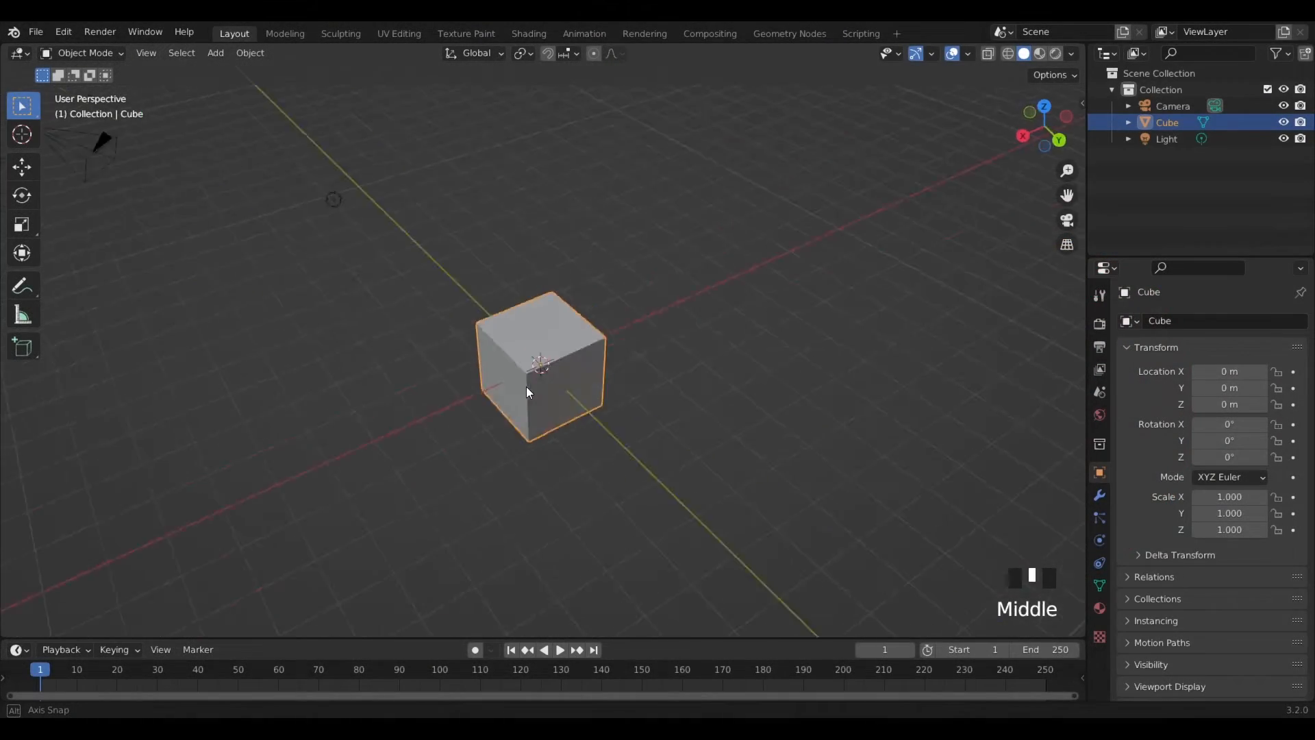
Step: Open the Shading workspace for the default cube scene
middle_click_drag(363, 378, 238, 377)
mouse_move(629, 273)
middle_mouse_down()
mouse_move(671, 276)
mouse_move(490, 252)
middle_mouse_up()
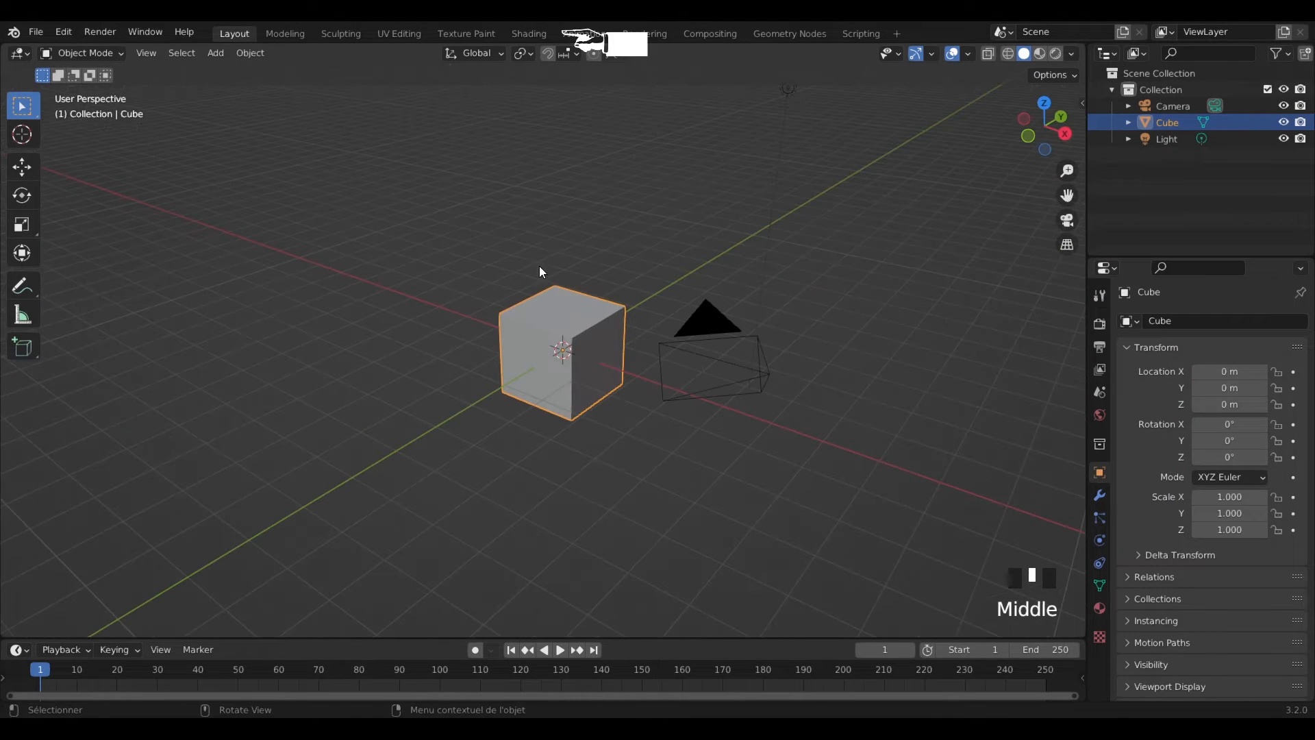
left_click(545, 35)
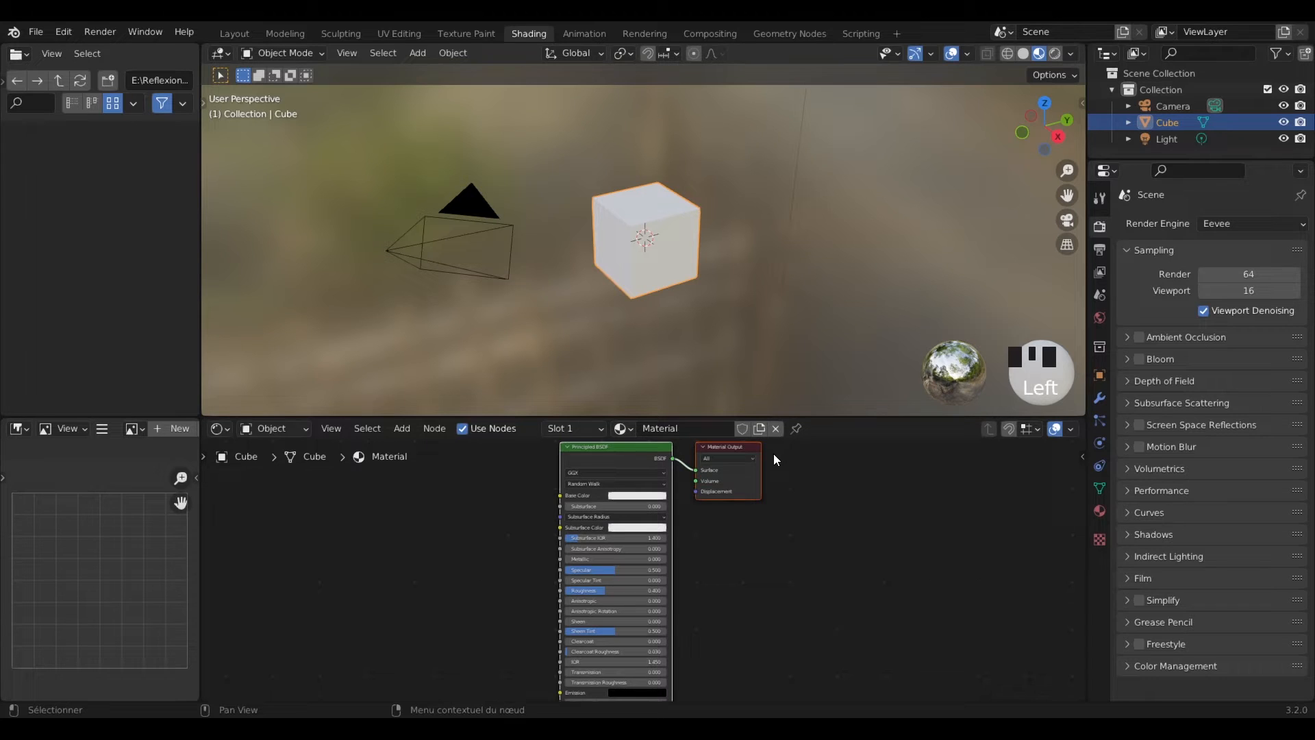
Step: Delete the default cube and add a Monkey mesh at the scene's centre
left_click(676, 243)
key("Delete")
left_click(418, 53)
mouse_move(433, 73)
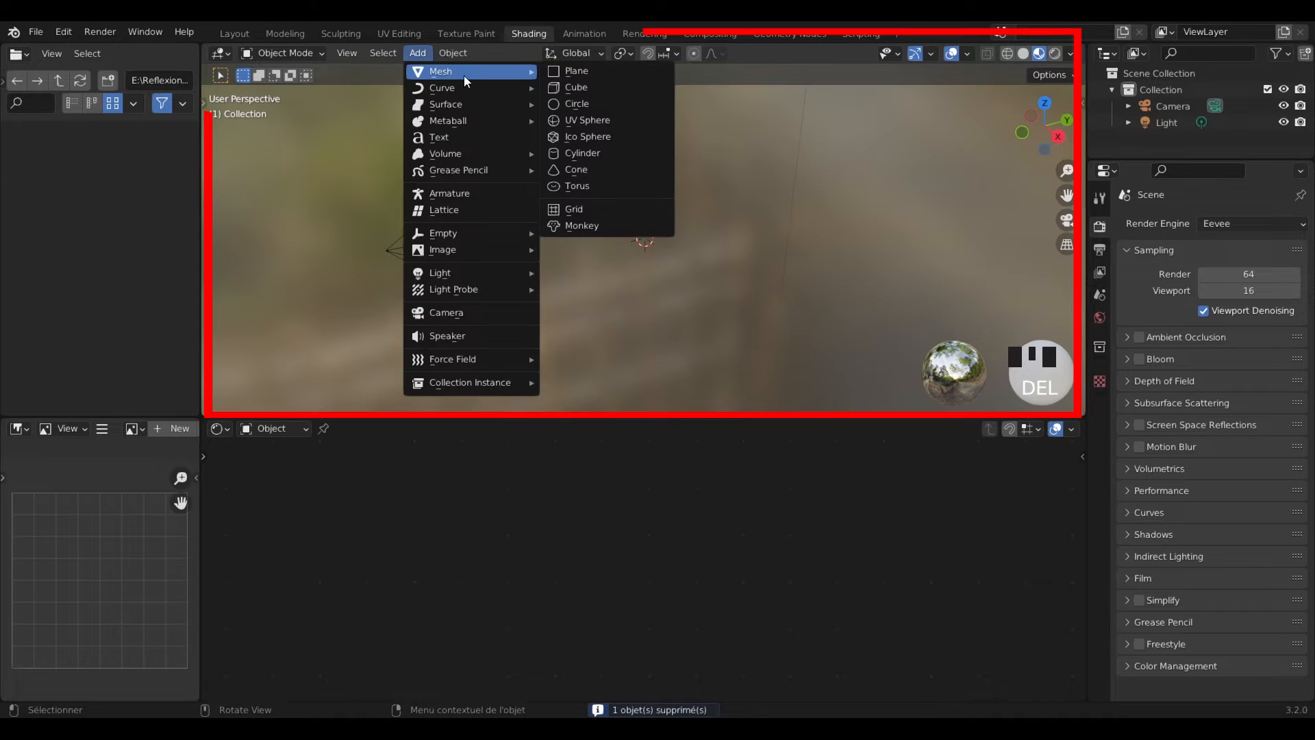
left_click(585, 225)
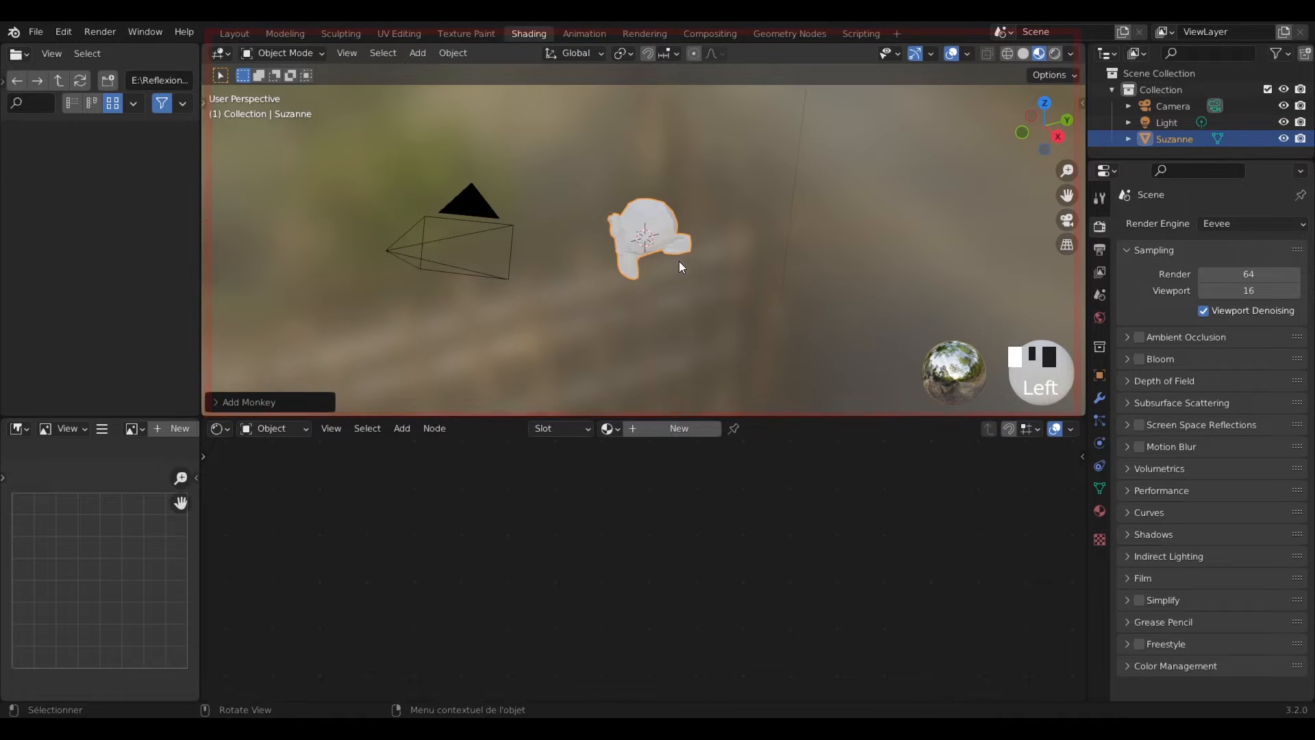
Step: Examine the monkey from front, top and angled views and compare Solid with Material Preview shading
scroll(679, 261, "up", 2)
middle_click_drag(681, 269, 705, 255)
middle_click_drag(705, 255, 423, 254)
key("KP_1")
key("KP_4")
key("KP_7")
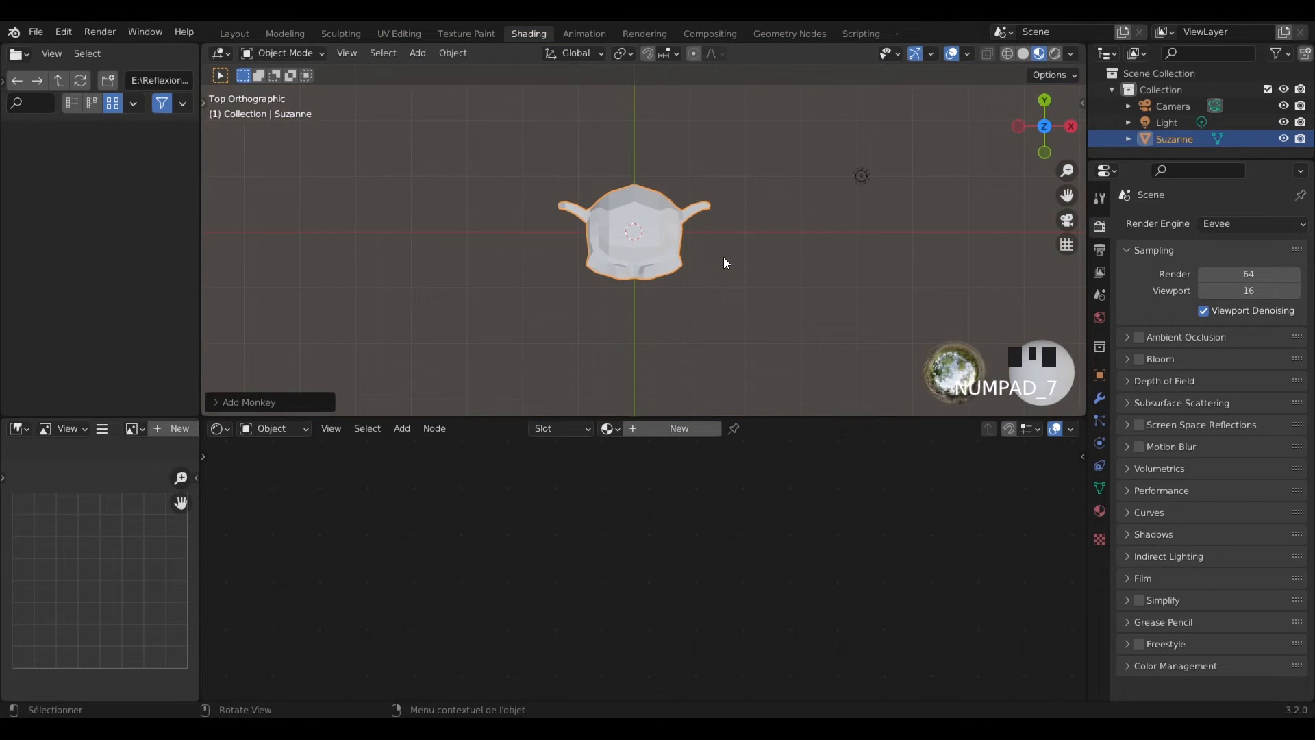
key("KP_1")
key("KP_5")
middle_click_drag(726, 245, 649, 285)
scroll(663, 274, "down", 3)
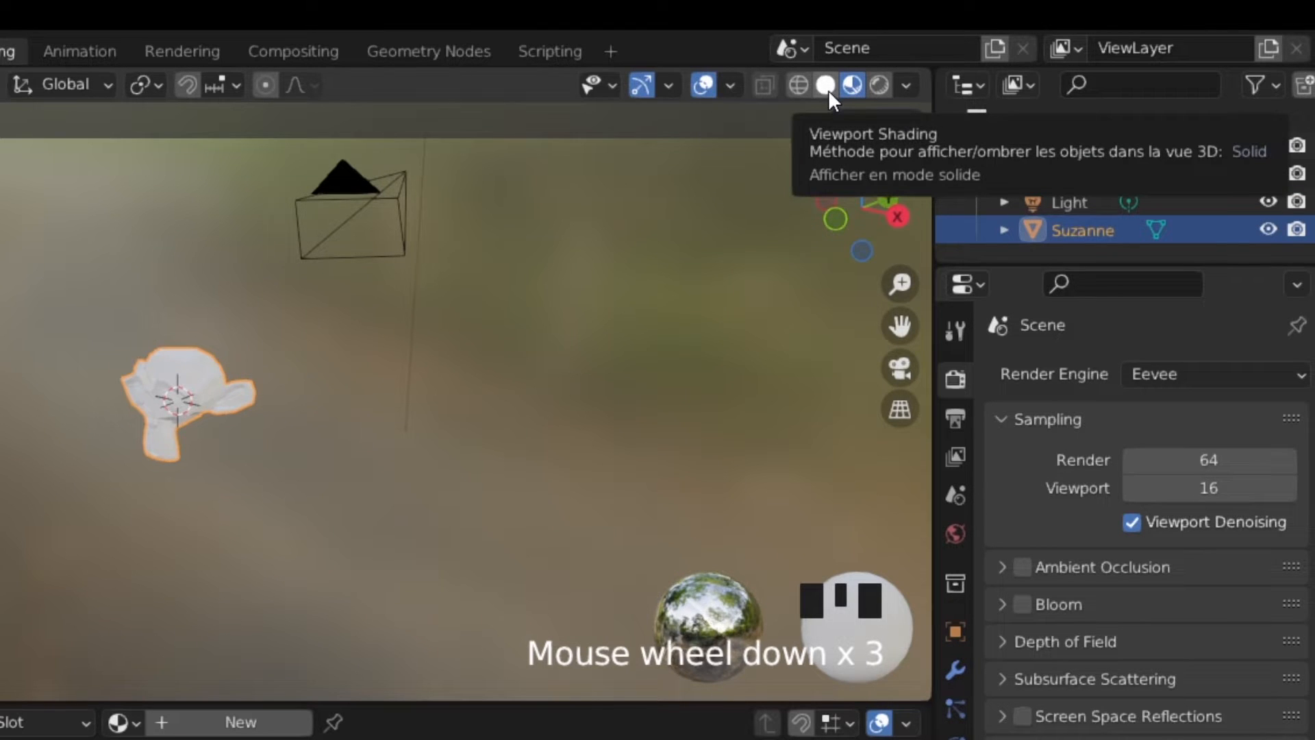
left_click(827, 86)
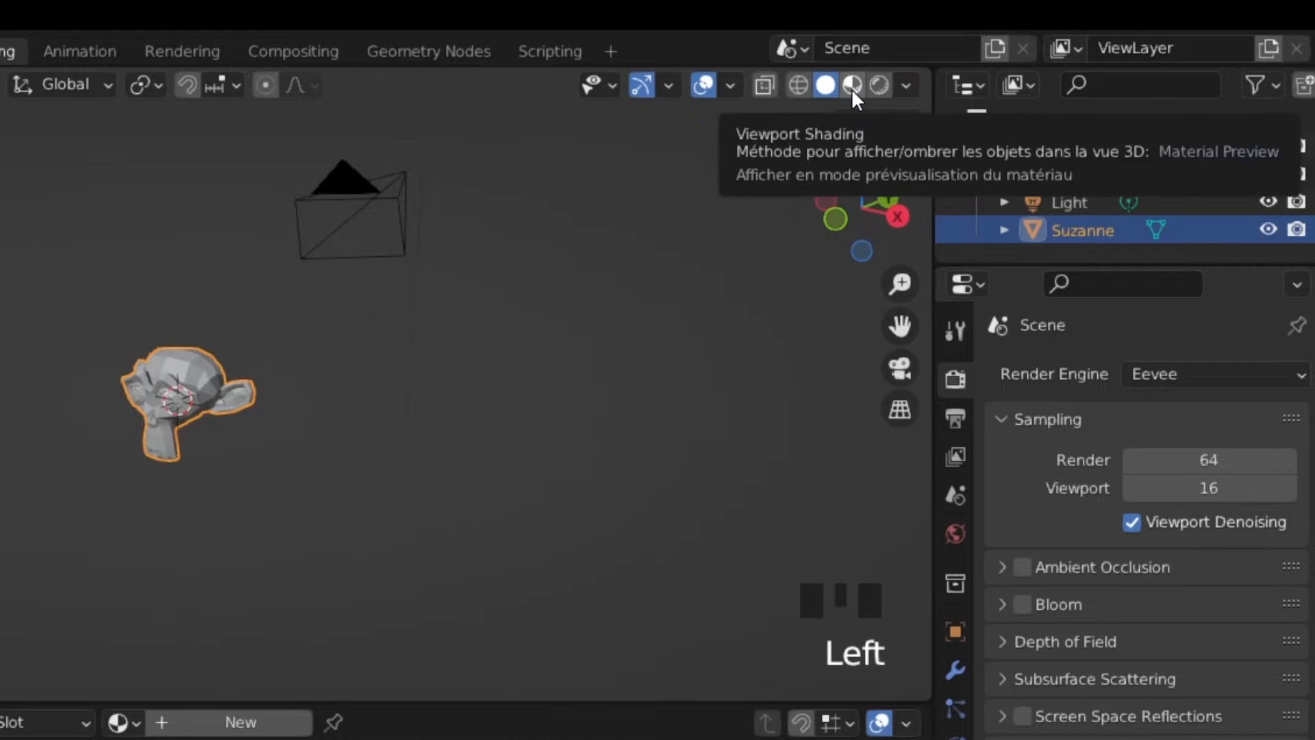
left_click(851, 86)
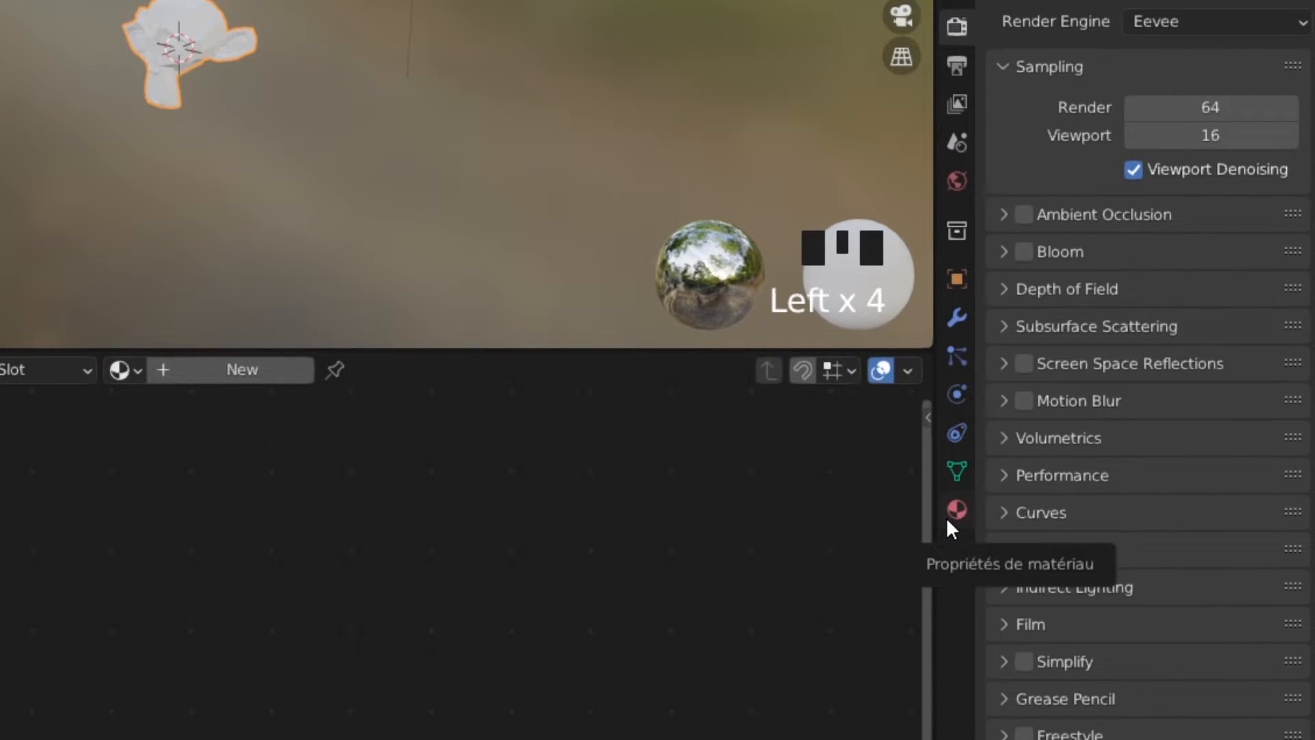
Step: Create a new material for the monkey and name it "C'est blanc"
left_click(948, 520)
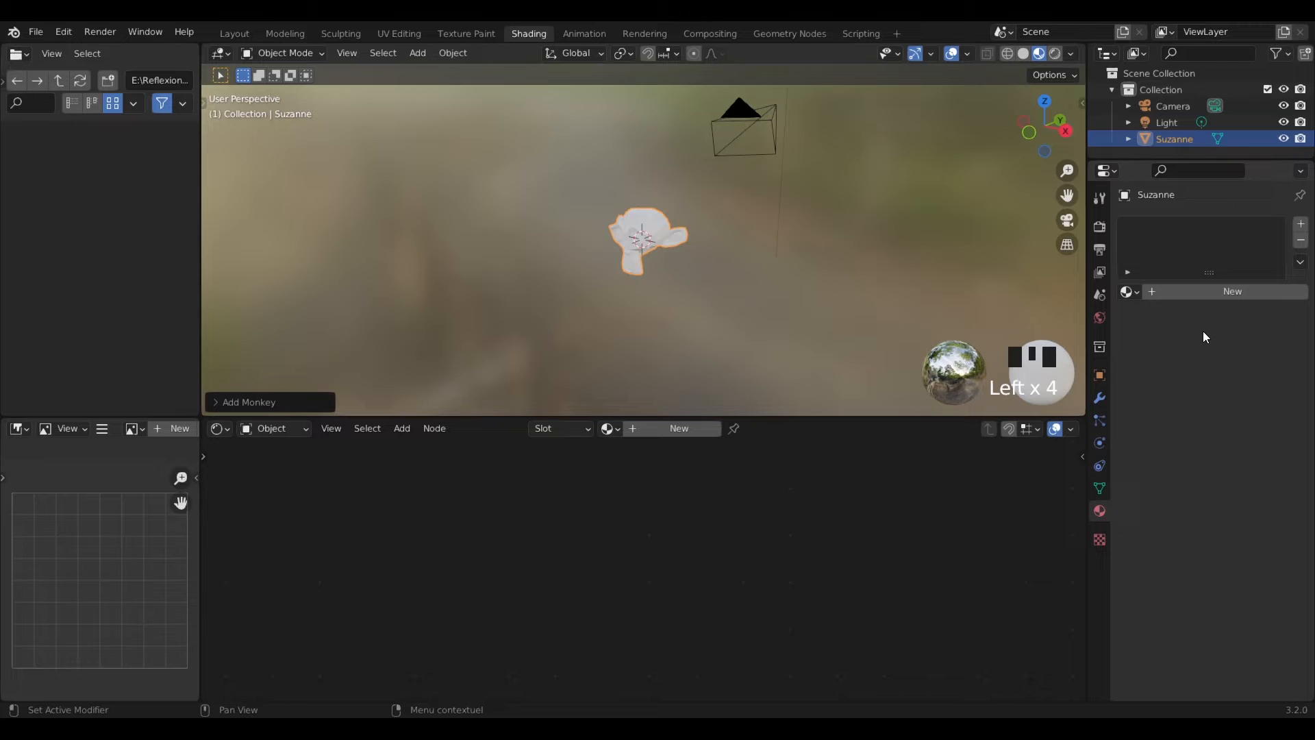
left_click(1213, 292)
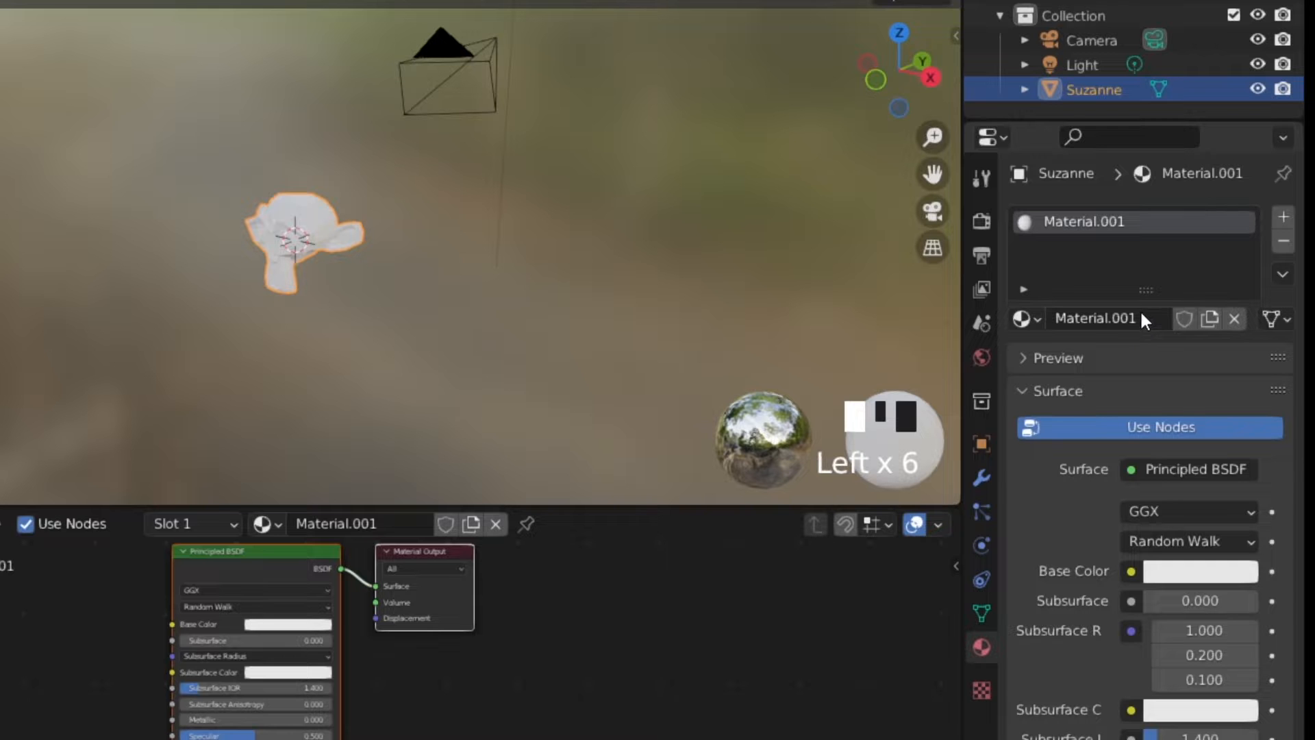
double_click(1203, 291)
type("C'est b")
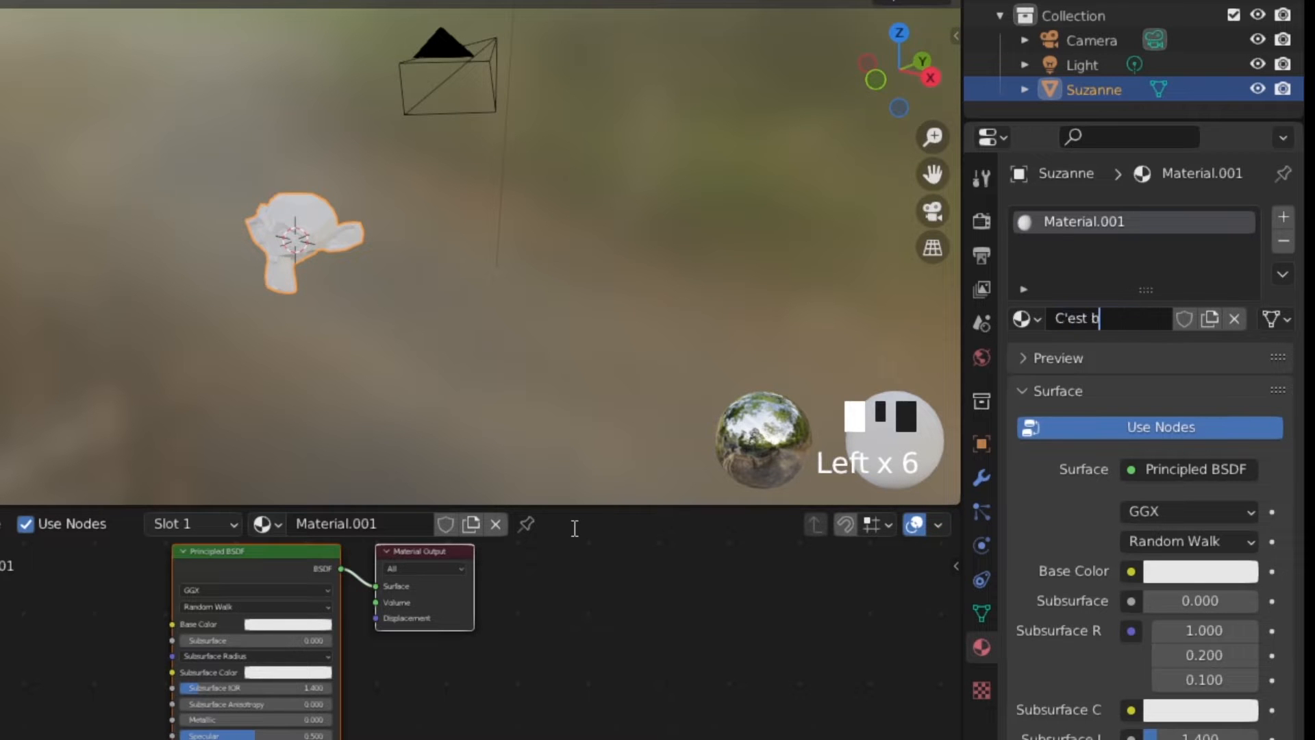
type("lanc")
key("Return")
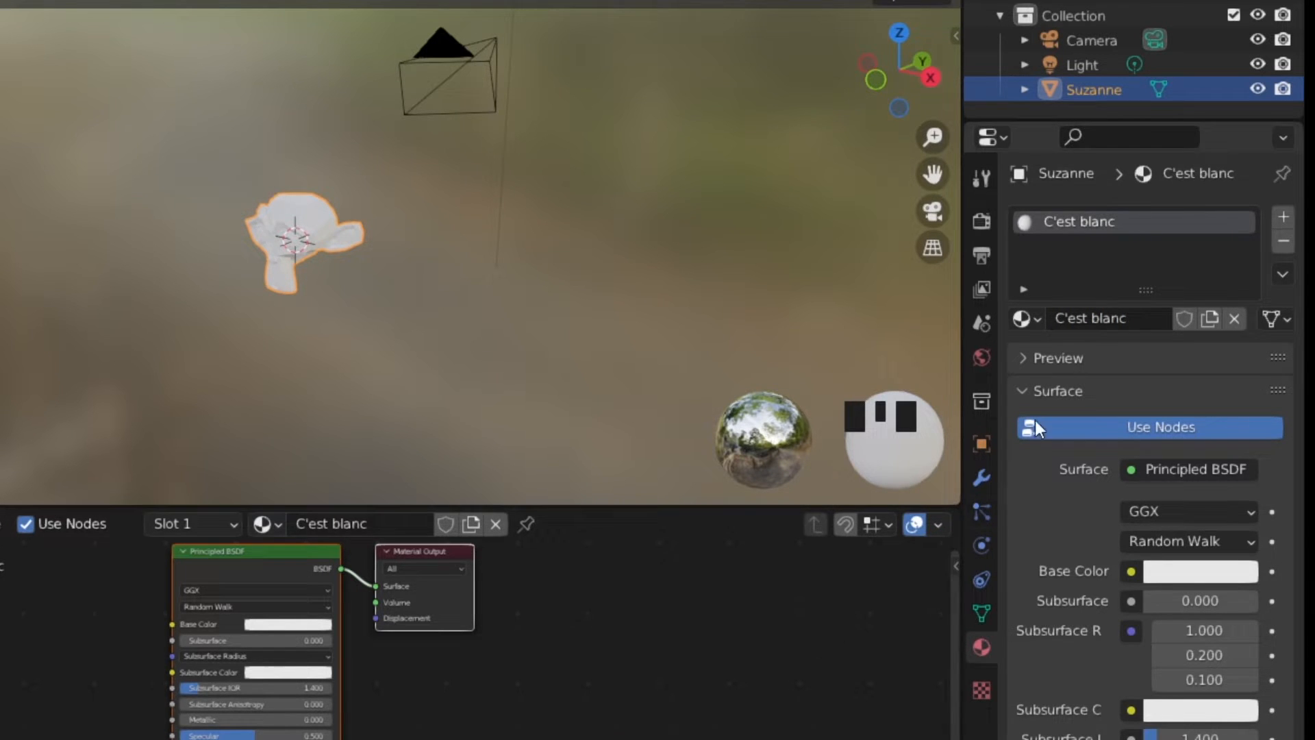
Step: Swap the monkey's material to the existing "Material" and back to "C'est blanc"
left_click(1027, 318)
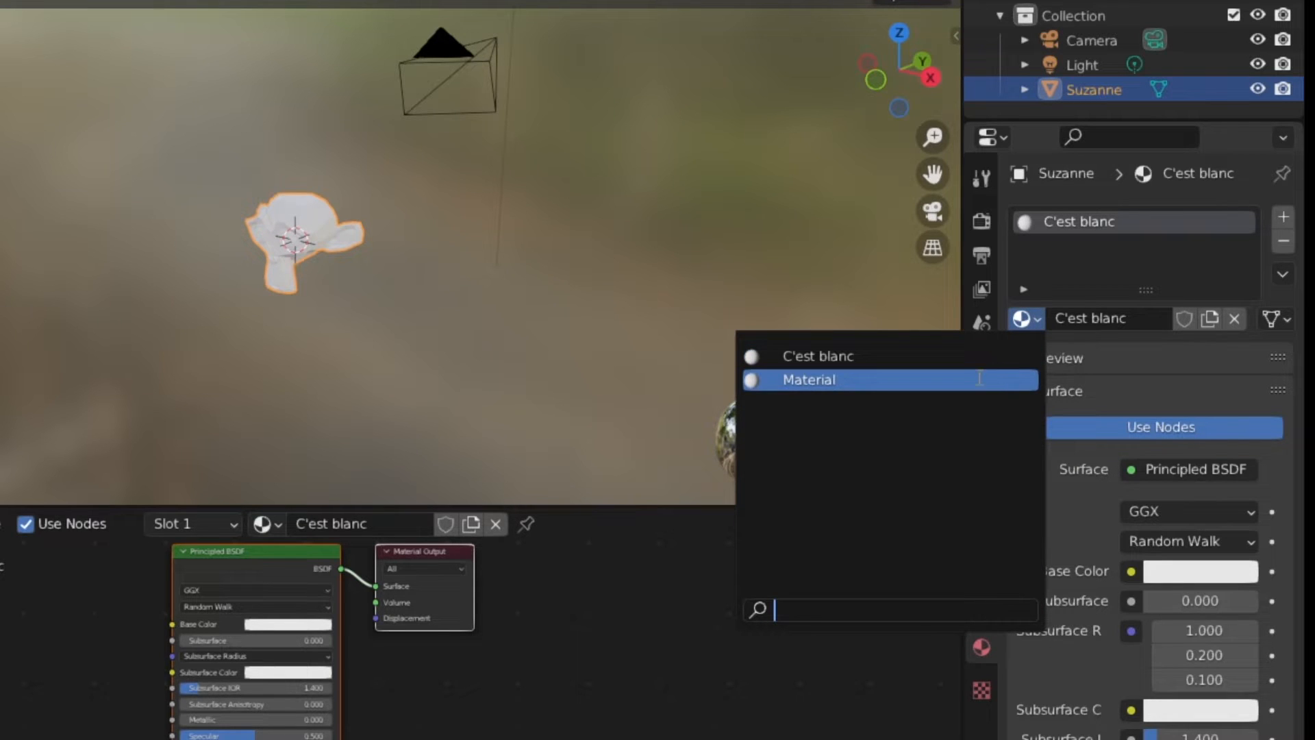
left_click(980, 379)
left_click(1026, 317)
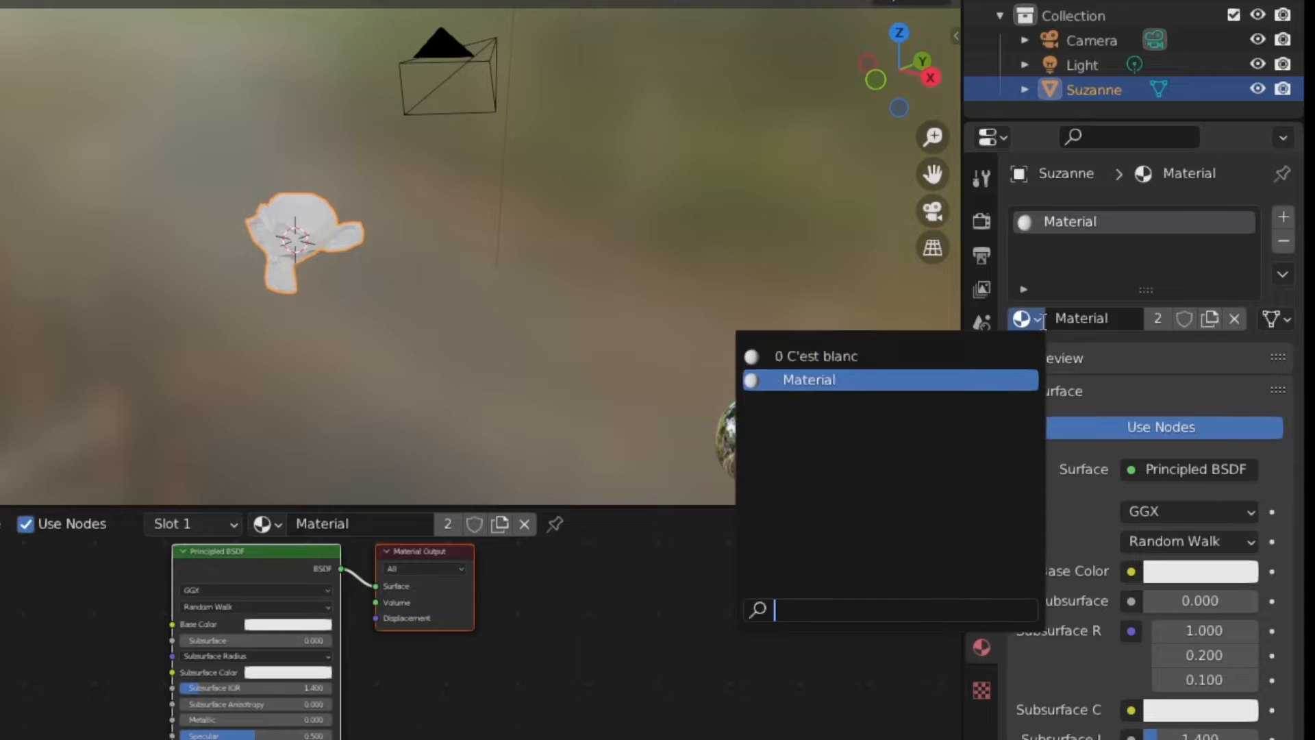
left_click(973, 356)
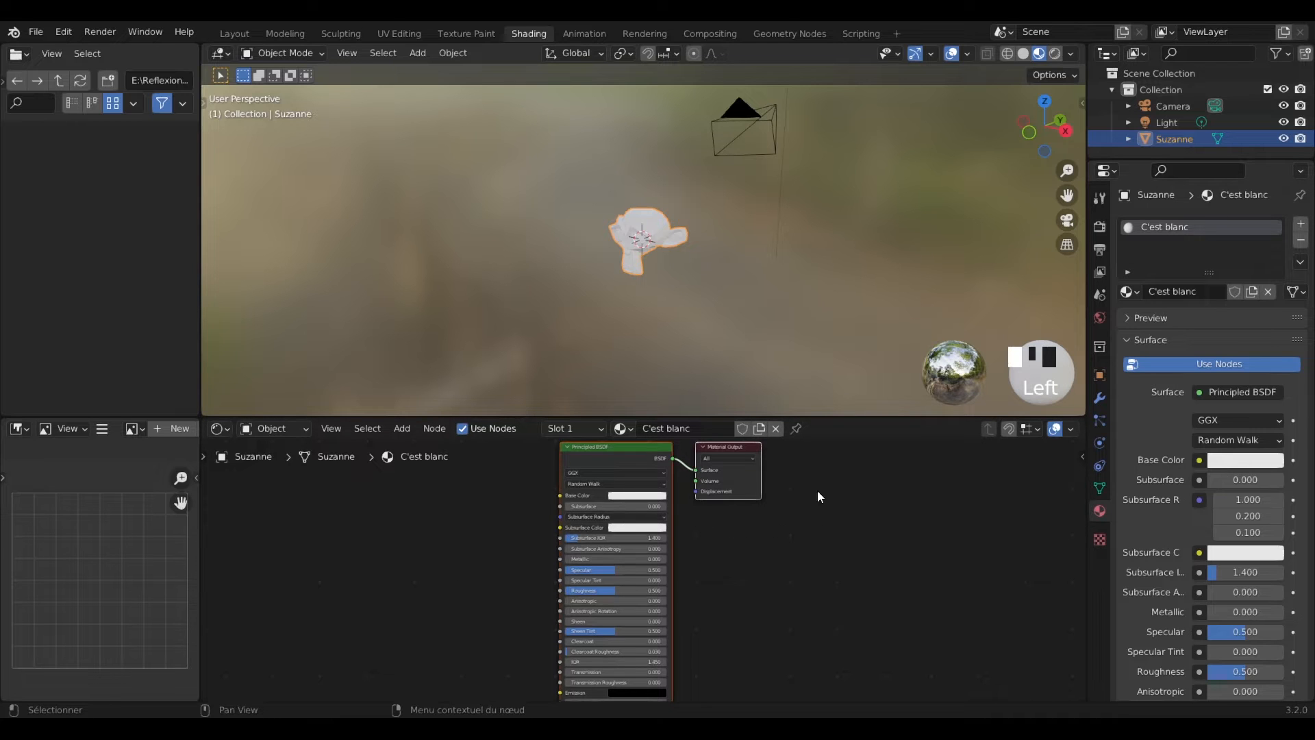
Step: Try the Subsurface amount, return it to 0, and set Subsurface IOR to 1.010 on the C'est blanc material
scroll(611, 512, "up", 2)
scroll(610, 512, "up", 3)
middle_click_drag(732, 487, 713, 622)
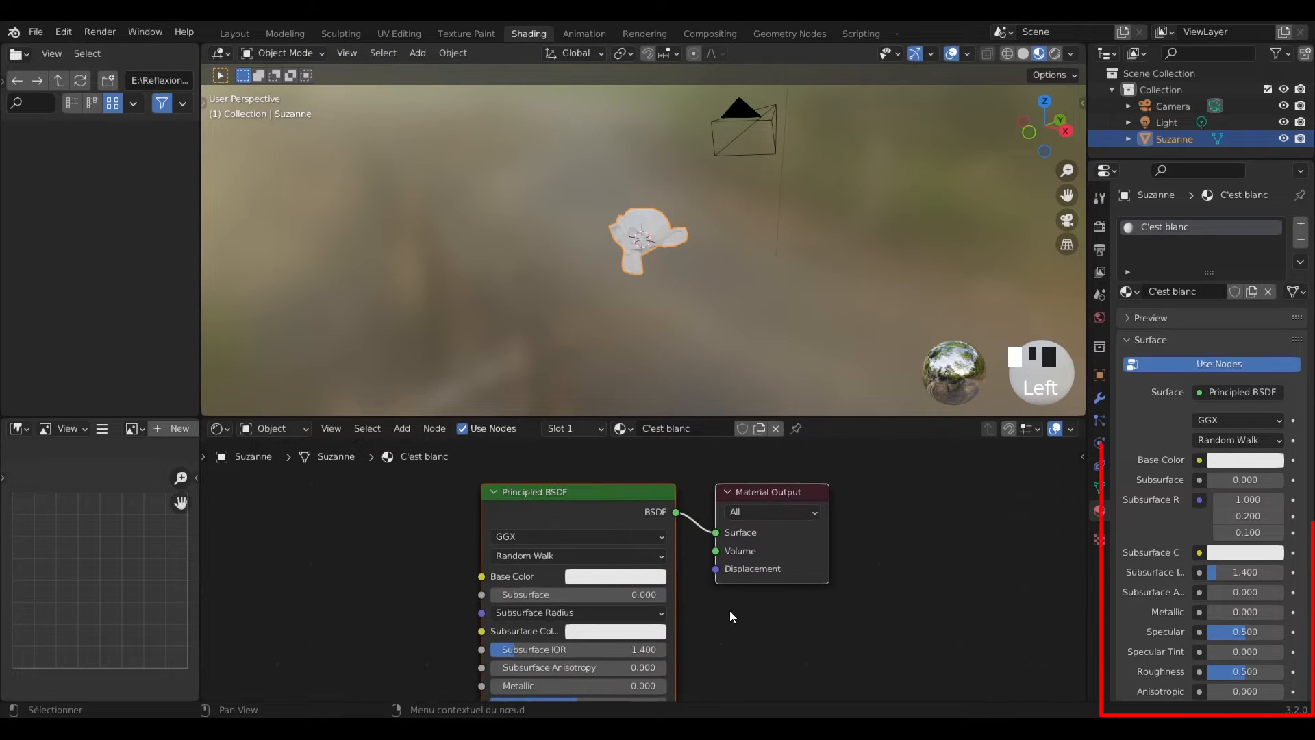
scroll(1194, 503, "down", 4)
scroll(1194, 502, "up", 4)
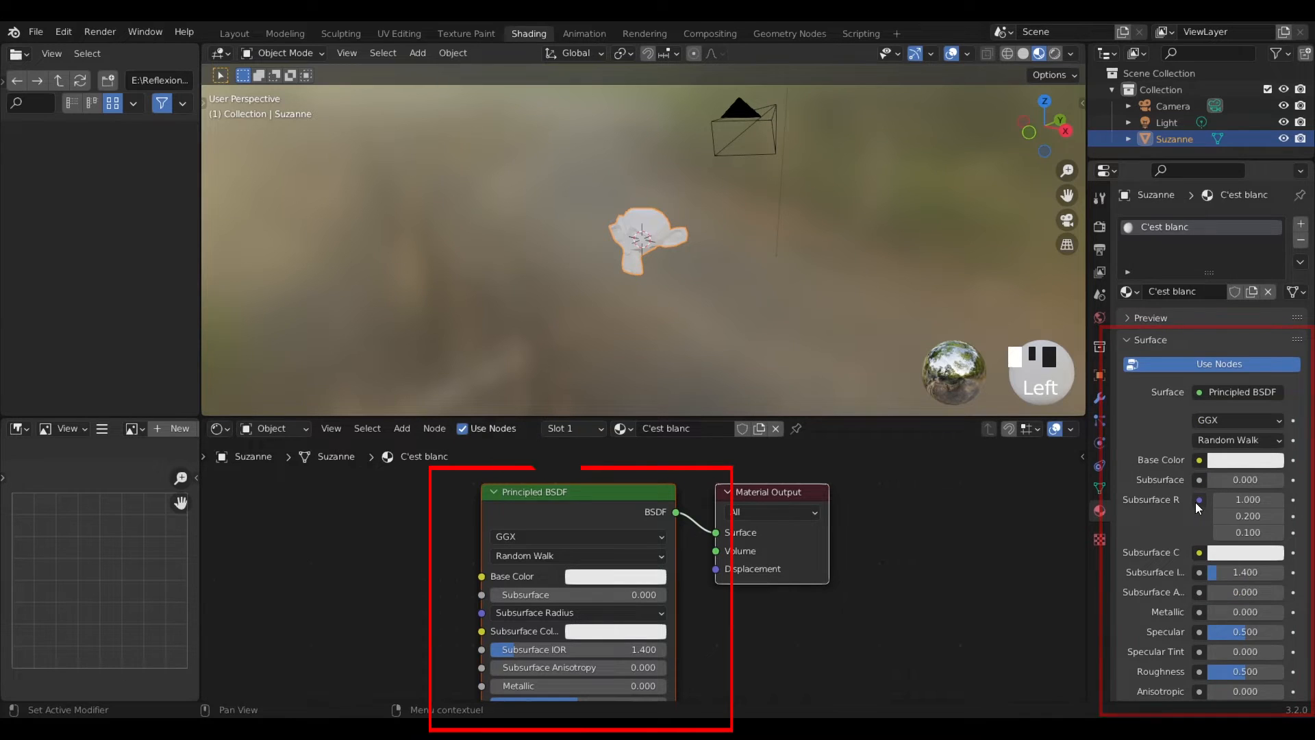
scroll(1194, 502, "down", 1)
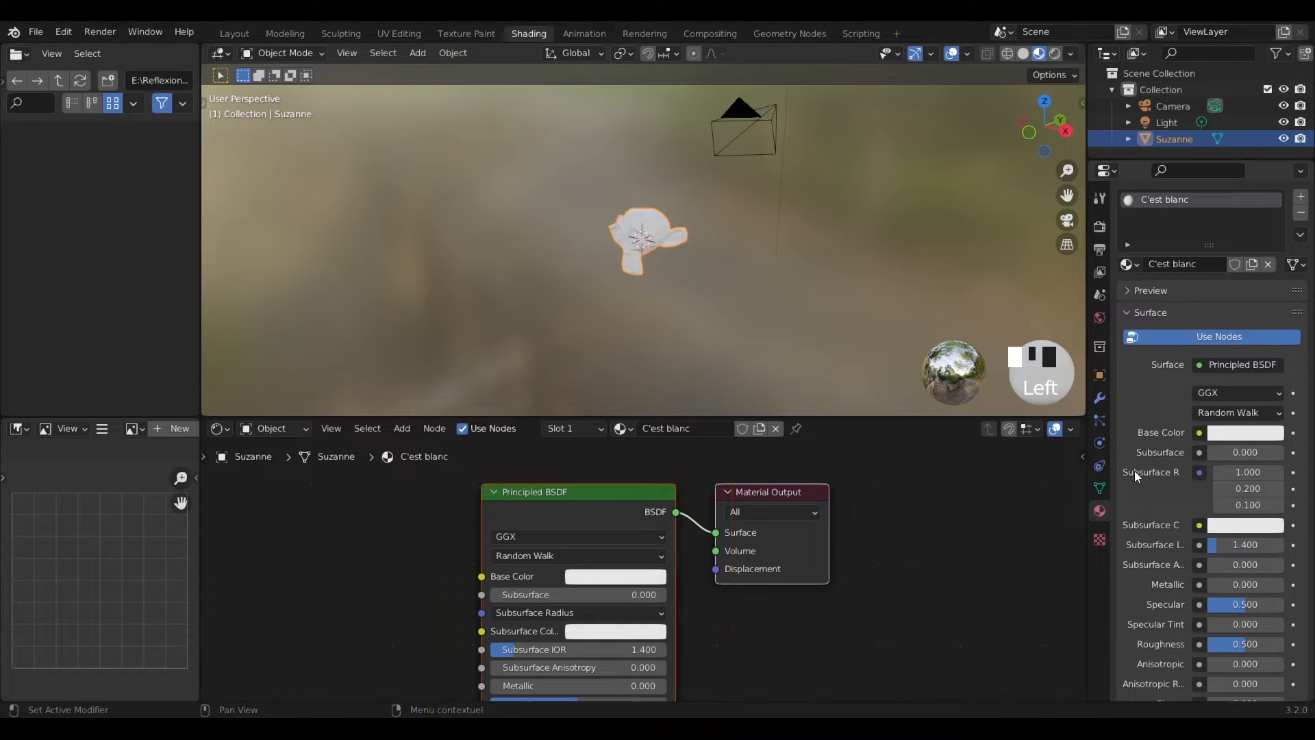
scroll(1136, 478, "down", 1)
mouse_move(1212, 425)
left_mouse_down()
mouse_move(1289, 424)
mouse_move(1212, 425)
left_mouse_up()
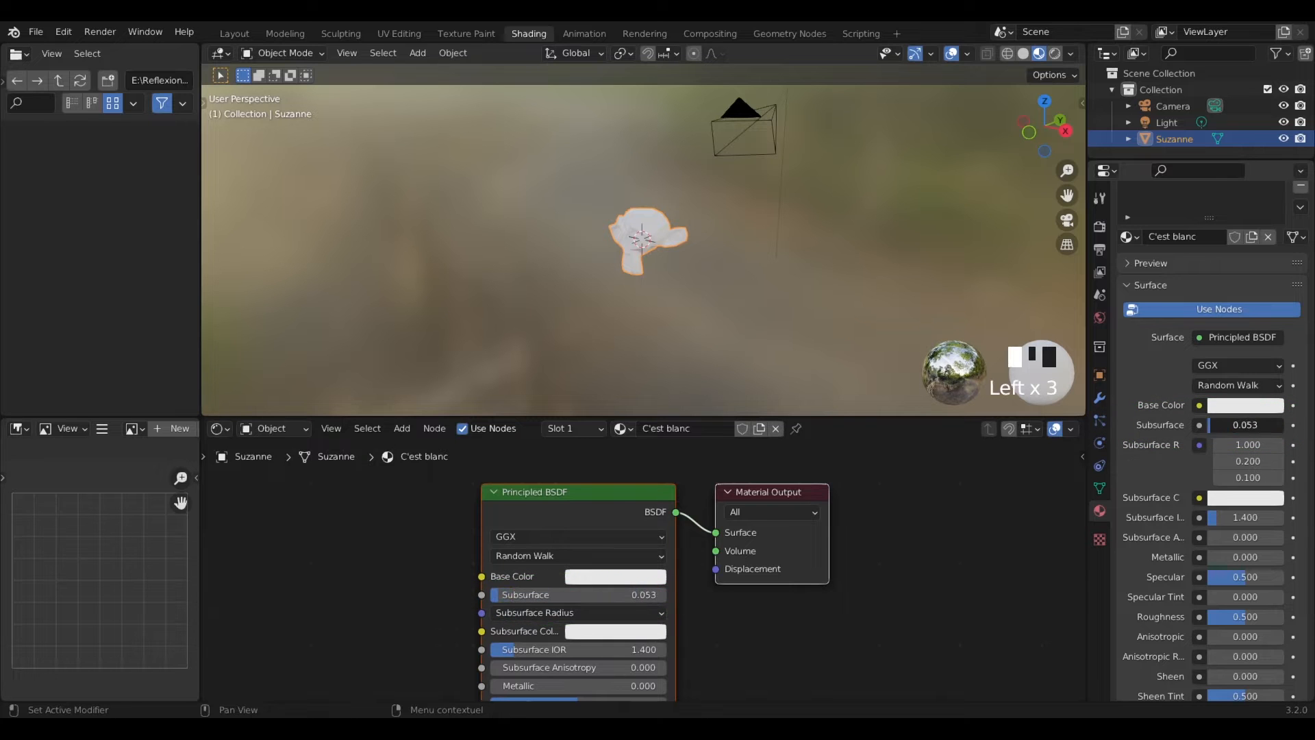
mouse_move(1209, 521)
left_mouse_down()
mouse_move(1253, 521)
mouse_move(1209, 521)
left_mouse_up()
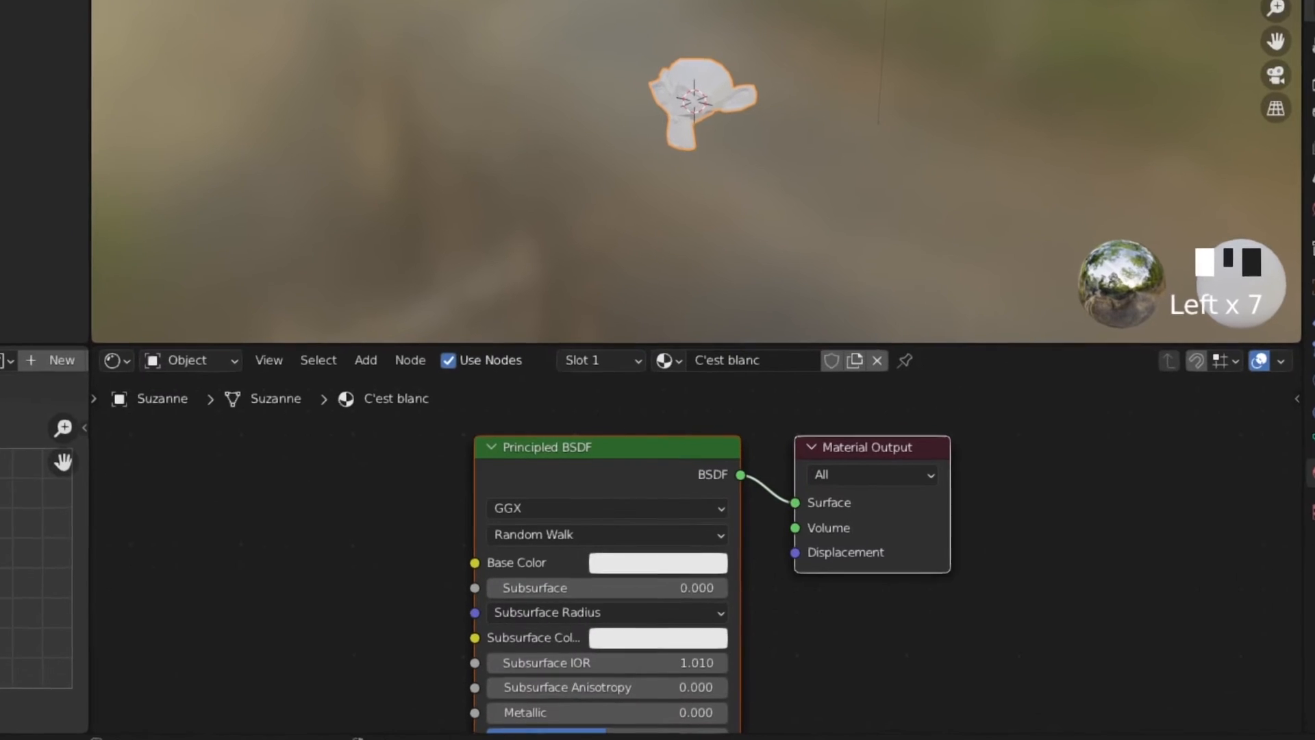
Step: Change the Principled BSDF node's Base Color to a saturated red
middle_click_drag(678, 471, 746, 437)
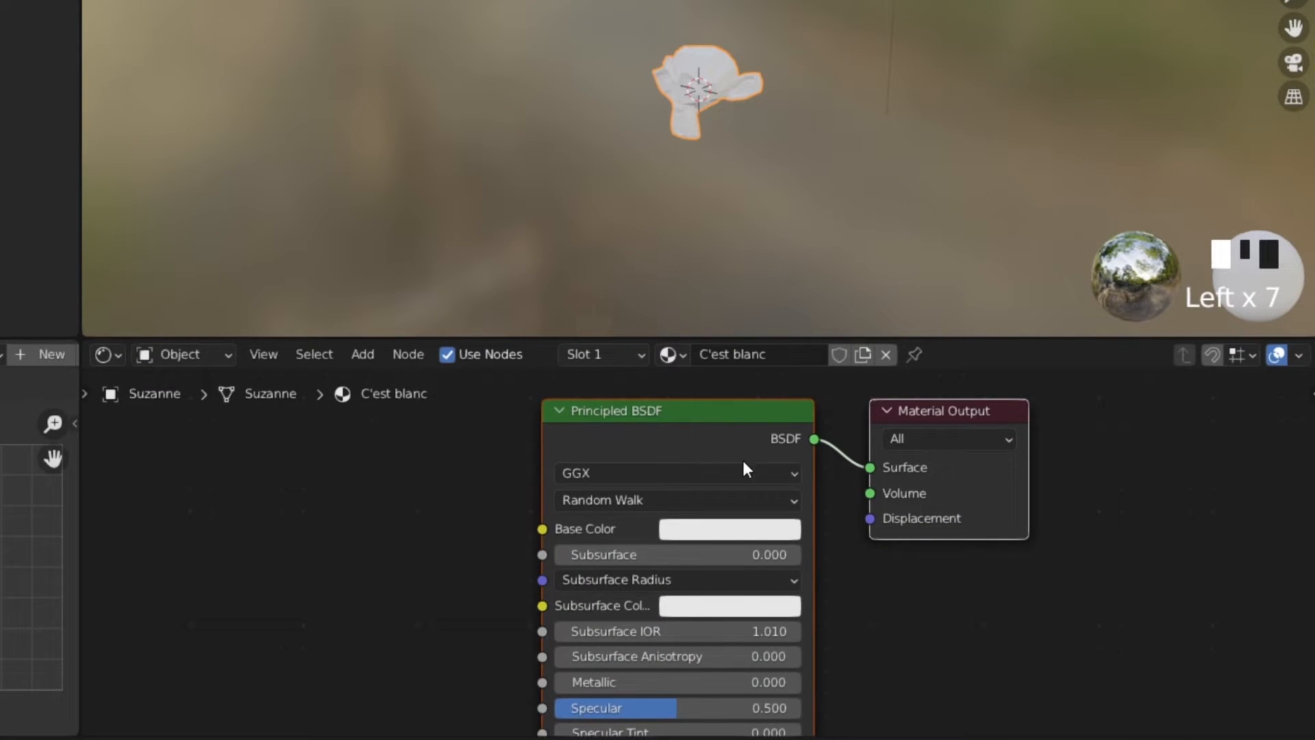
left_click(693, 531)
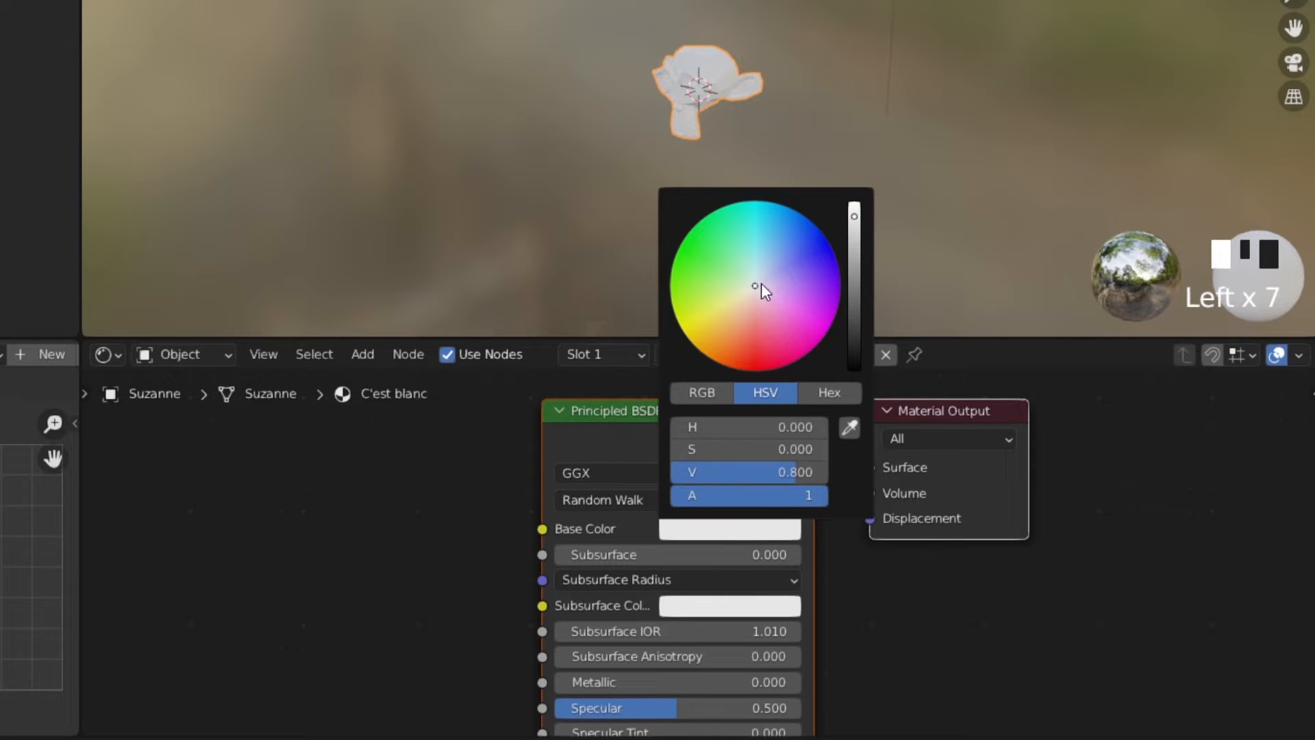
left_click_drag(758, 287, 755, 361)
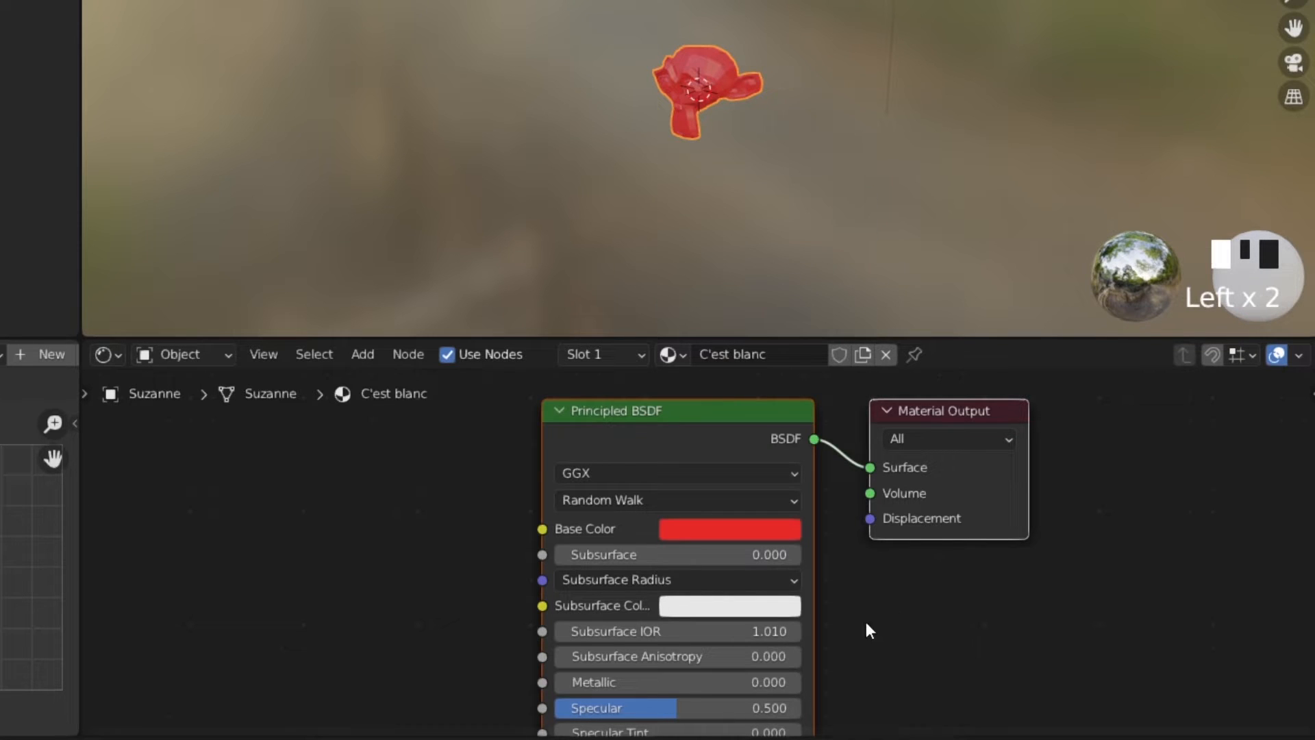
Step: Set Metallic to 1.000 and Roughness to 0.324 on the Principled BSDF node
middle_click_drag(853, 602, 938, 496)
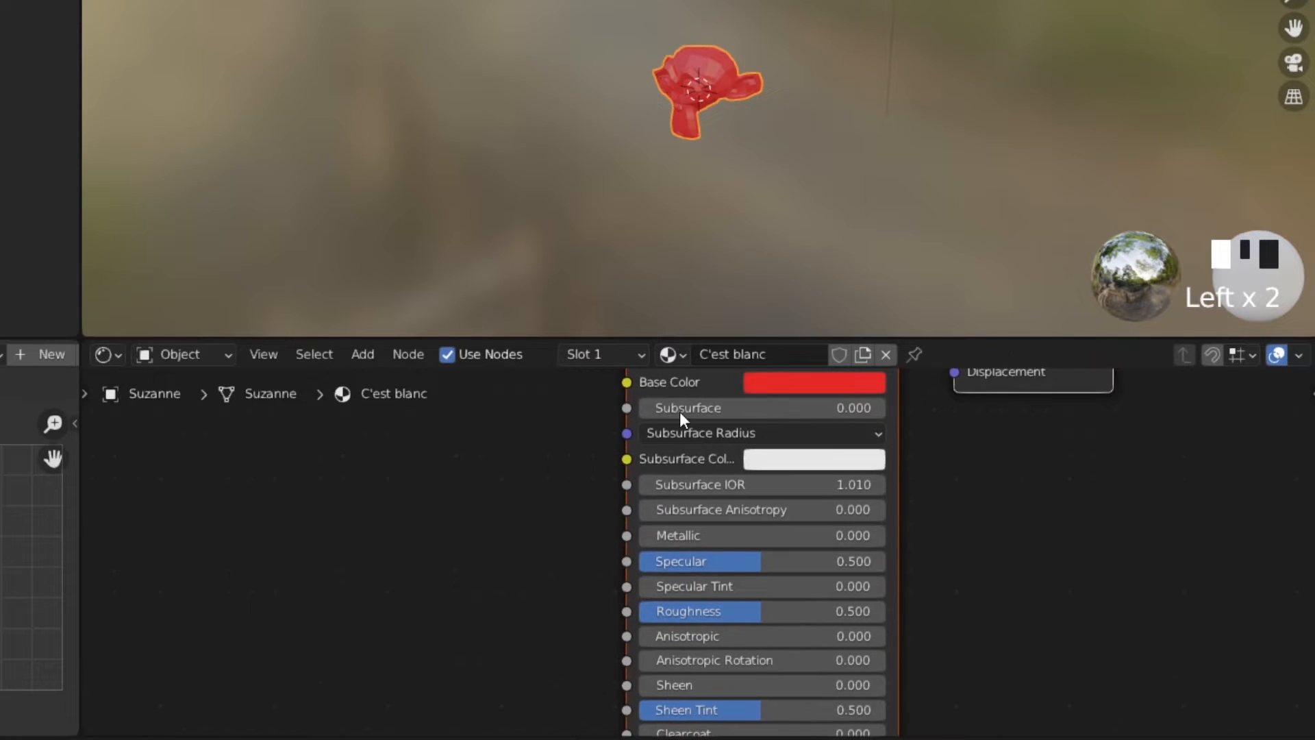
scroll(690, 236, "up", 5)
left_click_drag(650, 542, 885, 536)
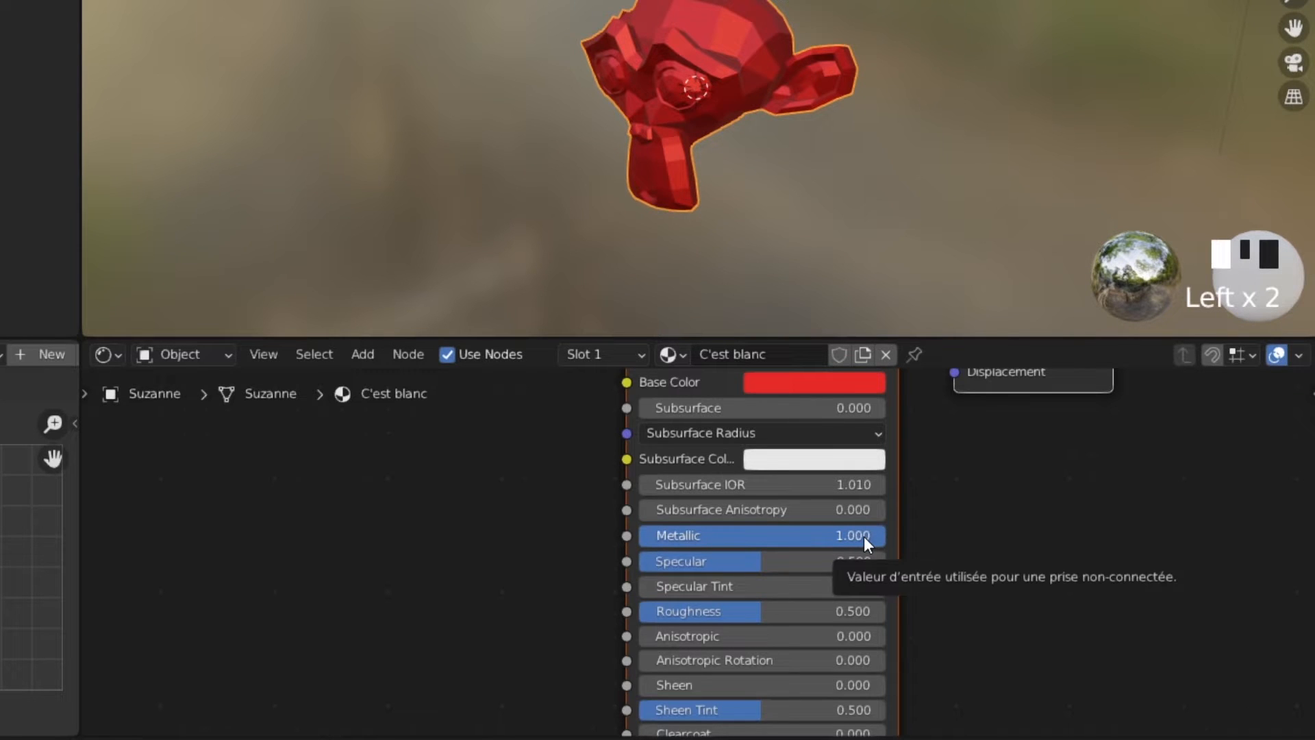
mouse_move(754, 614)
left_mouse_down()
mouse_move(845, 614)
mouse_move(690, 611)
mouse_move(871, 611)
mouse_move(732, 614)
left_mouse_up()
left_click(772, 617)
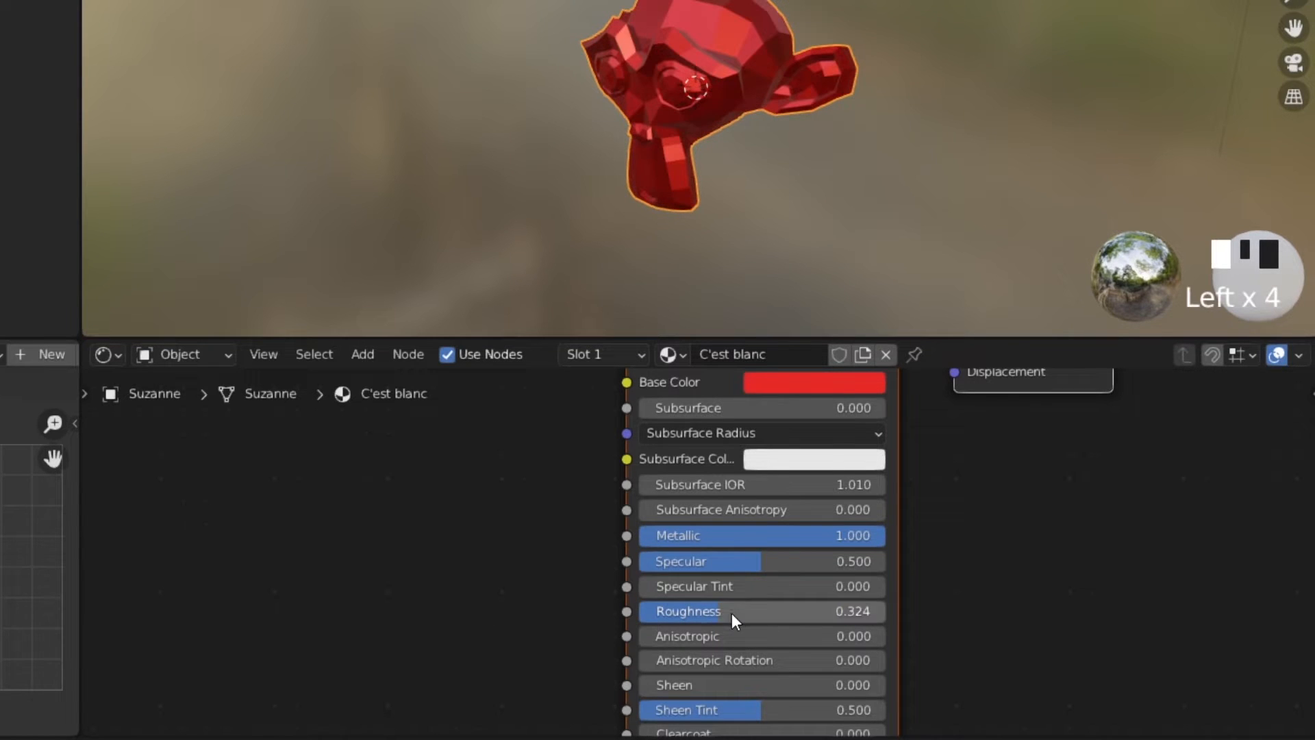
Step: Reset Metallic to 0 and raise Roughness to 0.508 on the Principled BSDF node
middle_click_drag(841, 292, 888, 248, "shift")
left_click_drag(840, 539, 639, 535)
left_click_drag(717, 611, 764, 611)
left_click(765, 611)
Step: Try higher and lower Specular values on the red monkey, ending at 0.511
left_click(750, 568)
left_click_drag(757, 562, 759, 561)
left_click_drag(759, 561, 882, 561)
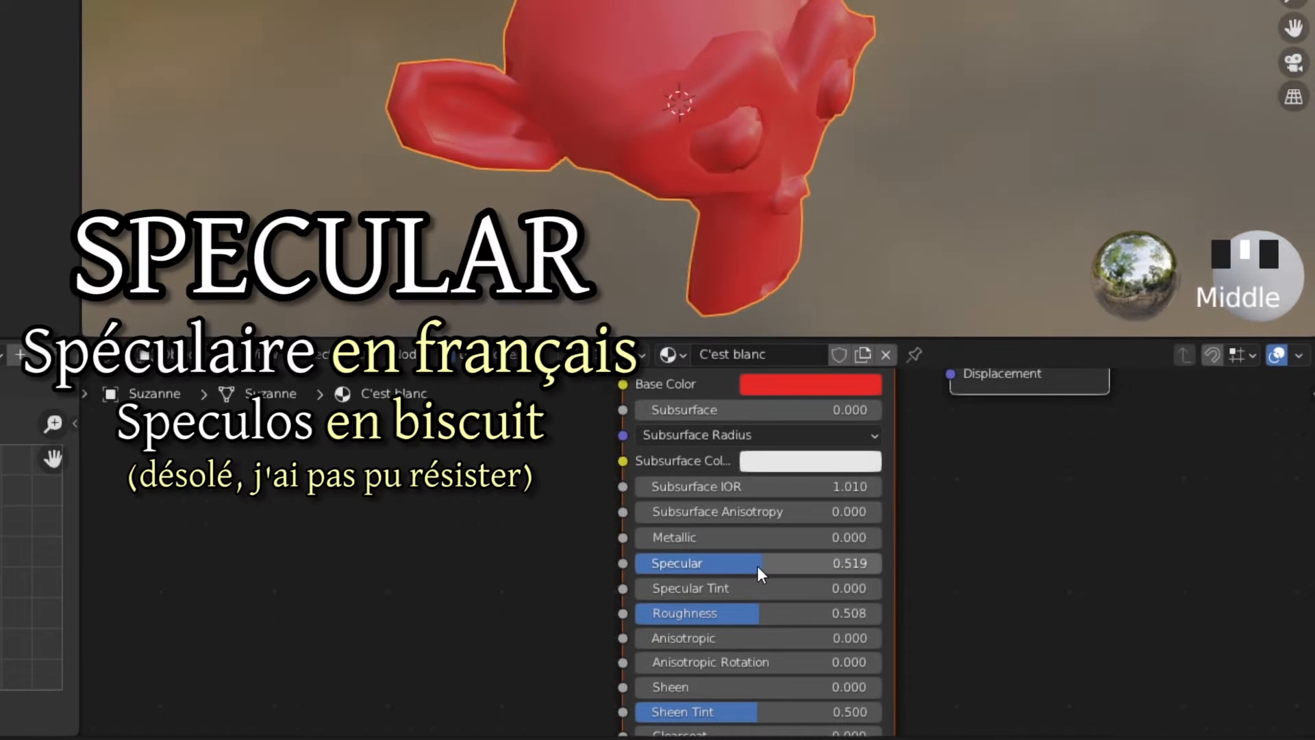
left_click_drag(758, 567, 389, 566)
left_click_drag(637, 562, 782, 565)
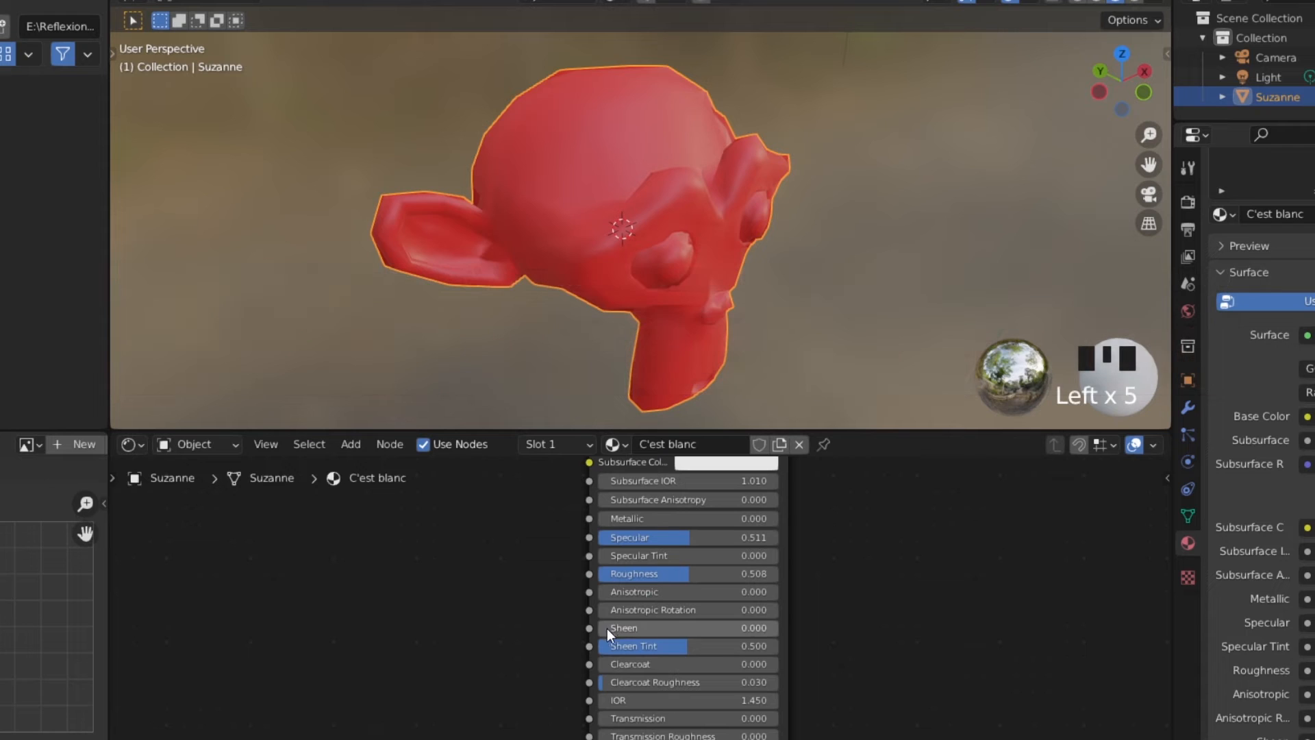
Step: Try Sheen and full Clearcoat on the material, and set Specular to 0.244 and Clearcoat to 0.424
left_click_drag(607, 627, 619, 627)
left_click_drag(778, 627, 778, 664)
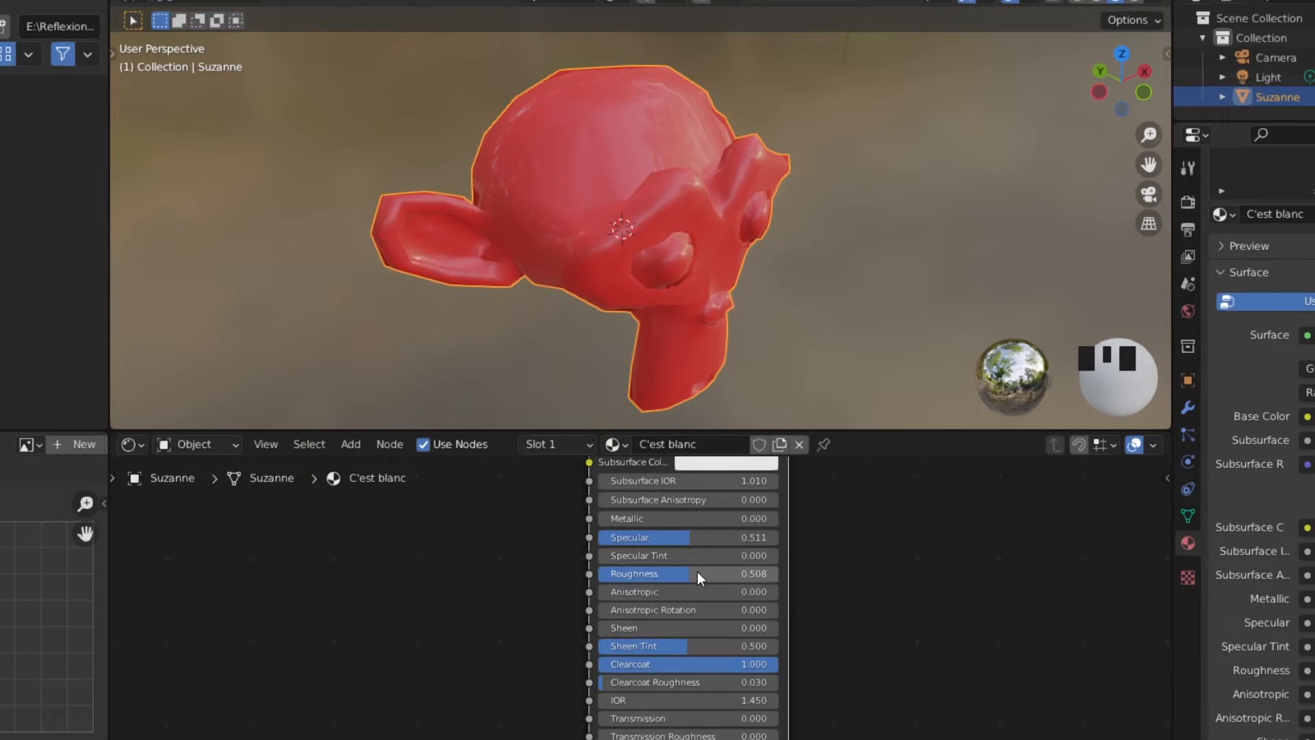
left_click_drag(685, 537, 644, 538)
left_click_drag(774, 664, 674, 664)
Step: Set Transmission to 1.000 and change the Base Color to a pale beige
middle_click_drag(825, 724, 824, 654)
left_click_drag(607, 651, 780, 650)
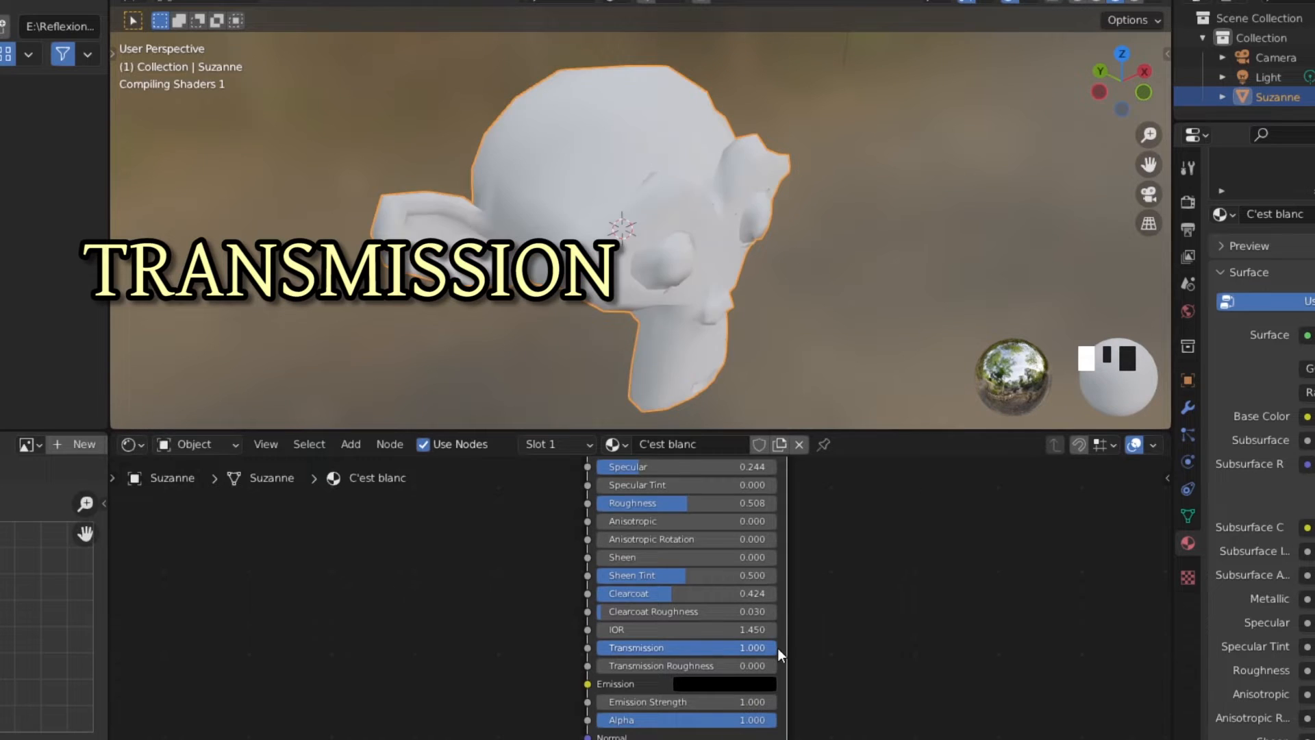
scroll(859, 616, "up", 6, "shift")
left_click(721, 524)
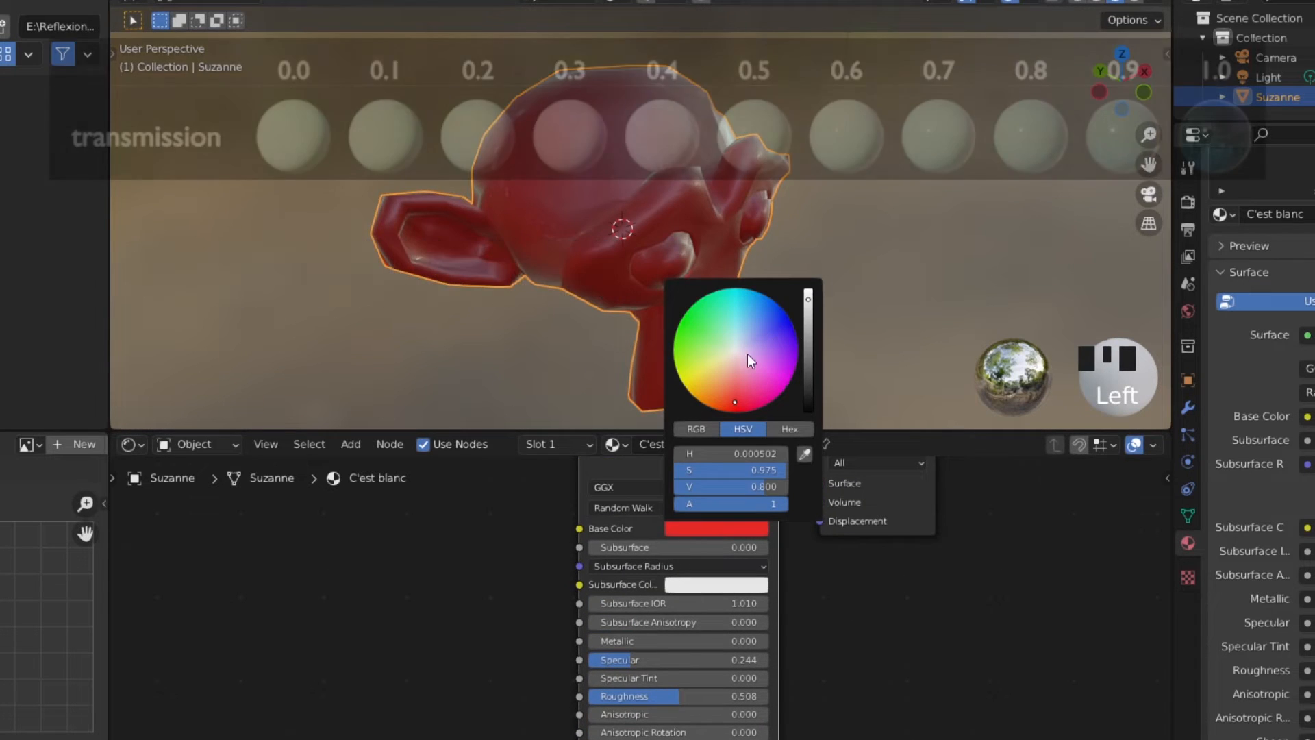
left_click(733, 360)
Step: Set Roughness to 0.260 and Transmission Roughness to 0.282 on the transmissive material
middle_click_drag(863, 722, 855, 615)
left_click_drag(673, 586, 633, 586)
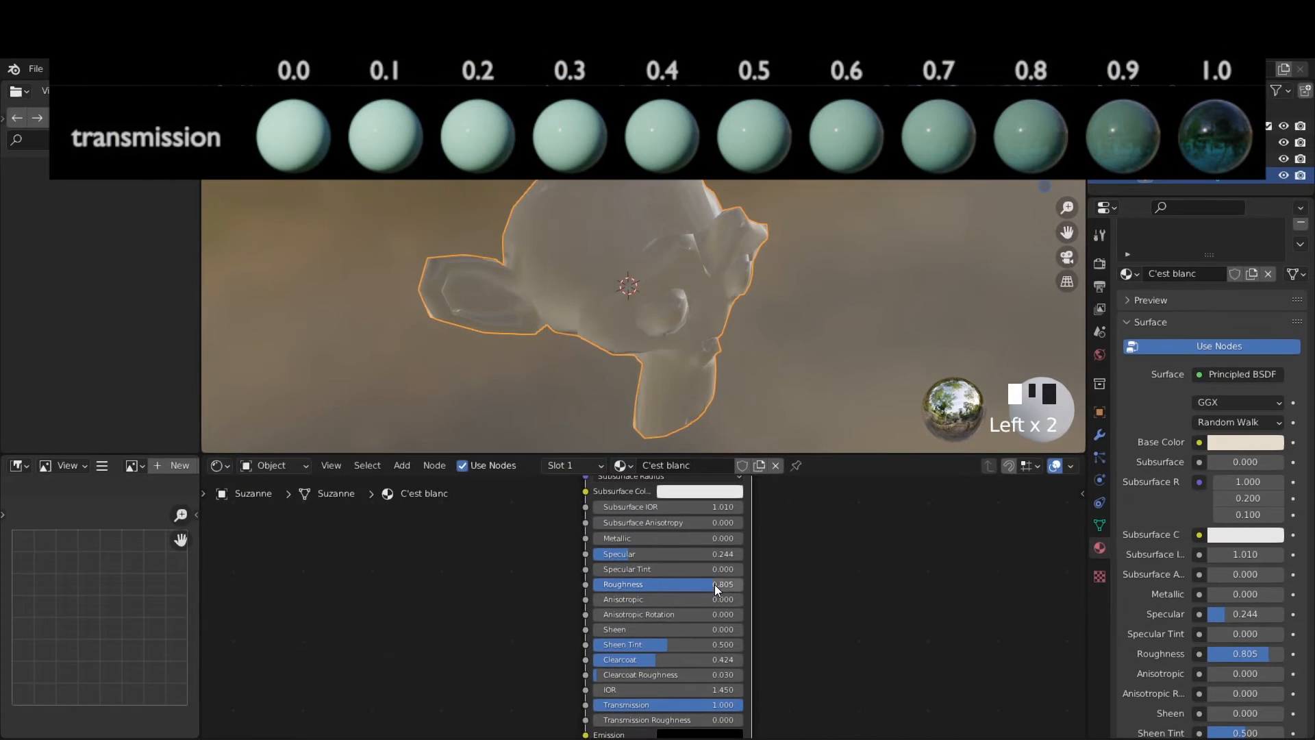
middle_click_drag(822, 700, 847, 611)
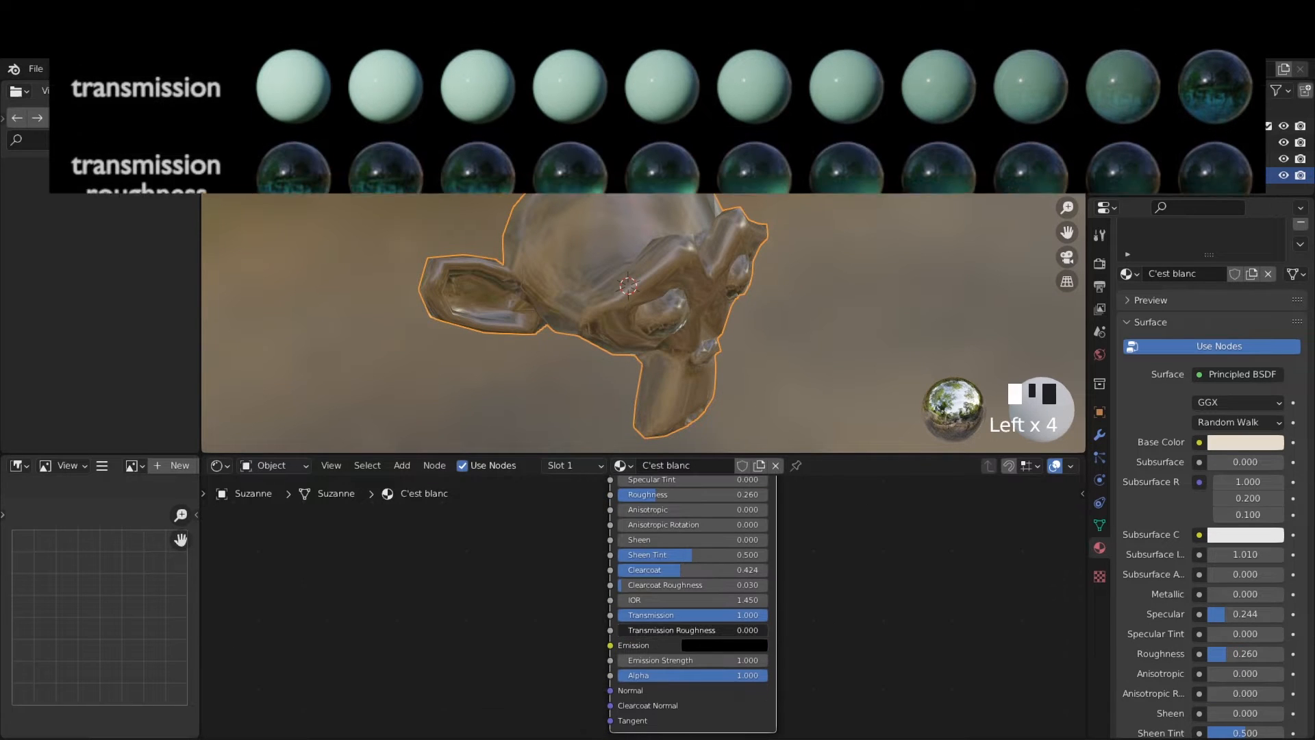
left_click_drag(620, 629, 747, 630)
left_click(746, 630)
left_click(793, 374)
mouse_move(792, 374)
middle_mouse_down("shift")
mouse_move(772, 356)
mouse_move(792, 374)
middle_mouse_up("shift")
middle_click_drag(792, 374, 674, 280)
left_click_drag(745, 630, 713, 601)
Step: Set the material's IOR to 1.5 and check the refraction on the monkey from another angle
left_click(646, 601)
type("1.5")
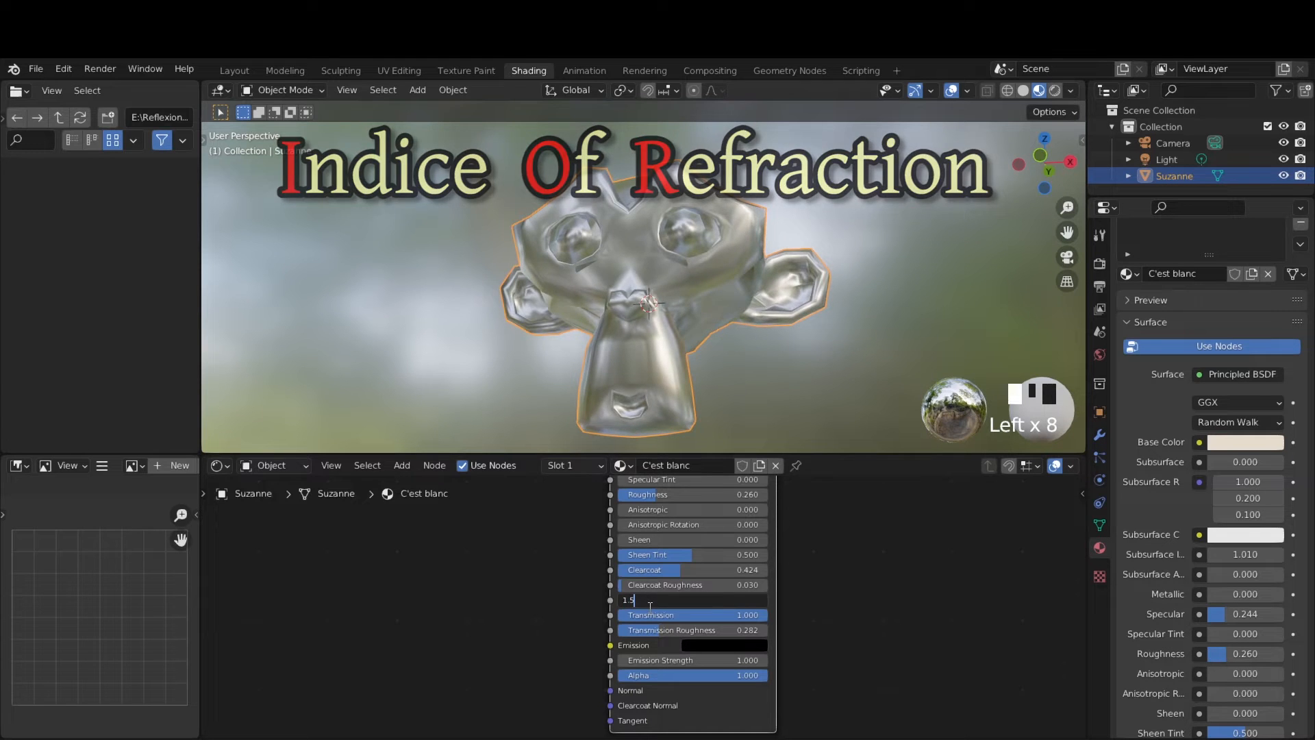
key("Return")
middle_click_drag(725, 352, 813, 430)
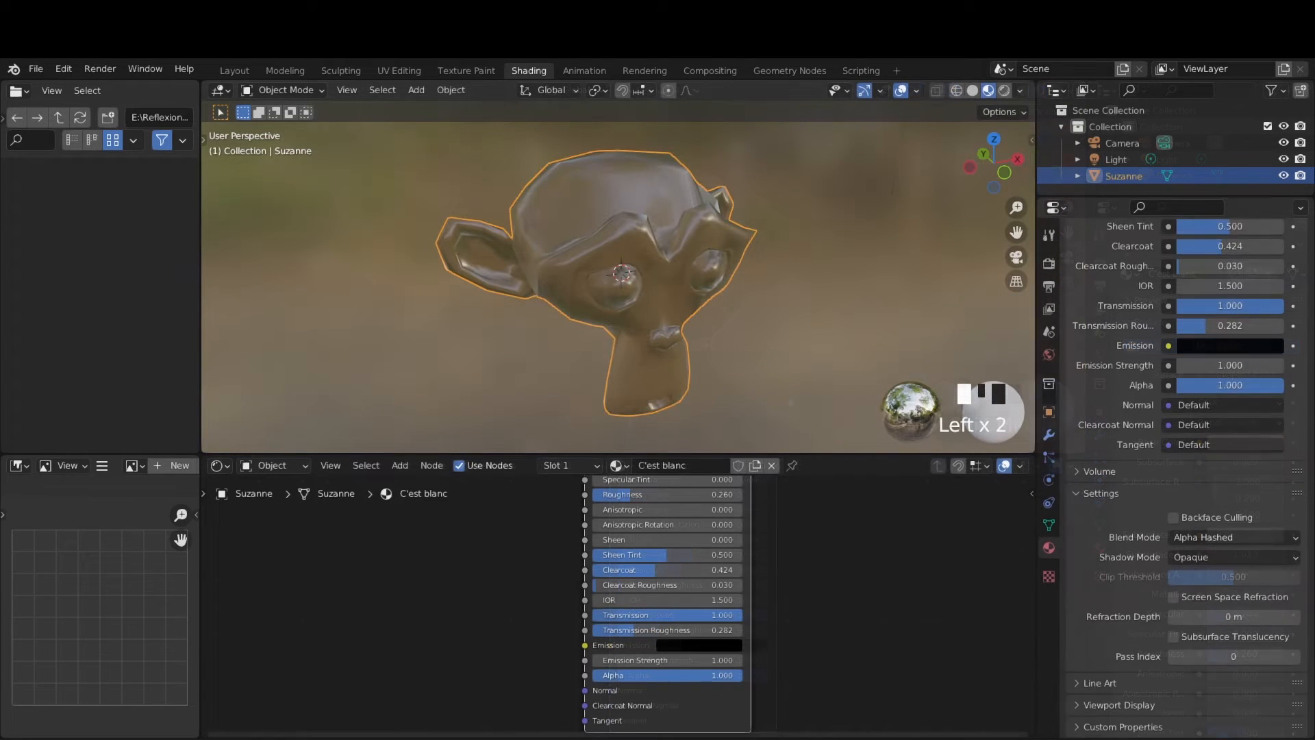
Step: Lower the monkey material's Alpha to 0.519 and set its Blend Mode to Alpha Hashed
mouse_move(1267, 385)
left_mouse_down()
mouse_move(1189, 385)
mouse_move(1283, 385)
left_mouse_up()
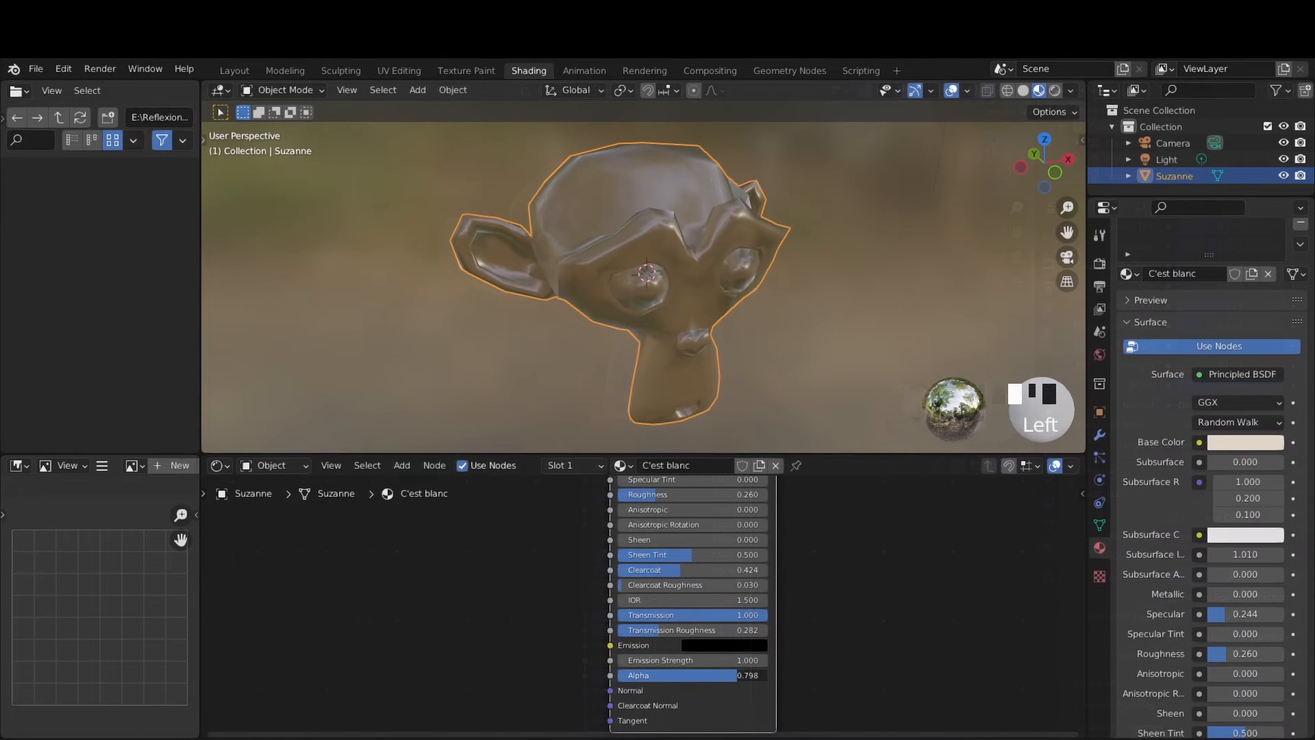
left_click_drag(745, 677, 696, 678)
left_click_drag(1086, 641, 1038, 647)
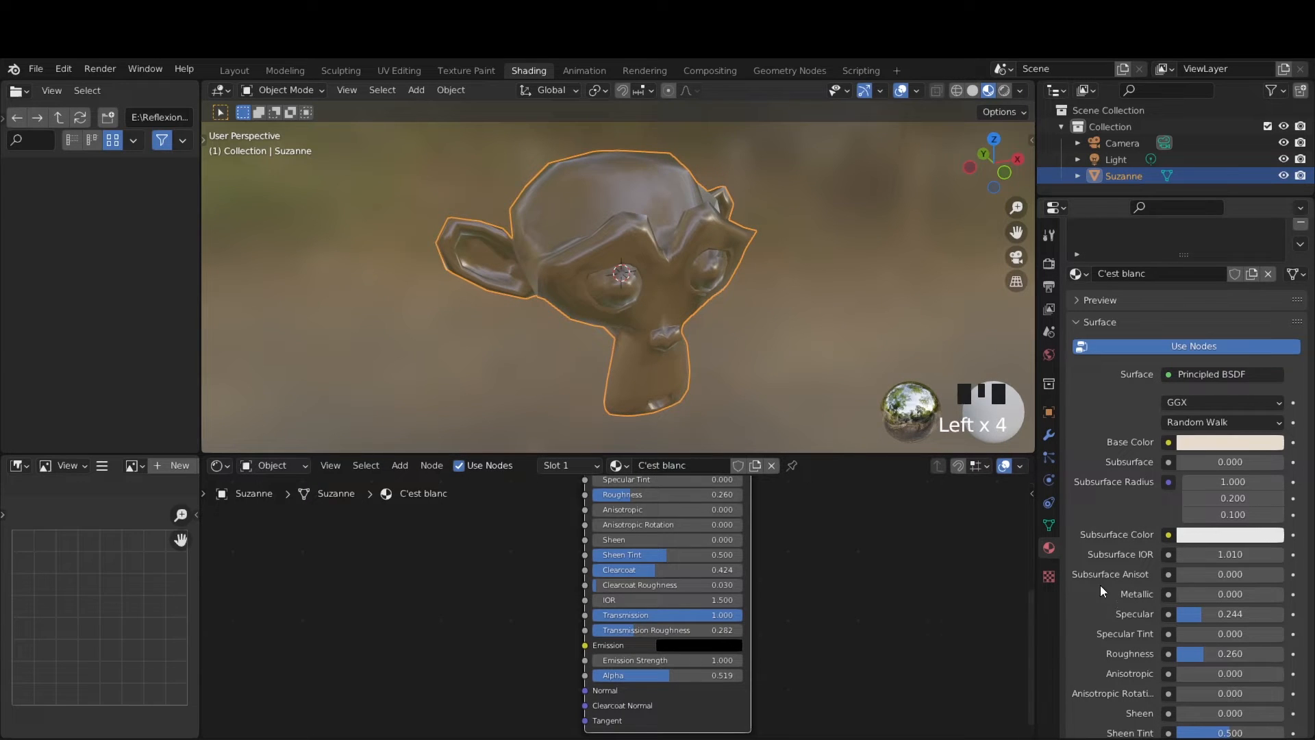
scroll(1115, 534, "down", 15)
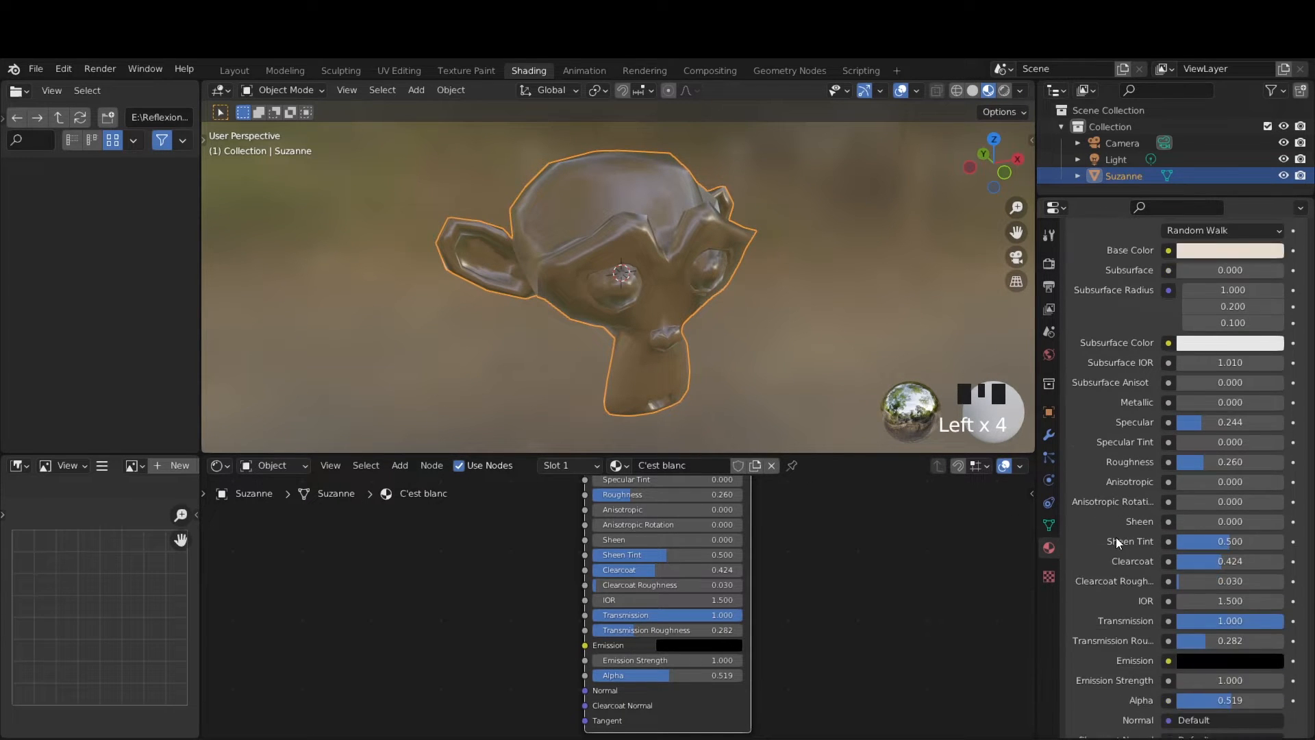
scroll(1116, 537, "down", 3)
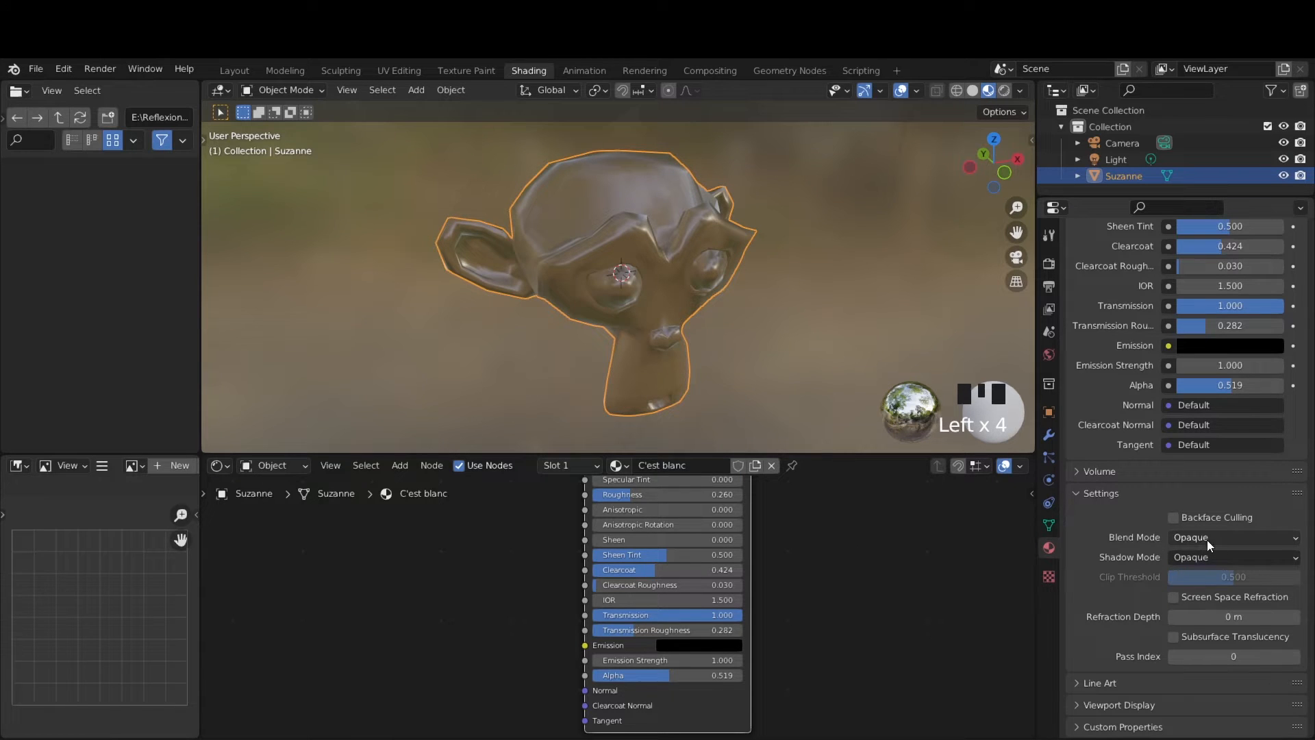
left_click(1247, 538)
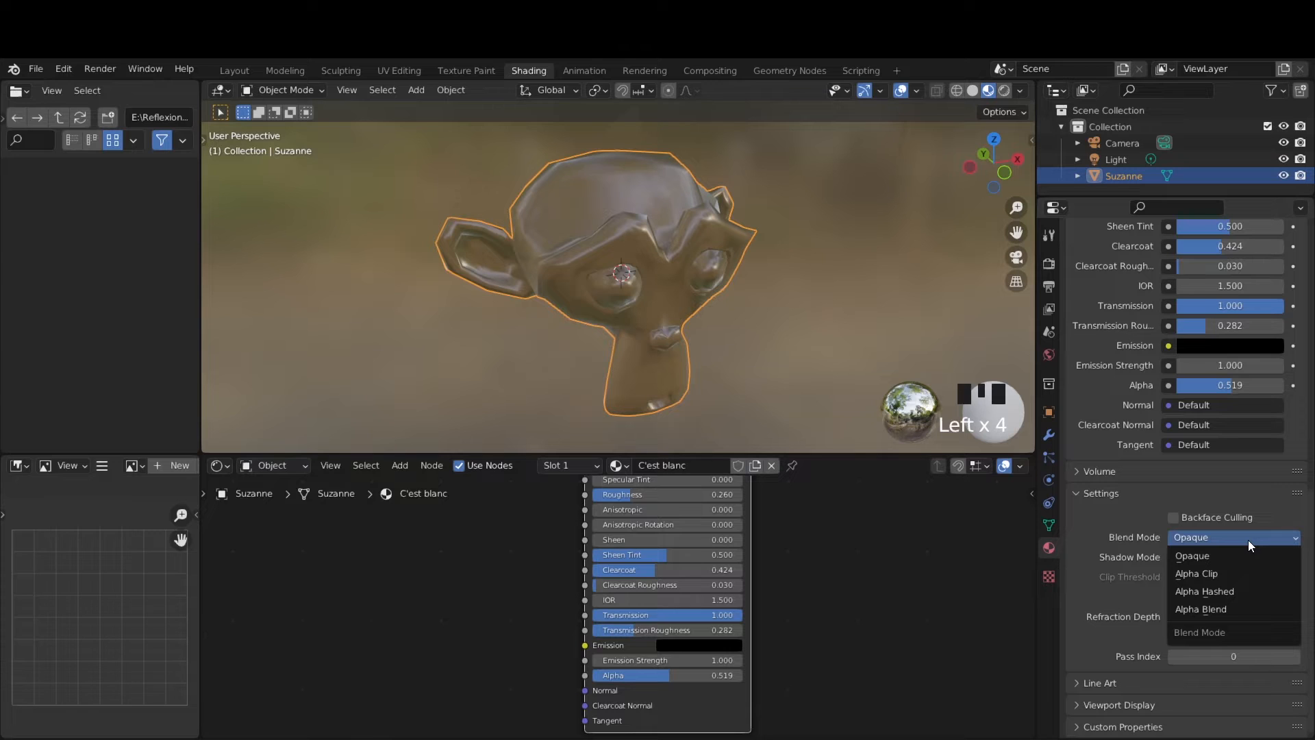
left_click(1239, 591)
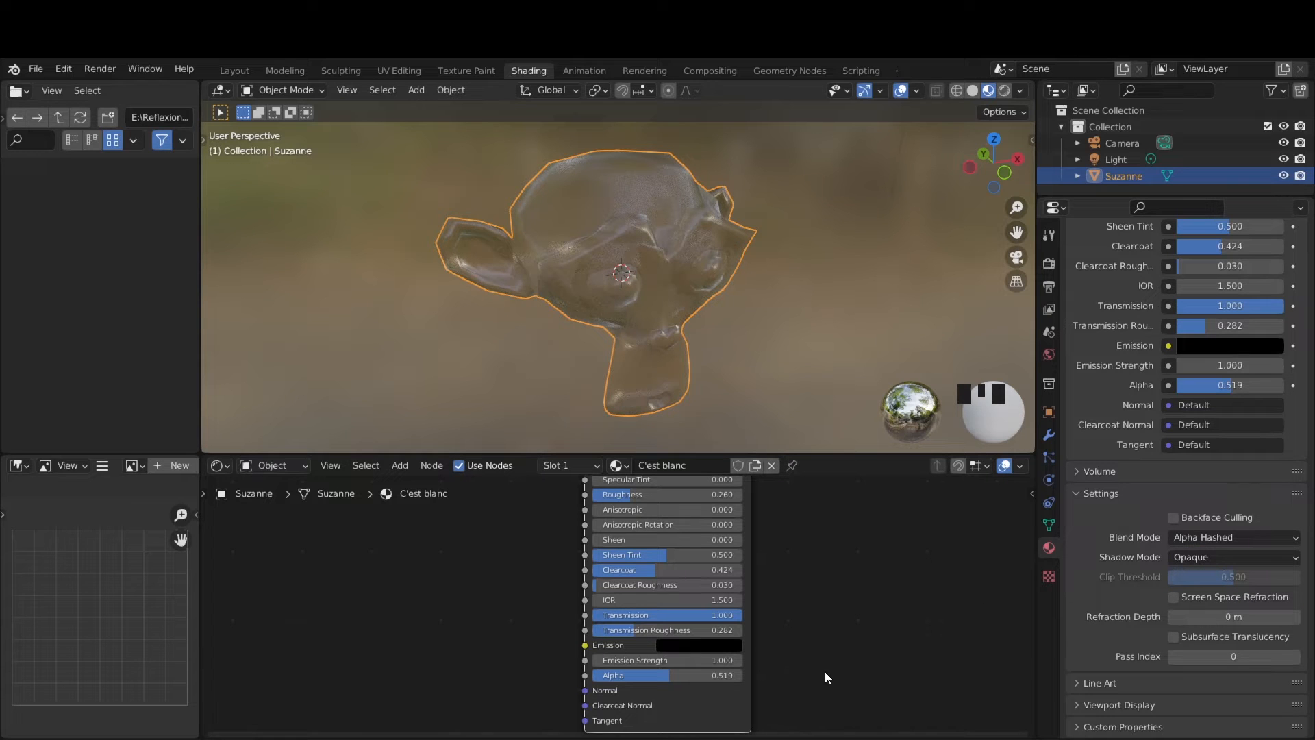
Step: Set Transmission to 0.000, try the material with Alpha at 0.000, and set Alpha back to 1
left_click_drag(668, 677, 742, 676)
left_click_drag(740, 614, 592, 614)
left_click_drag(741, 677, 593, 675)
mouse_move(593, 675)
left_mouse_down()
mouse_move(741, 675)
mouse_move(593, 675)
left_mouse_up()
double_click(622, 676)
type("1")
key("Return")
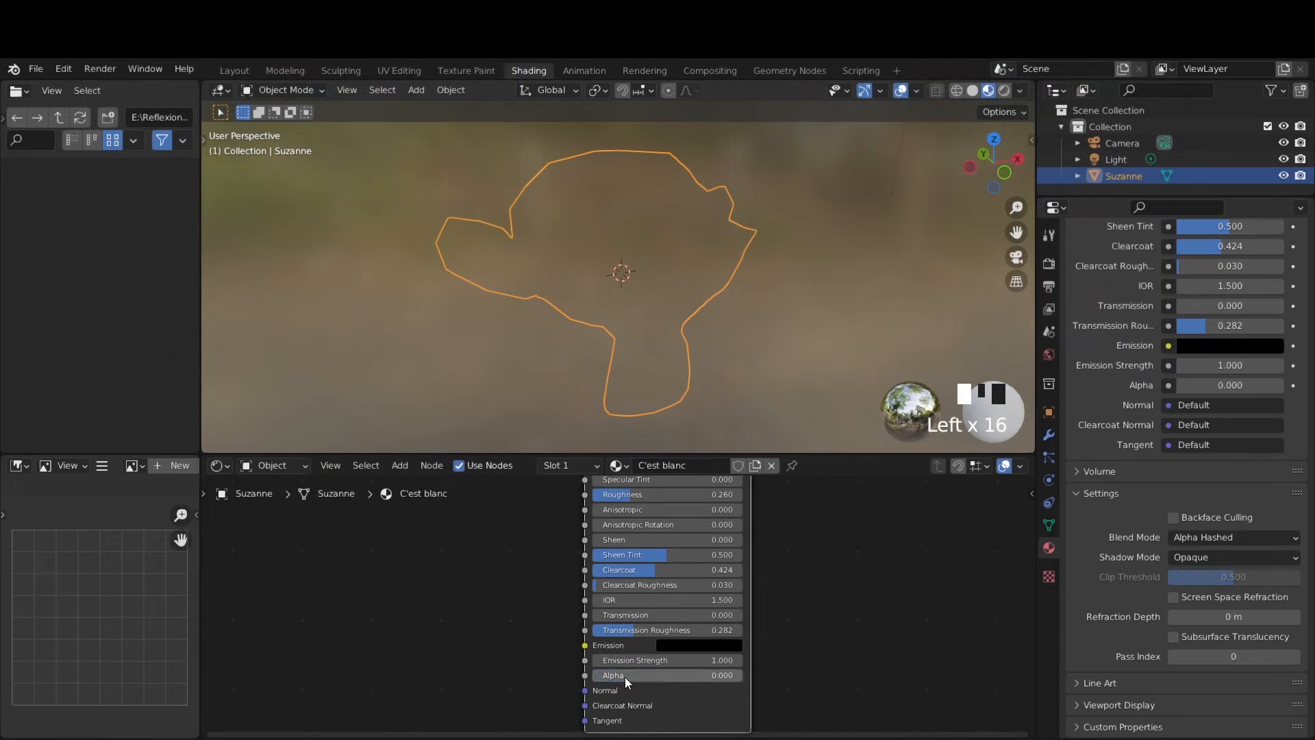
Step: Set the material's Blend Mode to Opaque and darken its Base Color to a deeper grey
left_click(1199, 537)
left_click(1192, 556)
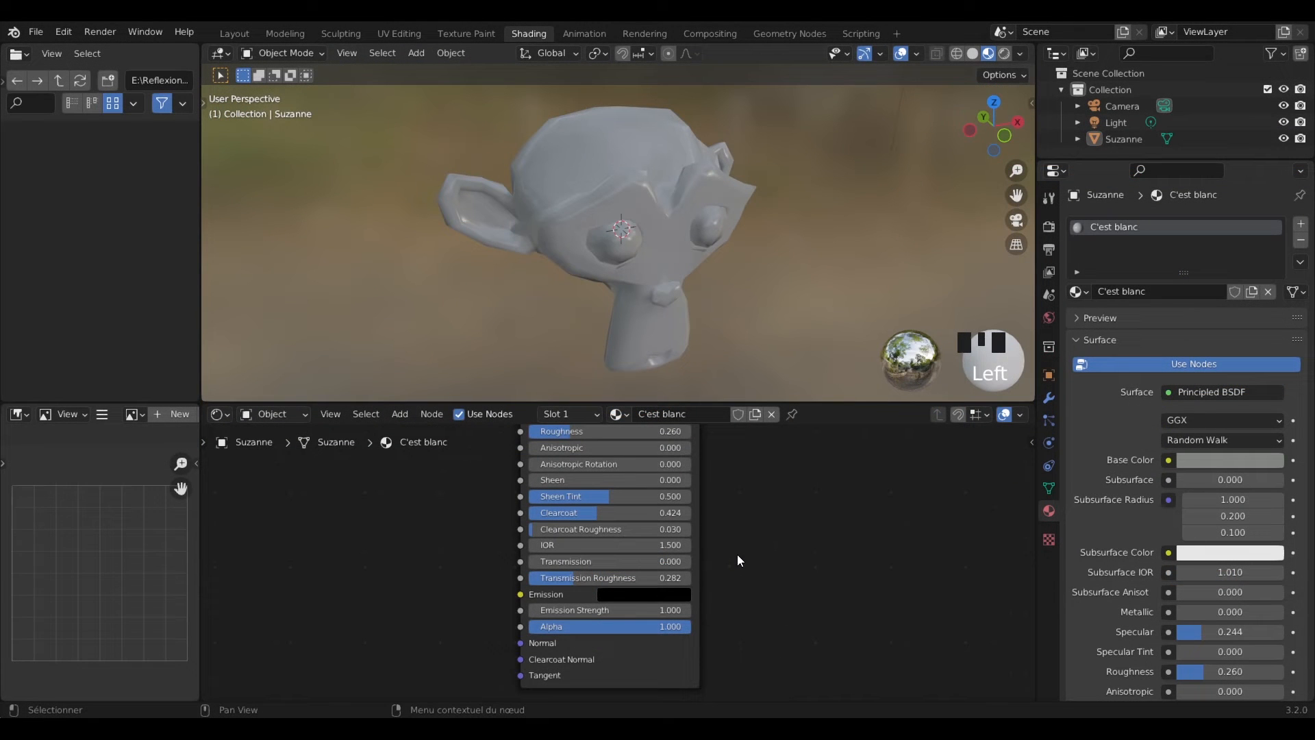
middle_click_drag(732, 525, 727, 623)
middle_click_drag(746, 453, 748, 548)
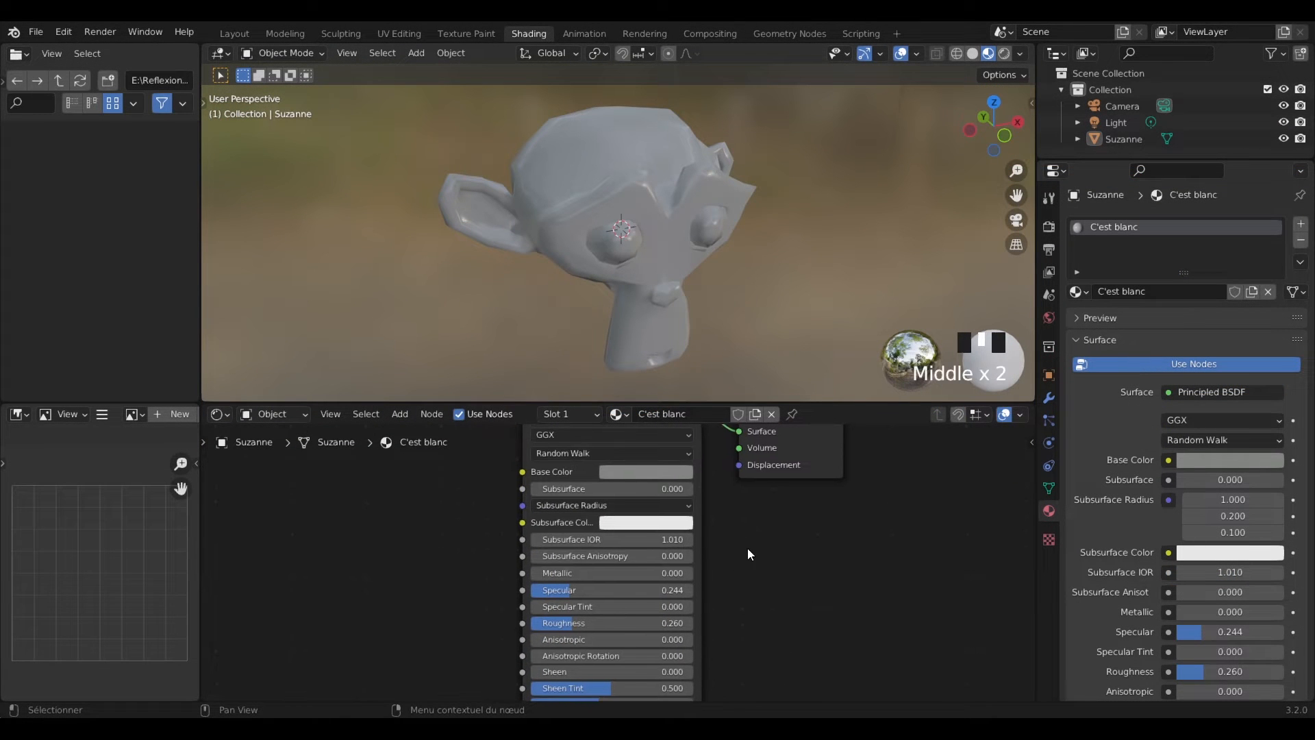
left_click(676, 474)
Step: Set the monkey material's Emission color to blue with hue 0.646, saturation 0.971 and value 0.512, and adjust the Emission Strength
middle_click_drag(757, 695, 753, 558)
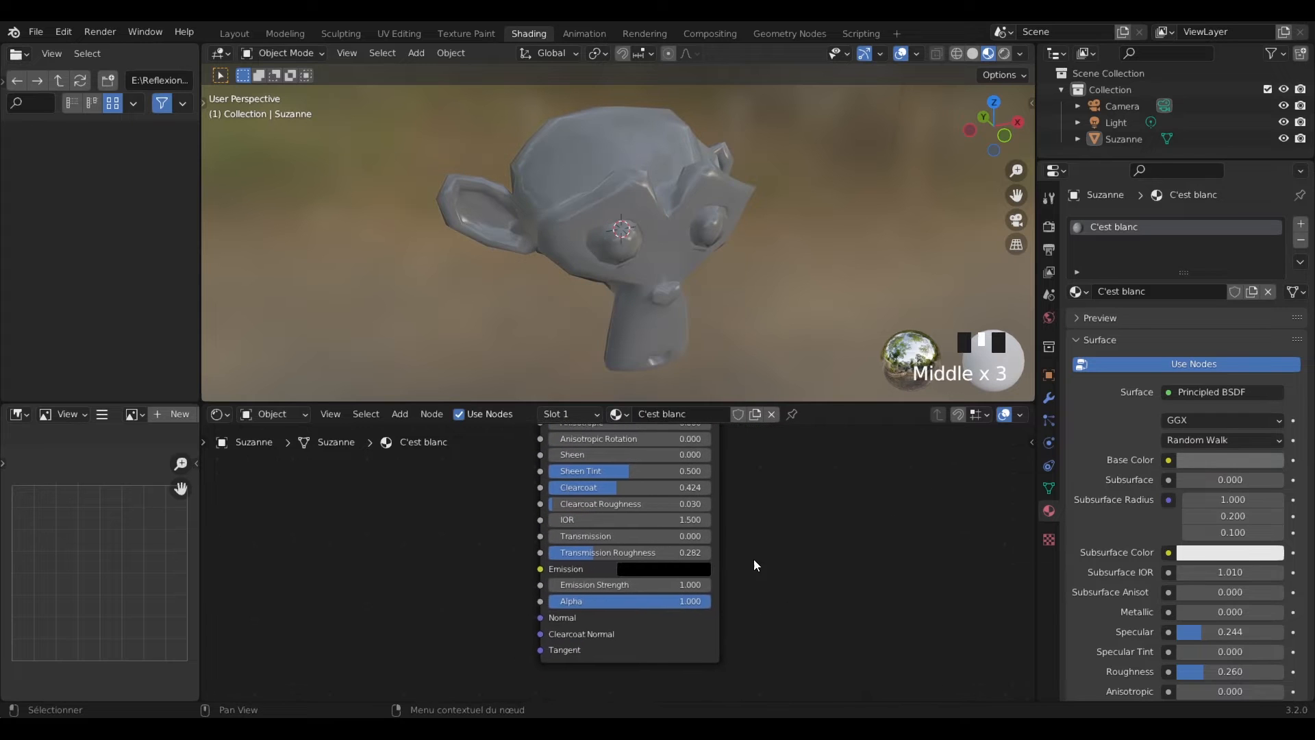
left_click(678, 570)
left_click_drag(745, 439, 746, 380)
left_click_drag(688, 401, 712, 375)
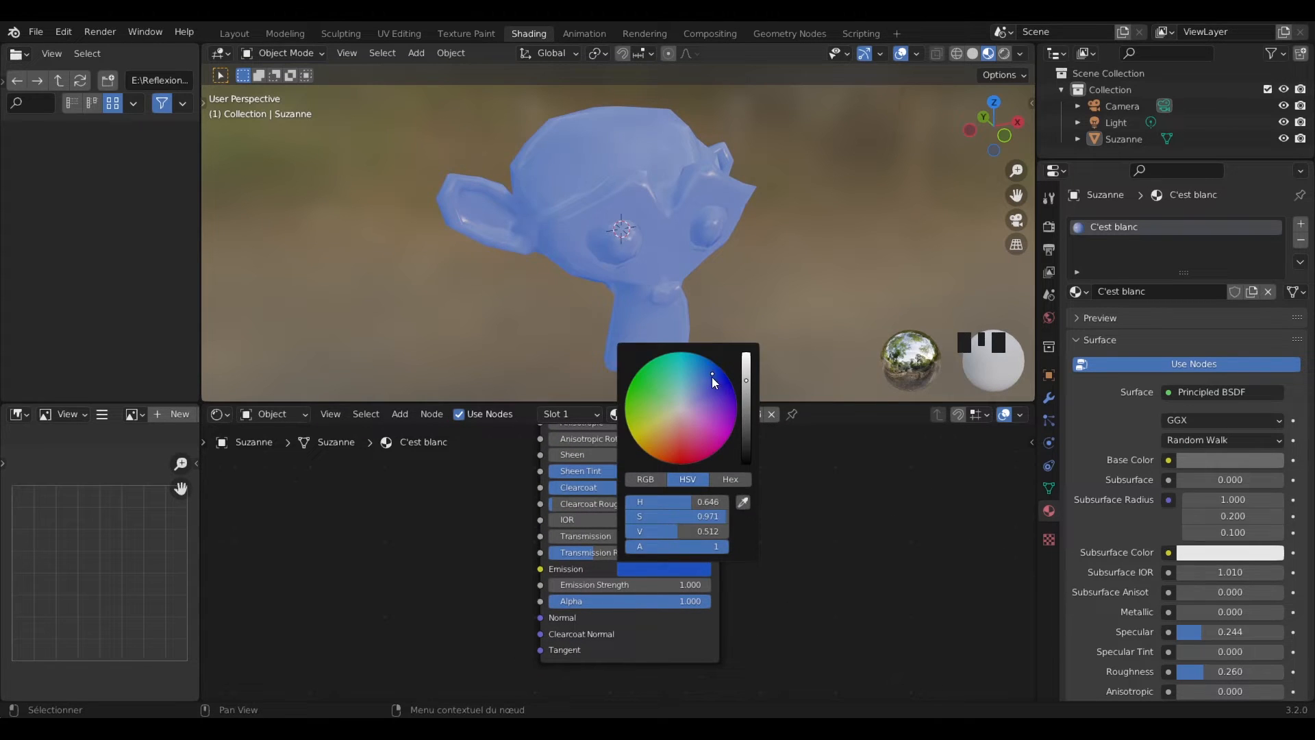
left_click_drag(627, 582, 662, 583)
middle_click_drag(794, 551, 792, 552)
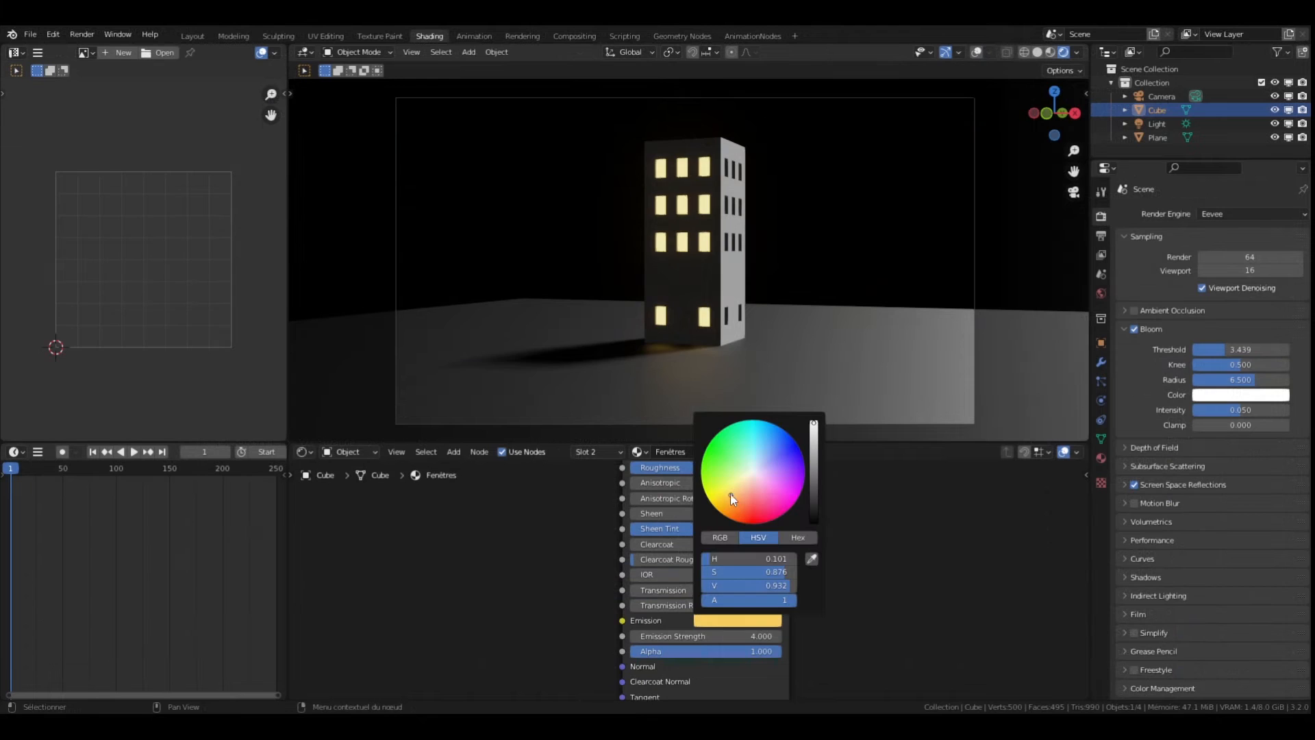
Step: In the building scene, shift the Emission color of the Fenêtres material from warm yellow towards blue
left_click_drag(730, 494, 784, 432)
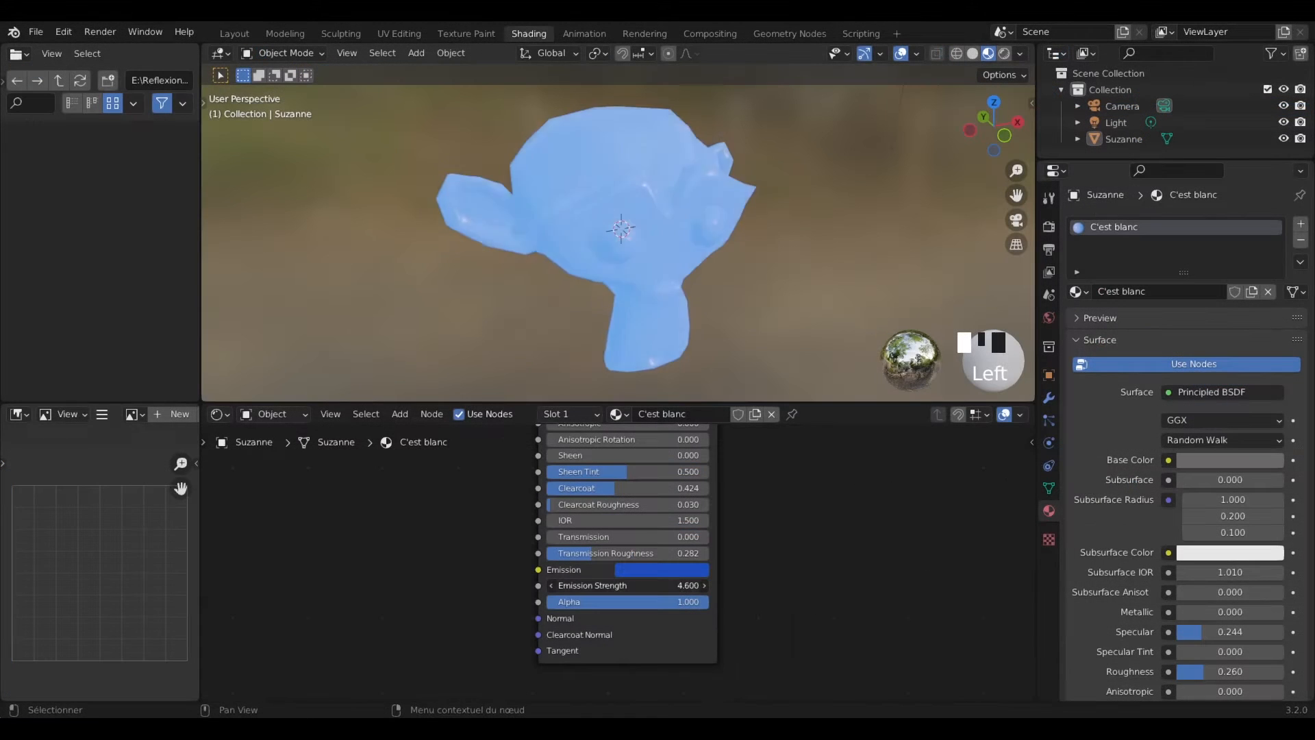
Step: Try an Emission Strength of 7.300 on the monkey's material, and set it to 0.000
left_click_drag(627, 585, 834, 586)
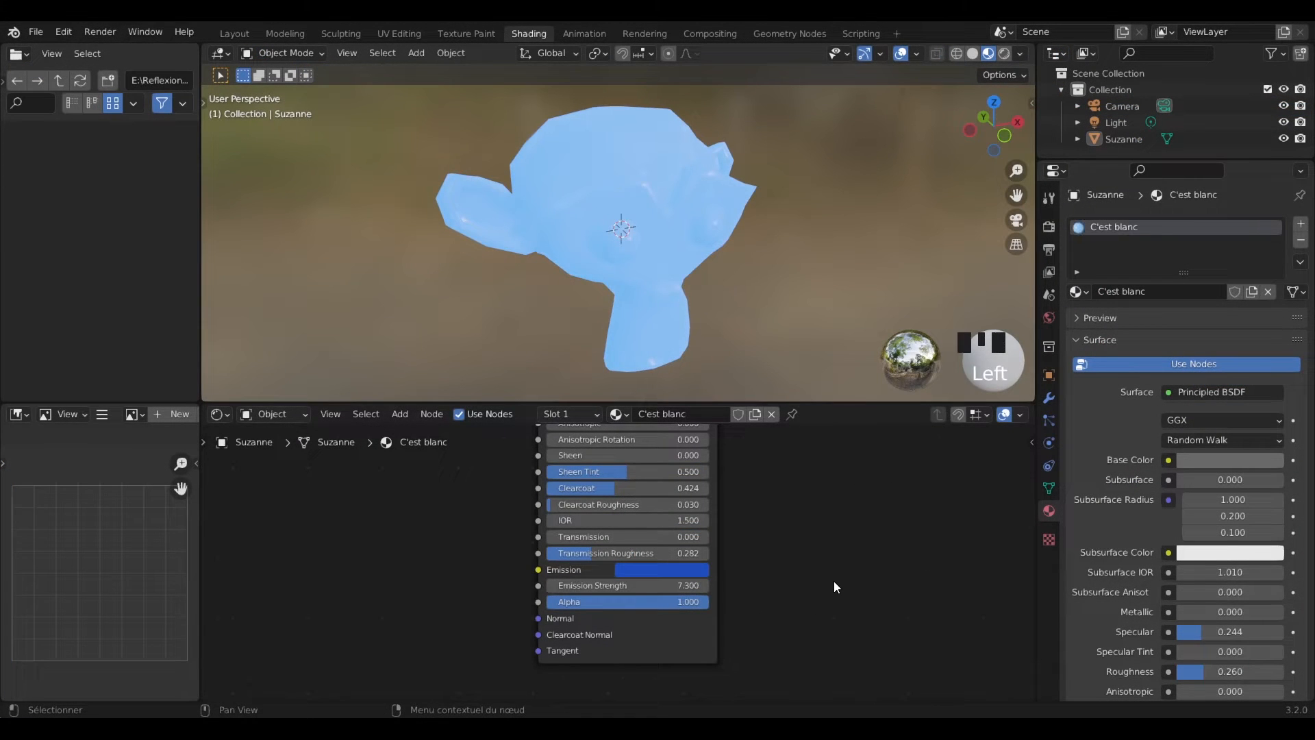
left_click_drag(684, 586, 561, 585)
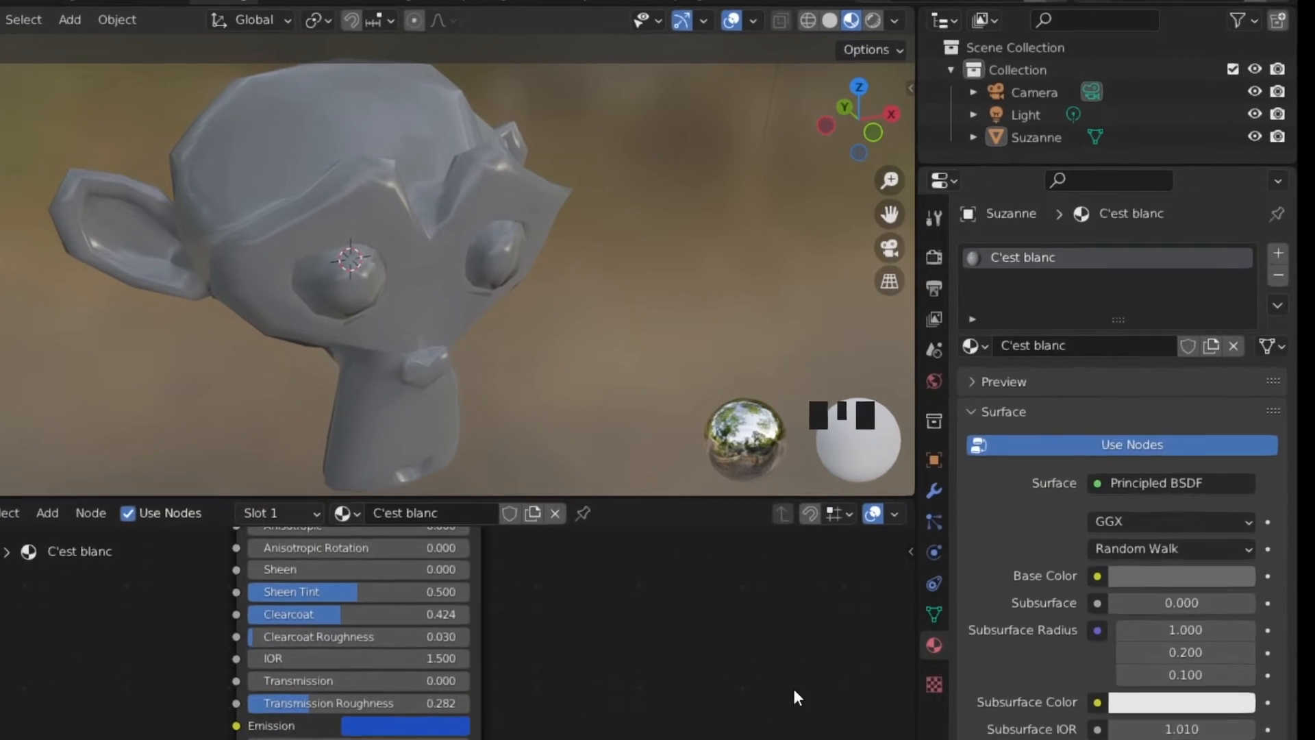
Step: Add a second material slot to the monkey with a new blue material named "Bleu"
scroll(1278, 259, "up", 1)
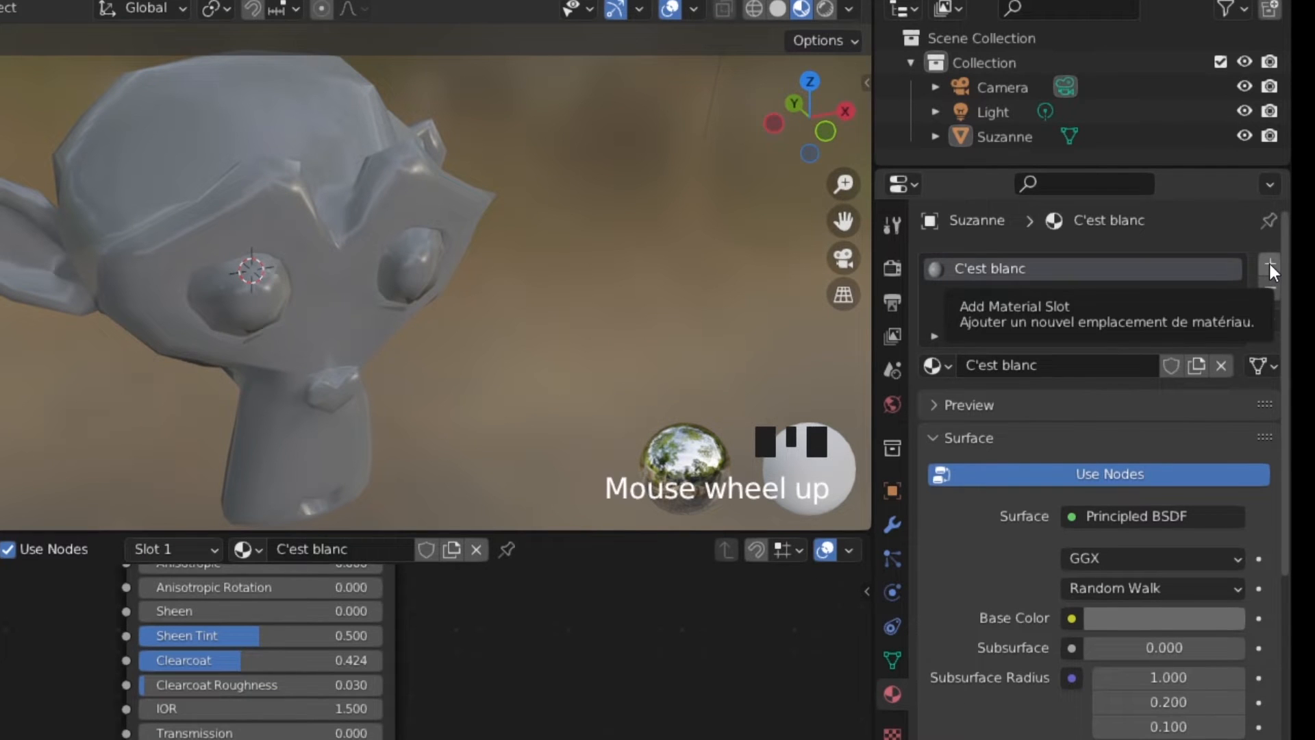
left_click(1269, 265)
left_click(1055, 415)
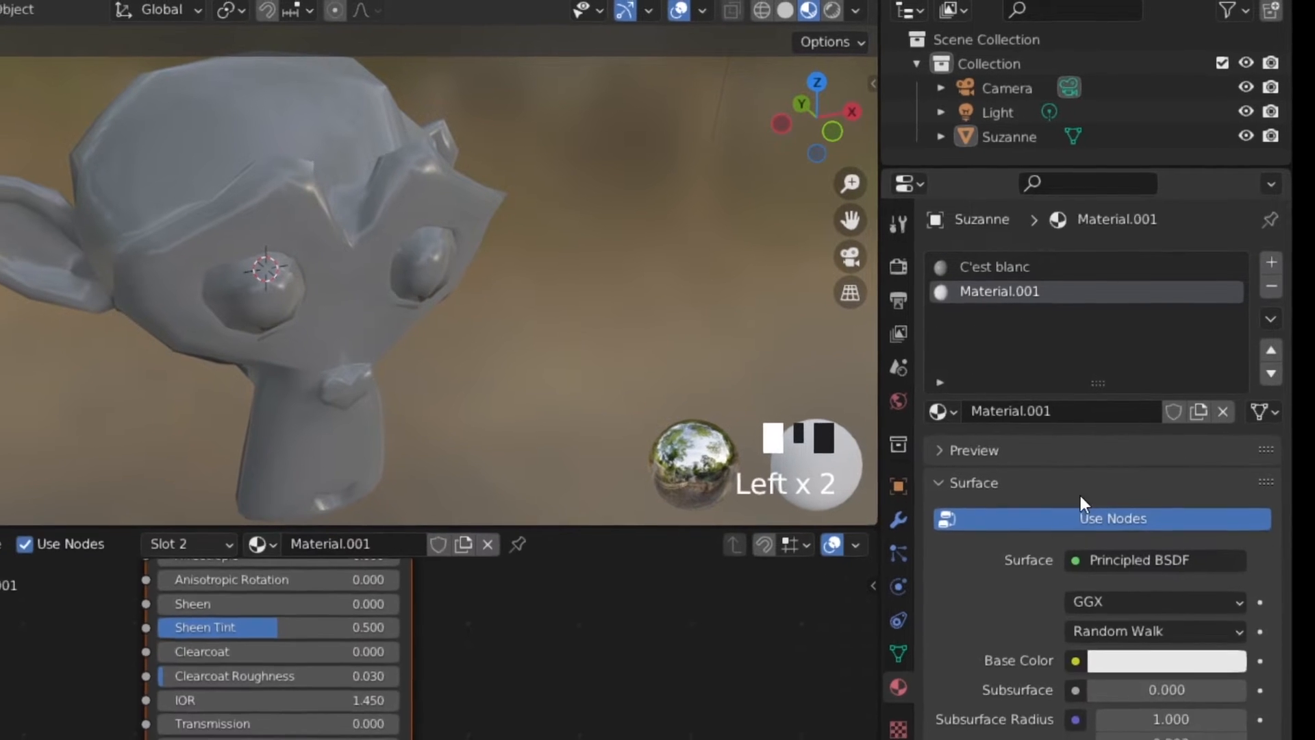
left_click(1127, 663)
left_click(1190, 365)
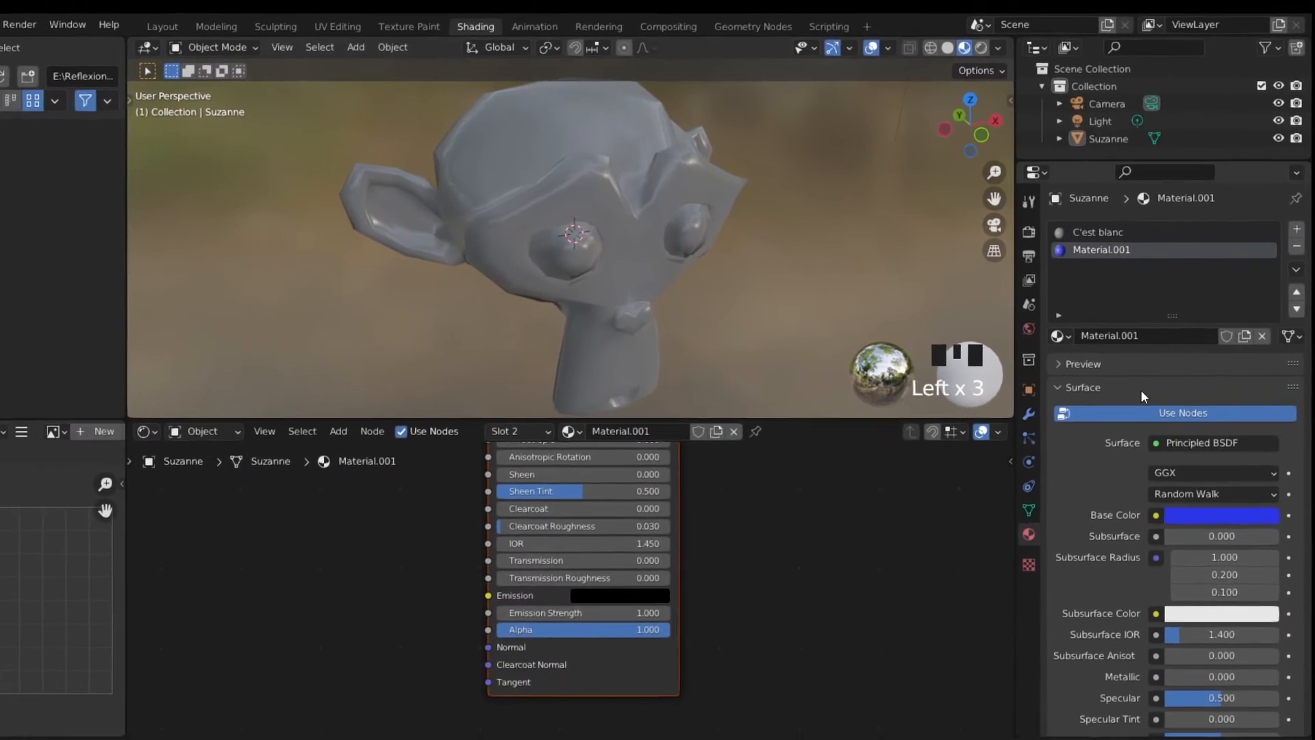
left_click(1143, 337)
type("Bleu")
key("Return")
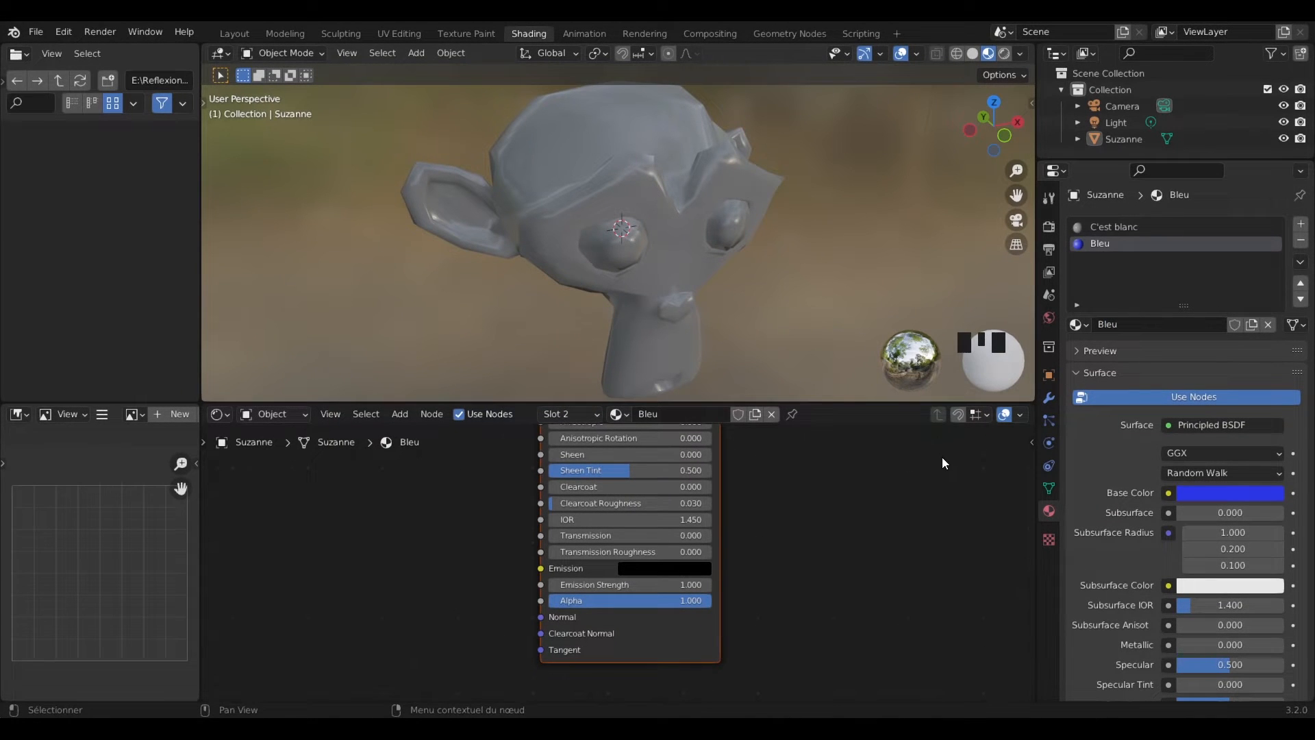
Step: Enter Edit Mode on the monkey and select several faces on the forehead, the brow and around the eye and nose
left_click(690, 243)
left_click(286, 59)
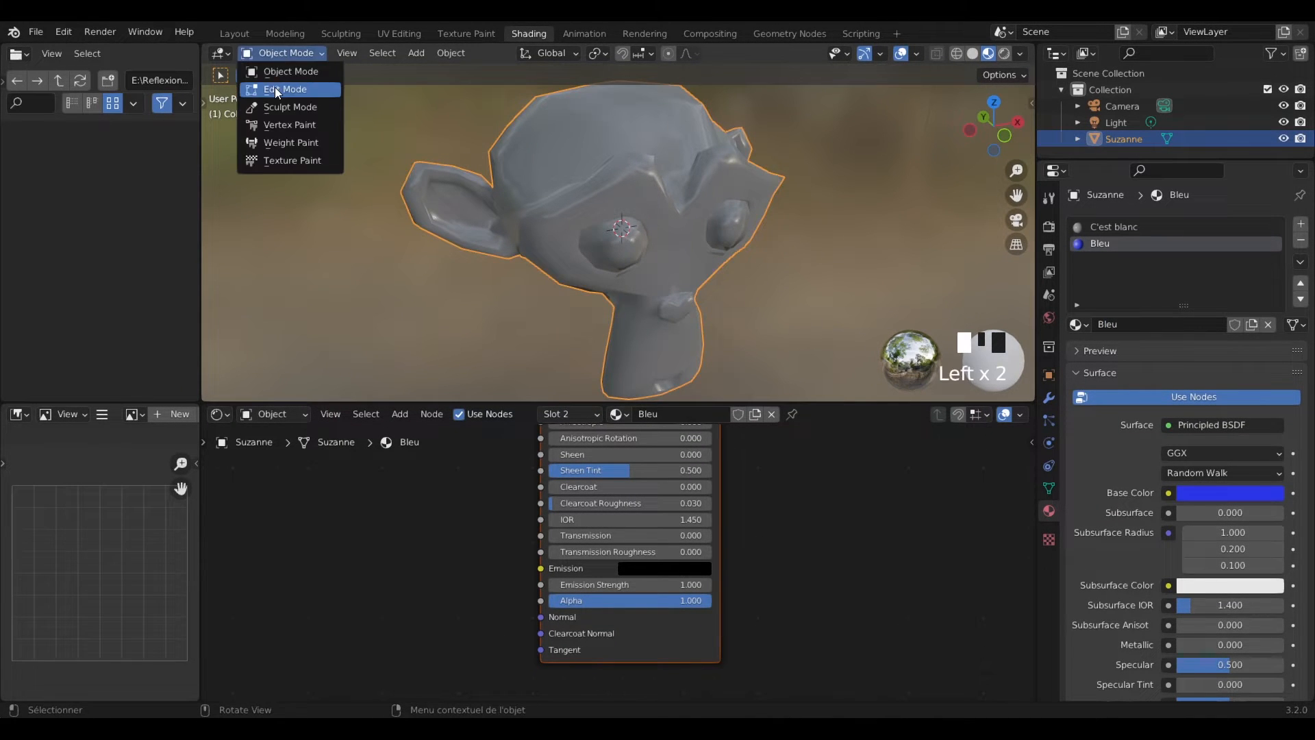
left_click(274, 88)
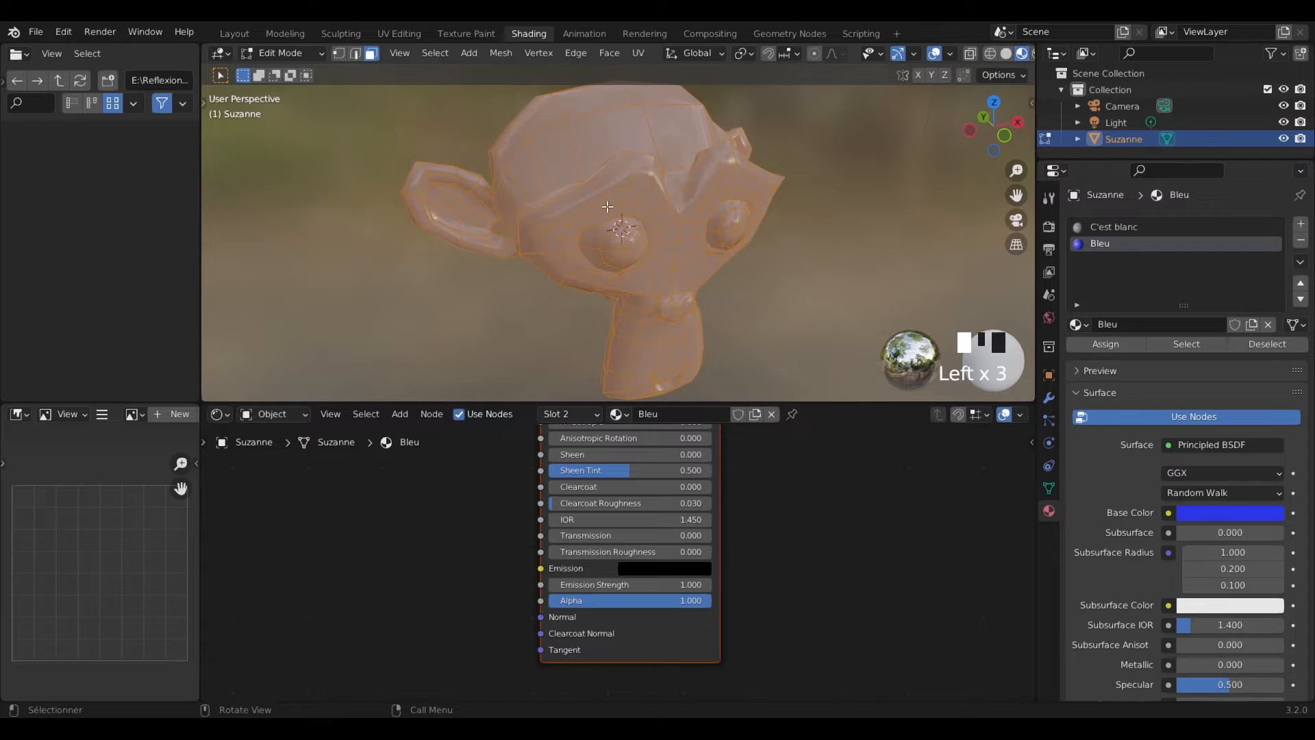
left_click(607, 207)
left_click(580, 212, "shift")
left_click(555, 243, "shift")
left_click(574, 265, "shift")
left_click(633, 282, "shift")
left_click(691, 267, "shift")
left_click(667, 233, "shift")
left_click(655, 207, "shift")
left_click(655, 207, "shift")
double_click(655, 207, "shift")
double_click(586, 212, "shift")
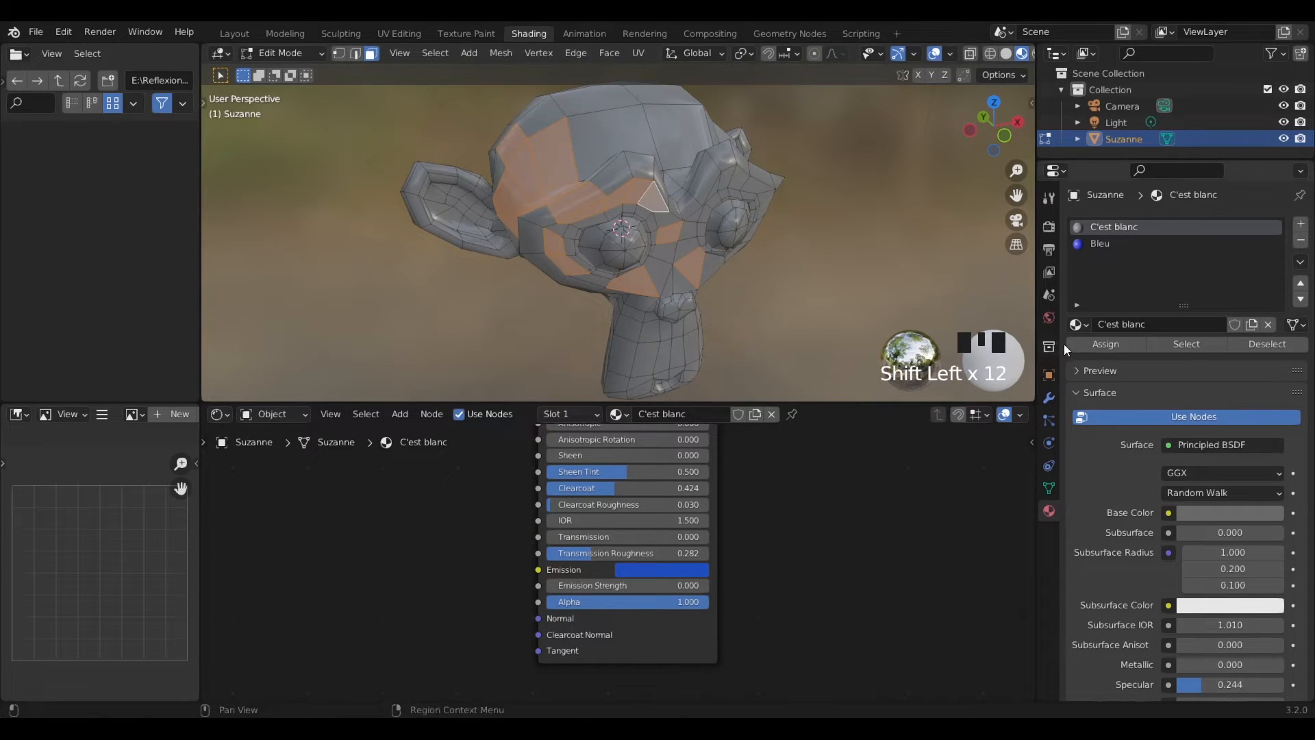
Step: Assign the Bleu material to the selected faces and select a single face on the other eye to reveal the result
left_click(1100, 243)
left_click(1106, 344)
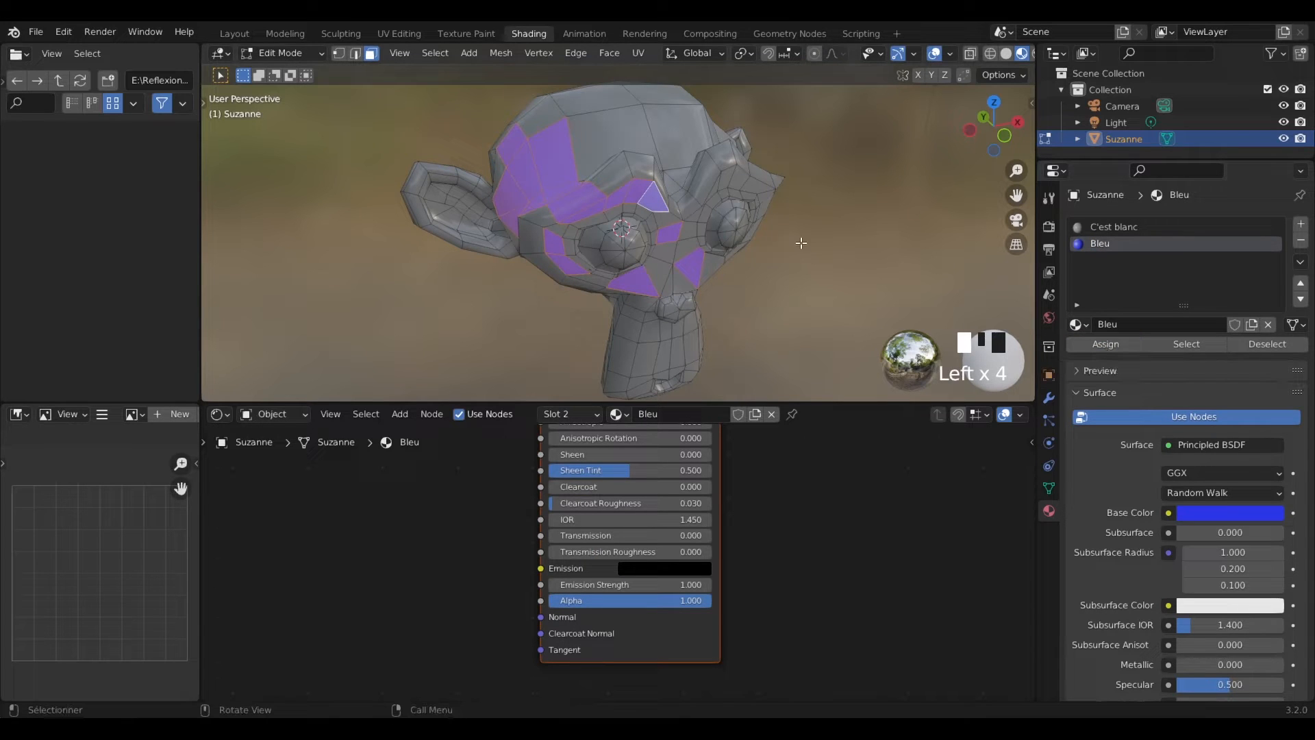
left_click(732, 235)
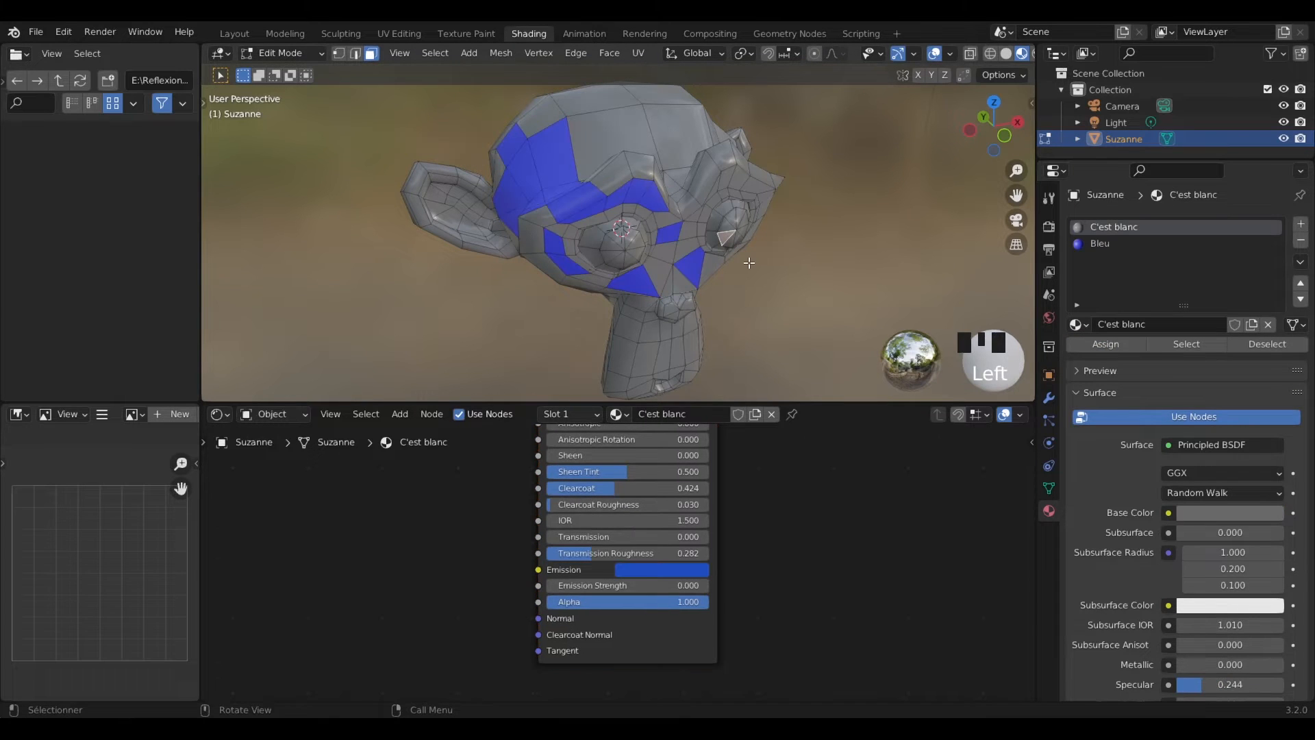
Step: Select and deselect the faces that use the Bleu material, and return to Object Mode
left_click(1164, 244)
left_click(1190, 344)
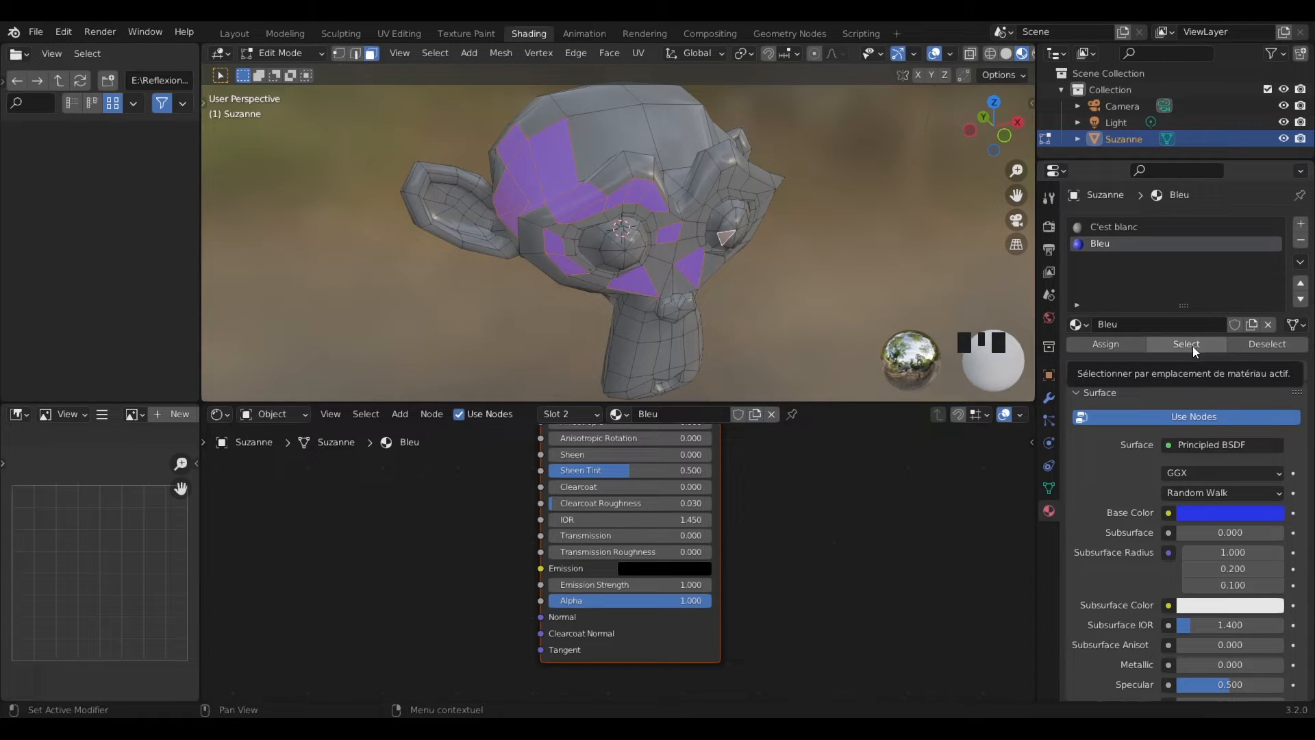
left_click(1265, 348)
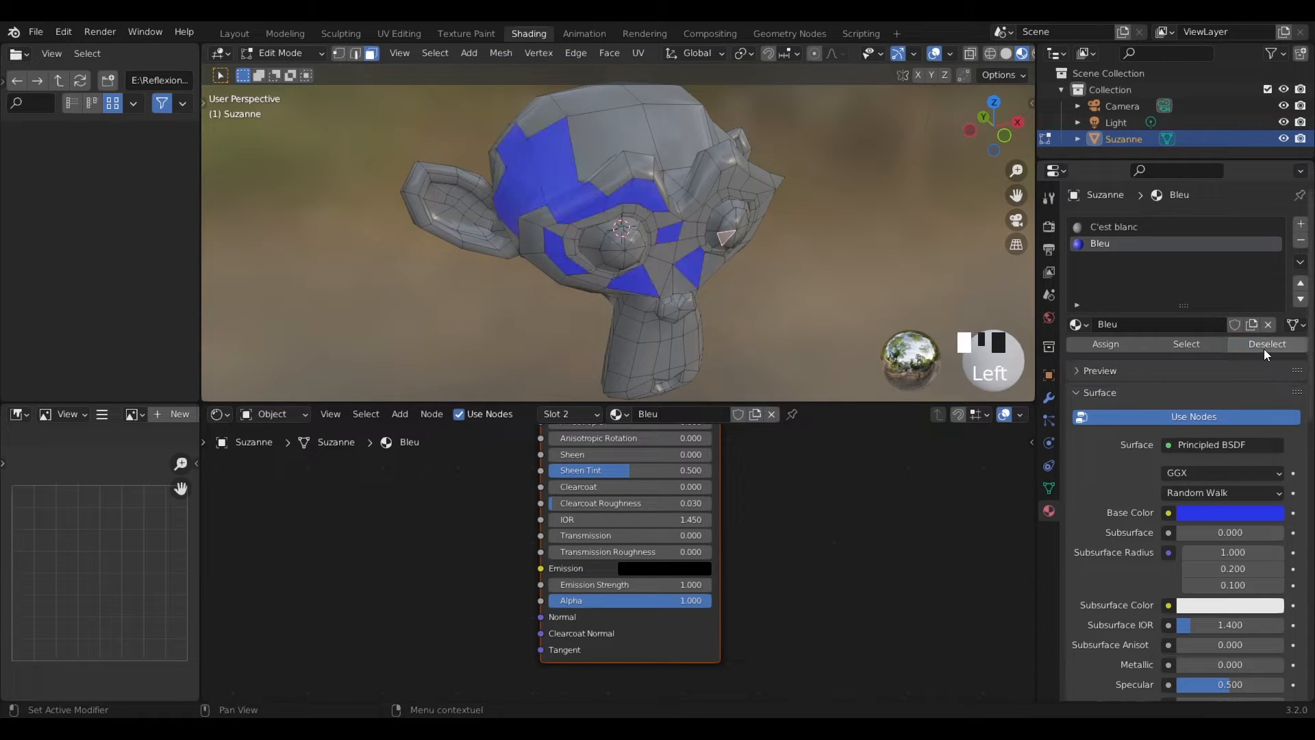
left_click(281, 52)
left_click(278, 78)
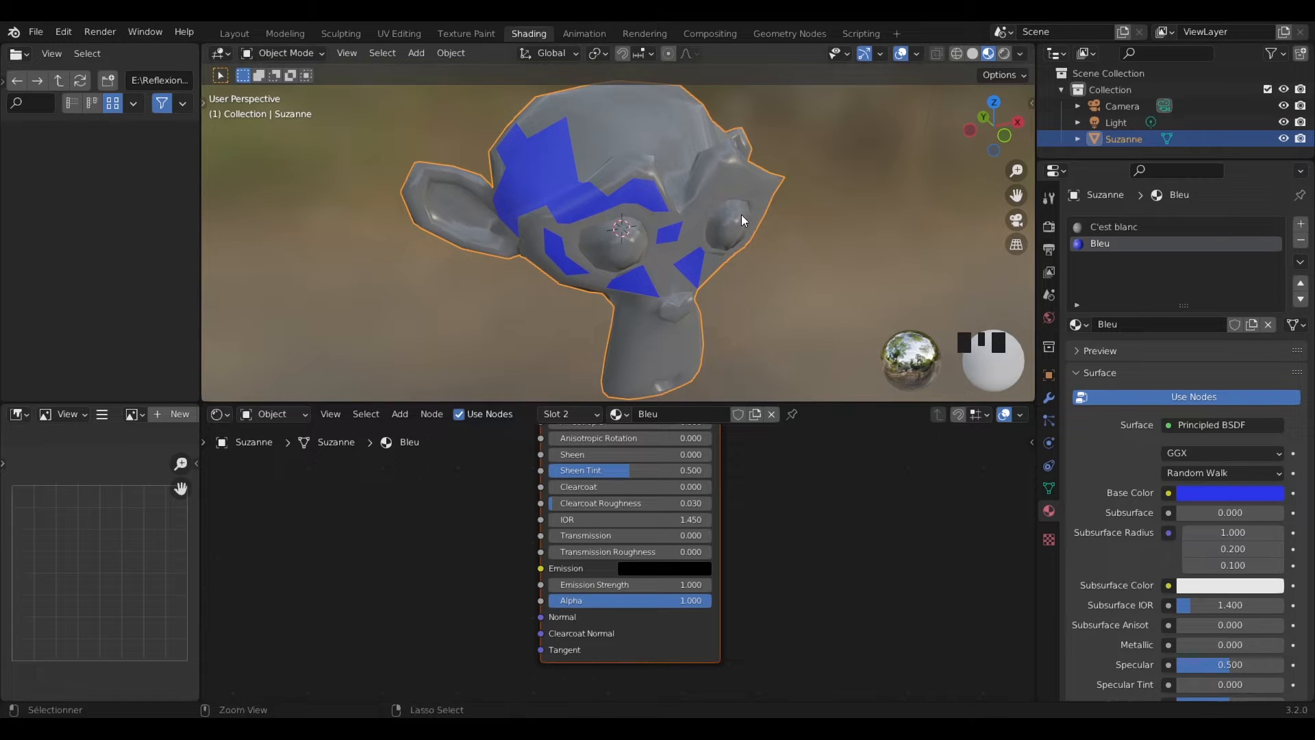
Step: Undo the blue face assignment, the face selection and the added second material slot on the monkey
key("ctrl+z")
key("ctrl+z")
key("ctrl+z")
key("ctrl+z")
key("ctrl+z")
key("ctrl+z")
key("ctrl+z")
key("ctrl+z")
key("ctrl+z")
key("ctrl+z")
key("ctrl+z")
key("ctrl+z")
key("ctrl+z")
key("ctrl+z")
key("ctrl+z")
key("ctrl+z")
key("ctrl+z")
key("ctrl+z")
key("ctrl+z")
key("ctrl+z")
key("ctrl+z")
key("ctrl+z")
key("ctrl+z")
key("ctrl+z")
key("ctrl+z")
key("ctrl+z")
key("ctrl+z")
key("ctrl+z")
key("ctrl+z")
key("ctrl+z")
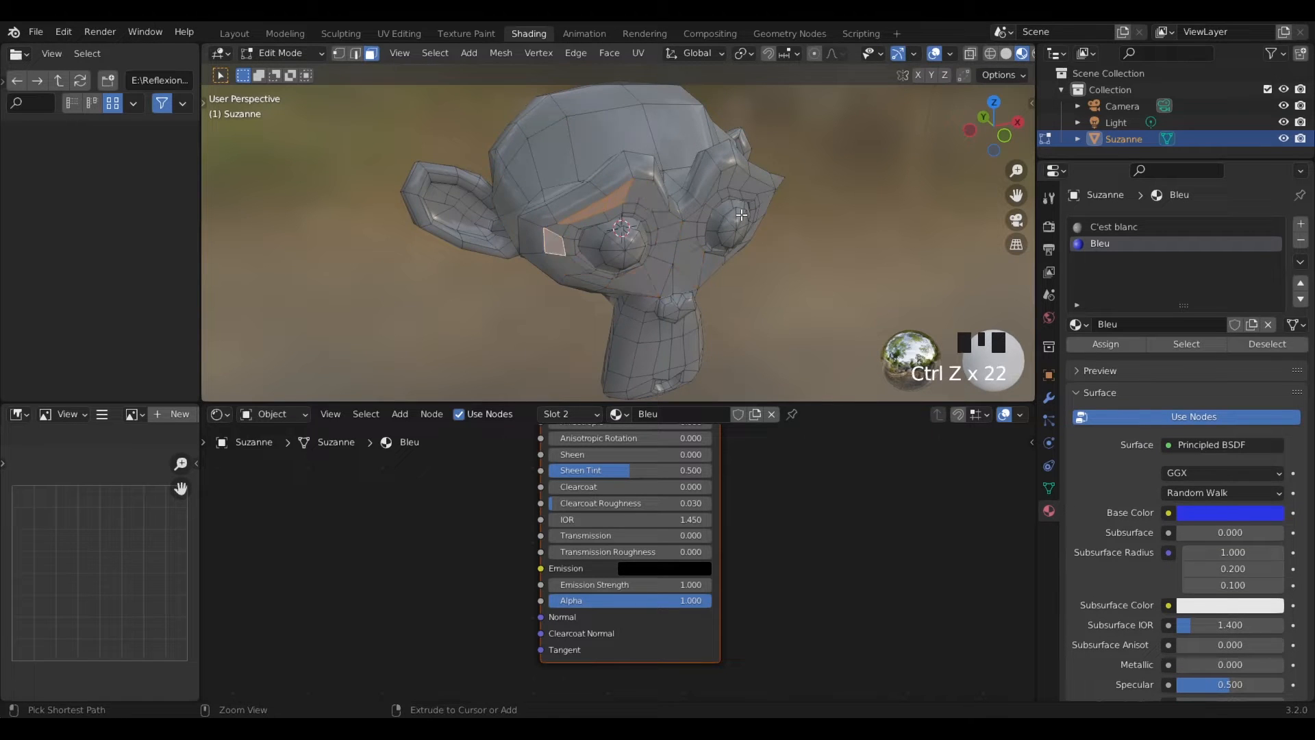
key("ctrl+z")
key("ctrl+z")
key("ctrl+z")
key("ctrl+z")
key("ctrl+z")
key("ctrl+z")
key("ctrl+z")
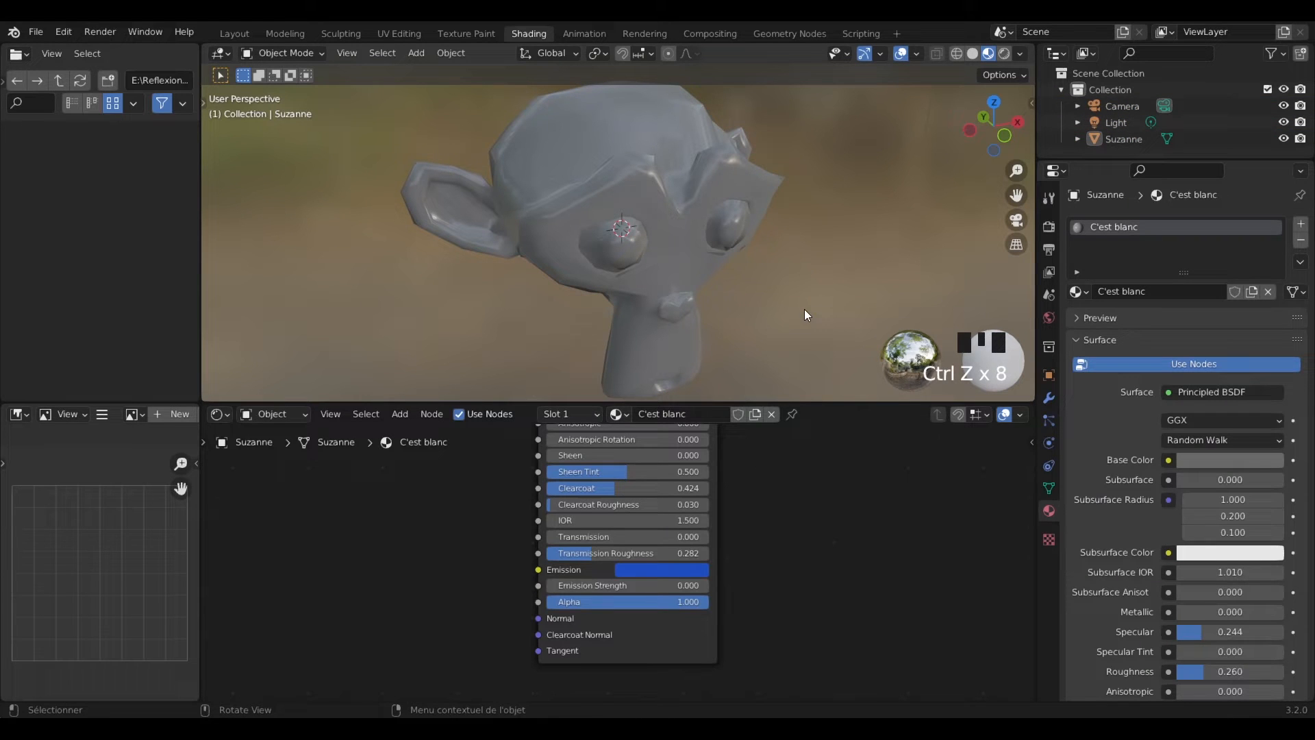
Step: Switch the monkey to Vertex Paint in the Layout workspace and paint a blue stroke on the side of its head
scroll(795, 304, "down", 1)
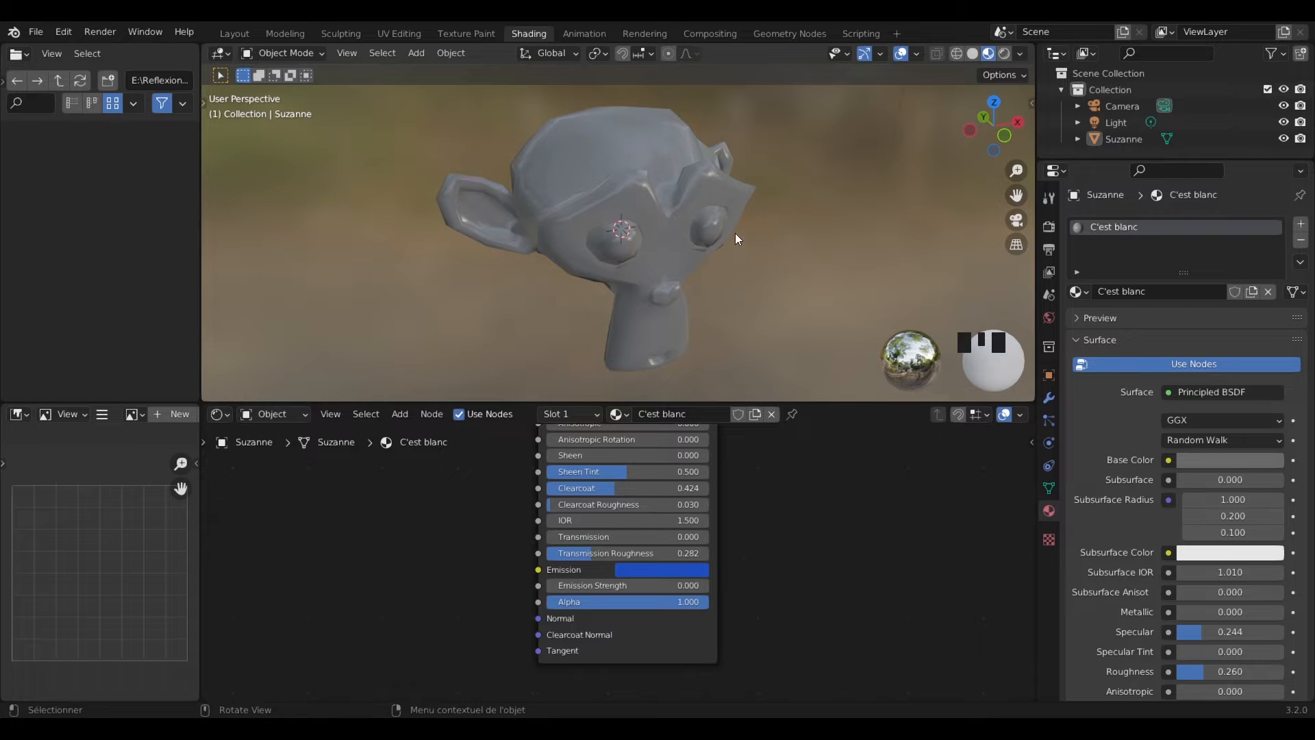
left_click(234, 34)
left_click(75, 52)
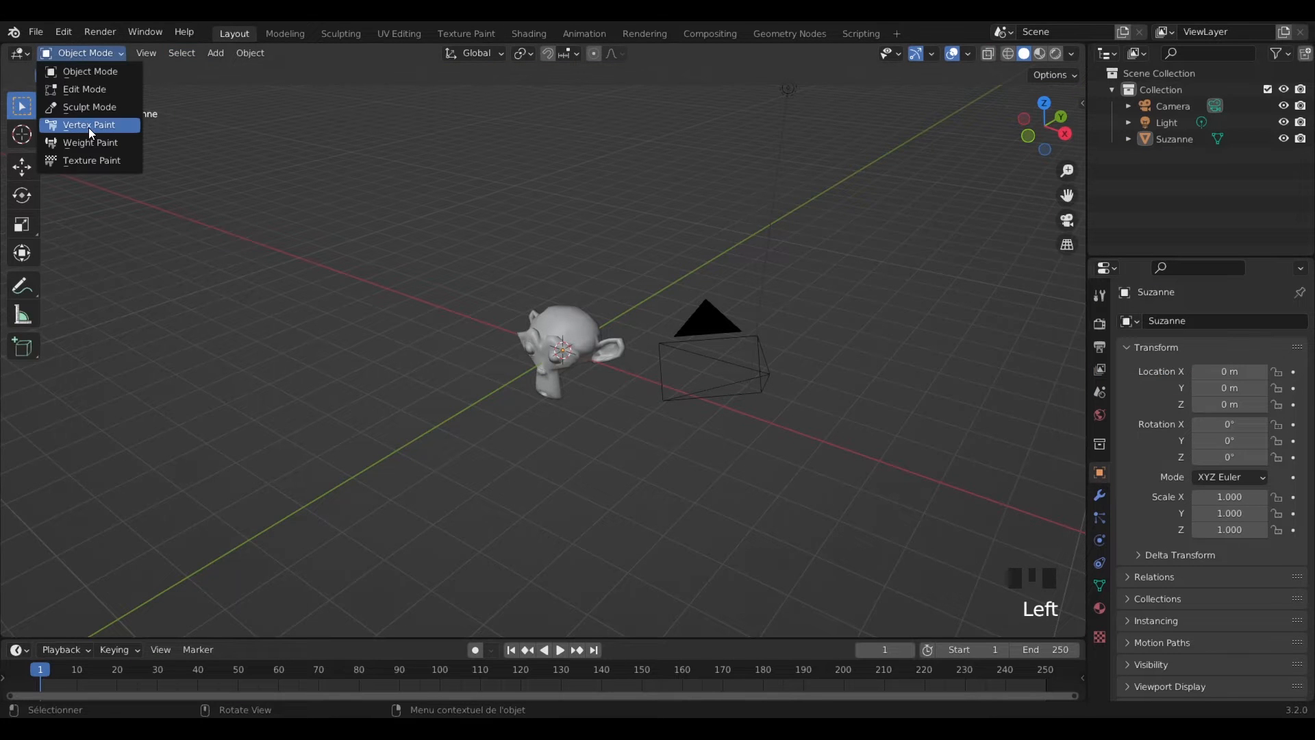
left_click(91, 129)
scroll(554, 340, "up", 4)
left_click(180, 75)
left_click(197, 129)
left_click_drag(623, 319, 603, 356)
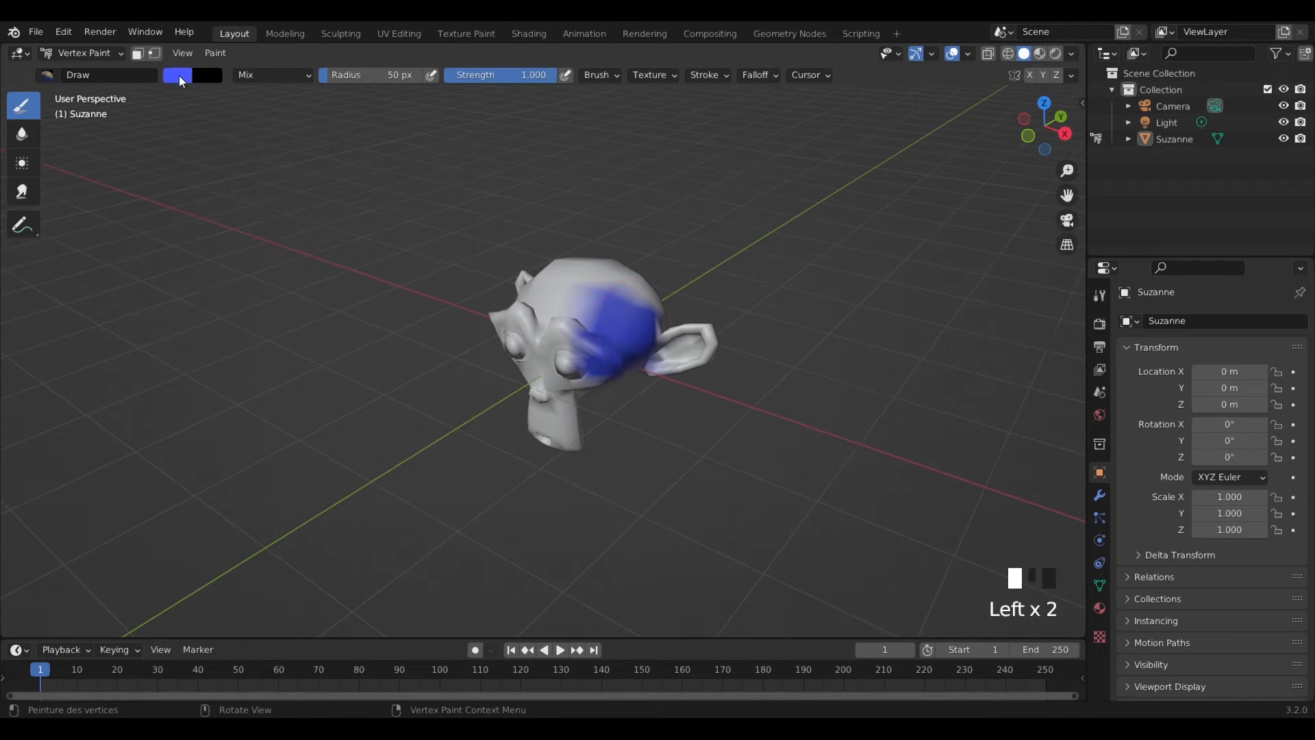
Step: Paint two more strokes in different colors on the monkey, one across the face and one down the neck
left_click(178, 76)
left_click(225, 102)
left_click_drag(537, 319, 533, 355)
left_click(178, 76)
left_click(199, 118)
left_click_drag(548, 417, 555, 480)
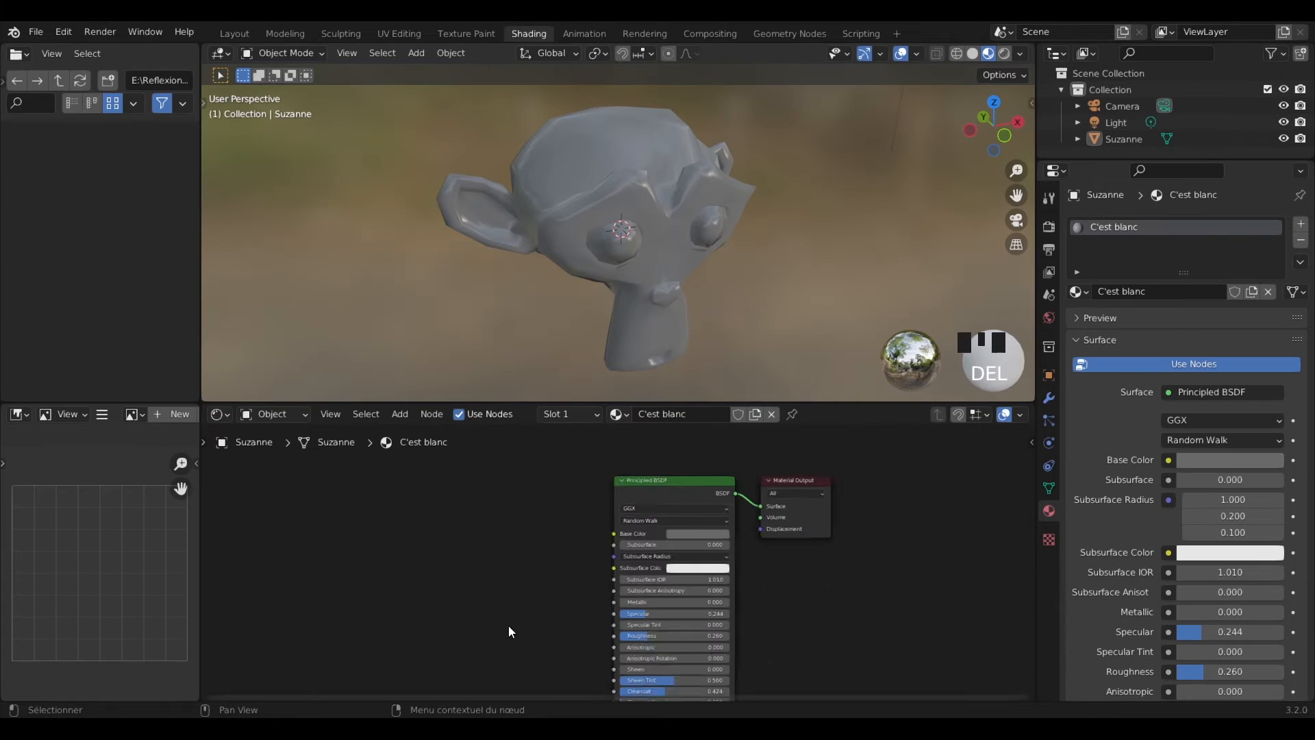
Step: Add a Color Attribute input node to the C'est blanc material beside the Principled BSDF node
middle_click_drag(632, 617, 636, 606)
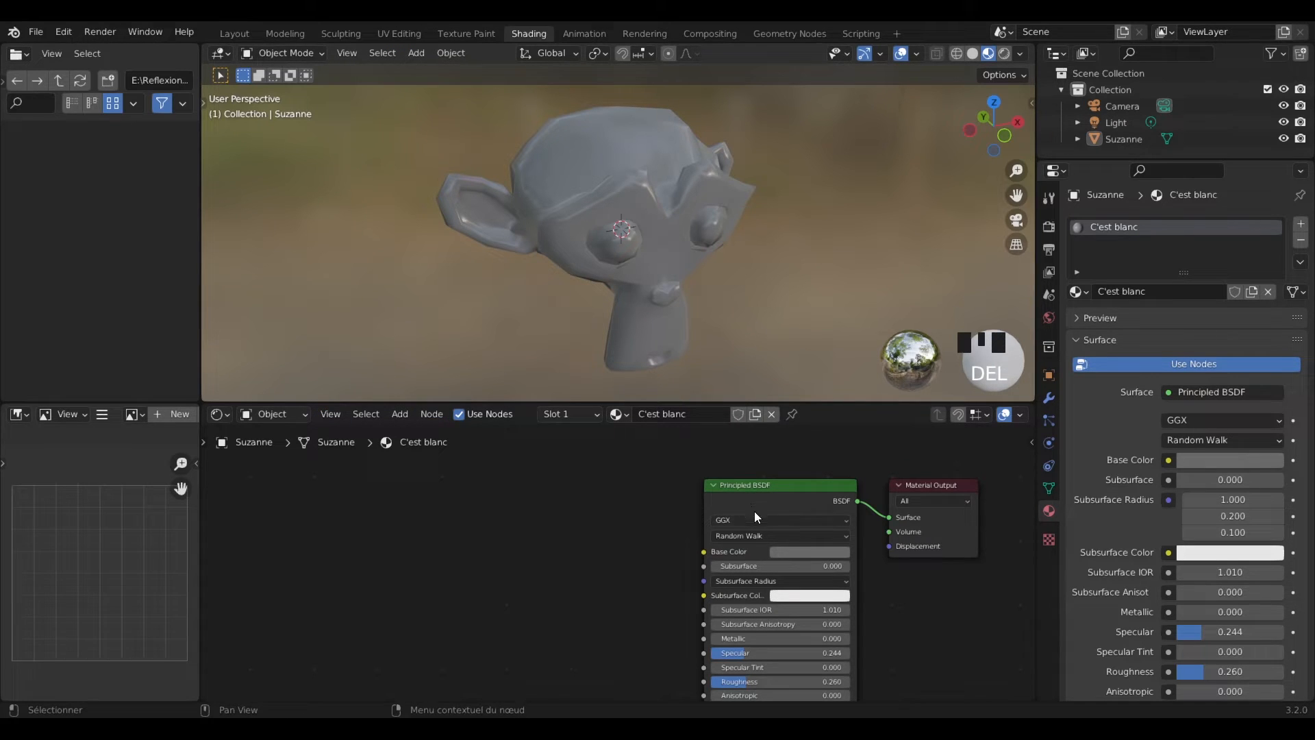
left_click(398, 415)
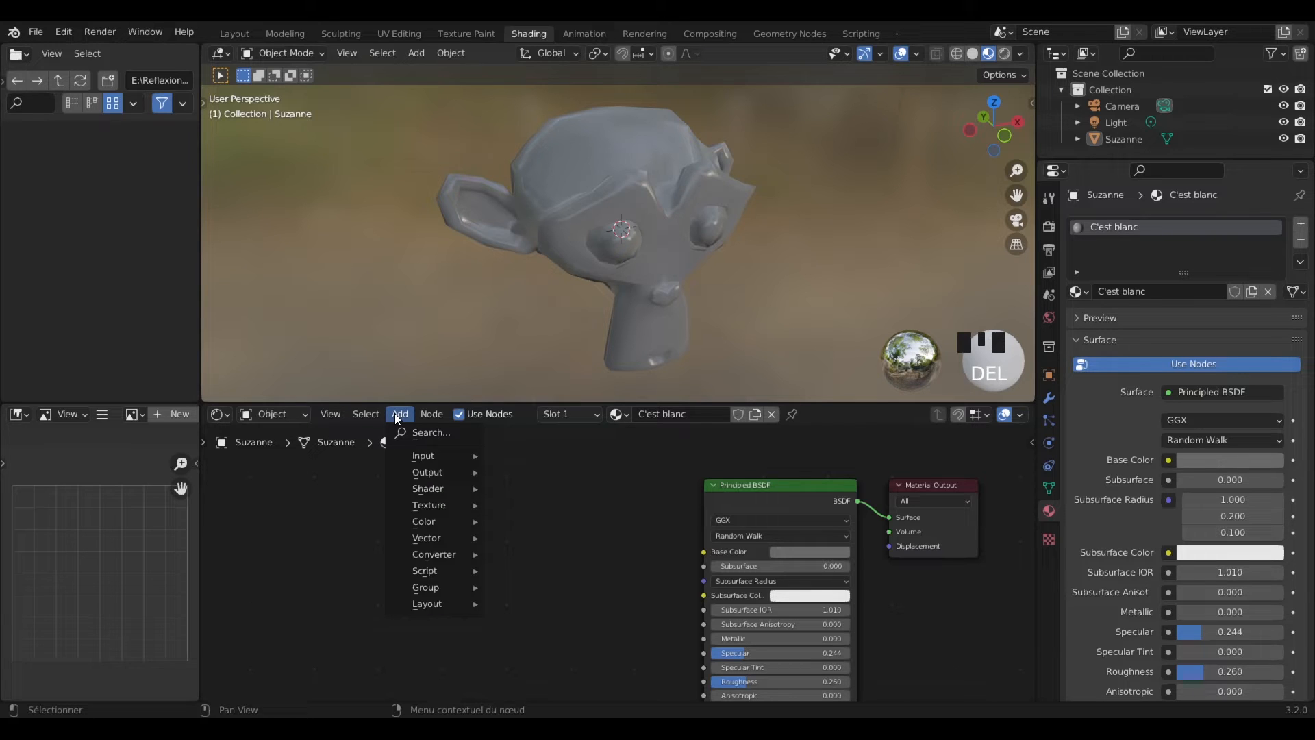
mouse_move(404, 452)
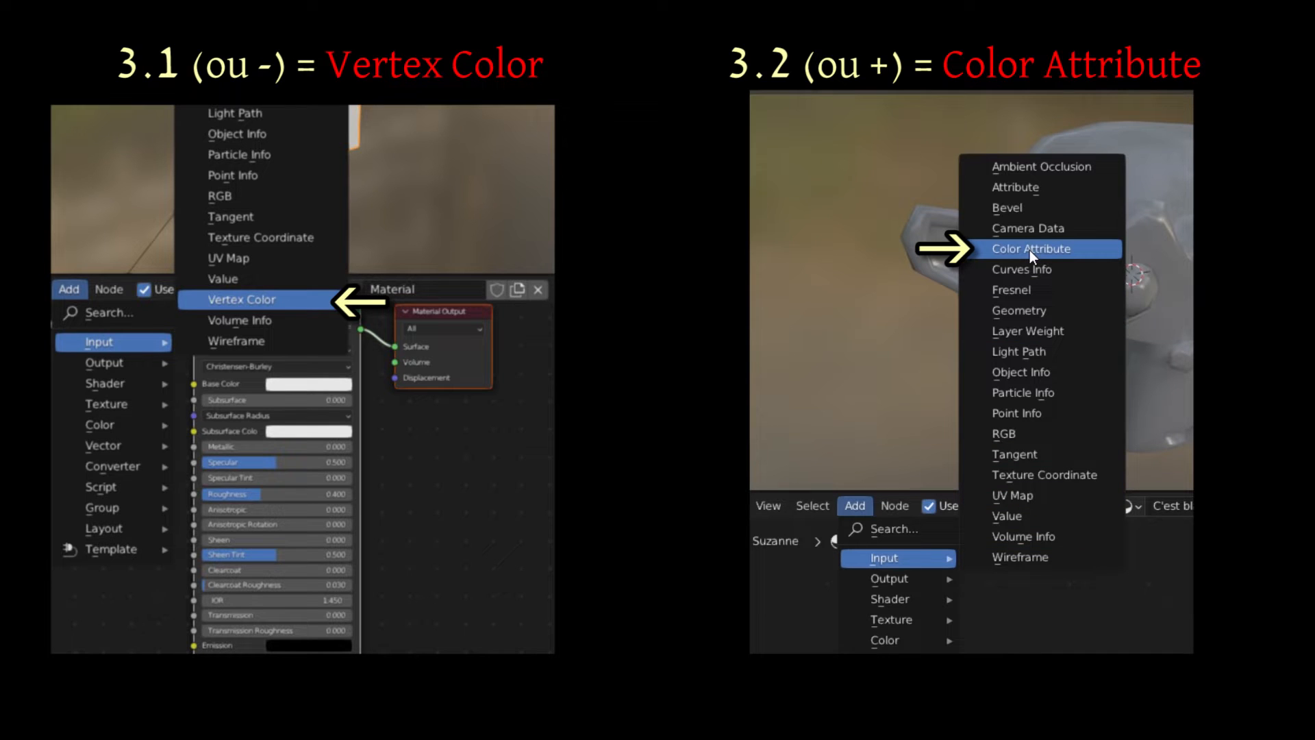
left_click(541, 185)
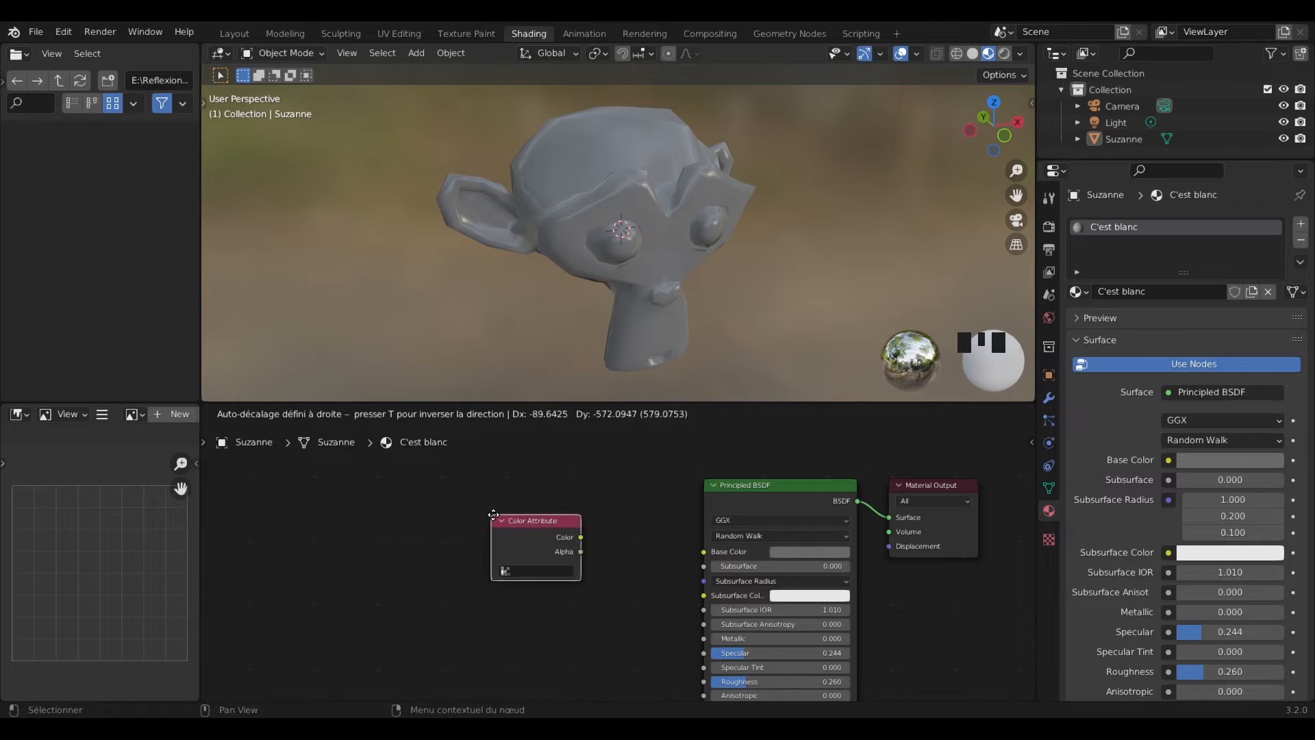
left_click(513, 532)
Step: Move the Color Attribute node farther away from the Principled BSDF to leave room for a link
middle_click_drag(623, 584, 554, 554)
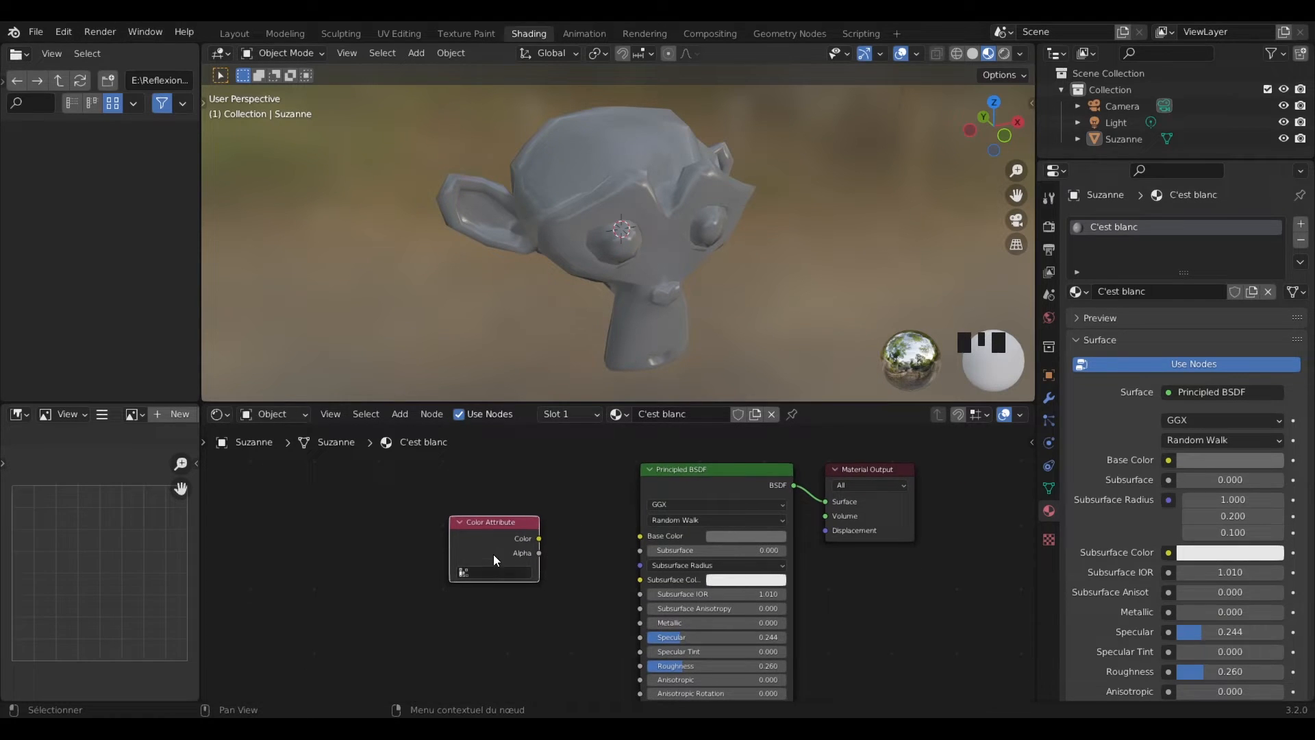
mouse_move(492, 523)
left_mouse_down()
mouse_move(530, 524)
mouse_move(488, 533)
left_mouse_up()
left_click(481, 523)
left_click(488, 531)
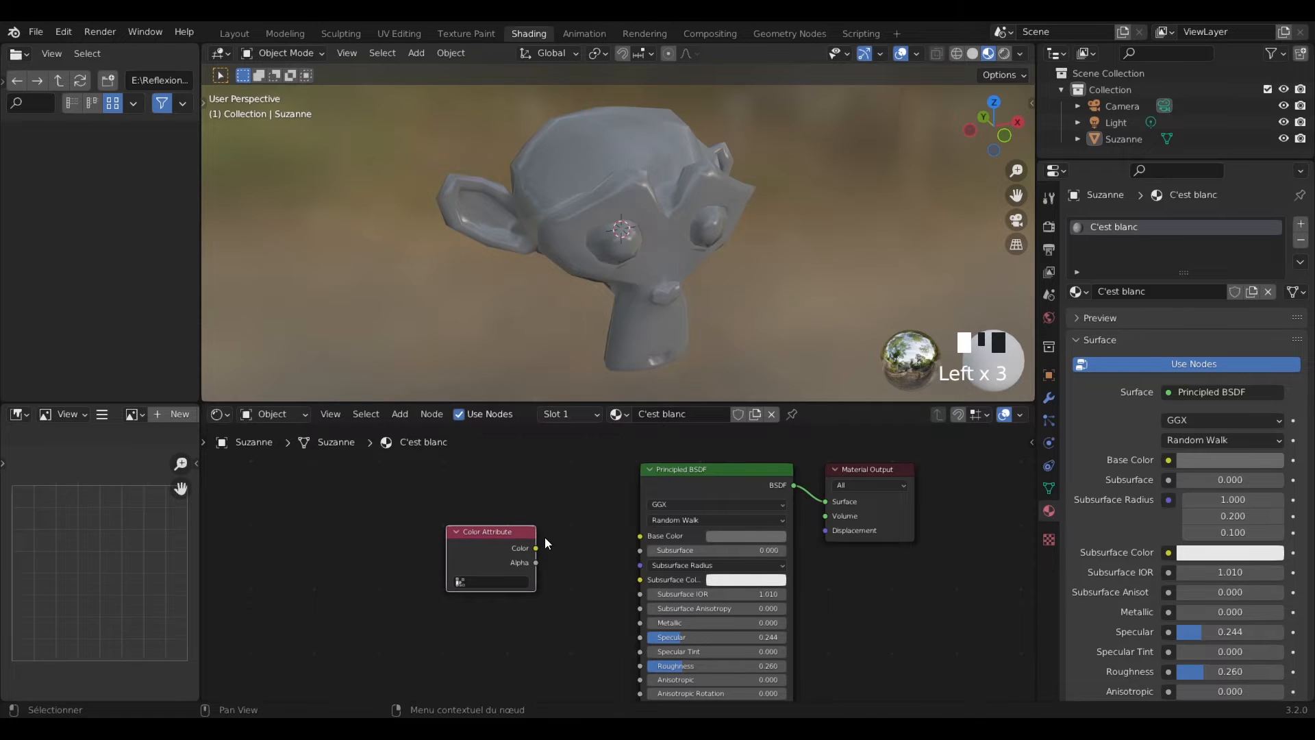
key("g")
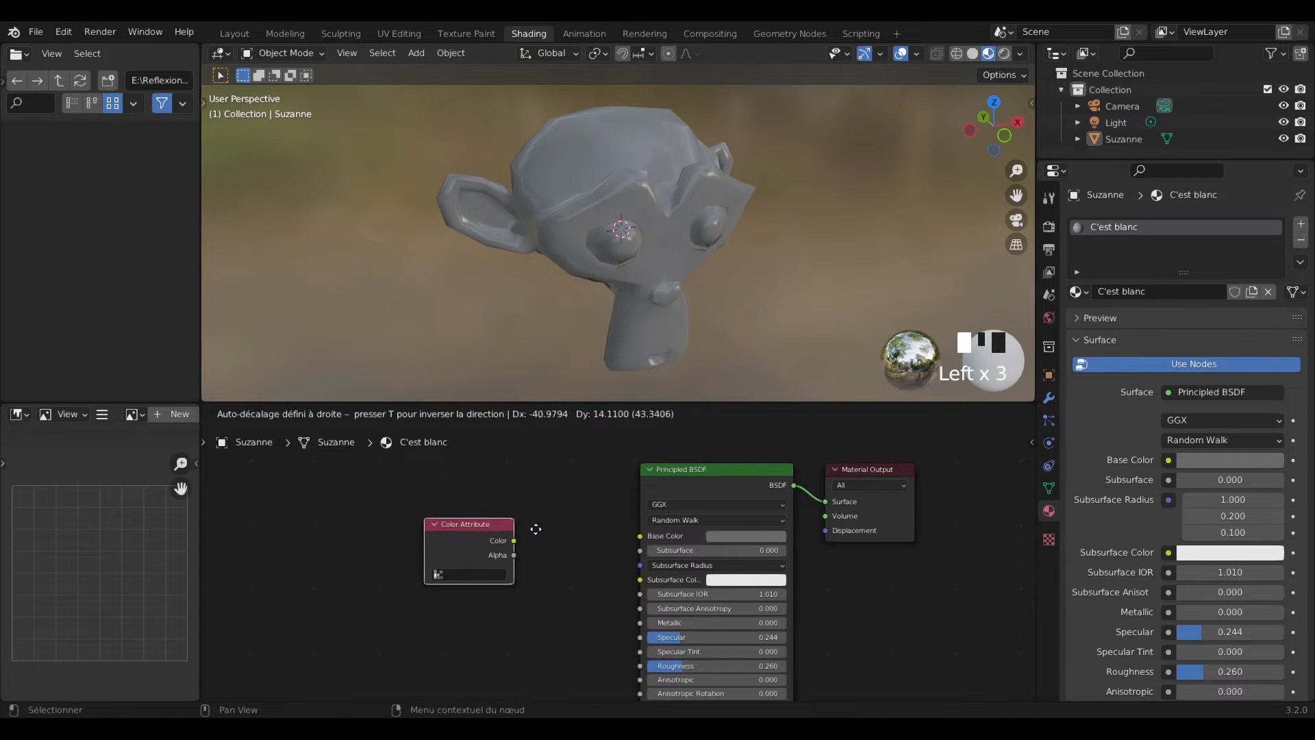
left_click(536, 528)
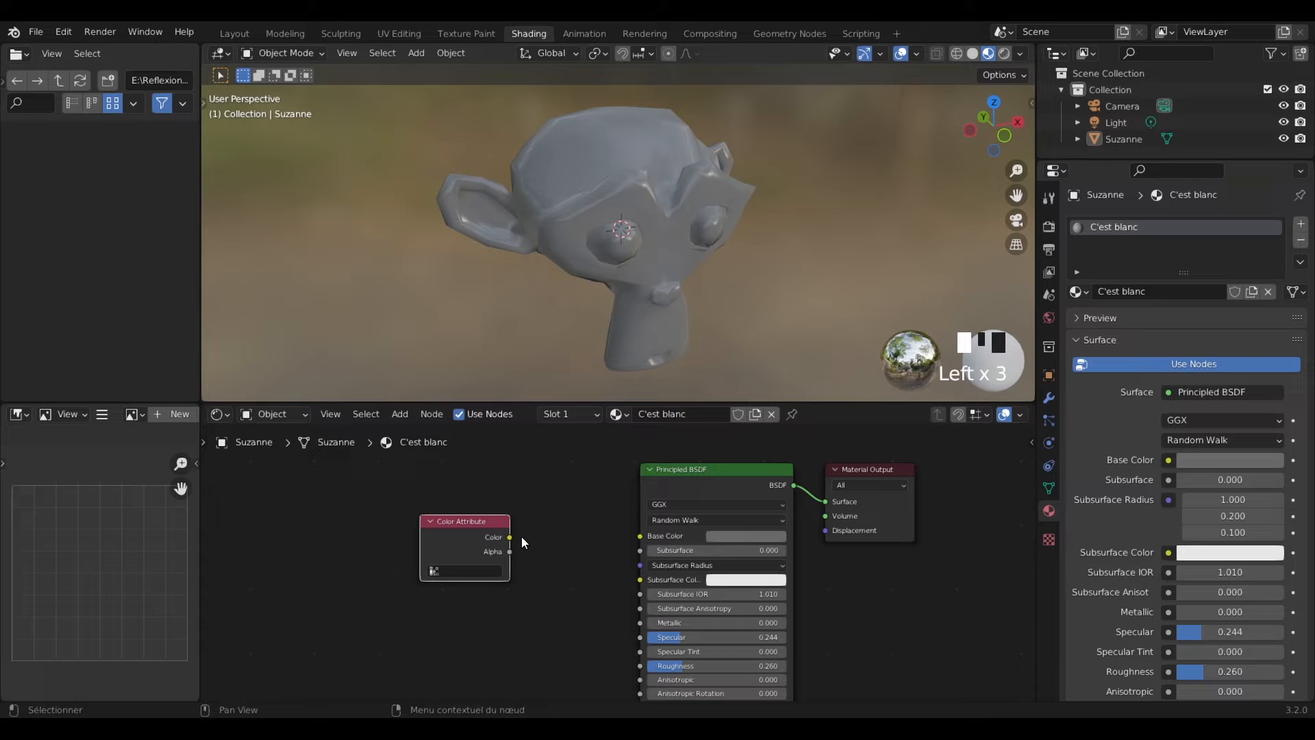
Step: Set the Color Attribute node to the Col layer and connect its Color output to the Principled BSDF's Base Color
left_click(478, 570)
left_click(468, 592)
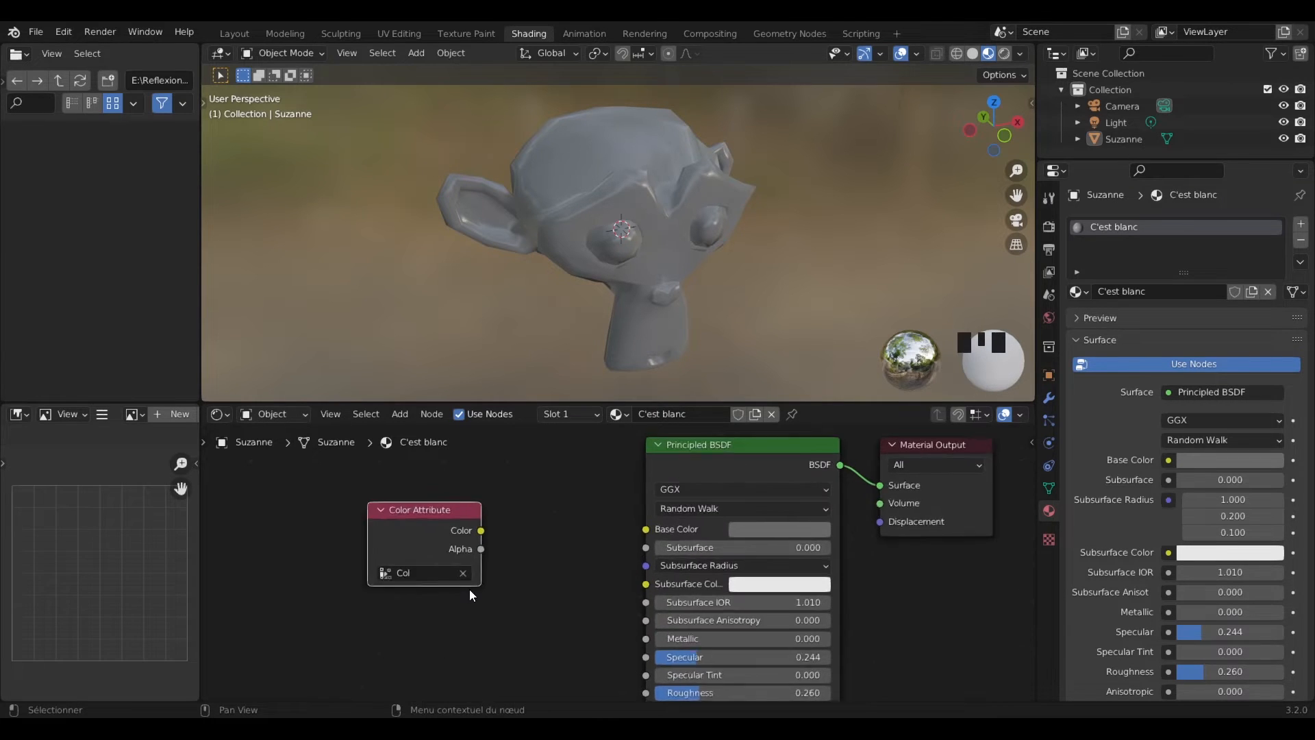
scroll(471, 533, "up", 2)
left_click_drag(470, 528, 482, 536)
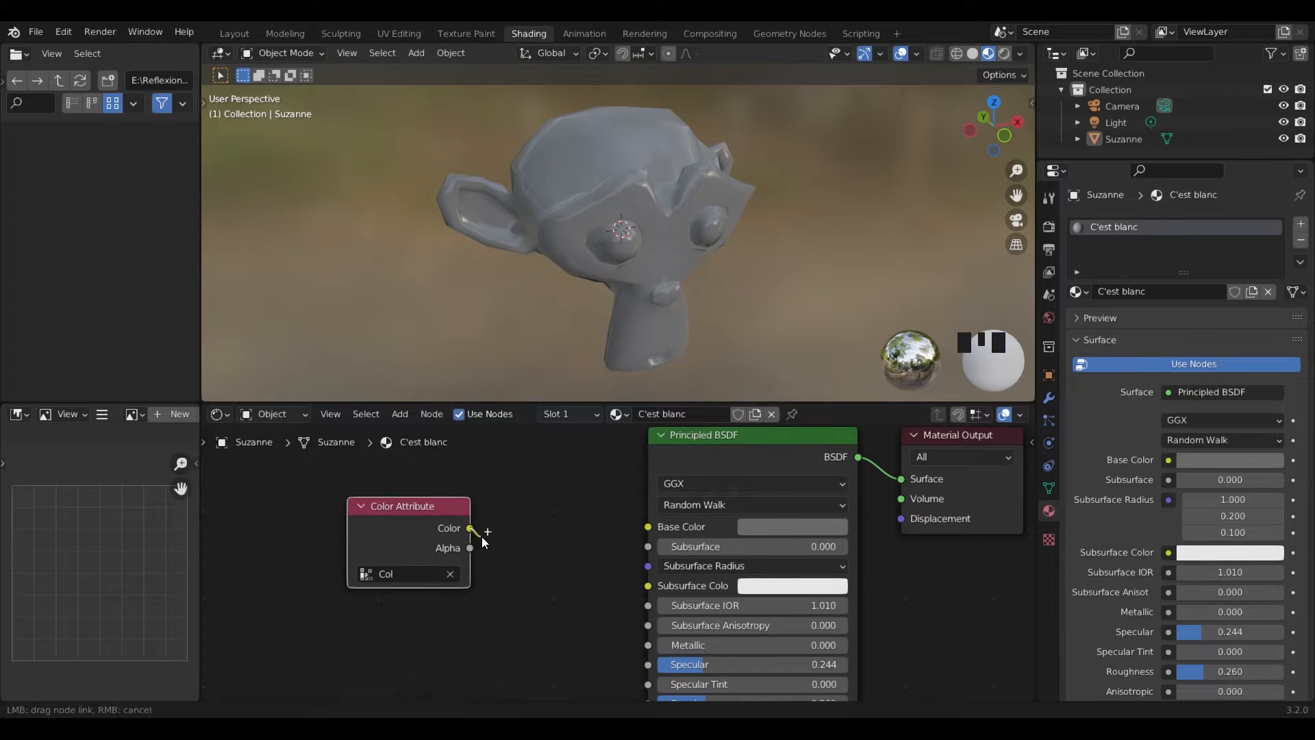
left_click_drag(597, 527, 647, 527)
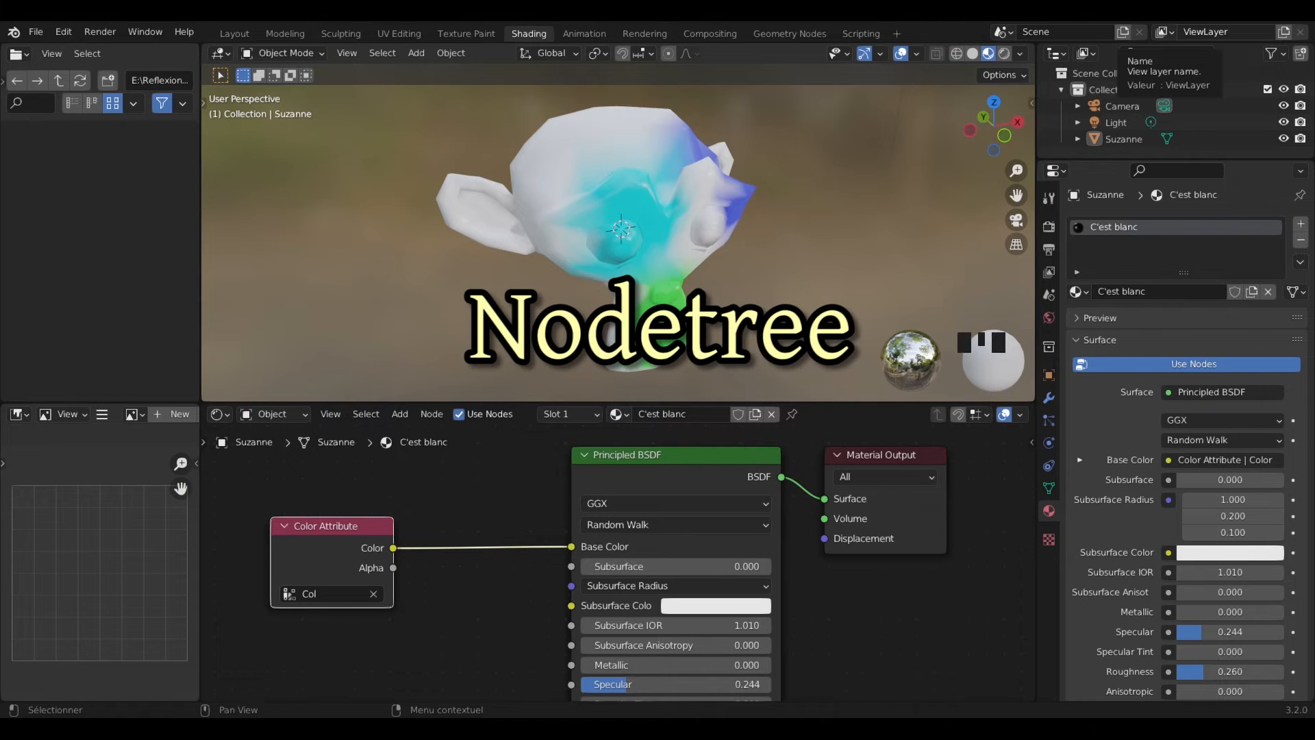
Step: Enlarge the node editor area and examine the links between the Color Attribute, Principled BSDF and Material Output nodes
left_click_drag(802, 404, 785, 340)
scroll(719, 272, "down", 2)
middle_click_drag(452, 570, 336, 556)
scroll(562, 556, "up", 4)
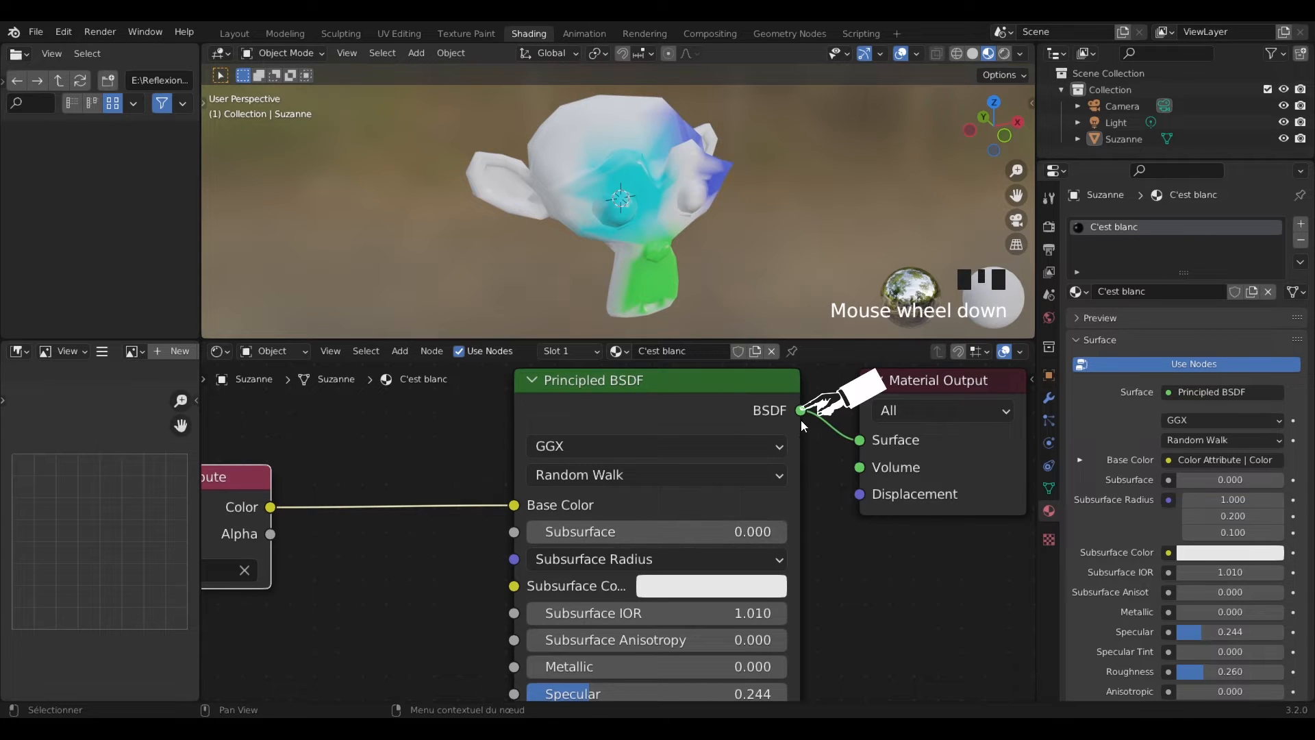
scroll(800, 420, "down", 5)
middle_click_drag(637, 479, 764, 467)
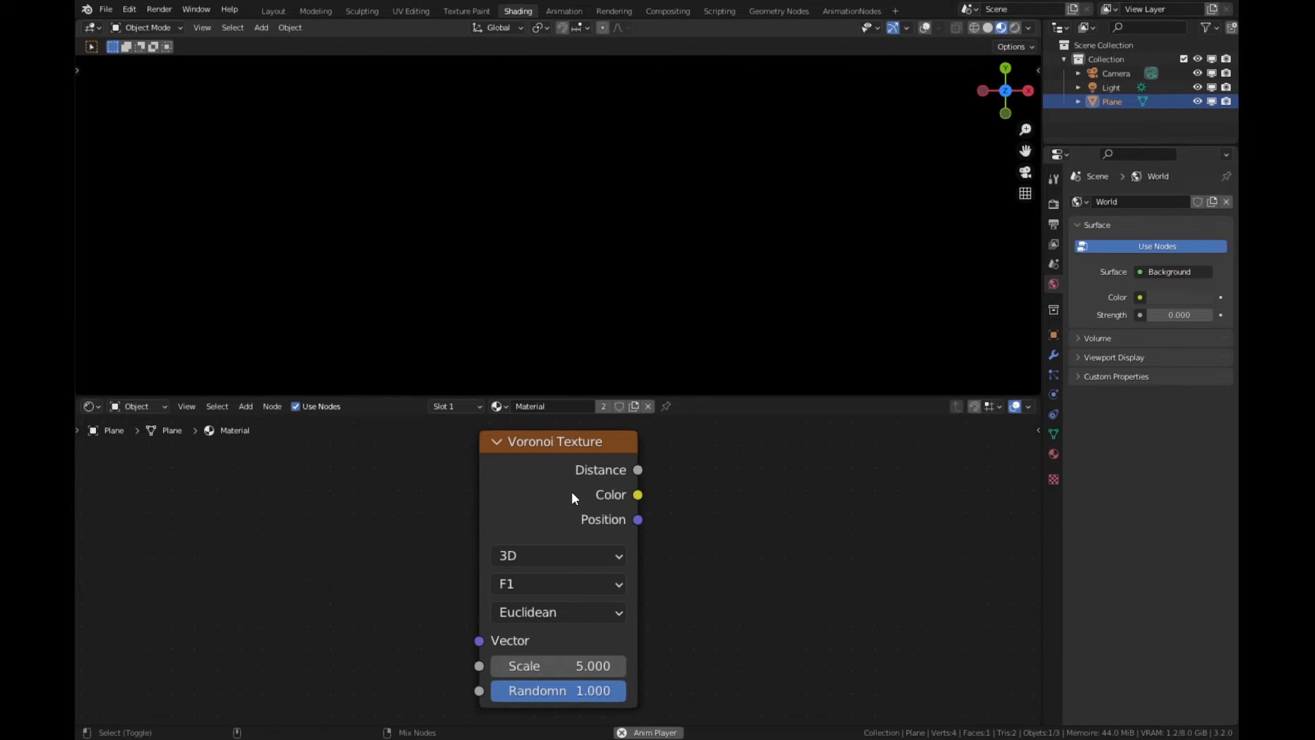
Step: Preview the Voronoi Texture node's Distance, Color and Position outputs in turn on the plane
left_click(571, 492, "ctrl+shift")
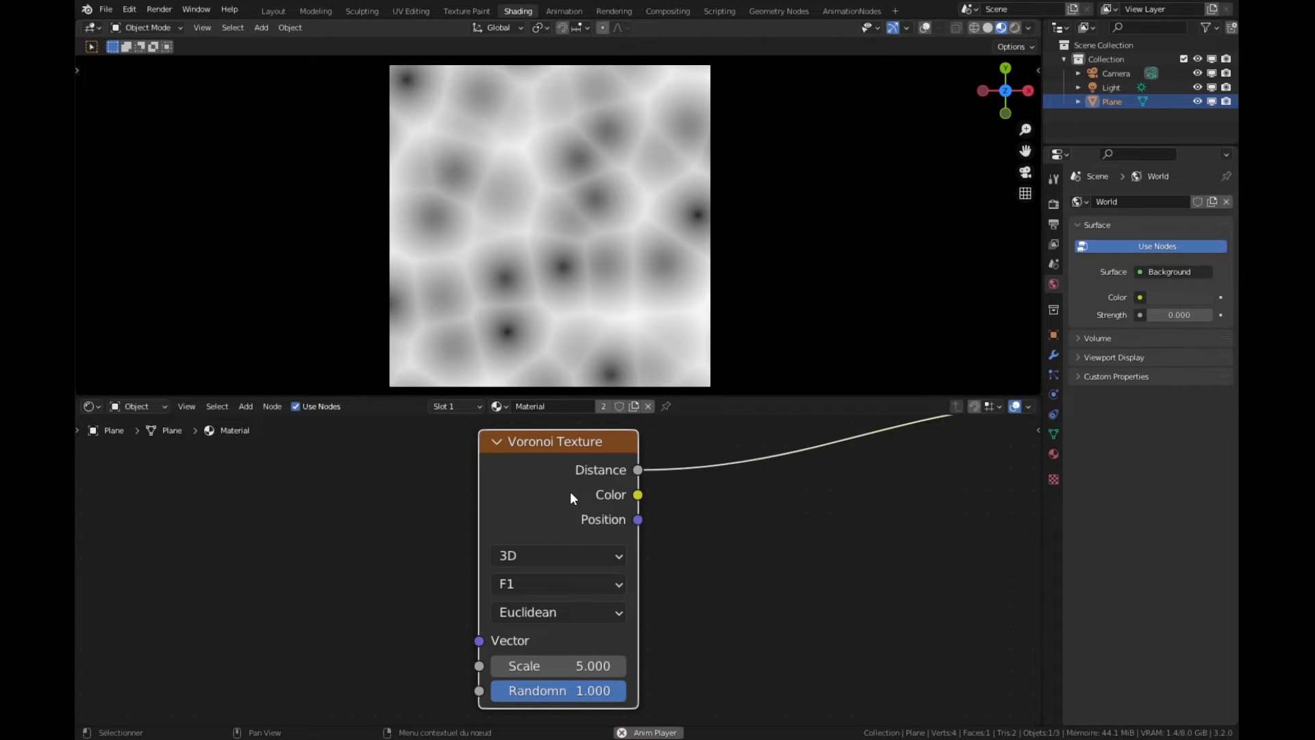
left_click(569, 497, "ctrl+shift")
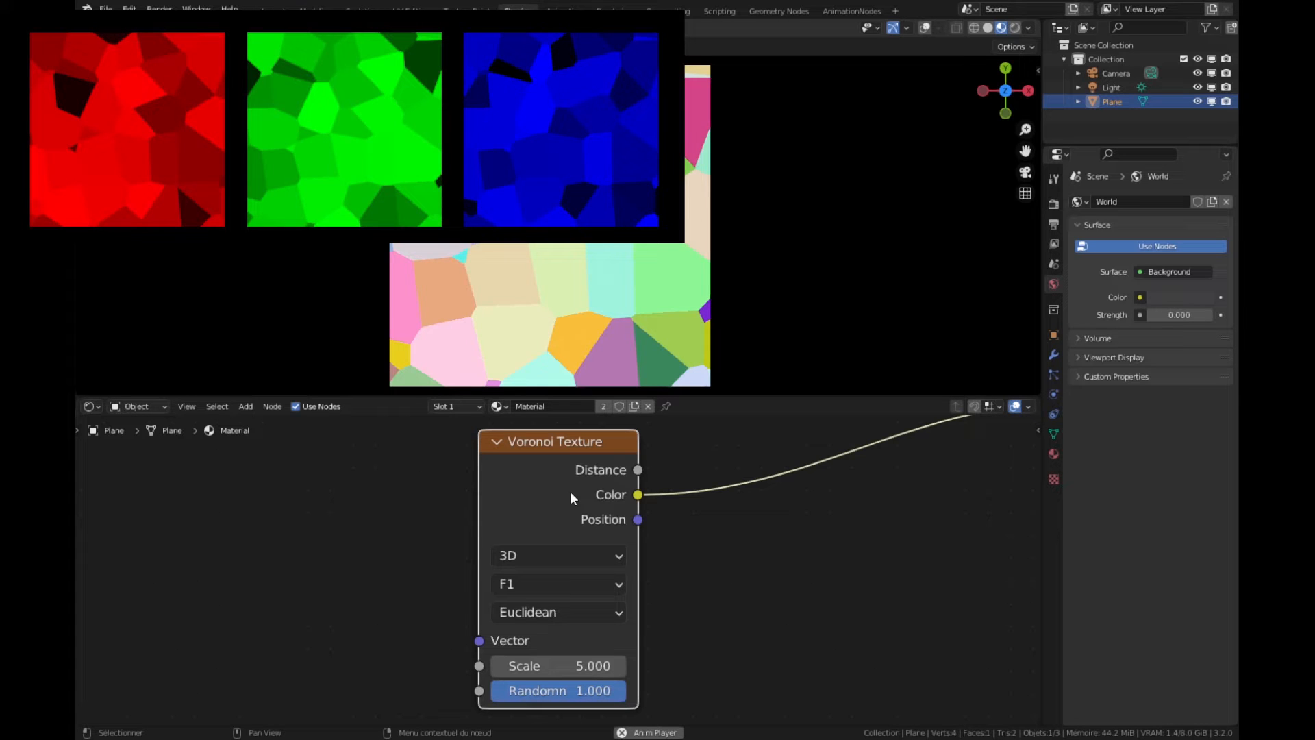
left_click(571, 497, "ctrl+shift")
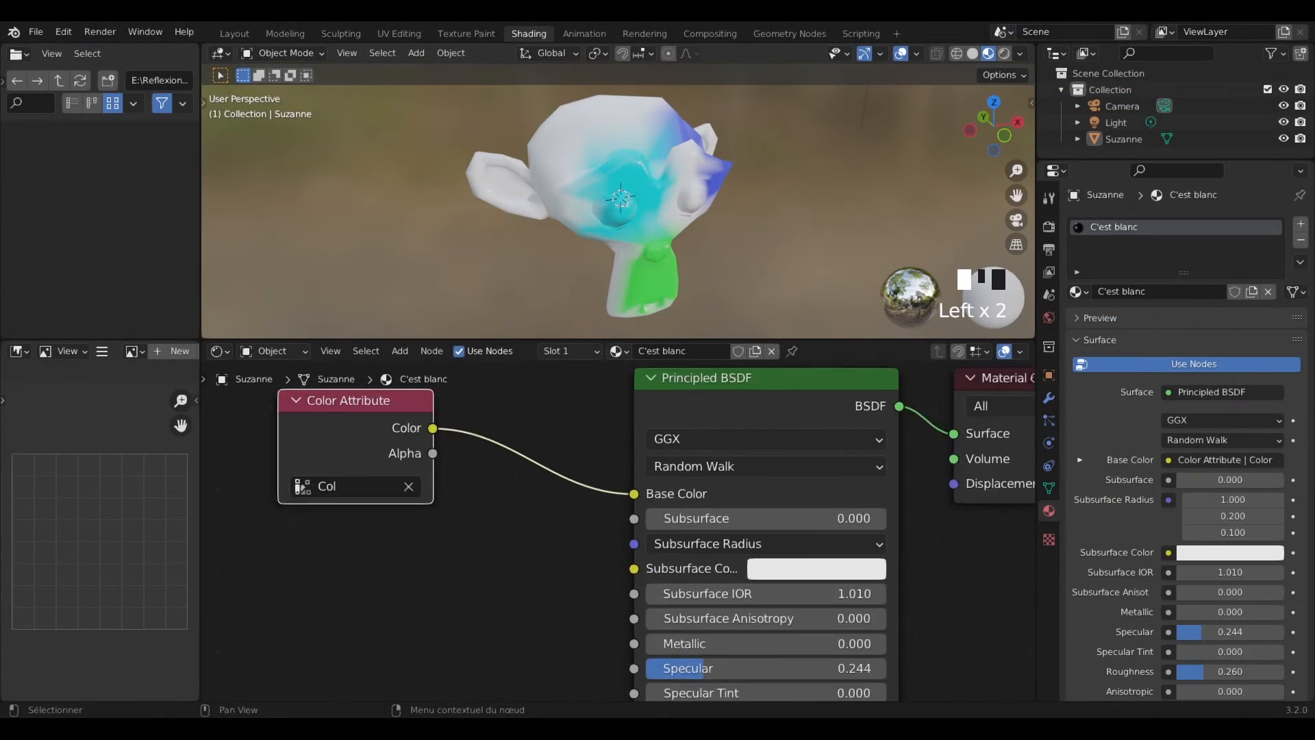
Step: Examine the monkey's node tree, selecting the Color Attribute and Principled BSDF nodes in turn and clearing the selection
scroll(901, 571, "up", 1)
middle_click_drag(902, 572, 652, 628)
left_click(830, 422)
scroll(856, 594, "down", 3)
middle_click_drag(251, 596, 468, 604)
left_click(401, 511)
left_click(700, 548)
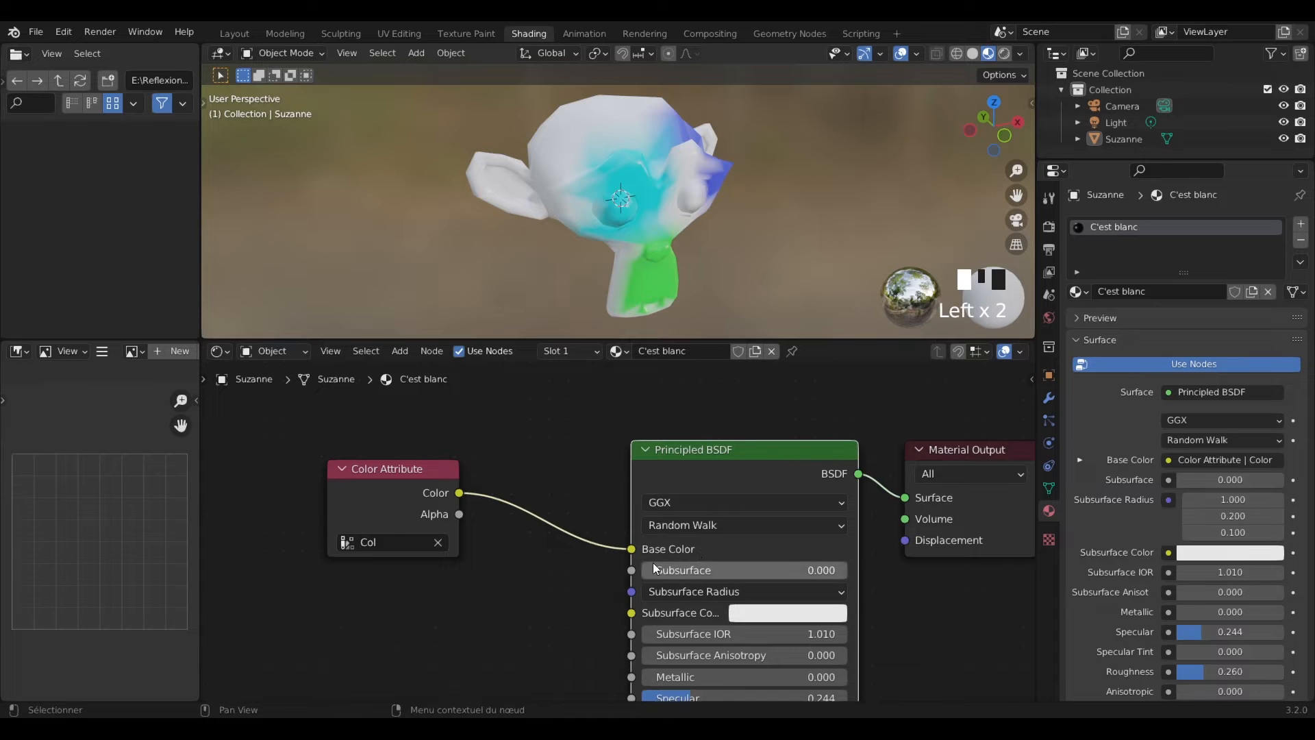
left_click(591, 597)
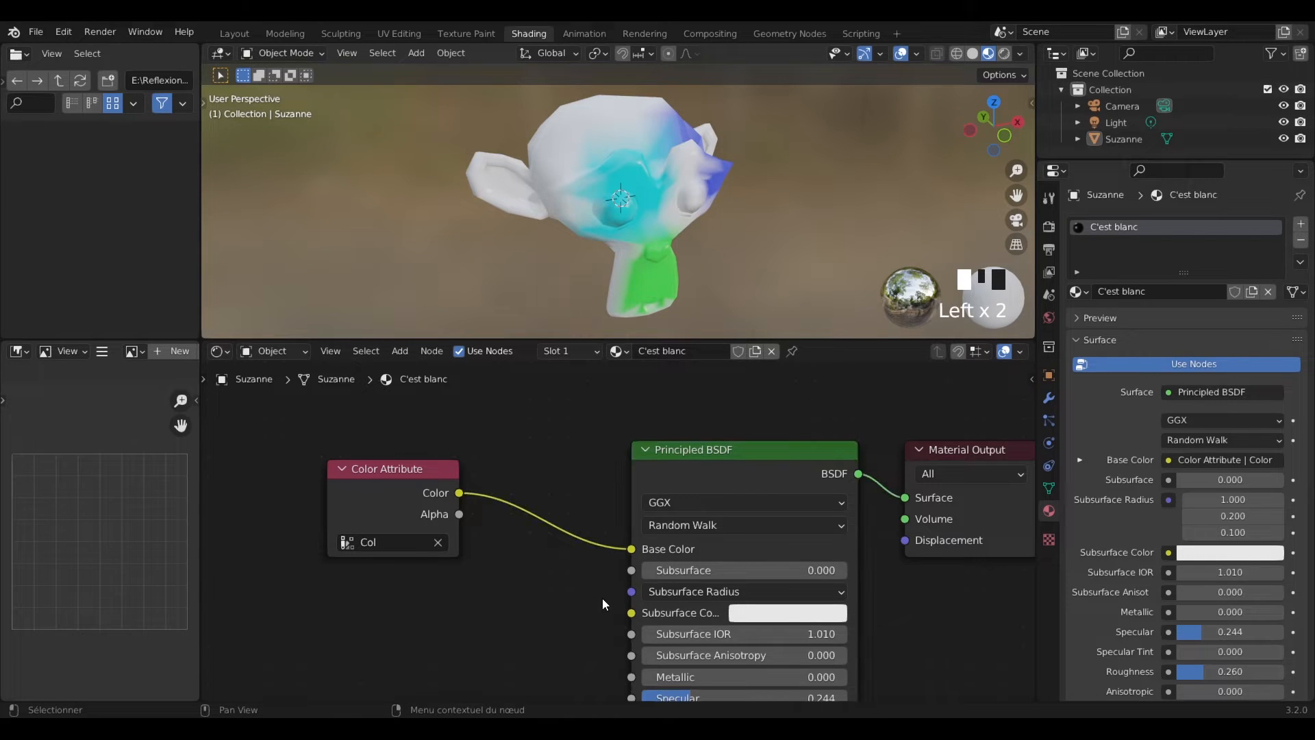
Step: Try the Color Attribute link on other Principled BSDF inputs such as Subsurface Radius, and return it to Base Color
middle_click_drag(655, 546, 642, 464)
left_click_drag(619, 466, 606, 568)
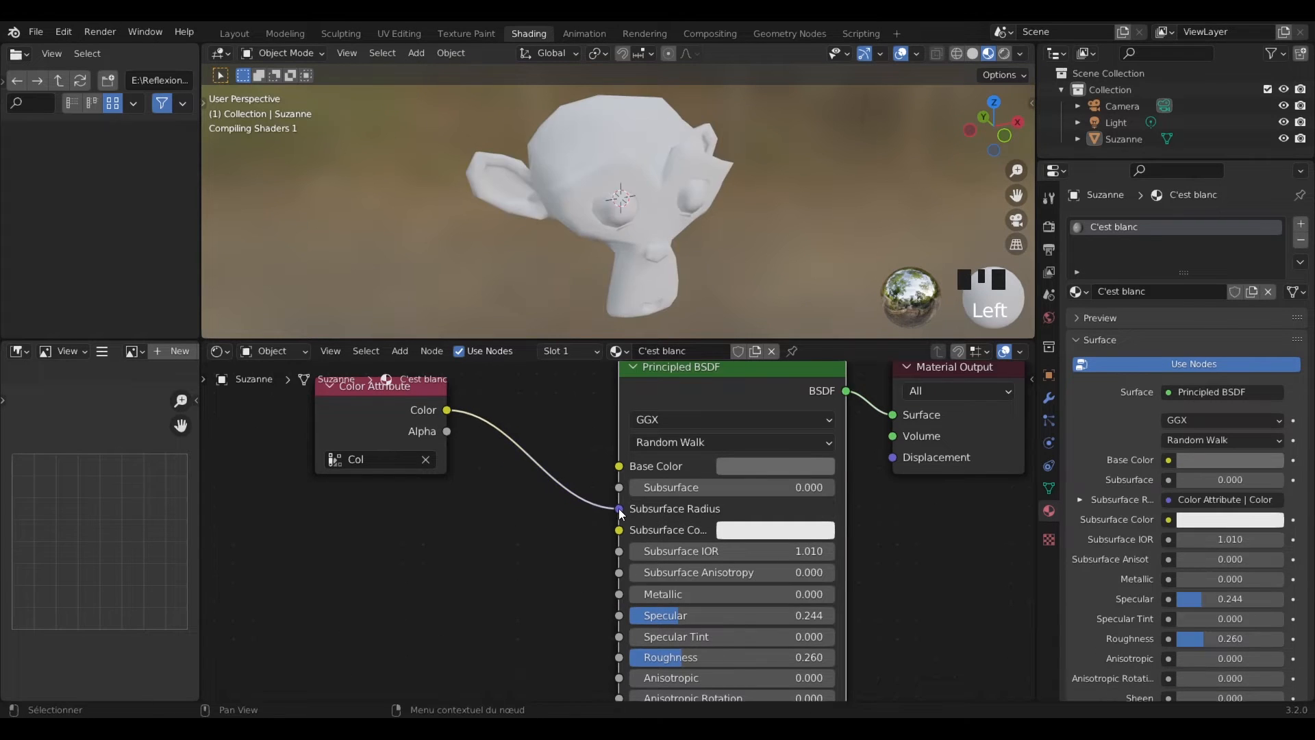
left_click_drag(619, 511, 619, 466)
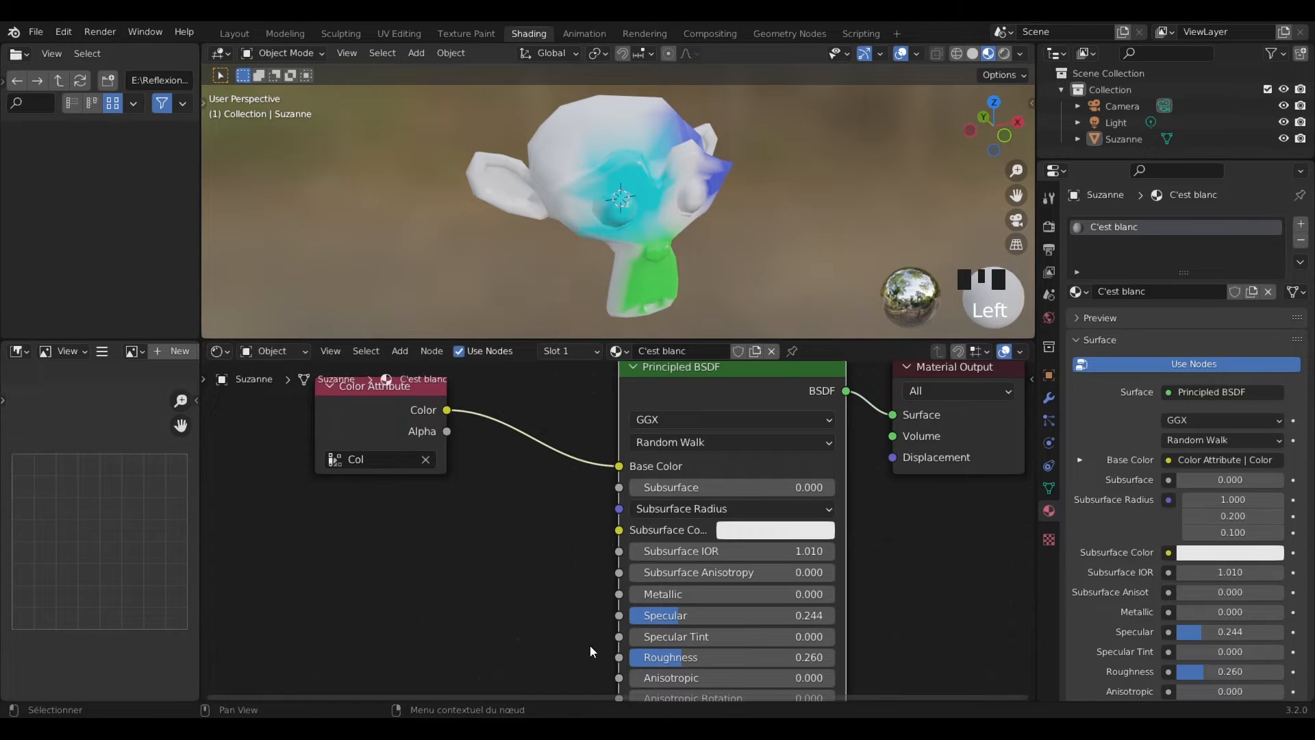
Step: Move the Color Attribute link from Base Color directly to the Material Output's Surface input and inspect the monkey
middle_click_drag(600, 650, 551, 668)
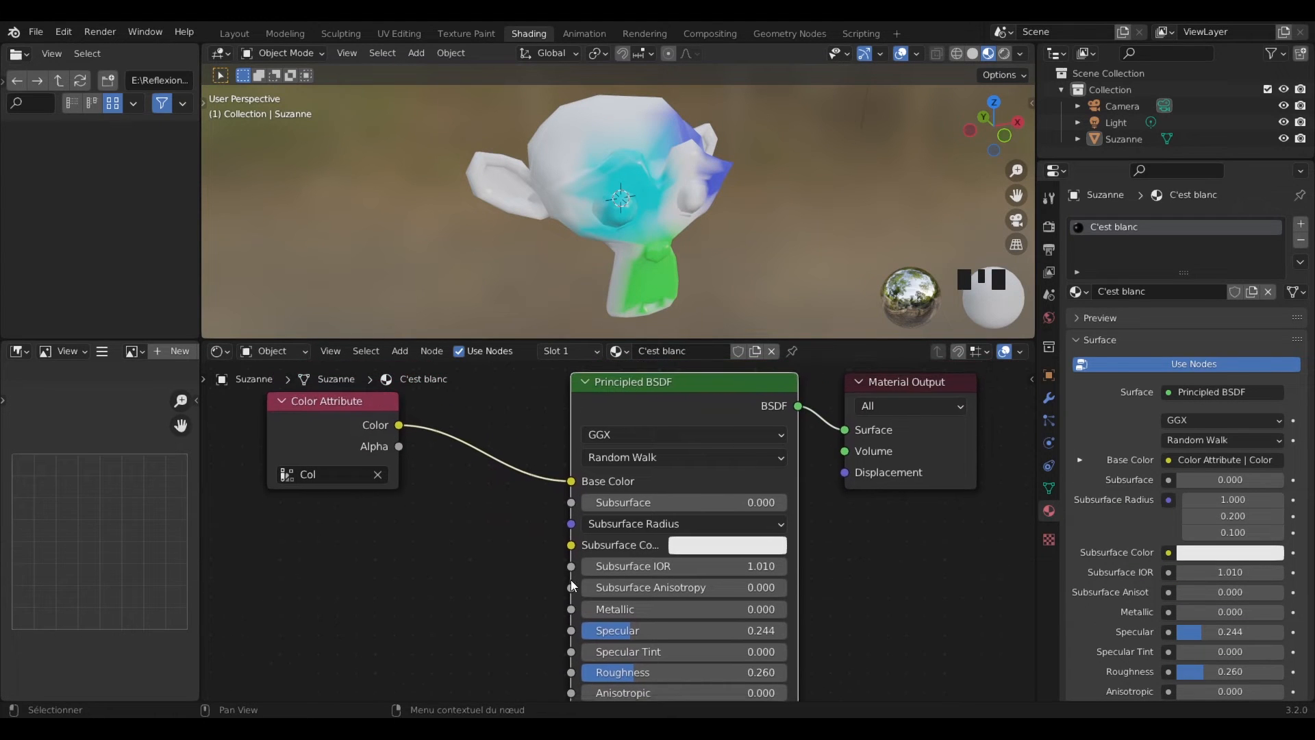
middle_click_drag(533, 544, 519, 553)
left_click_drag(559, 491, 832, 441)
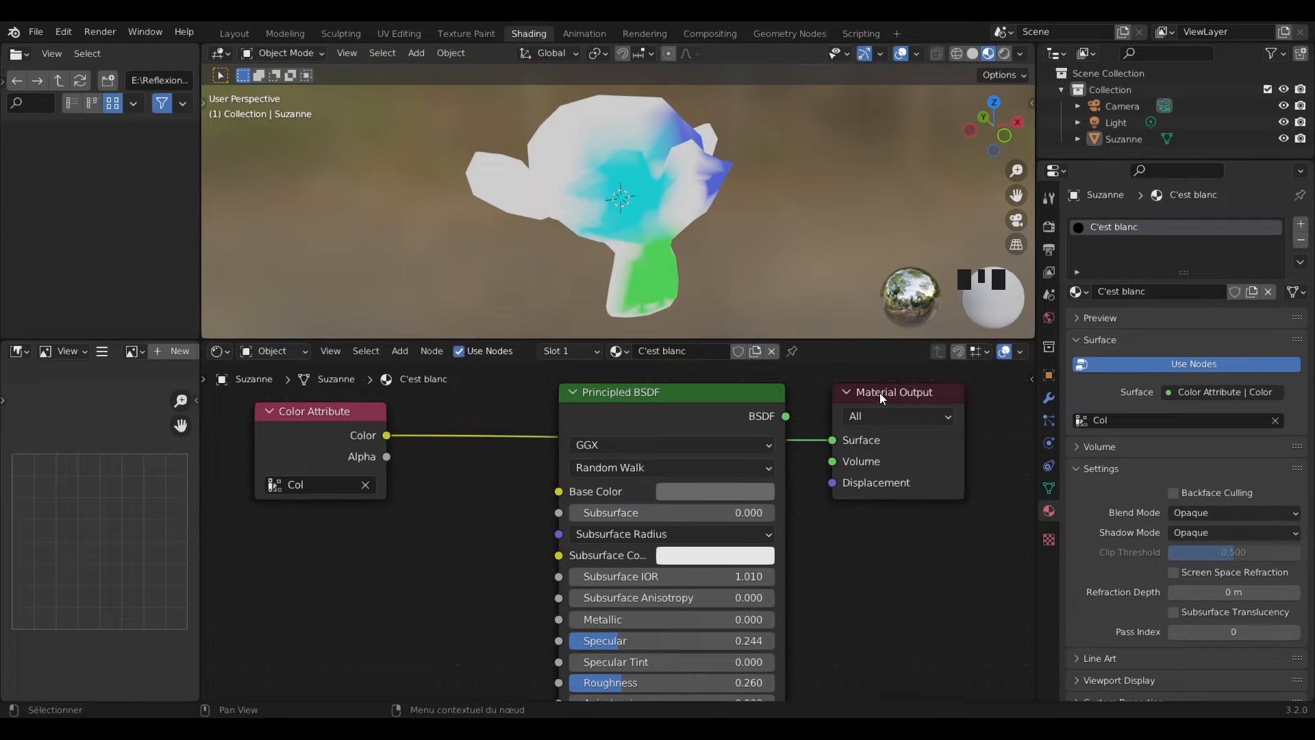
middle_click_drag(692, 203, 762, 207)
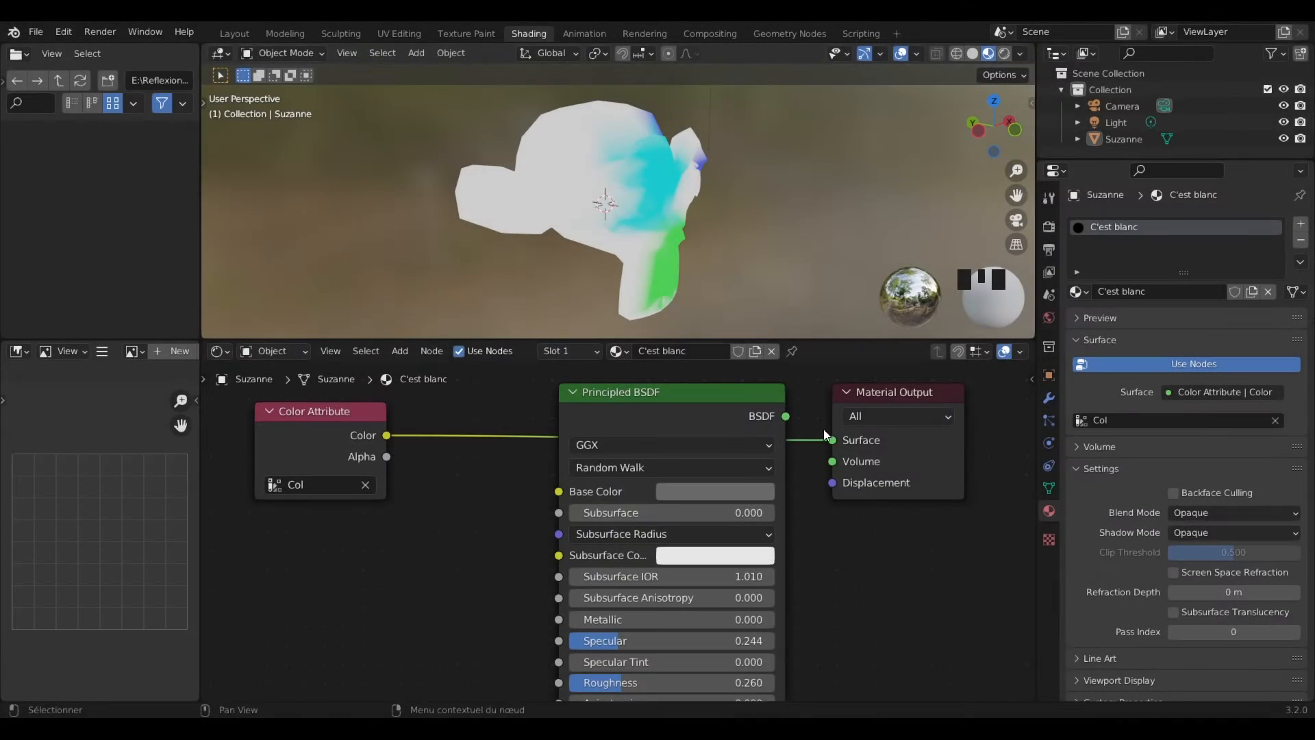
Step: Add a Hue/Saturation color node between the Color Attribute and Principled BSDF nodes
left_click(400, 354)
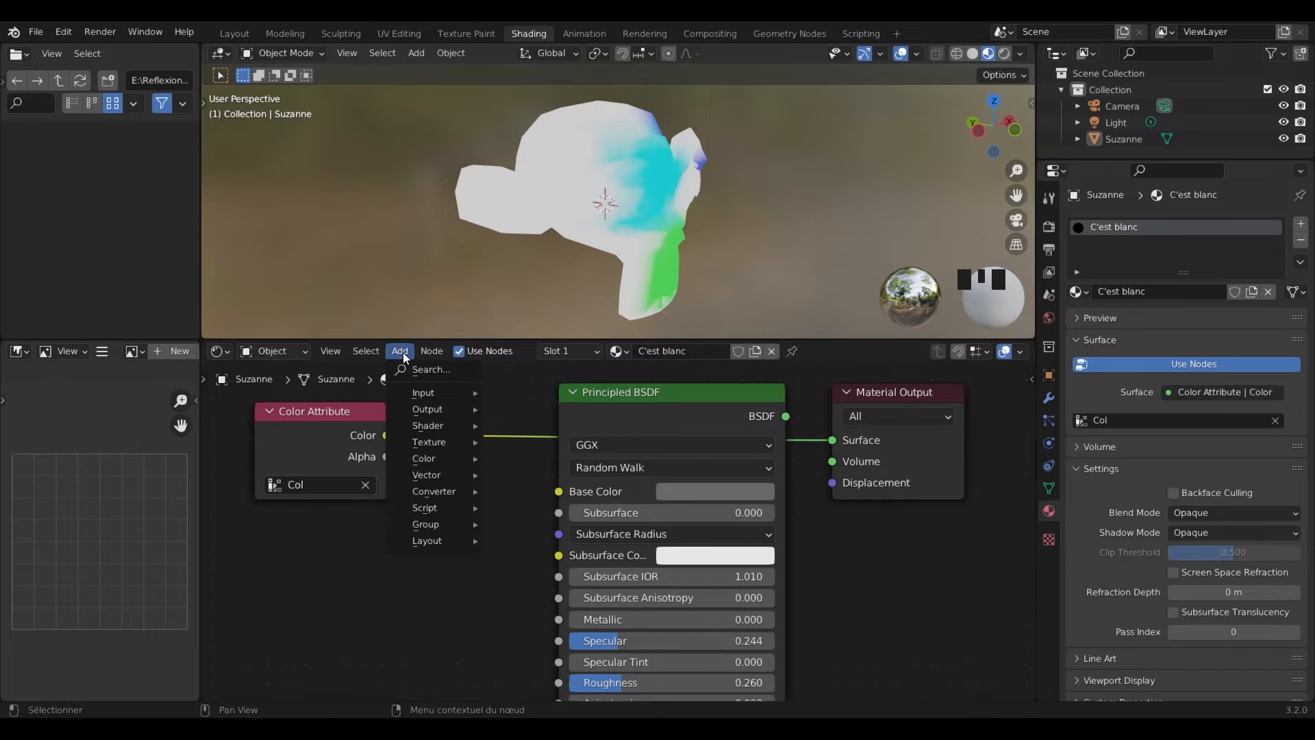
mouse_move(438, 461)
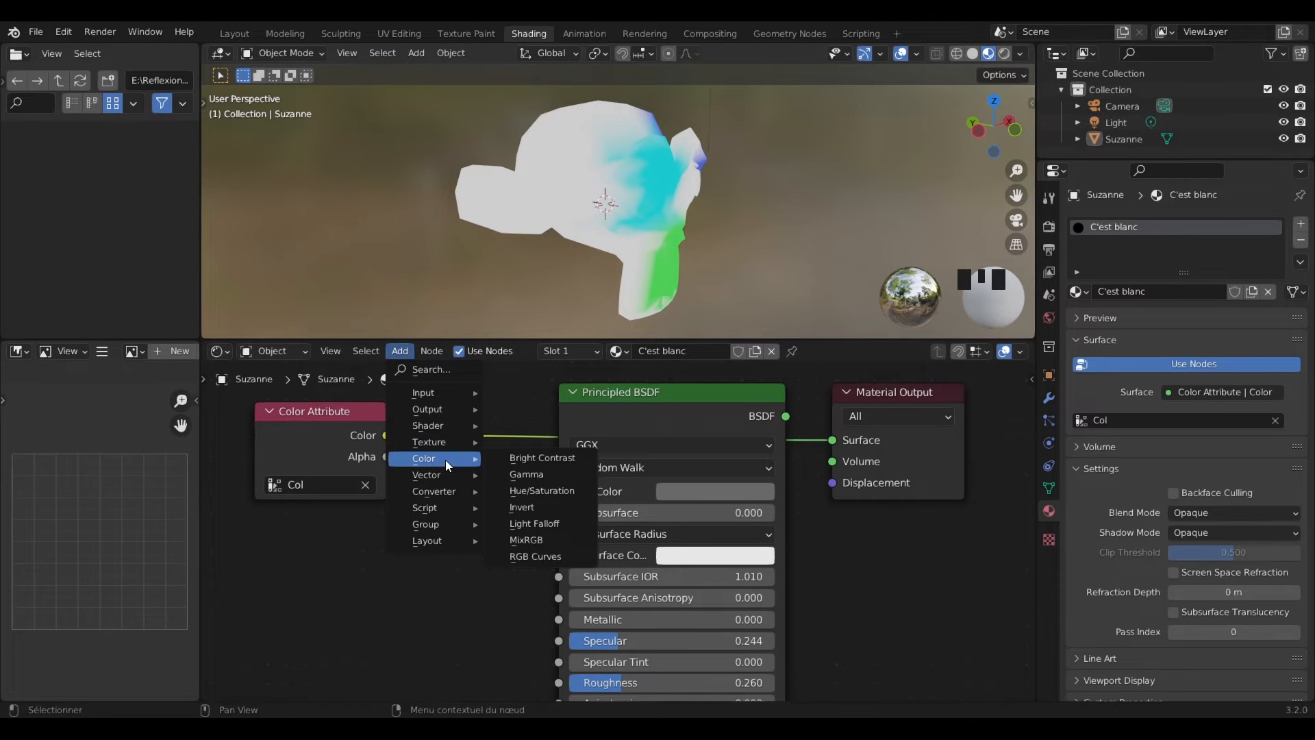
left_click(570, 491)
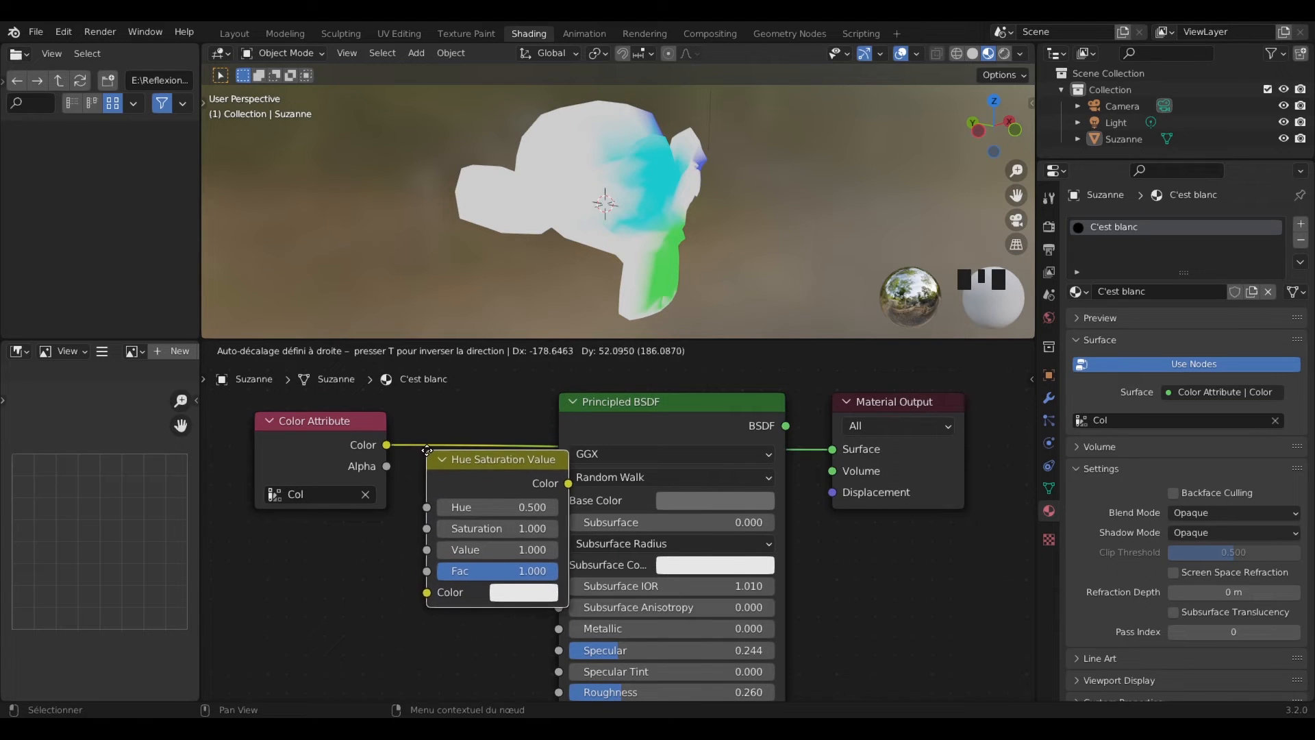
left_click(406, 478)
Step: Route the Color Attribute through the Hue Saturation Value node into Base Color and reconnect the BSDF output to Surface
left_click_drag(386, 444, 407, 620)
left_click_drag(548, 511, 559, 500)
left_click_drag(786, 425, 832, 449)
left_click(462, 488)
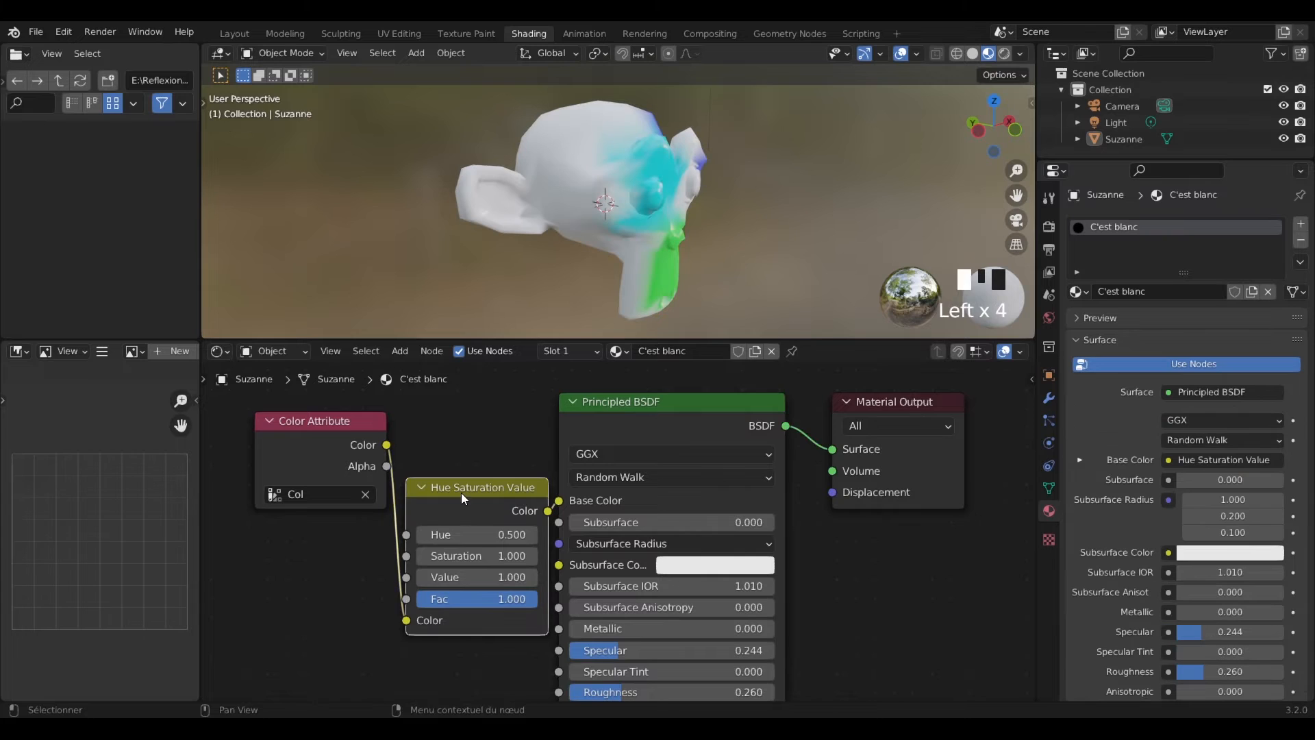
Step: Space out the nodes, link Color Attribute directly to Base Color and drop the detached Hue Saturation Value node onto that link
left_click_drag(461, 488, 437, 531)
left_click_drag(386, 445, 559, 500)
left_click_drag(429, 530, 447, 539)
left_click_drag(356, 426, 293, 426)
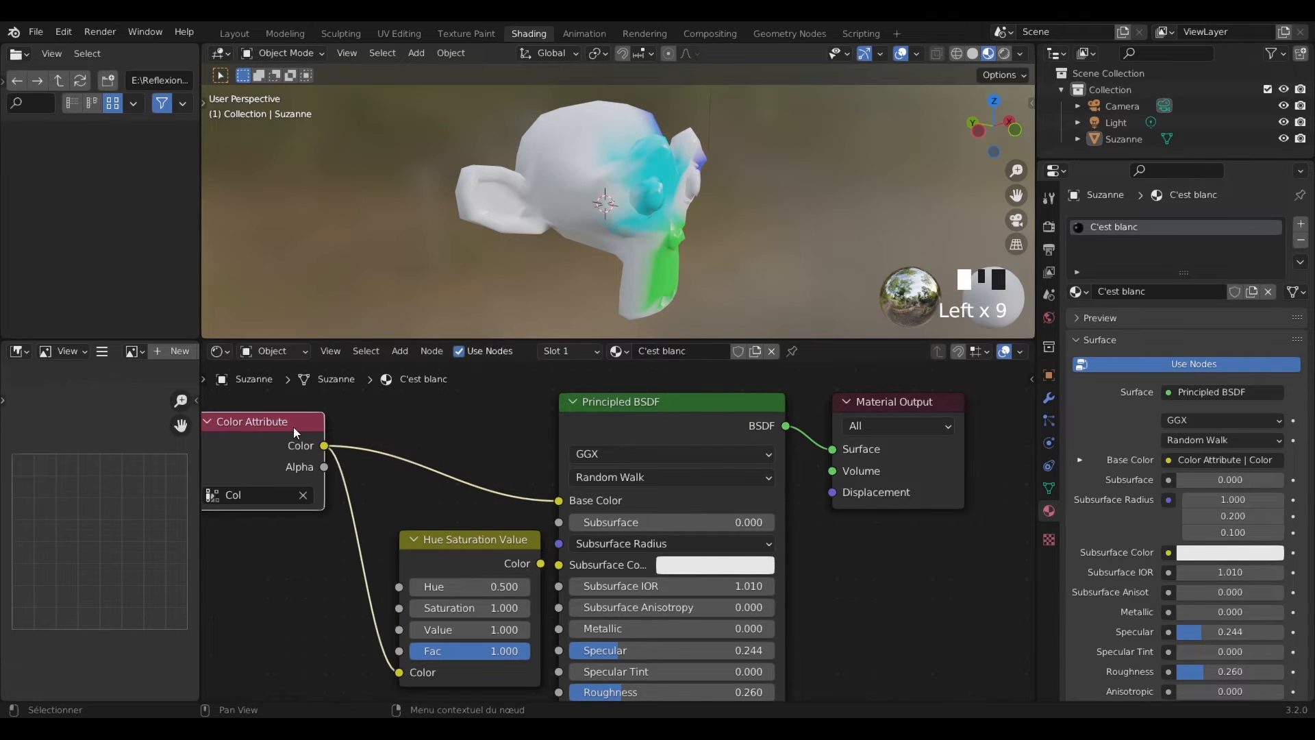
left_click_drag(399, 672, 360, 626)
left_click_drag(482, 540, 463, 441)
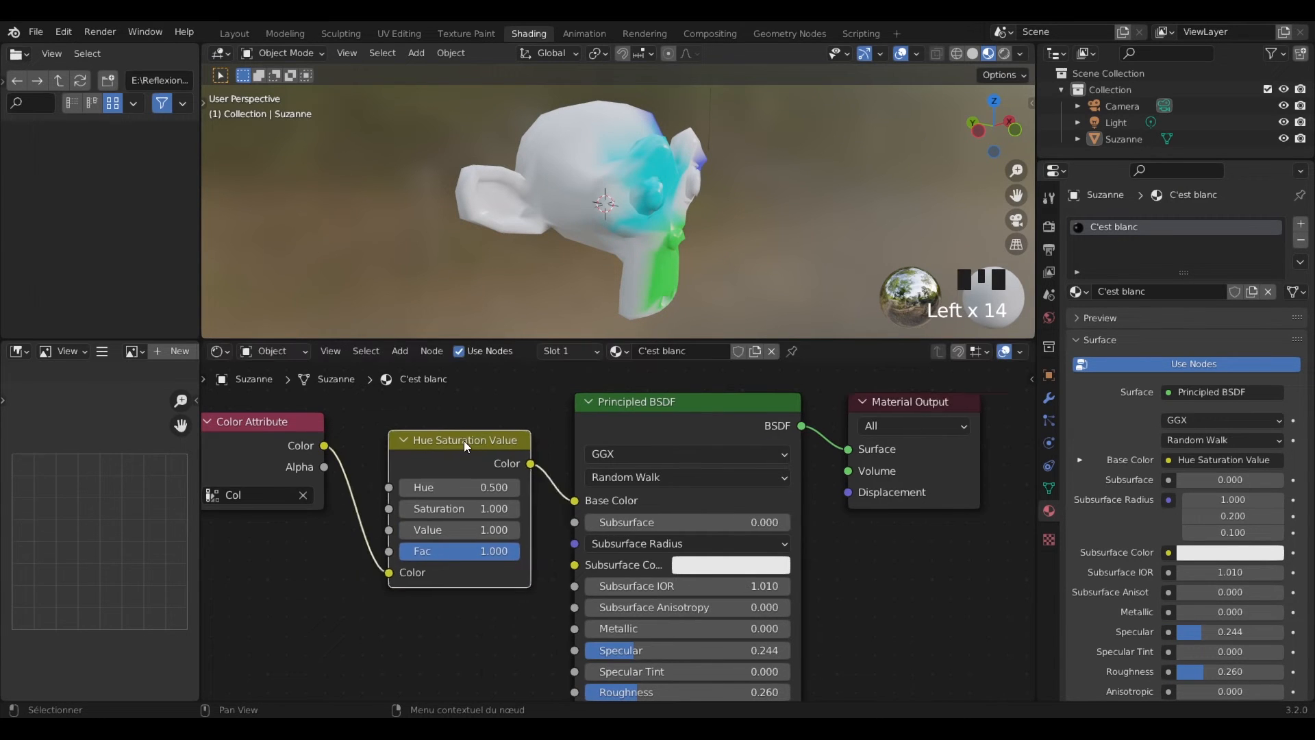
Step: Disconnect the Hue Saturation Value node again, restore the direct Base Color link and reinsert the node onto it
scroll(463, 441, "down", 1)
scroll(463, 441, "down", 1)
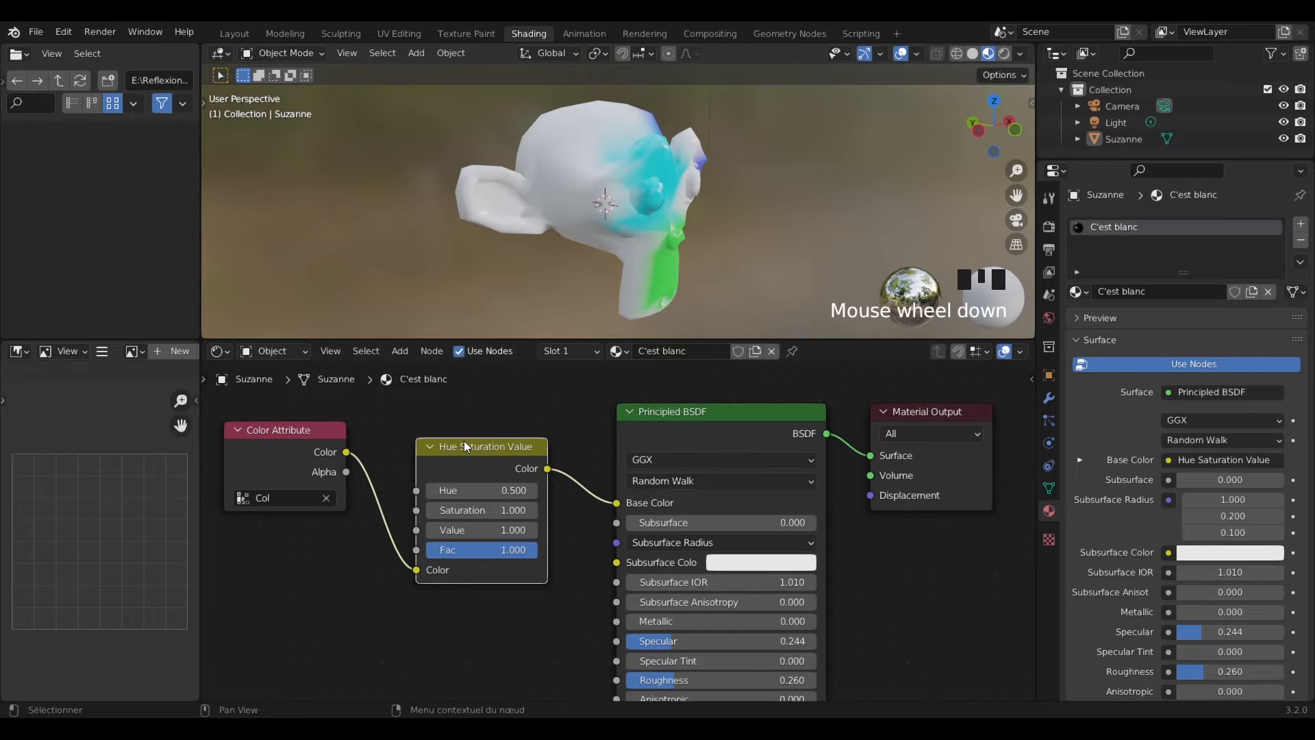
left_click_drag(416, 569, 383, 548)
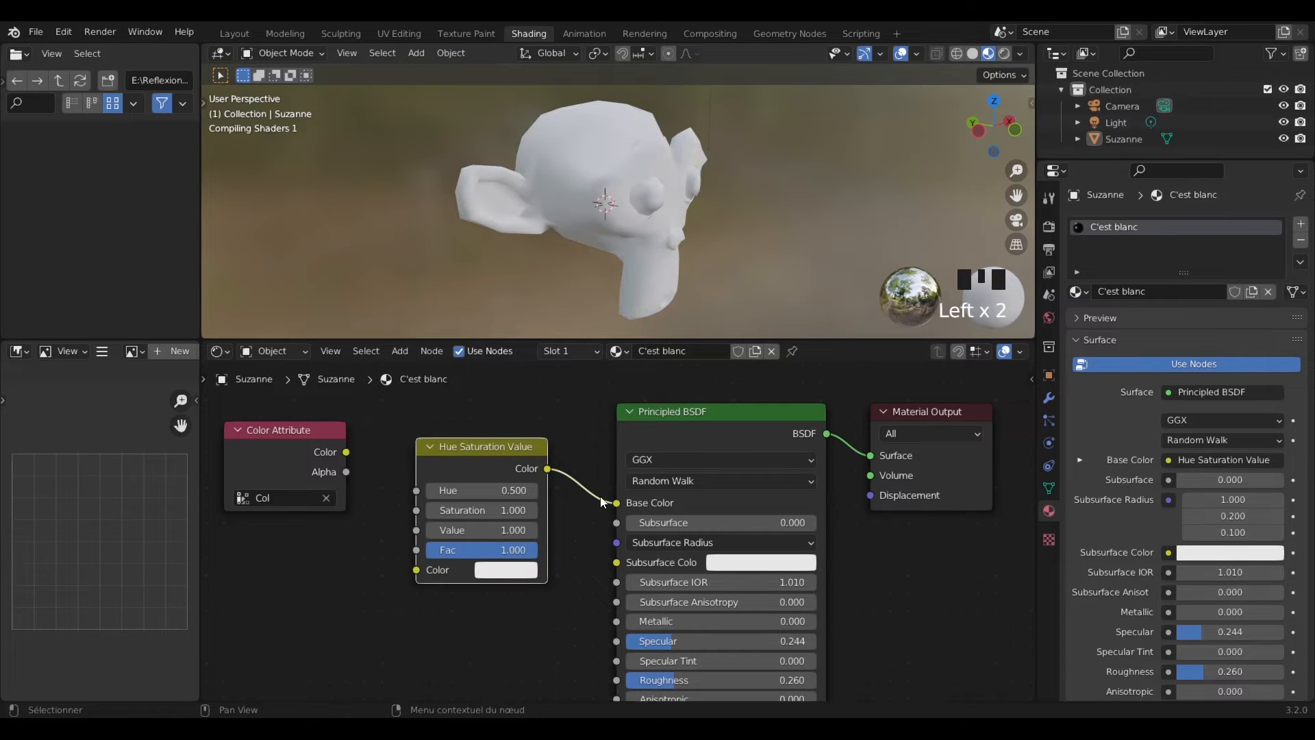
left_click_drag(616, 502, 552, 507)
left_click_drag(347, 452, 619, 502)
left_click_drag(486, 448, 351, 487)
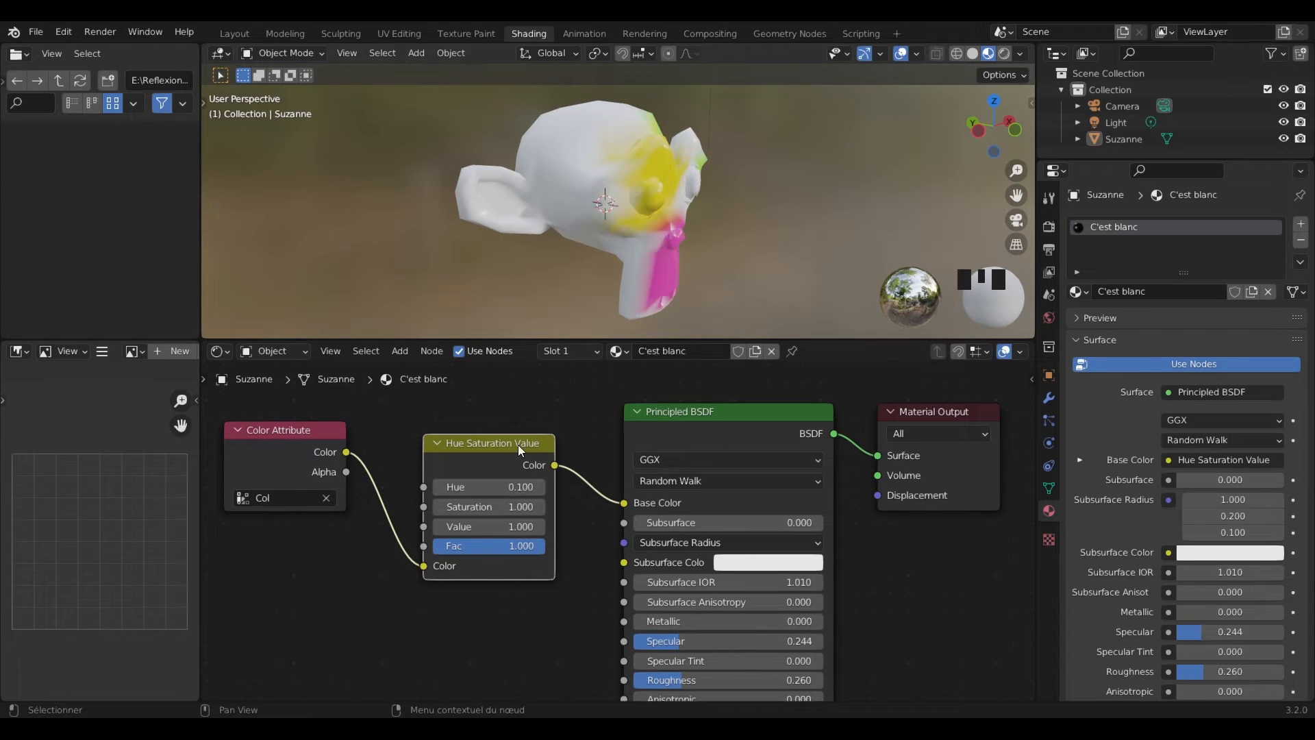
Step: Select the monkey, vary the Saturation of the Hue Saturation Value node, and reset it to 1
left_click(643, 232)
middle_click_drag(644, 233, 560, 232)
left_click_drag(479, 506, 634, 507)
left_click(470, 506)
type("-1")
key("Return")
Step: Vary the Value setting of the Hue Saturation Value node and reset it to 1
left_click_drag(461, 526, 631, 526)
left_click(479, 526)
type("1")
key("Return")
Step: Insert an RGB Curves node between Hue Saturation Value and Base Color, and bend its curve into a wave with two added points
left_click(400, 350)
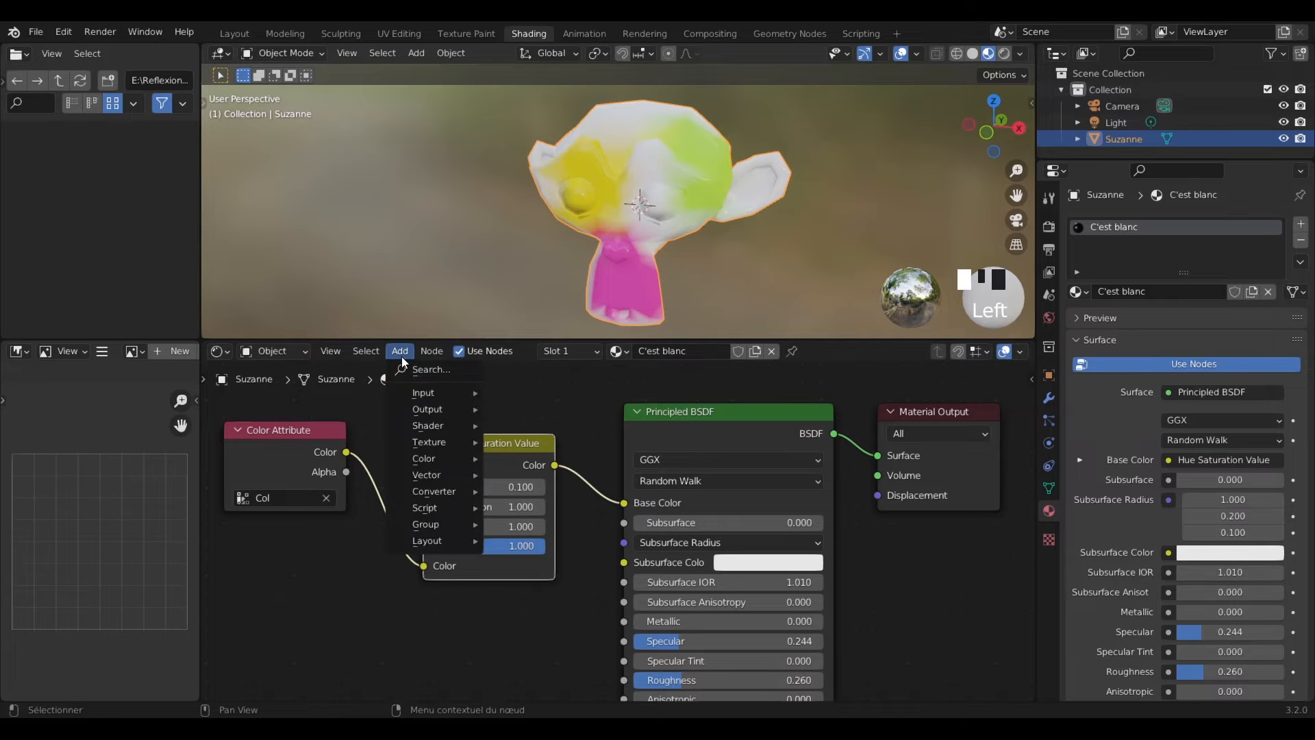
left_click(536, 555)
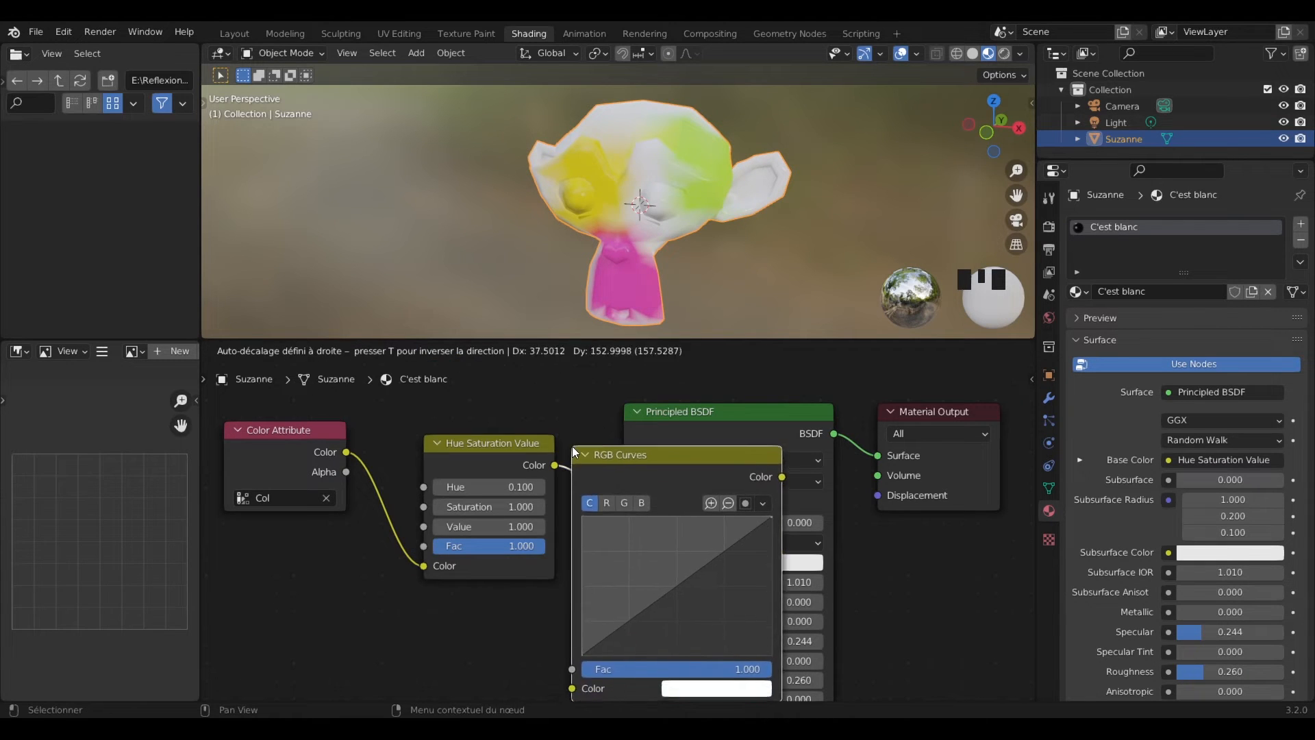
scroll(788, 563, "down", 2)
middle_click_drag(779, 566, 737, 557)
left_click_drag(592, 569, 660, 557)
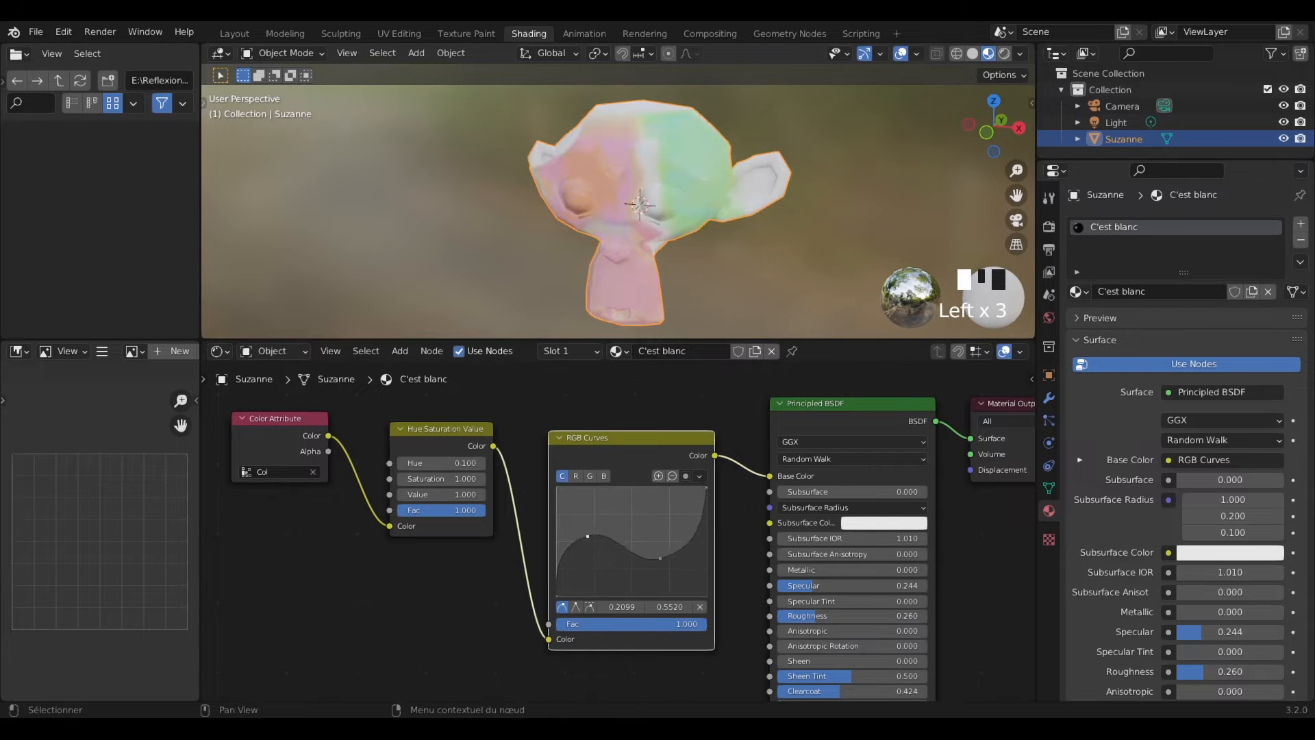
Step: Reshape the RGB Curves wave into a rising curve with one point at 0.8167, 0.5312, and set the Hue to 0.900
left_click_drag(587, 536, 674, 560)
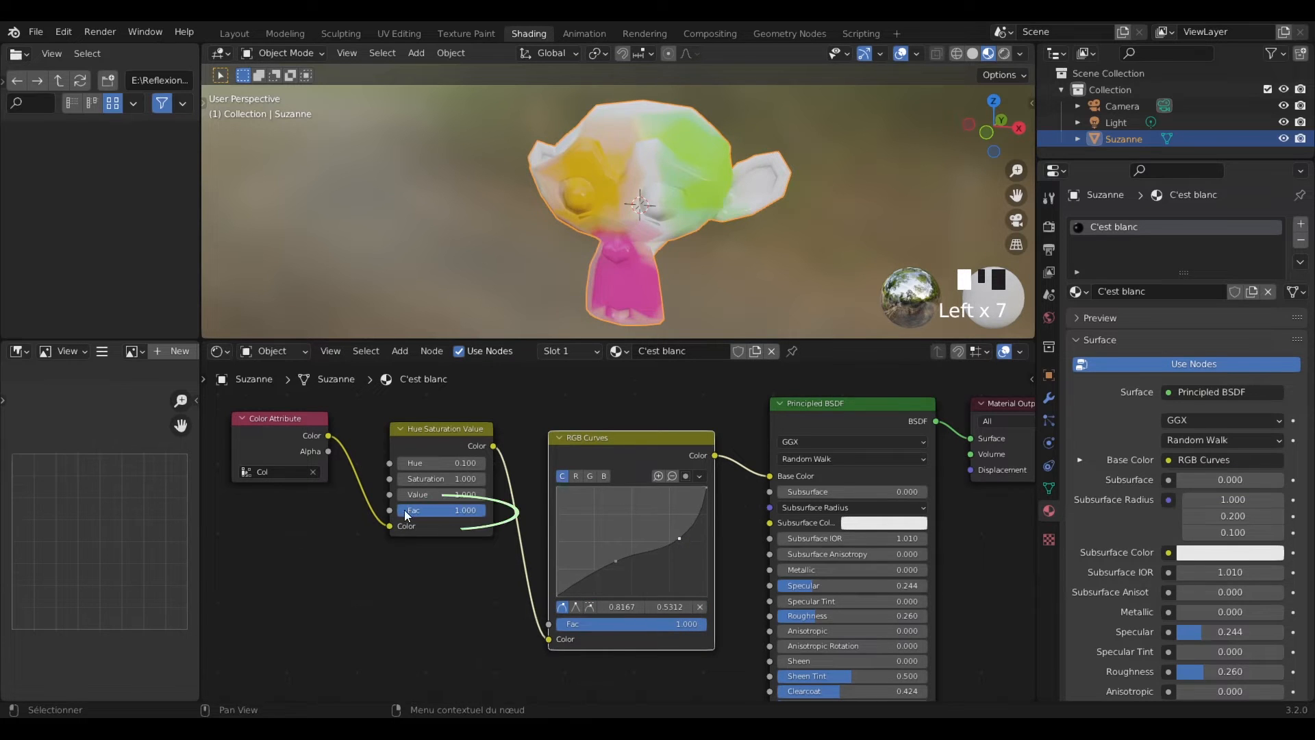
mouse_move(446, 463)
left_mouse_down()
mouse_move(753, 463)
mouse_move(419, 463)
left_mouse_up()
mouse_move(478, 515)
left_mouse_down()
mouse_move(495, 516)
mouse_move(401, 511)
mouse_move(483, 511)
left_mouse_up()
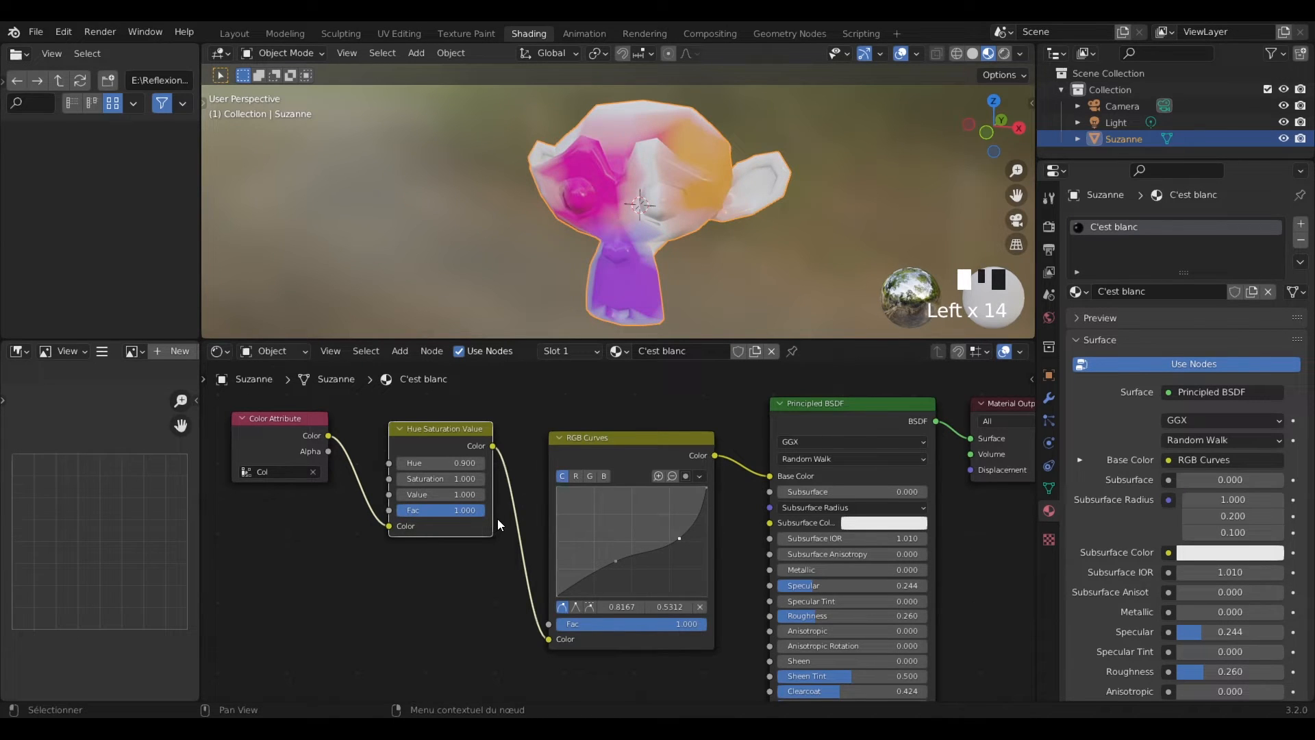
Step: Insert a MixRGB node on the link between RGB Curves and the Base Color of the Principled BSDF
left_click(400, 351)
mouse_move(429, 460)
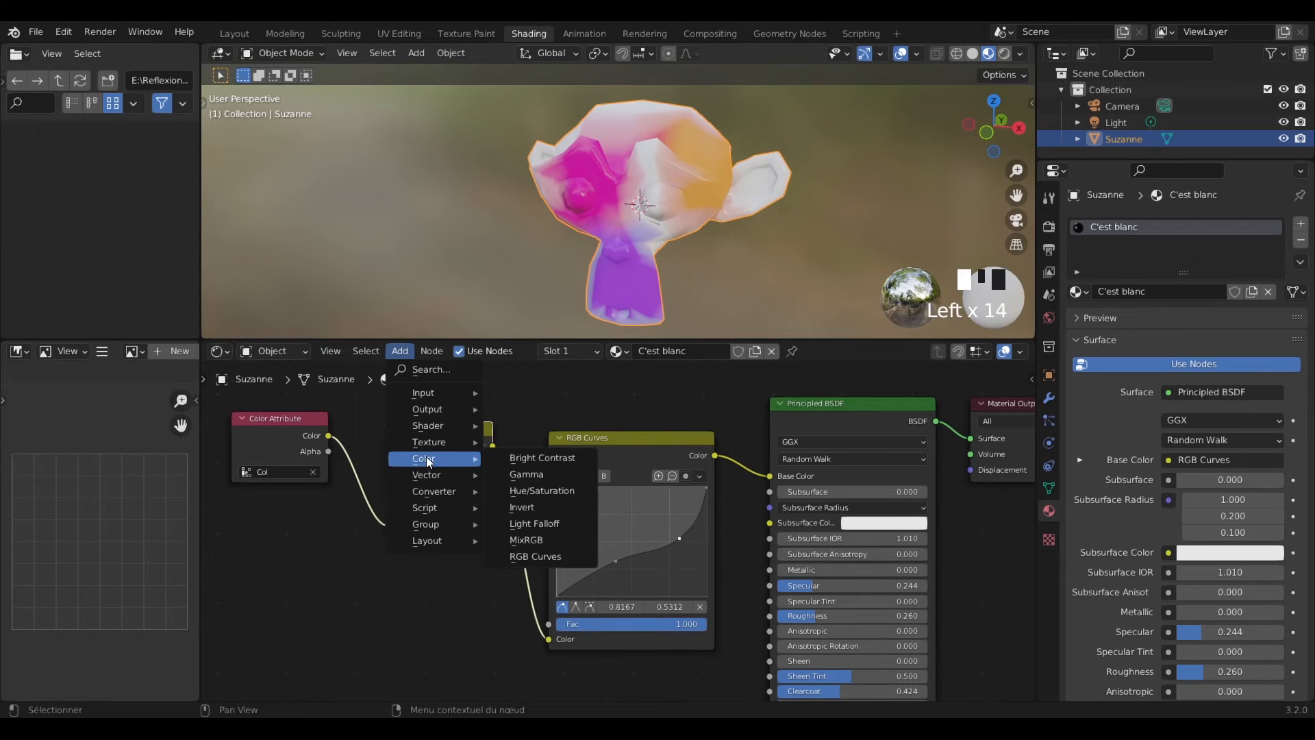
left_click(536, 542)
left_click(730, 446)
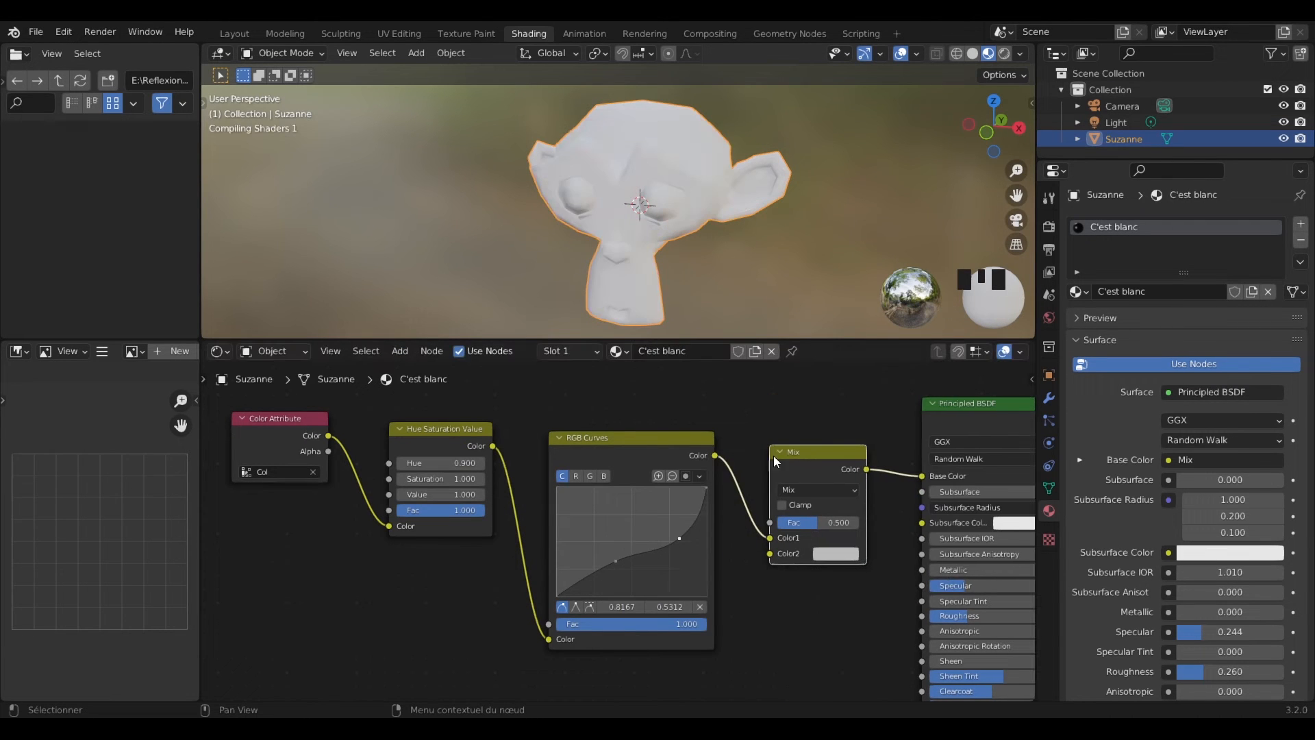
scroll(799, 454, "down", 2)
middle_click_drag(793, 463, 738, 454)
scroll(742, 459, "up", 1)
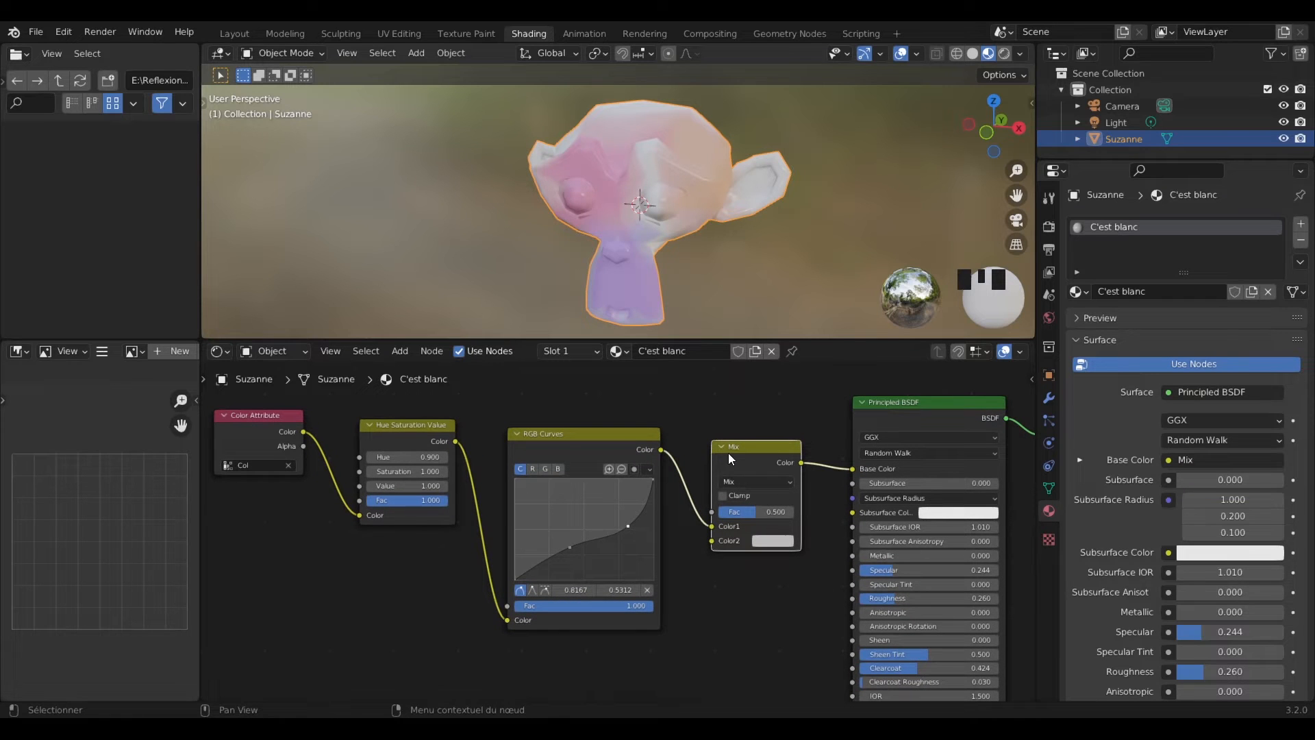
Step: Add a Noise Texture node below the Hue Saturation Value node
left_click(402, 350)
mouse_move(424, 443)
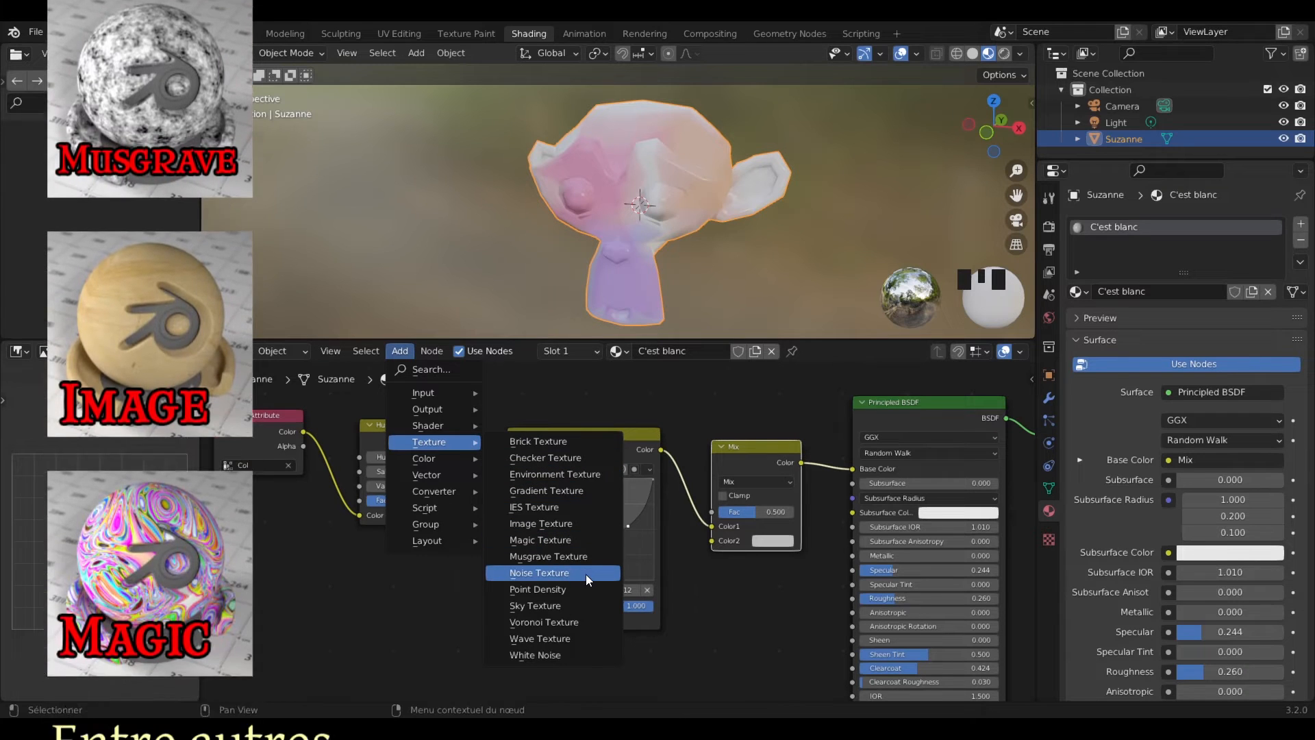
left_click(585, 574)
left_click(363, 554)
scroll(385, 569, "down", 1)
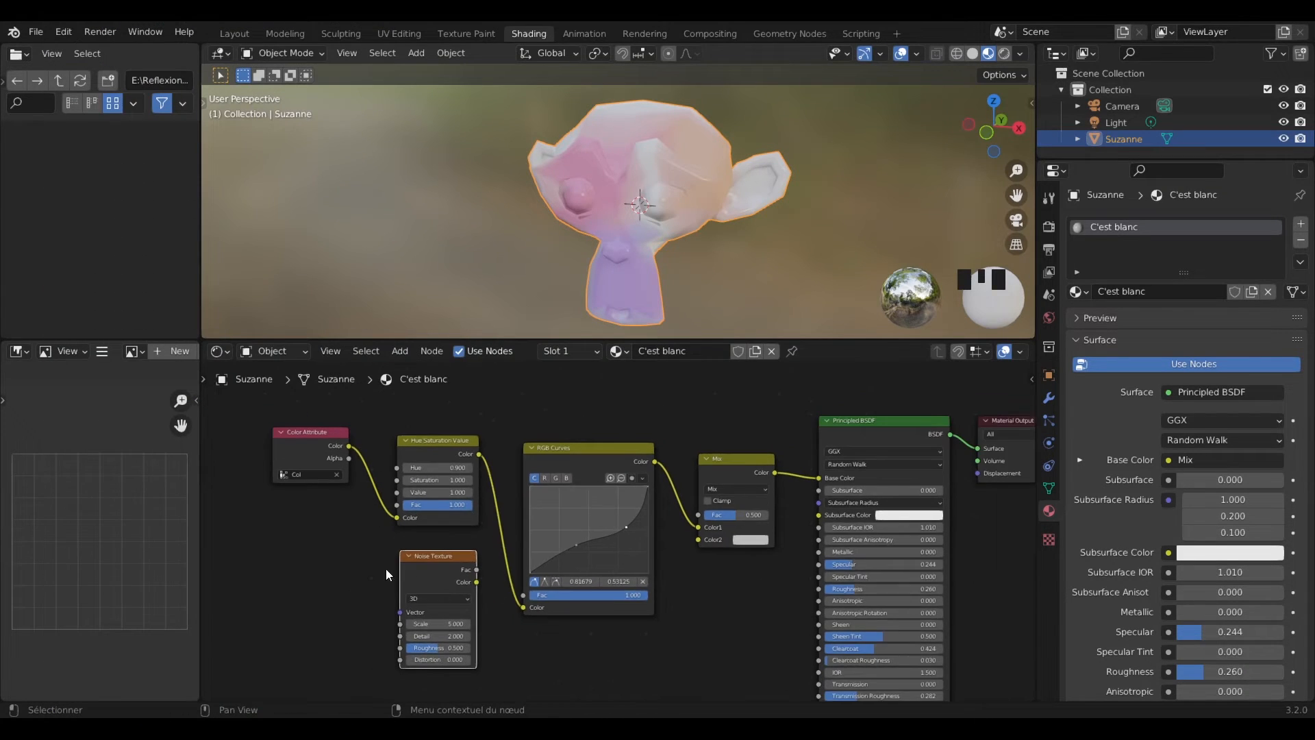
middle_click_drag(492, 582, 418, 572)
Step: Link the Noise Texture's Fac output to the Material Output's Surface, and replace that link with one from its Color output
left_click_drag(403, 559, 905, 438)
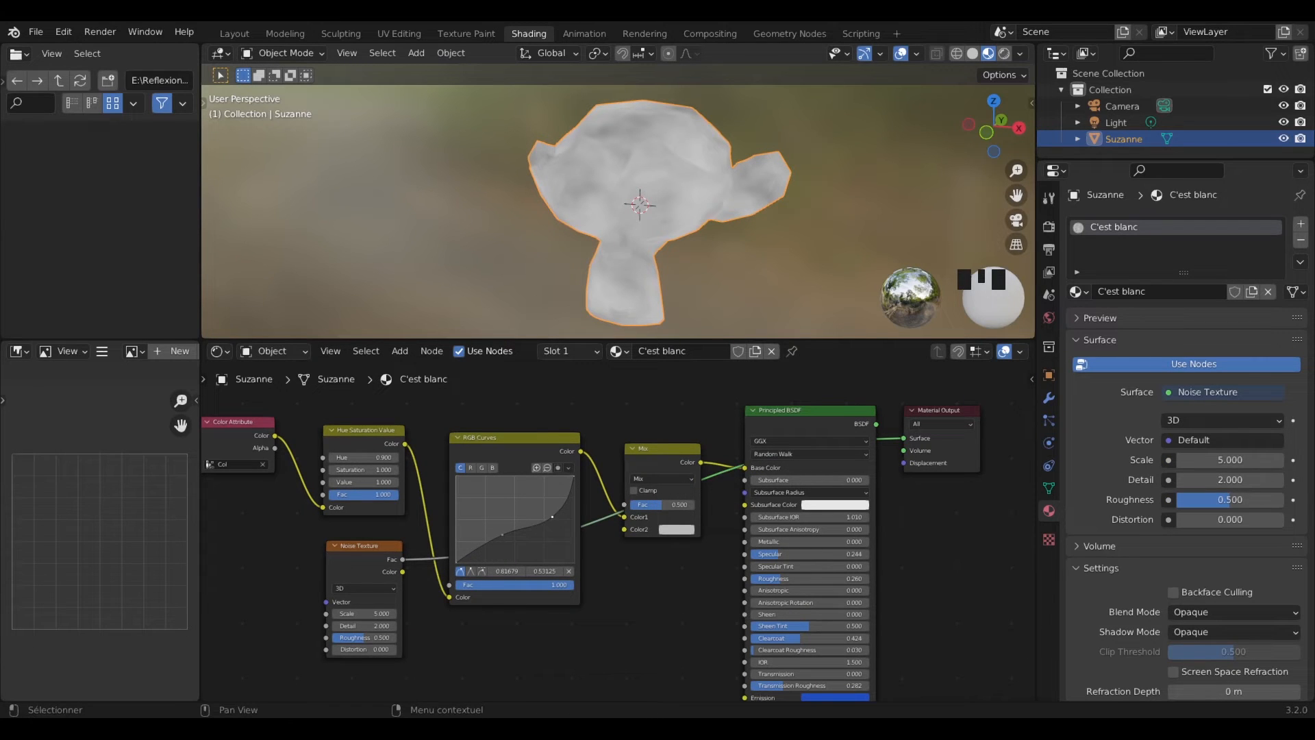
left_click_drag(403, 571, 904, 438)
middle_click_drag(725, 279, 778, 280)
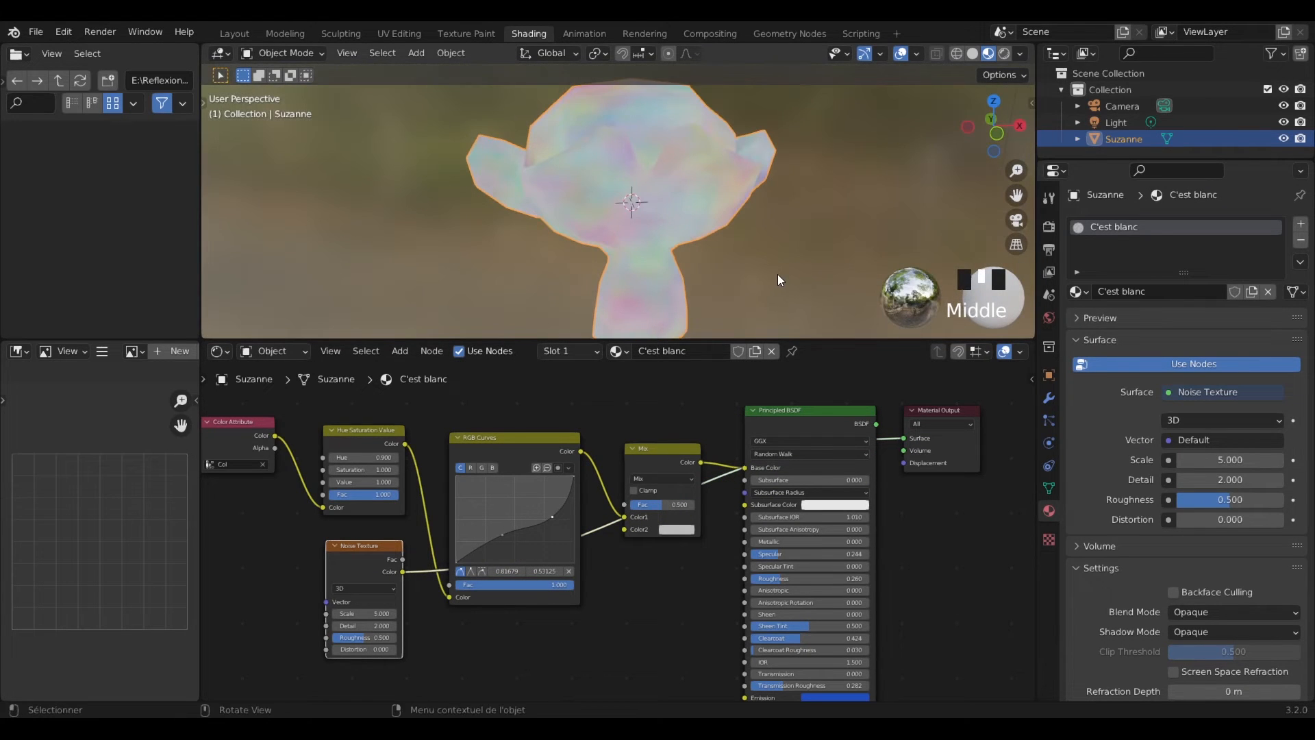
Step: Spread out the Noise Texture and RGB Curves nodes, and insert a duplicate of RGB Curves onto the Noise Texture's Color link
left_click_drag(389, 568, 337, 582)
left_click_drag(508, 443, 513, 385)
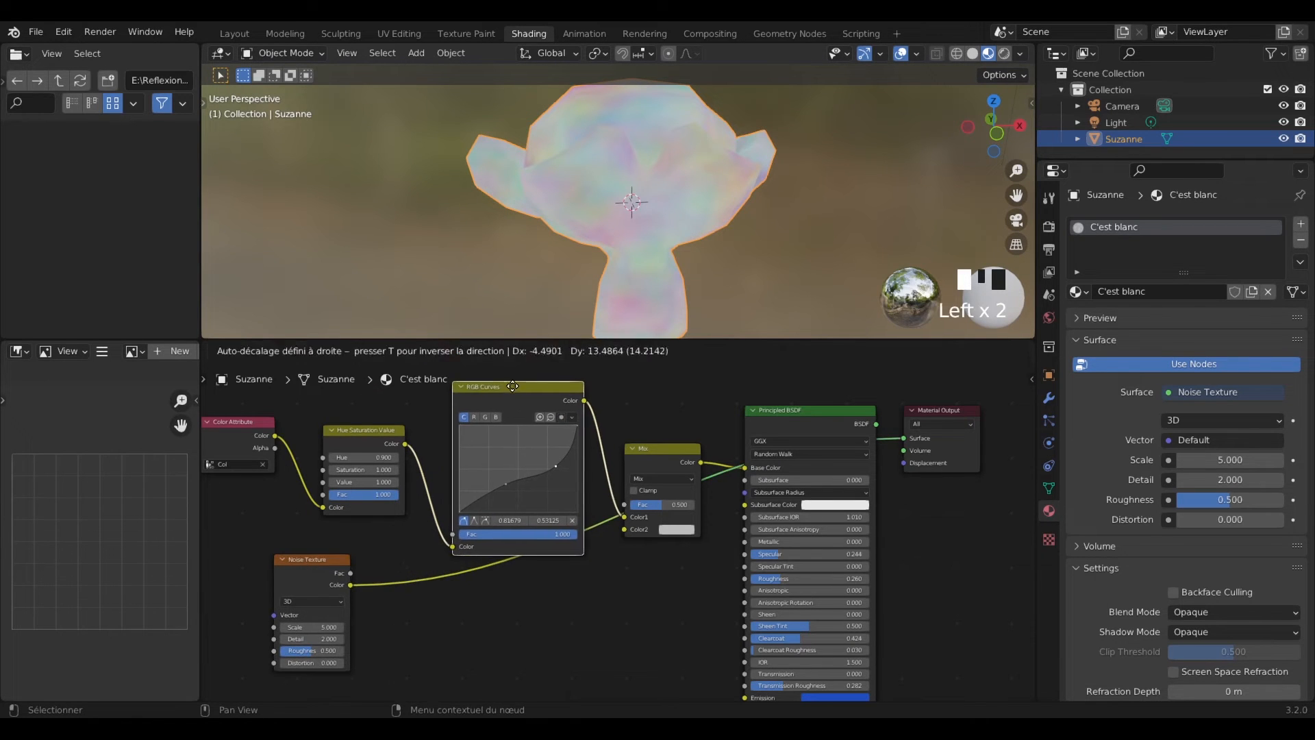
scroll(518, 401, "down", 1)
middle_click_drag(517, 401, 518, 389)
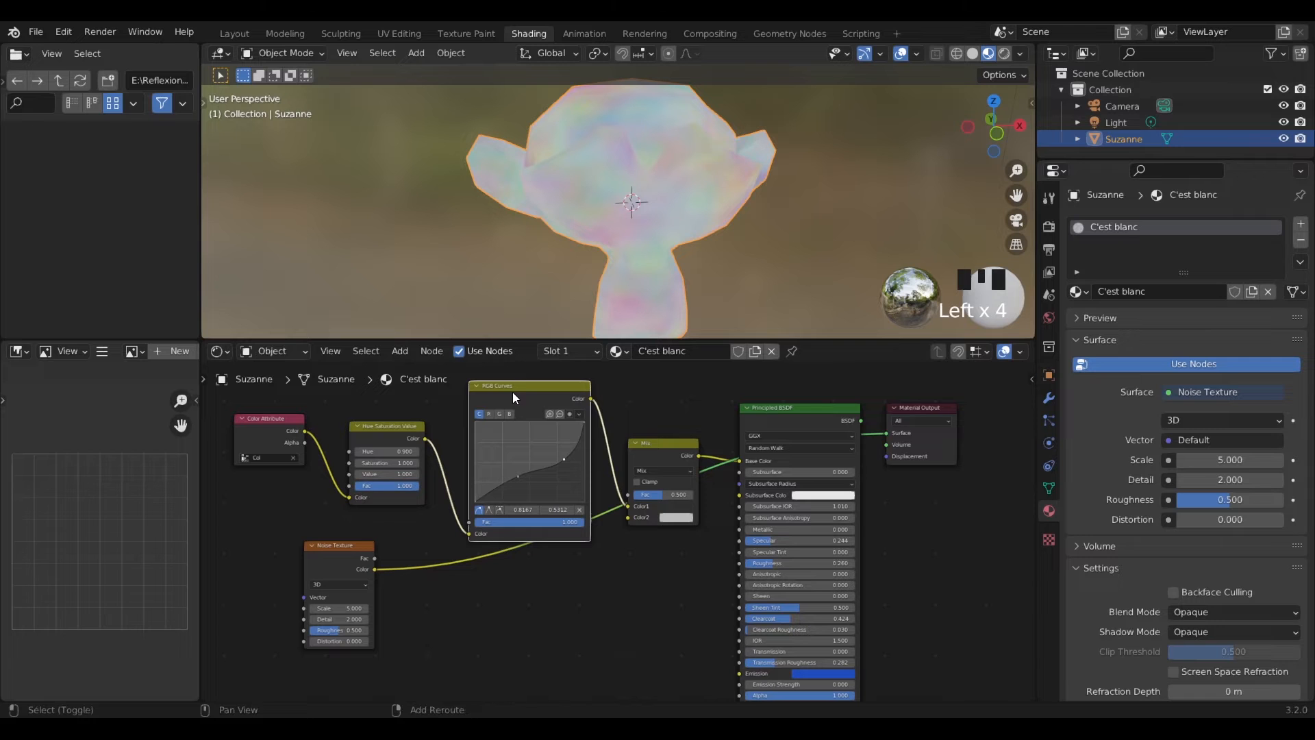
key("shift+d")
left_click(505, 554)
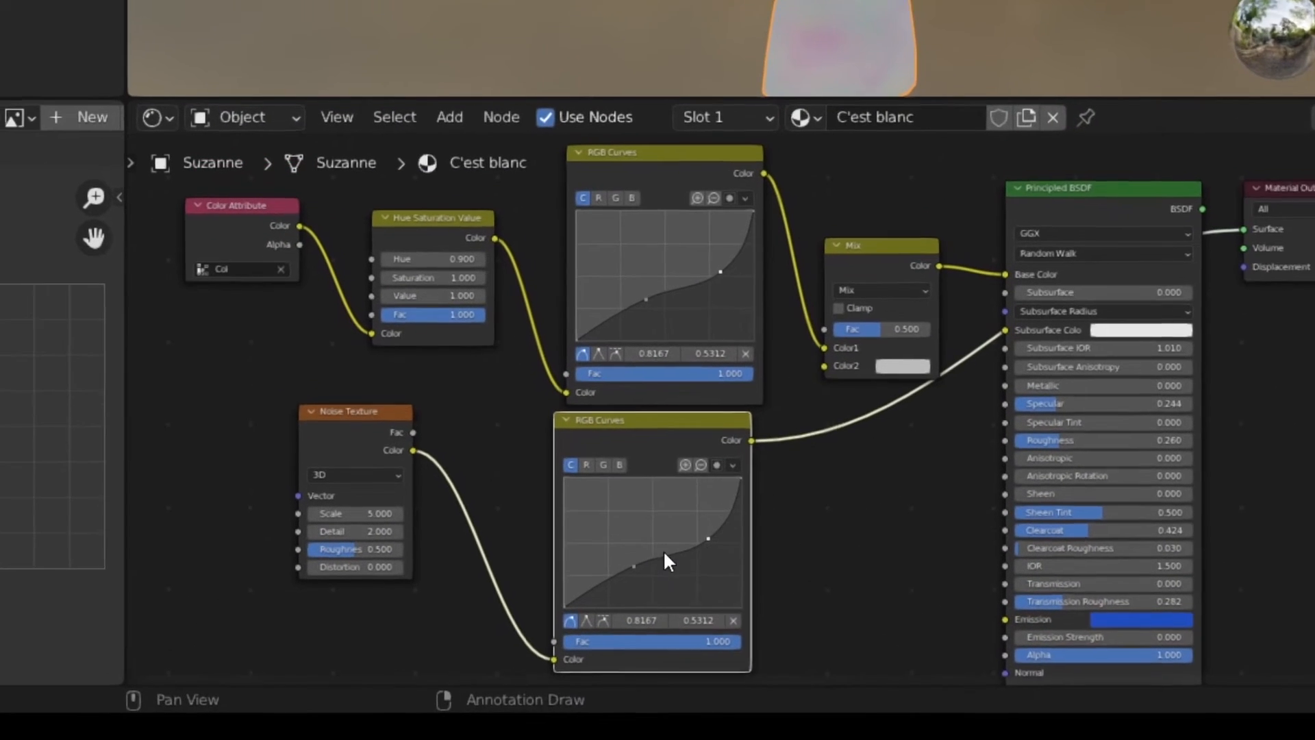
Step: Bend the duplicated RGB Curves strongly downward, with its point at 0.6946, 0.0989, to increase the noise contrast
left_click_drag(558, 623, 545, 592)
left_click_drag(649, 558, 705, 589)
left_click(706, 482)
left_click(755, 614)
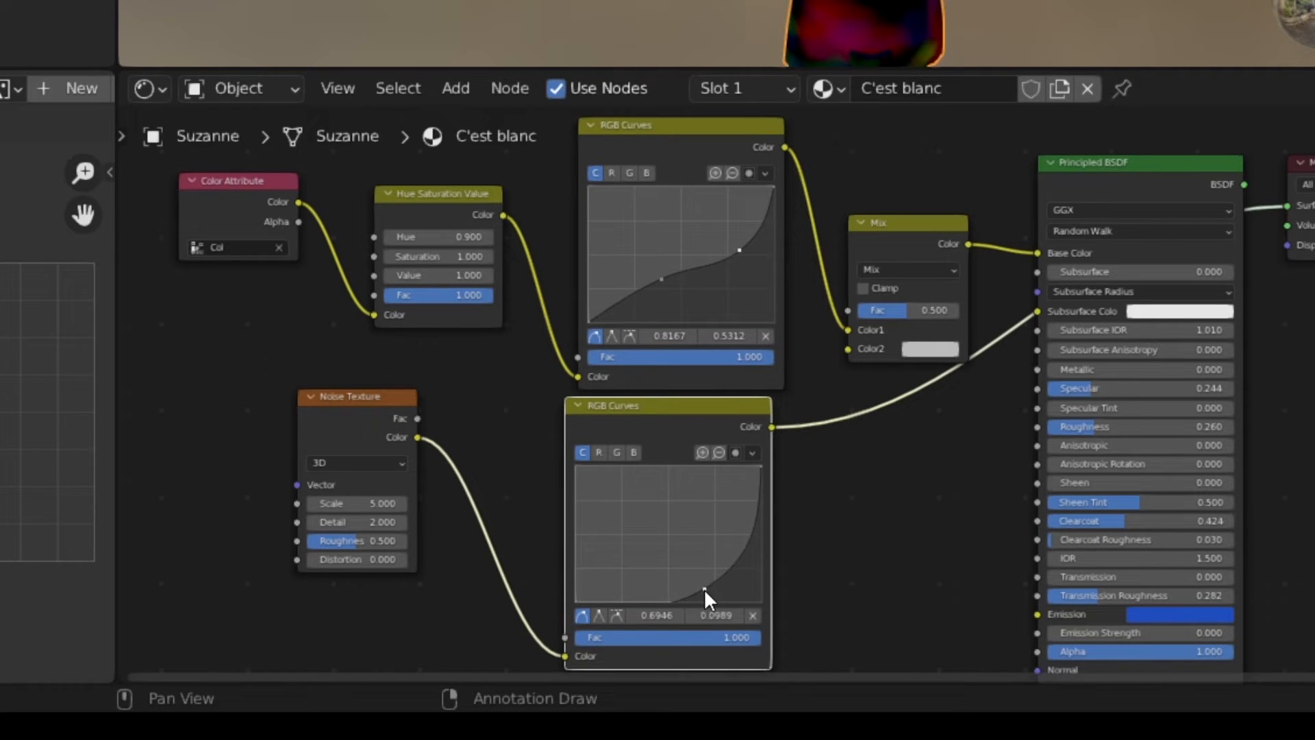
Step: Connect the duplicated RGB Curves to Color2 of the Mix node, and link the Principled BSDF back to the Material Output's Surface
middle_click_drag(870, 501, 830, 491)
left_click_drag(731, 415, 808, 338)
left_click_drag(1204, 174, 1233, 192)
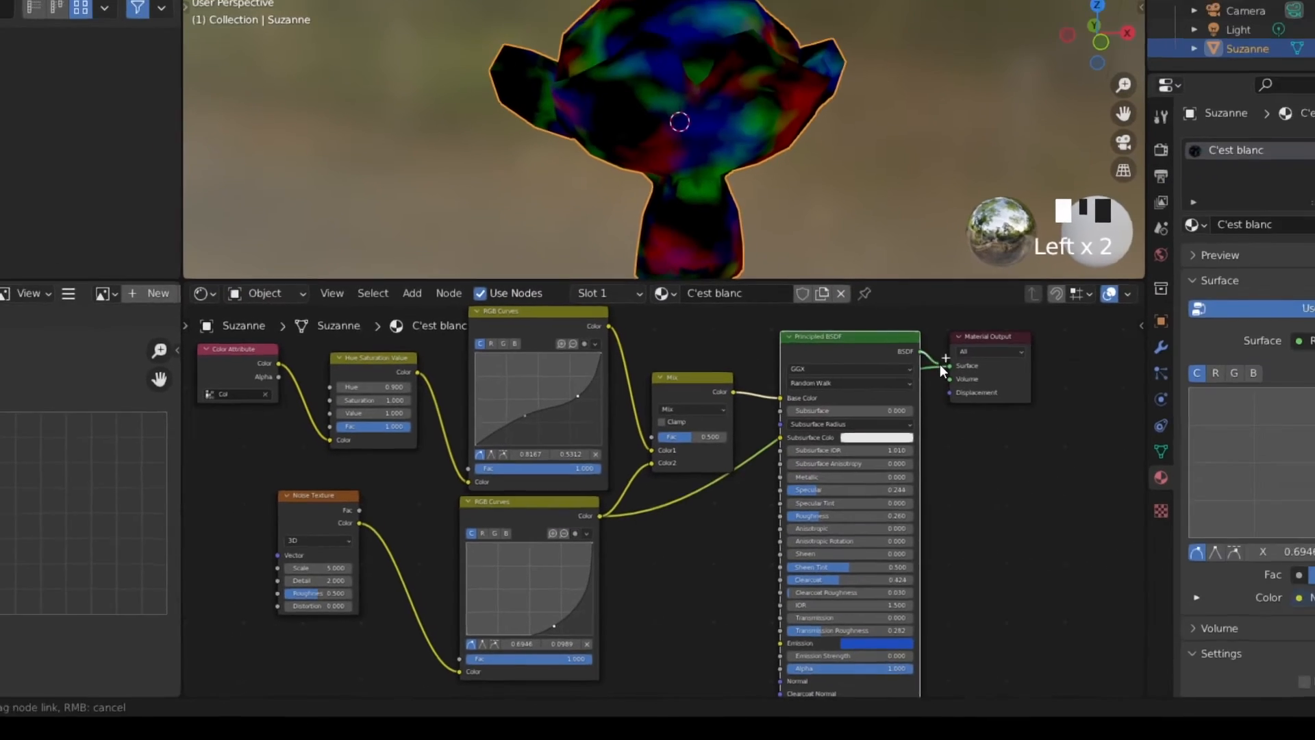
left_click_drag(939, 364, 949, 365)
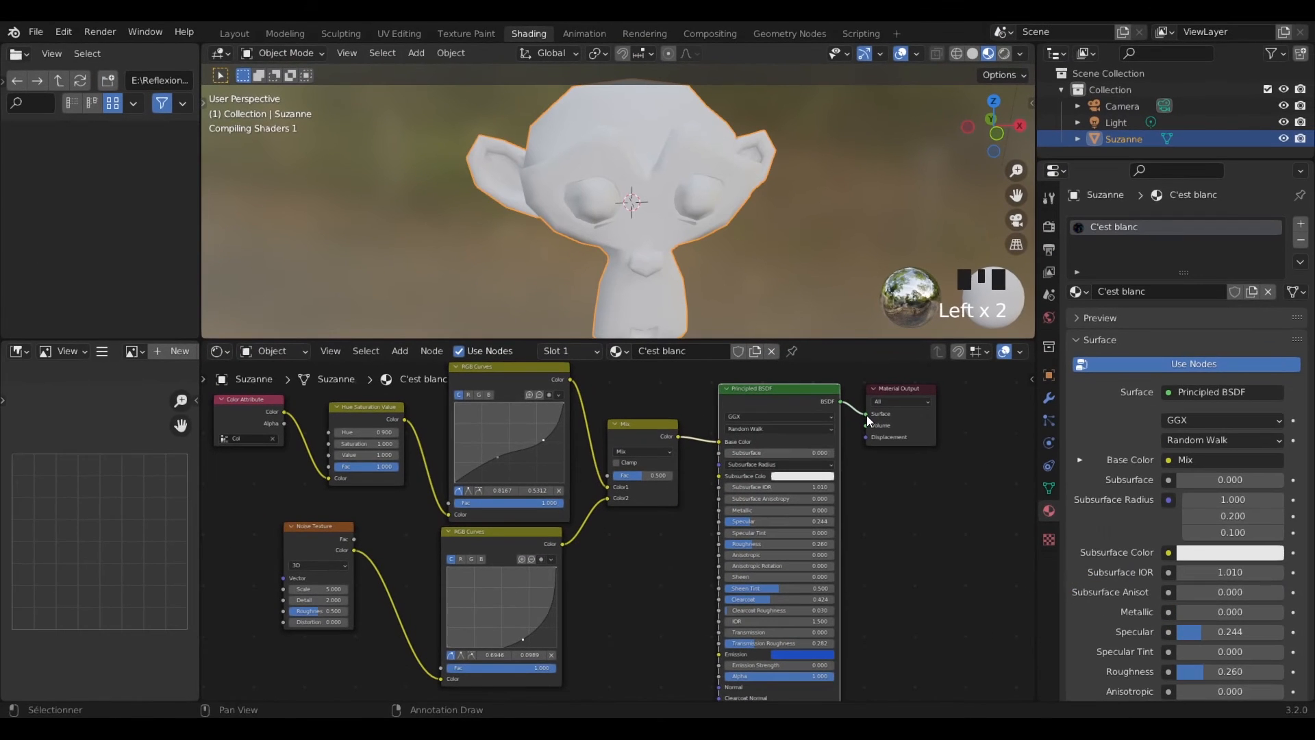
left_click(657, 550)
middle_click_drag(633, 542, 651, 560)
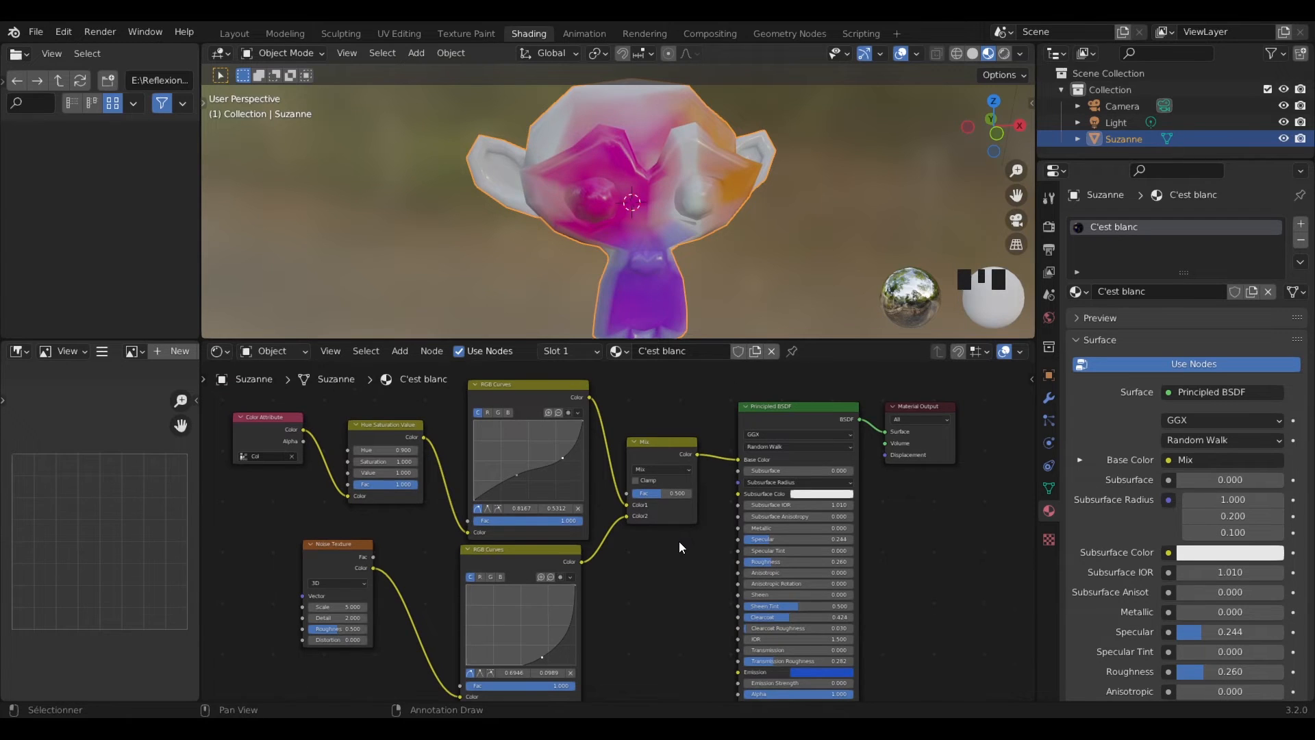
Step: Vary the Fac of the Mix node up to 1.000 and set it to 0.685
scroll(679, 541, "up", 1)
middle_click_drag(778, 273, 659, 245)
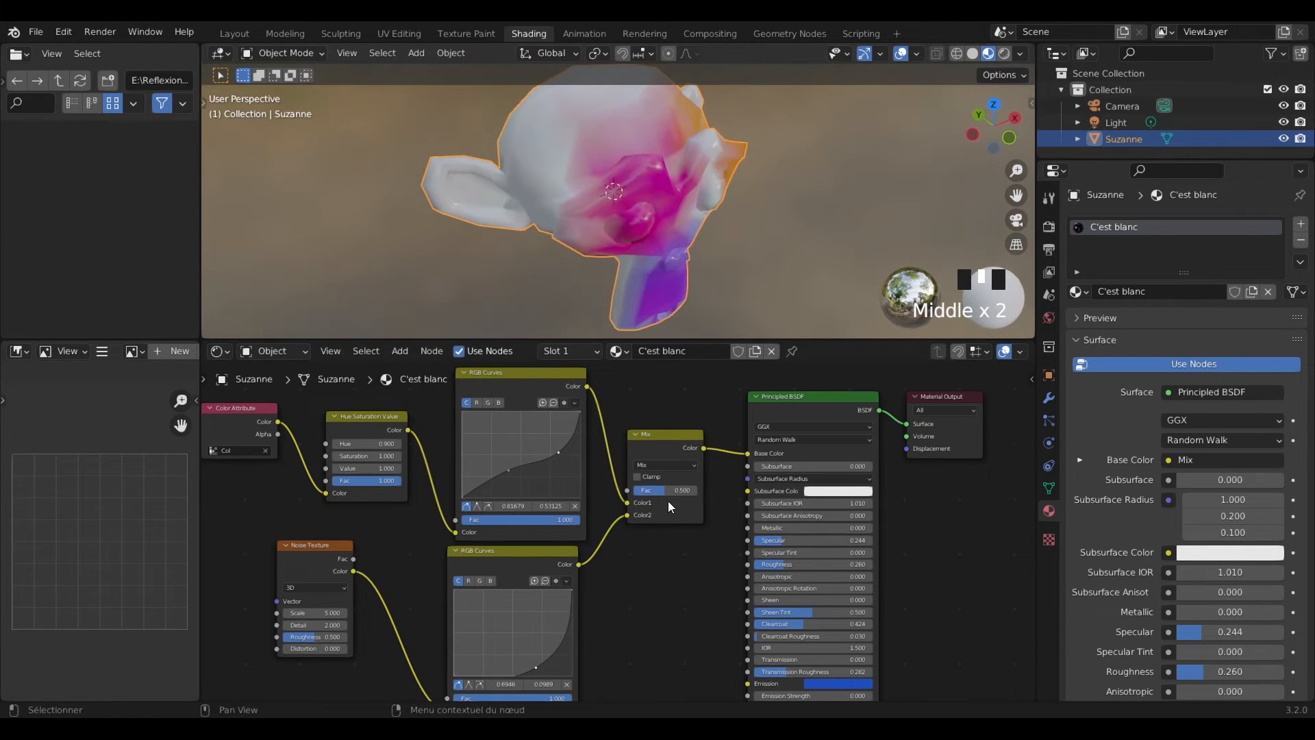
mouse_move(664, 489)
left_mouse_down()
mouse_move(696, 490)
mouse_move(632, 490)
mouse_move(697, 490)
left_mouse_up()
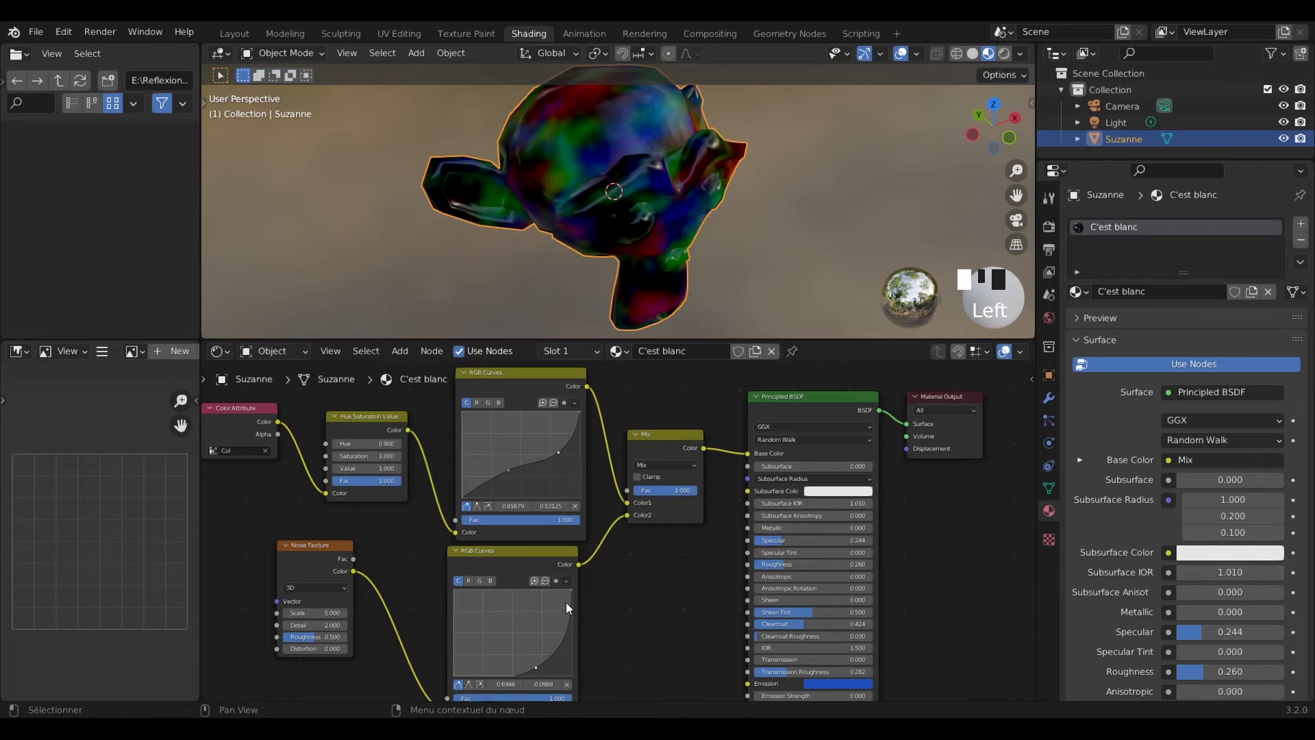
left_click_drag(692, 489, 676, 489)
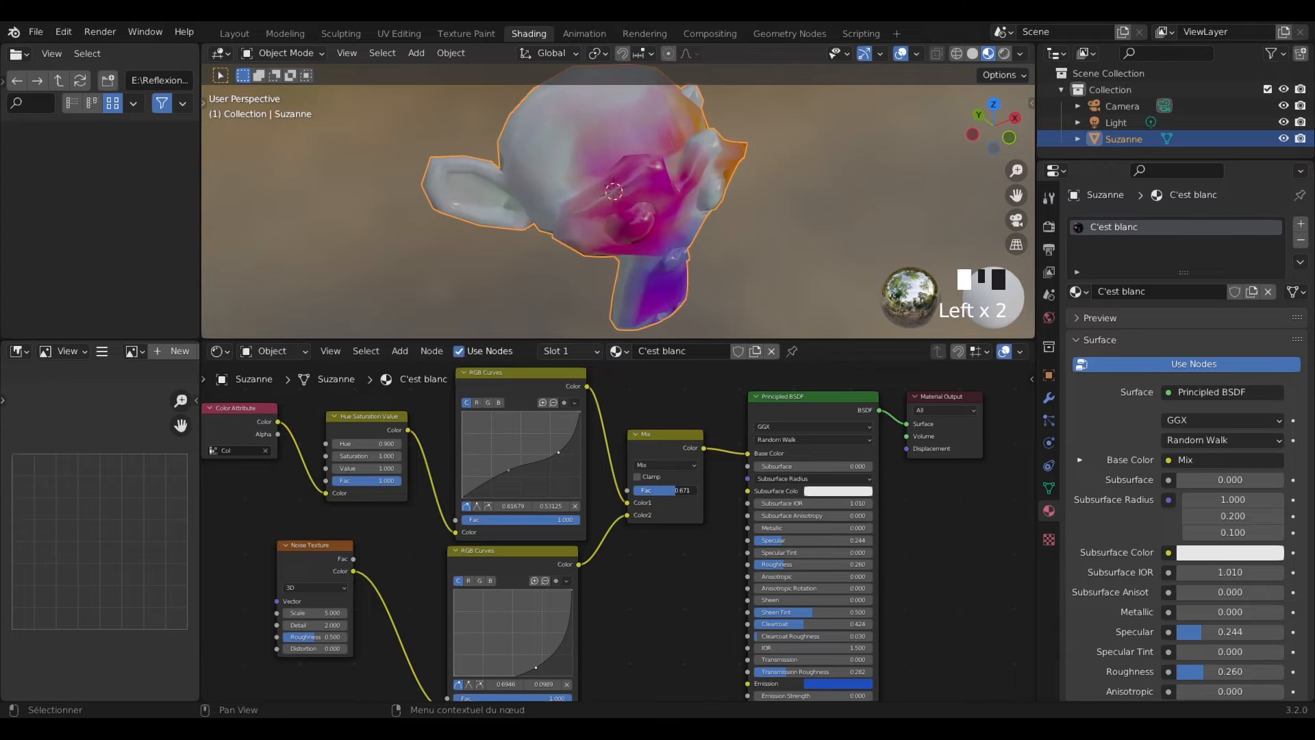
middle_click_drag(749, 271, 691, 303, "shift")
Step: Try the Linear Light and Color blending modes on the Mix node, and return it to Mix
left_click(661, 465)
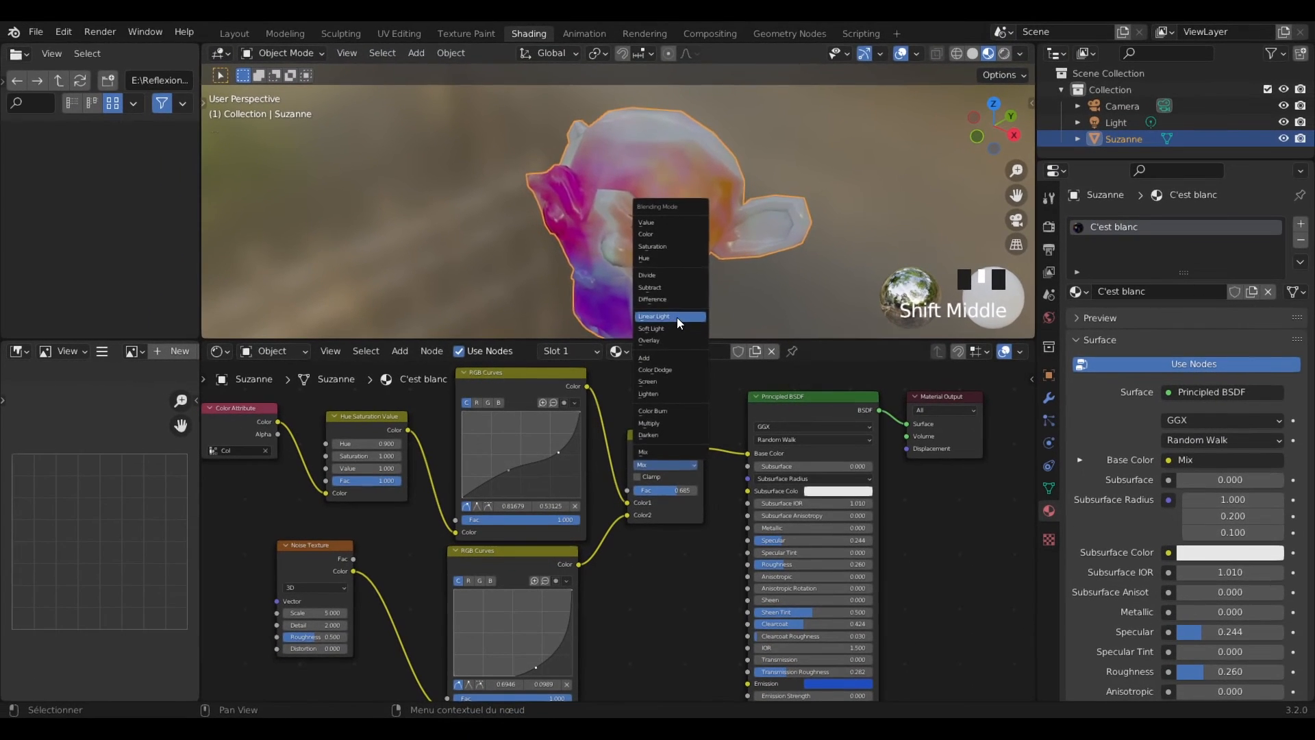
left_click(672, 313)
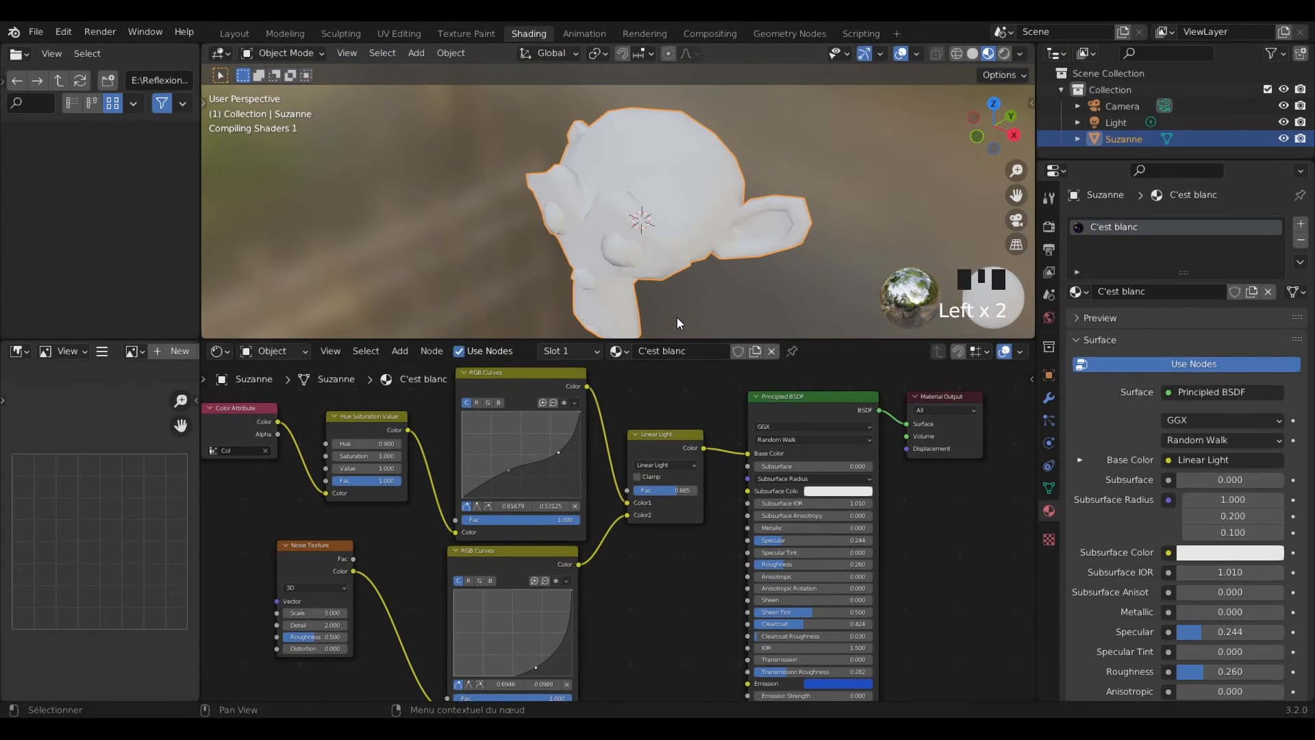
left_click(684, 466)
left_click(668, 234)
scroll(718, 463, "up", 2)
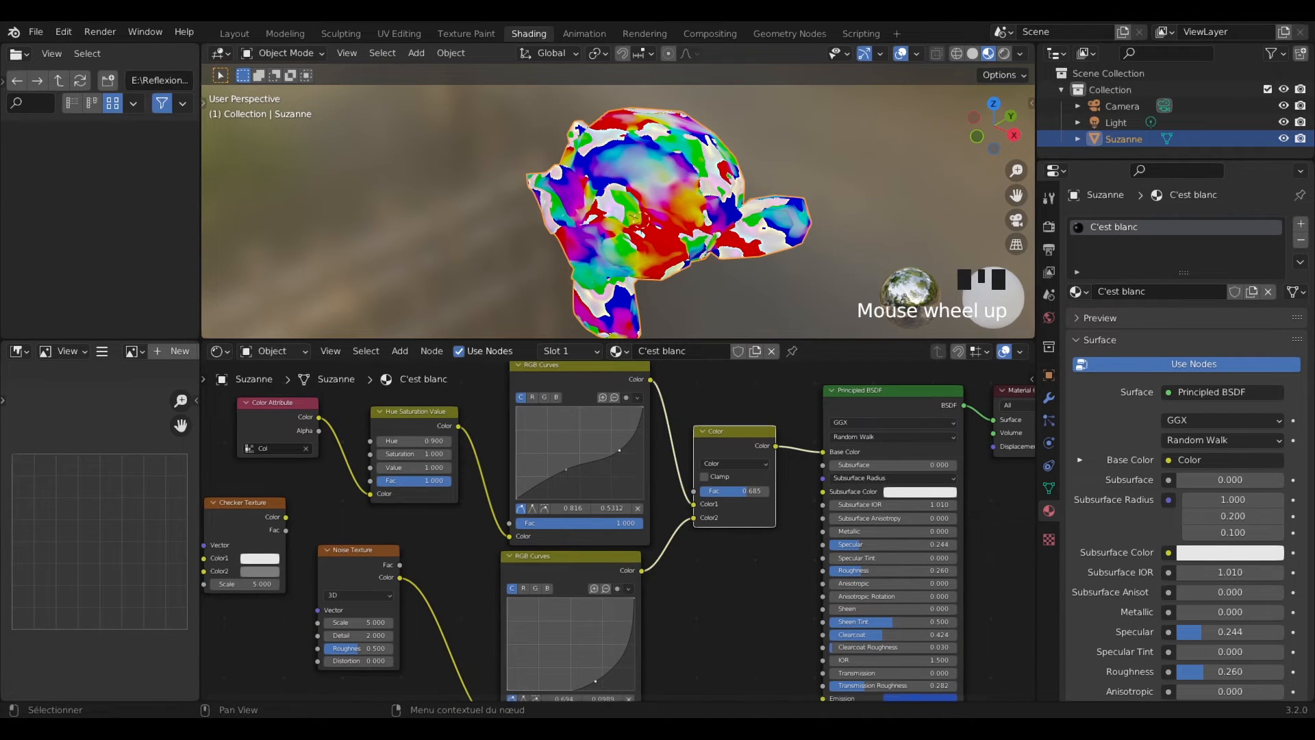
scroll(758, 545, "up", 4)
middle_click_drag(772, 437, 734, 490)
left_click(734, 490)
left_click(723, 472)
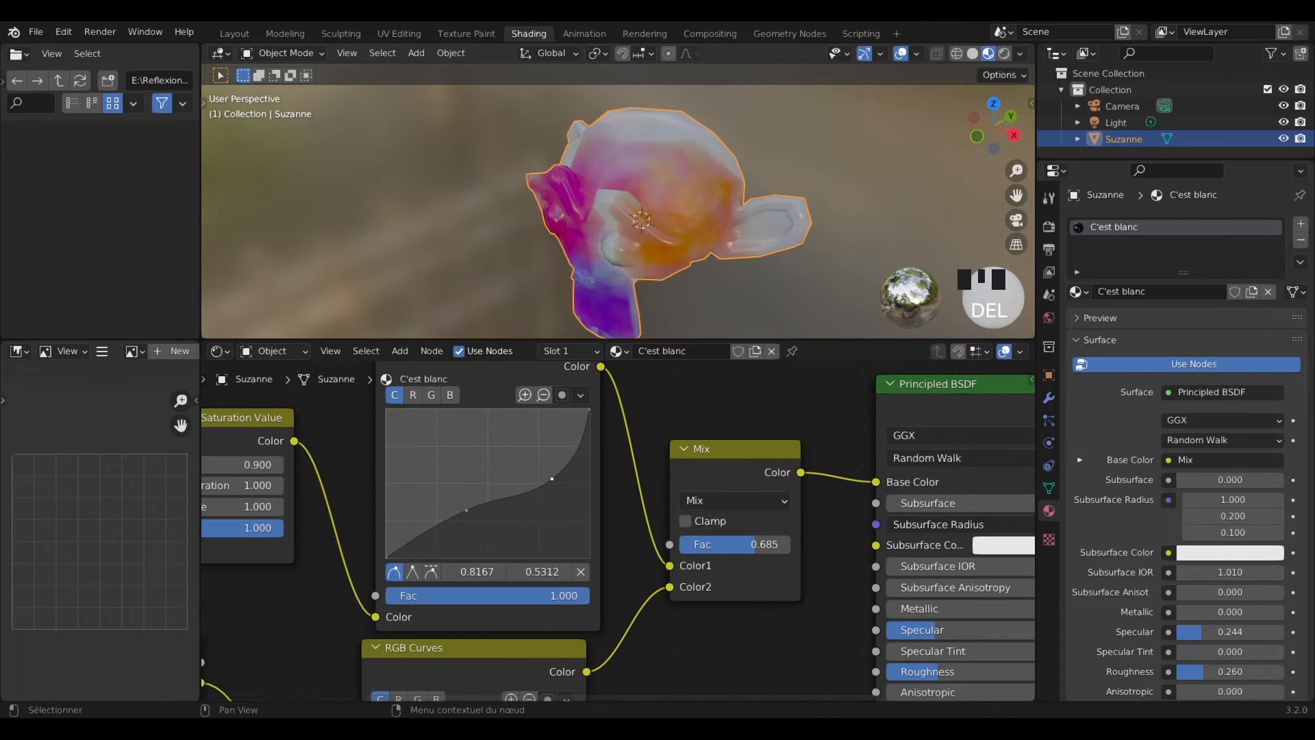
Step: Add a Checker Texture node beside the Noise Texture, below the Color Attribute node
scroll(621, 529, "down", 2)
middle_click_drag(297, 404, 414, 364)
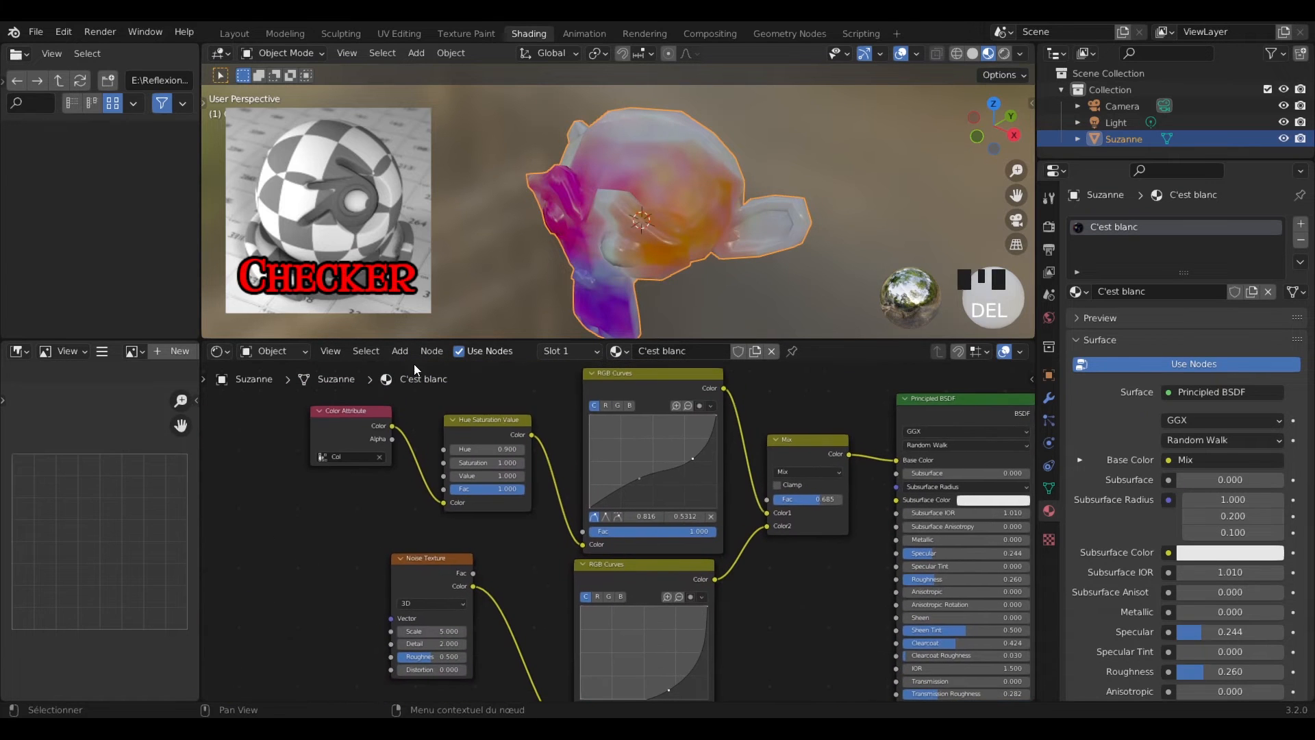
left_click(400, 350)
mouse_move(471, 441)
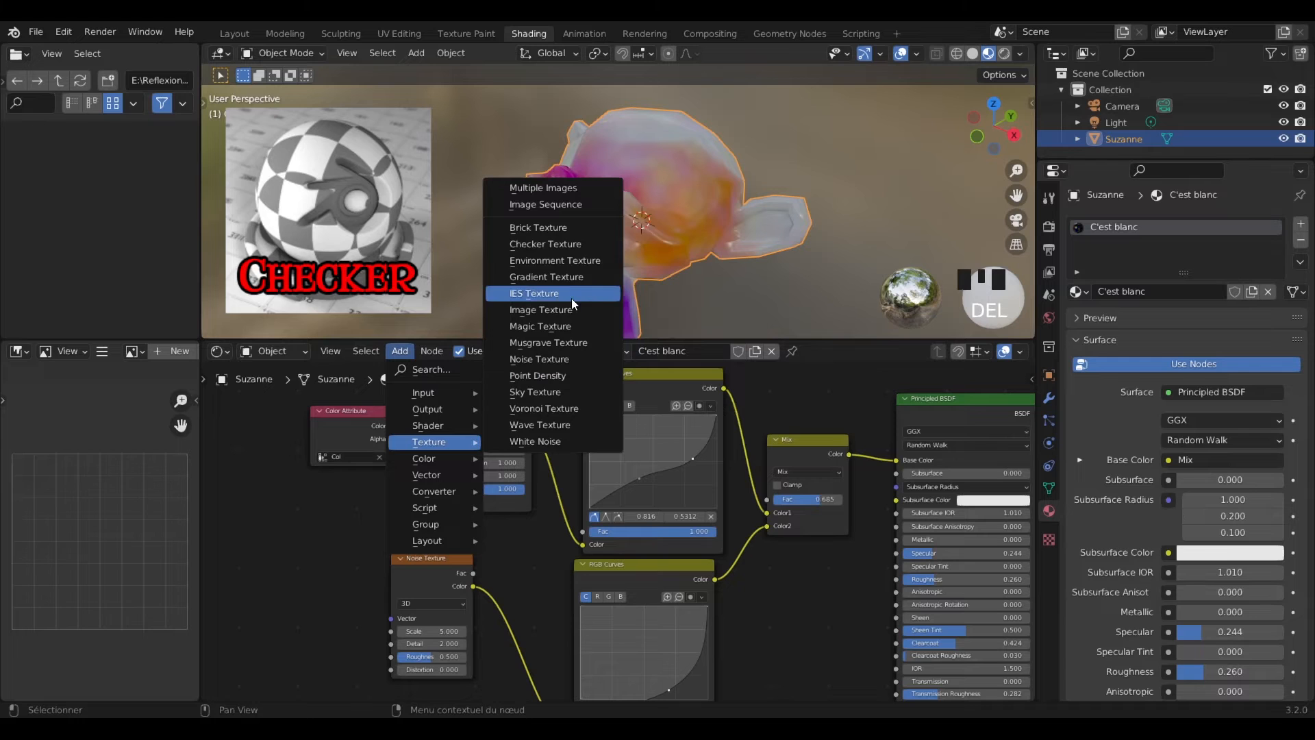
left_click(558, 244)
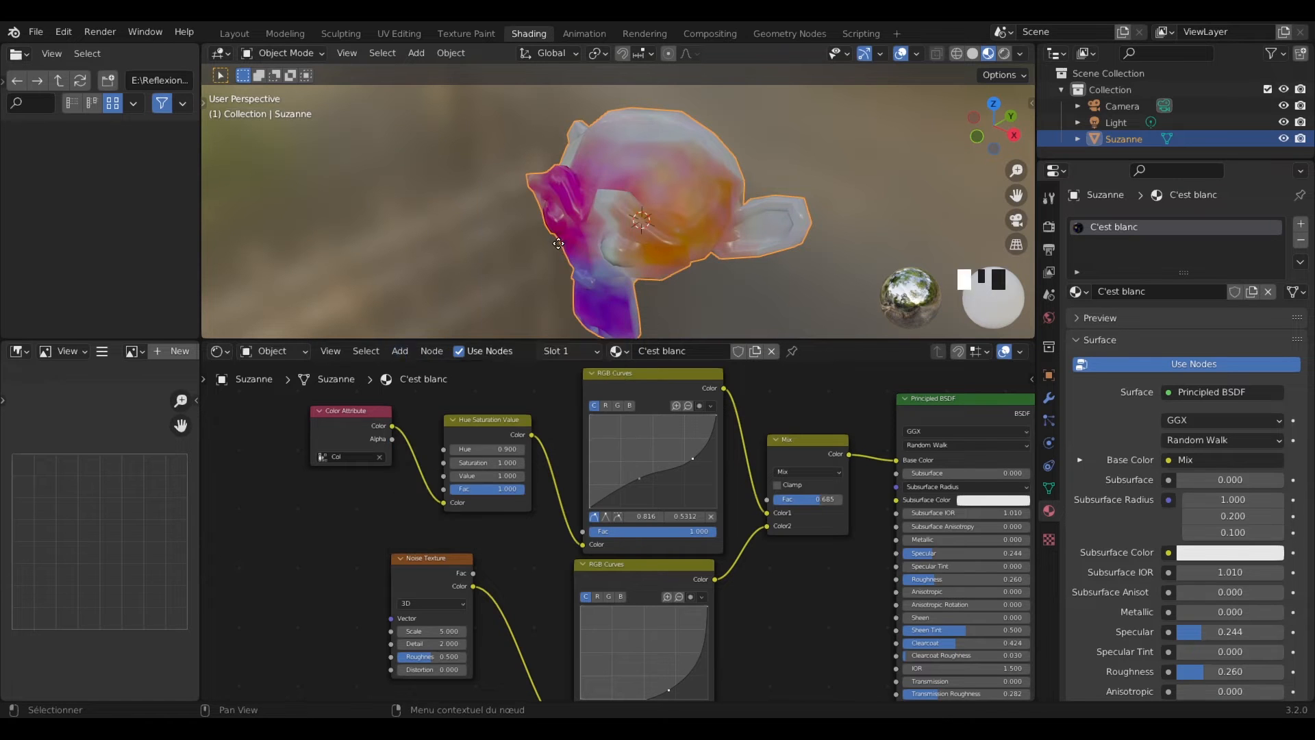
left_click(268, 519)
middle_click_drag(284, 561, 431, 529)
scroll(531, 530, "down", 2)
scroll(531, 530, "up", 2)
middle_click_drag(520, 531, 402, 560)
scroll(401, 560, "up", 1)
Step: Set Color1 of the Checker Texture to red and preview the texture directly on the monkey through a Viewer node
left_click(344, 584)
left_click_drag(392, 462, 364, 483)
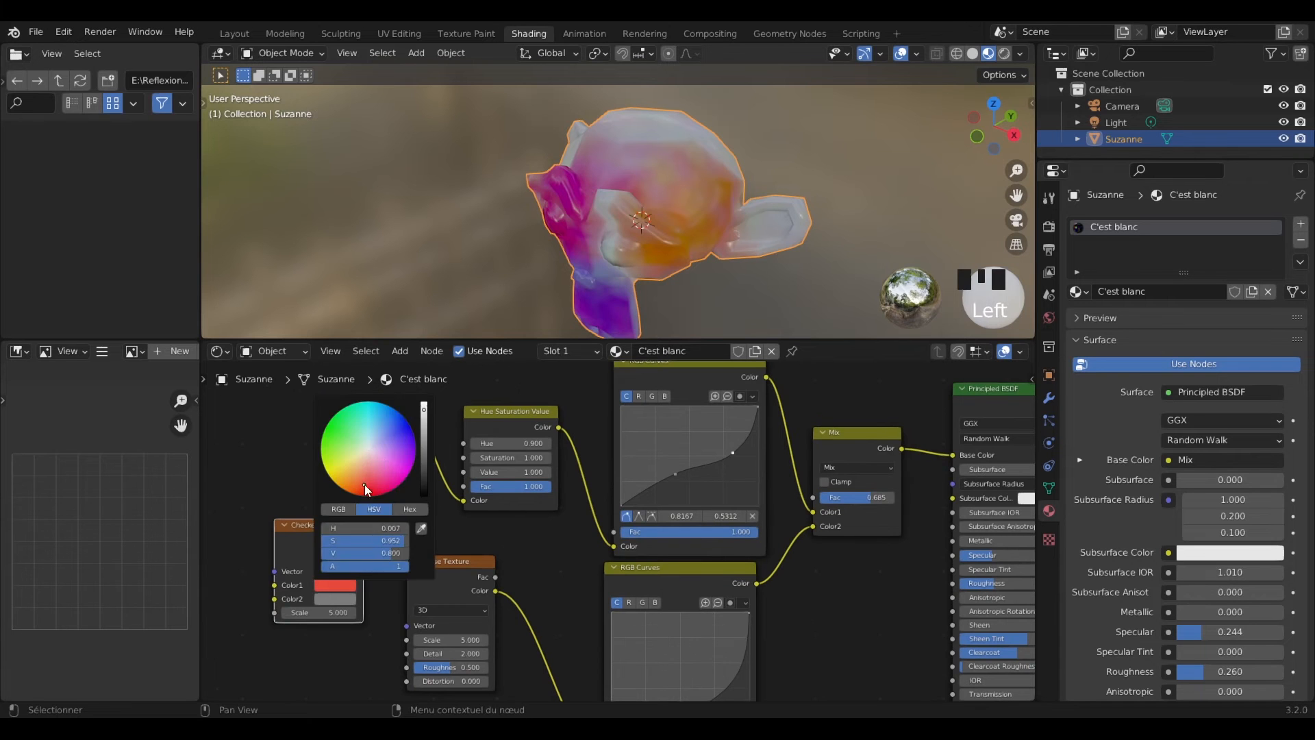
left_click(318, 537, "ctrl+shift")
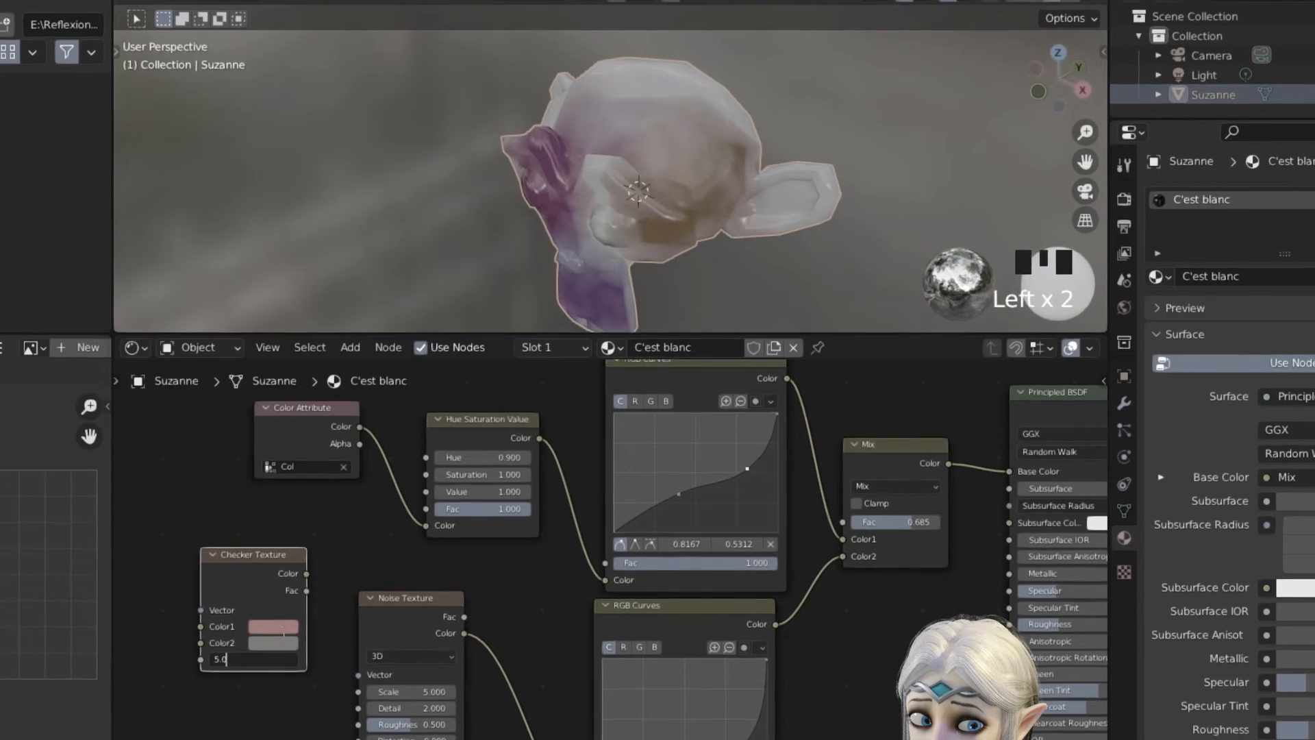
left_click(274, 559, "ctrl+shift")
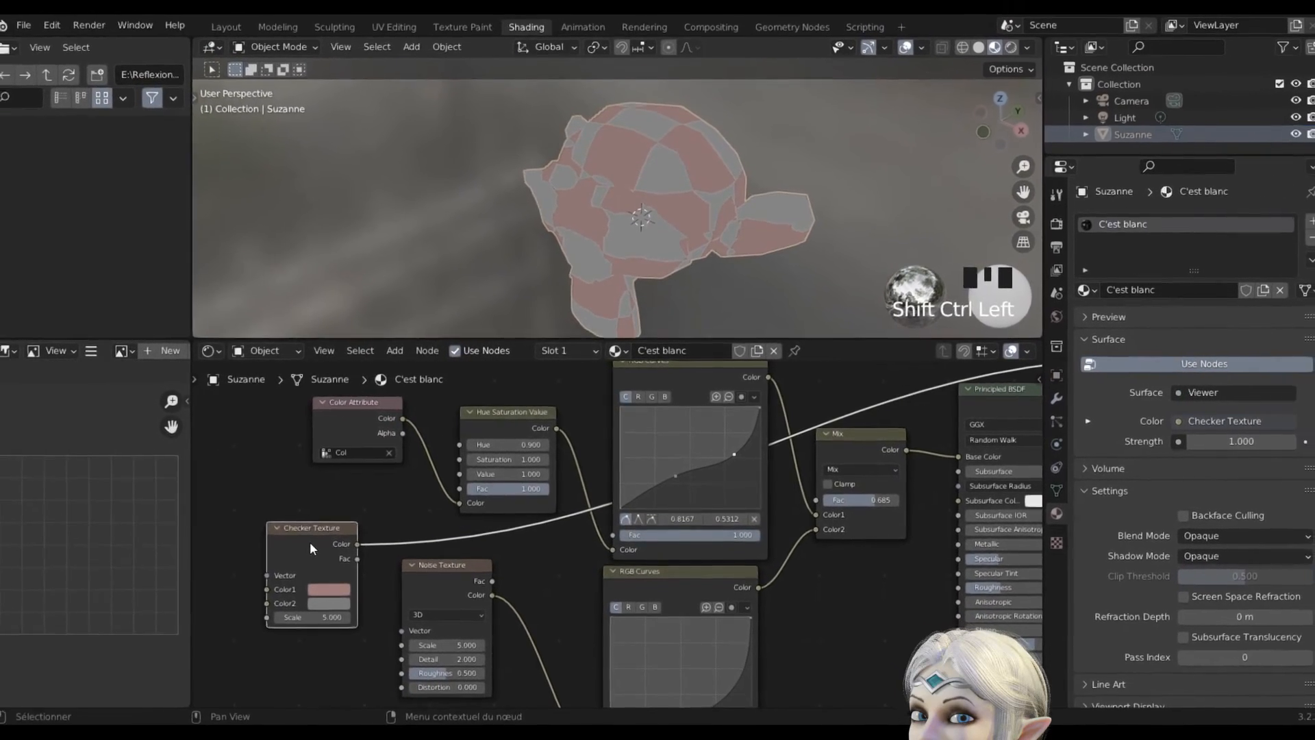
Step: Repeat the Viewer preview of the Checker Texture, and switch the material output back to the Principled BSDF
scroll(309, 541, "down", 1)
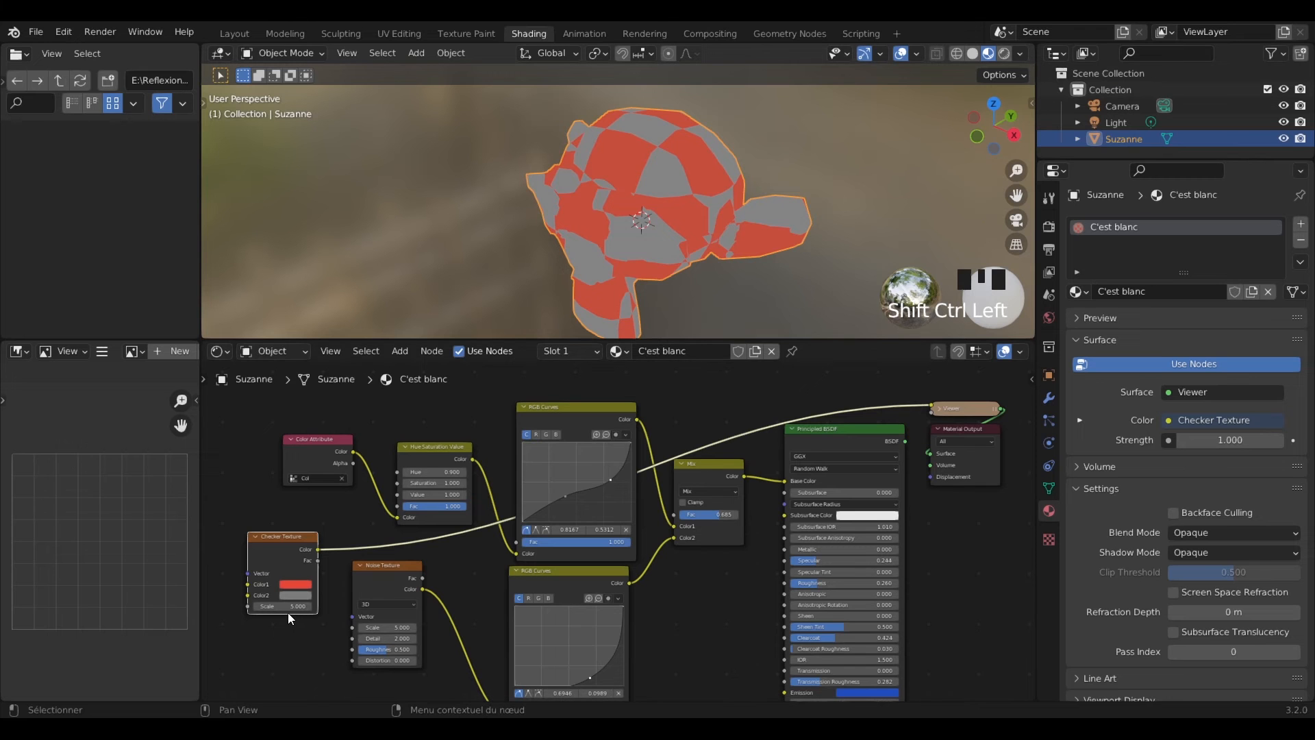
scroll(322, 615, "up", 1)
middle_click_drag(323, 586, 319, 587)
scroll(315, 578, "down", 1)
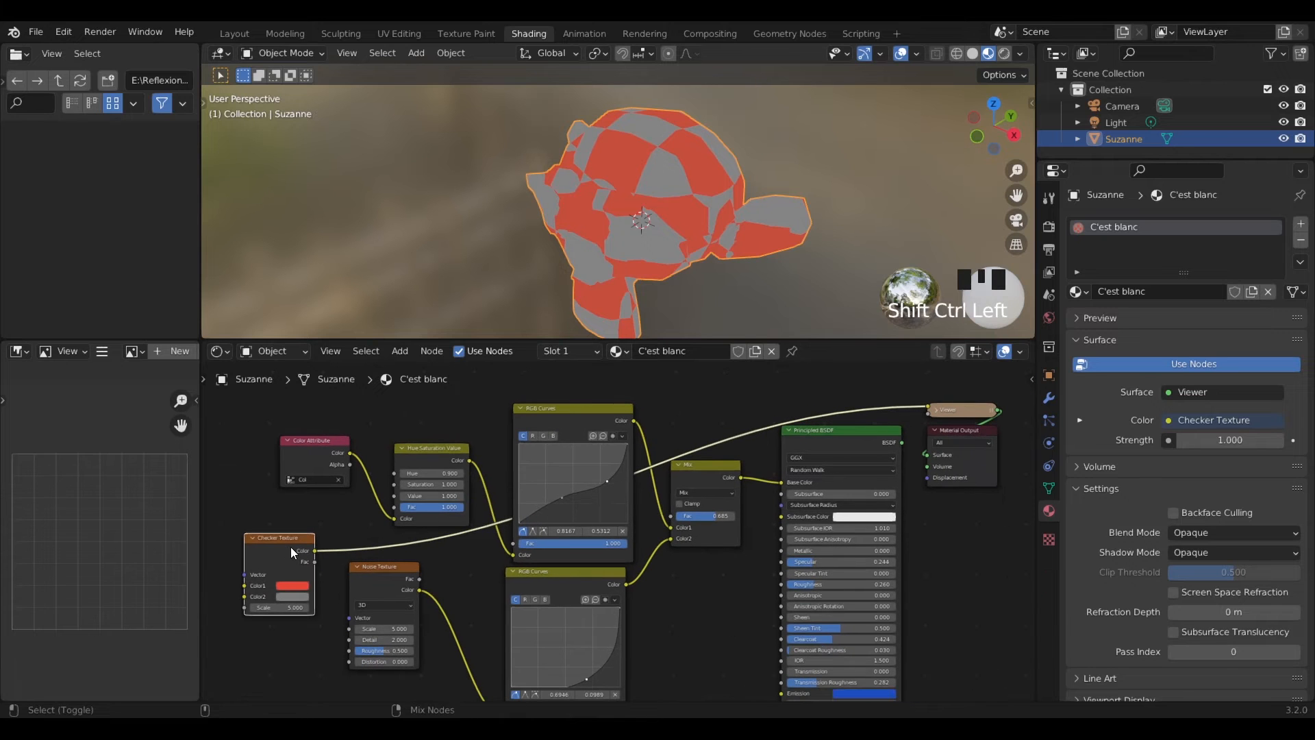
left_click(276, 544, "ctrl+shift")
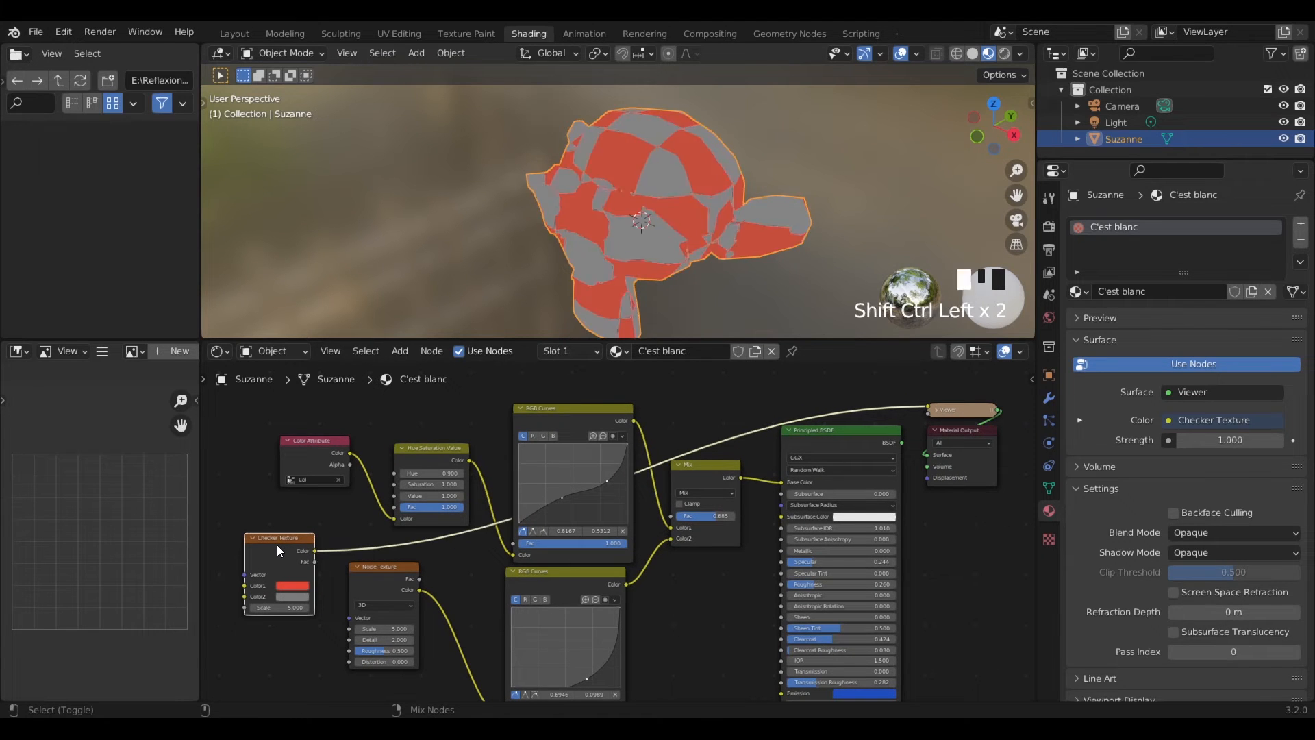
left_click(803, 436, "ctrl+shift")
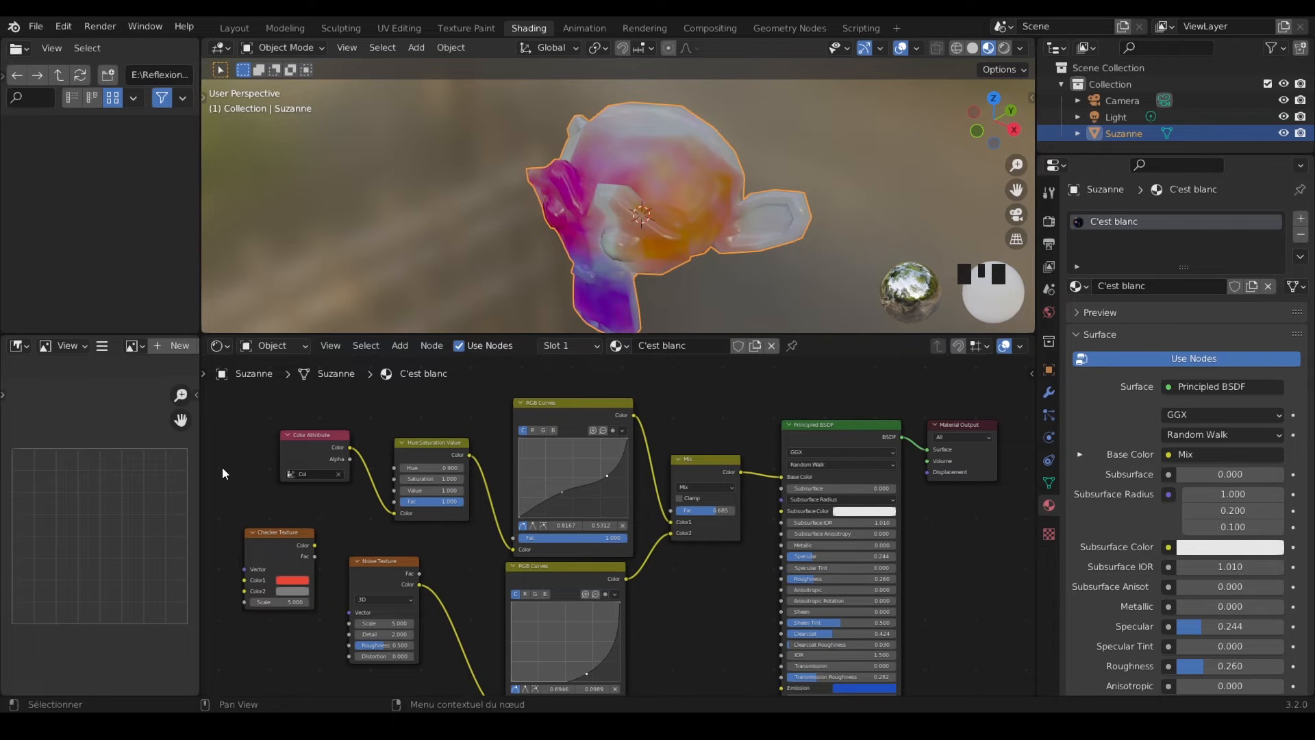
Step: Enable the Node Wrangler add-on in the preferences, look at its details, and close the preferences
left_click(68, 30)
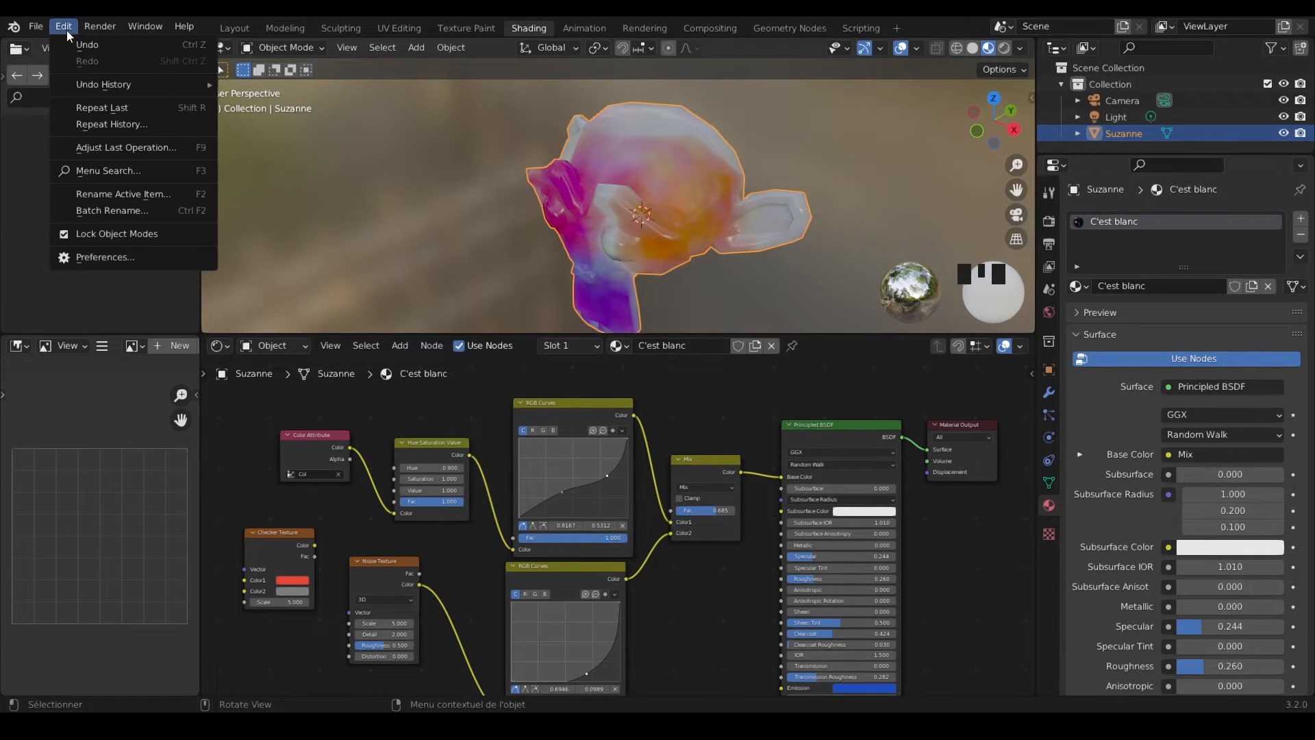
left_click(113, 258)
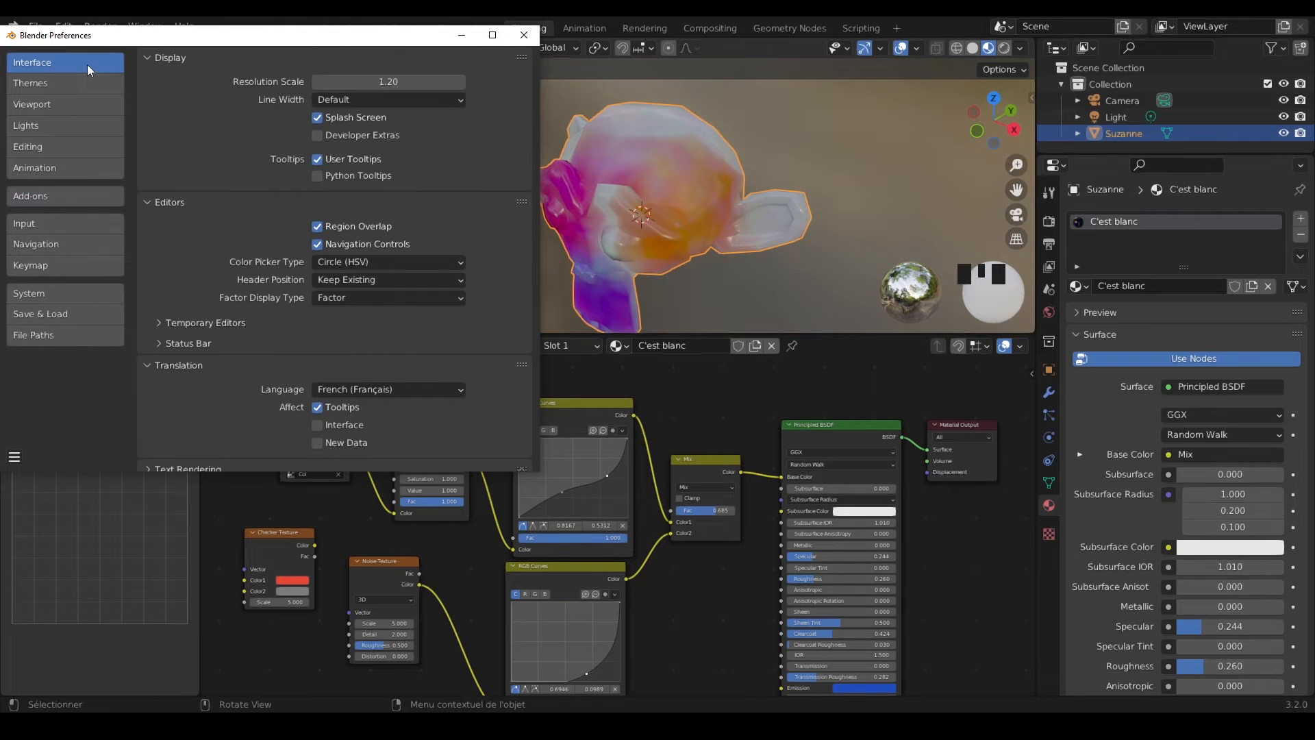
left_click(69, 104)
left_click(43, 196)
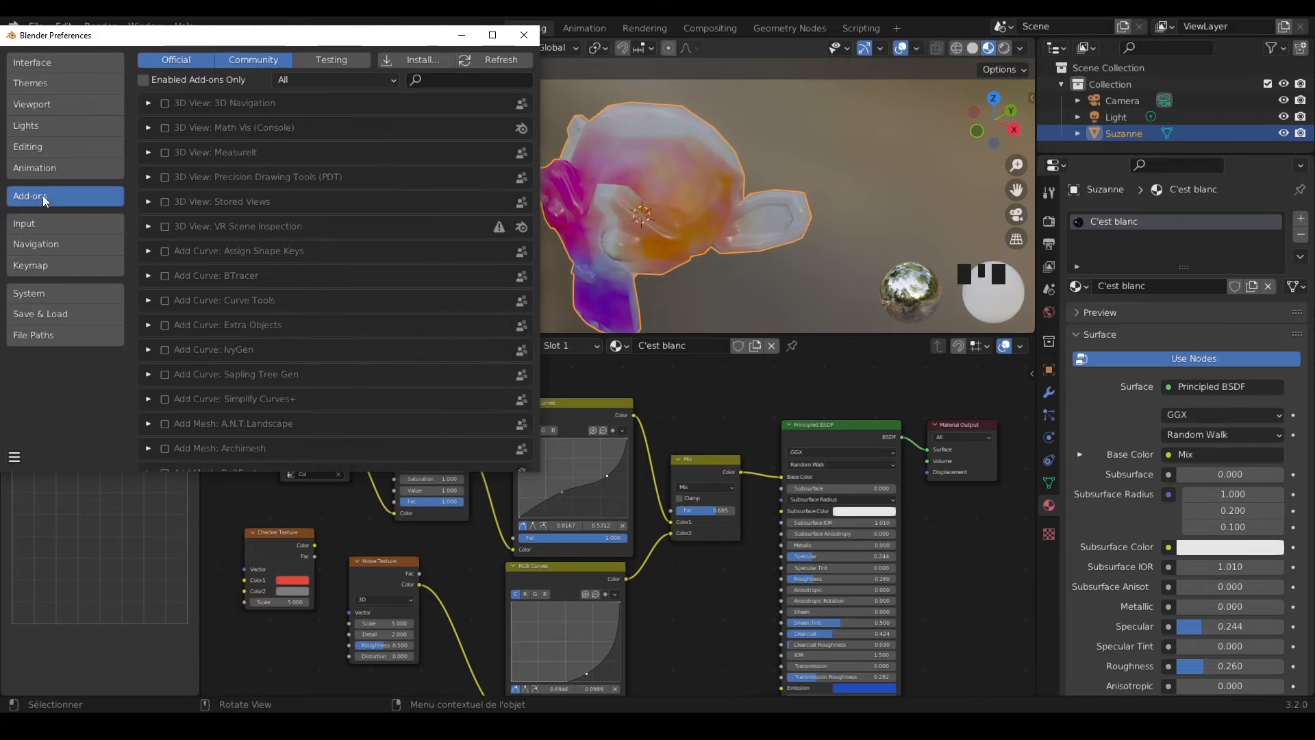
left_click(456, 81)
type("node")
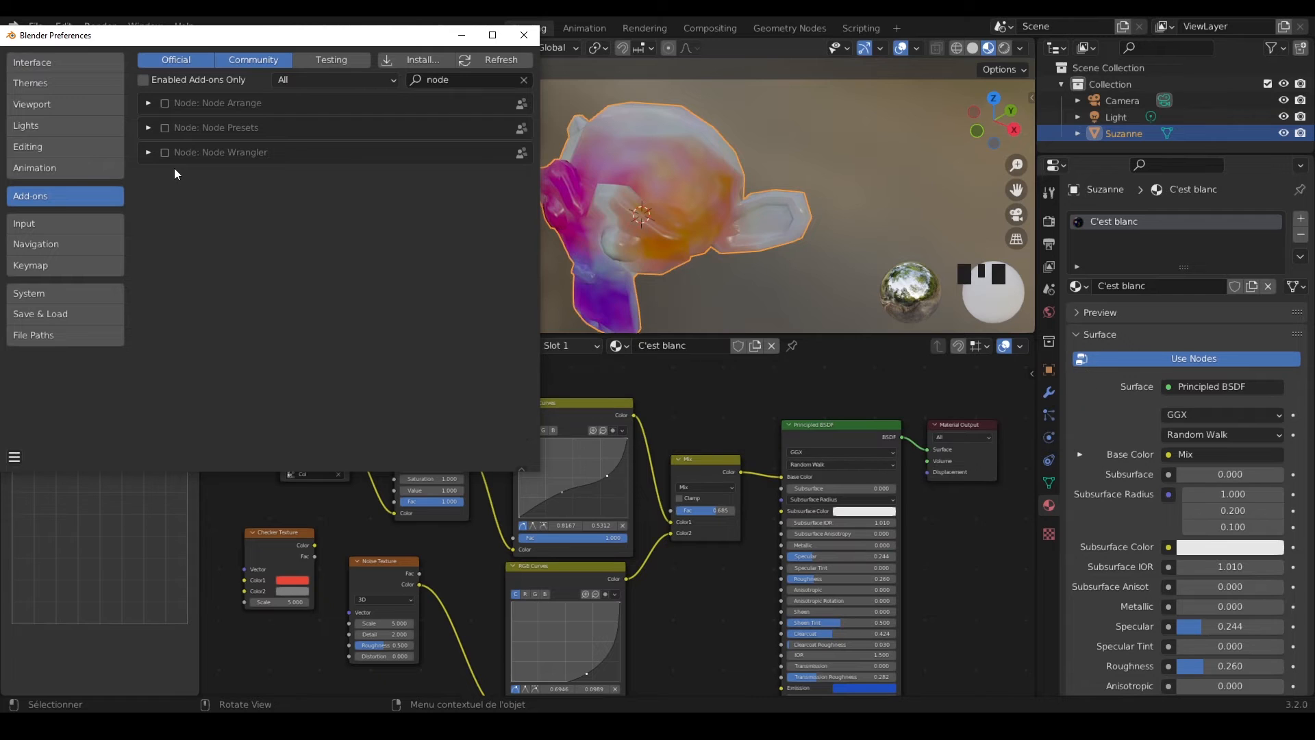
left_click(165, 153)
left_click(146, 153)
left_click(146, 153)
left_click(518, 42)
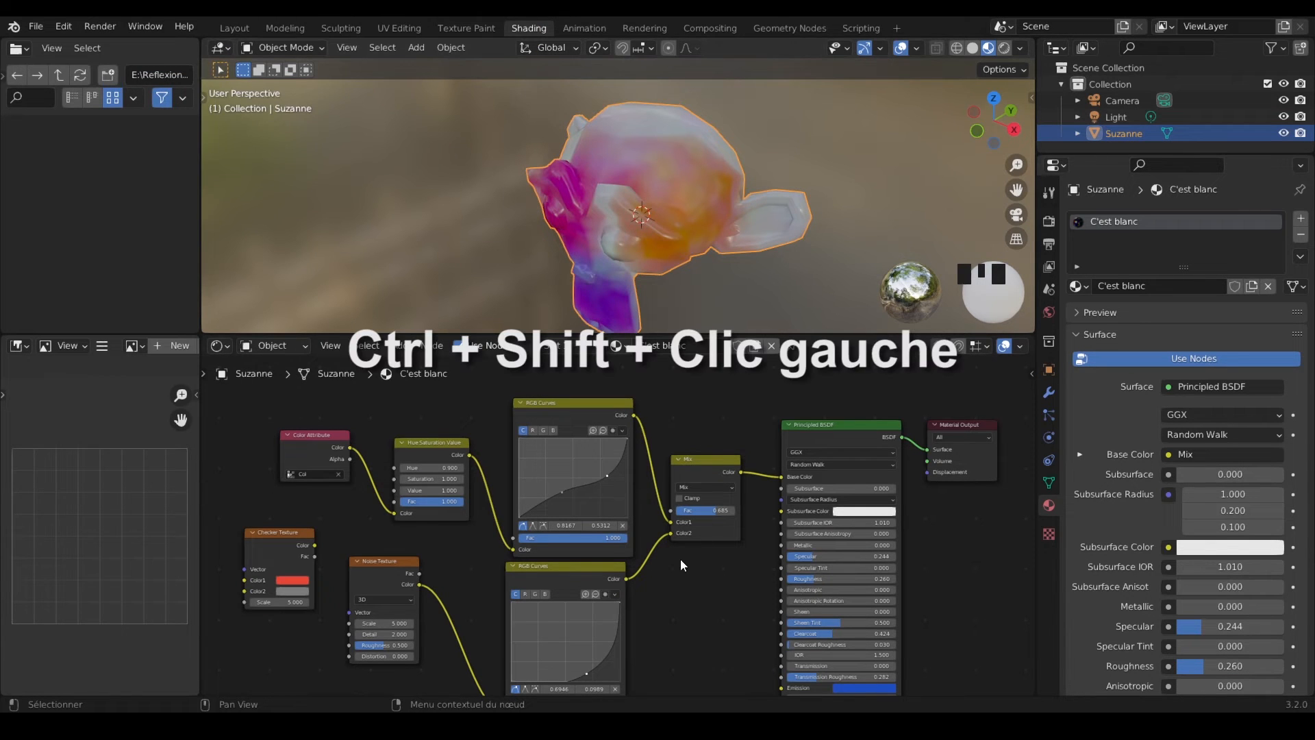
Step: Cycle the Viewer preview through the Checker Texture's Color and Fac outputs, and restore the Principled BSDF as material output
left_click(285, 545, "ctrl+shift")
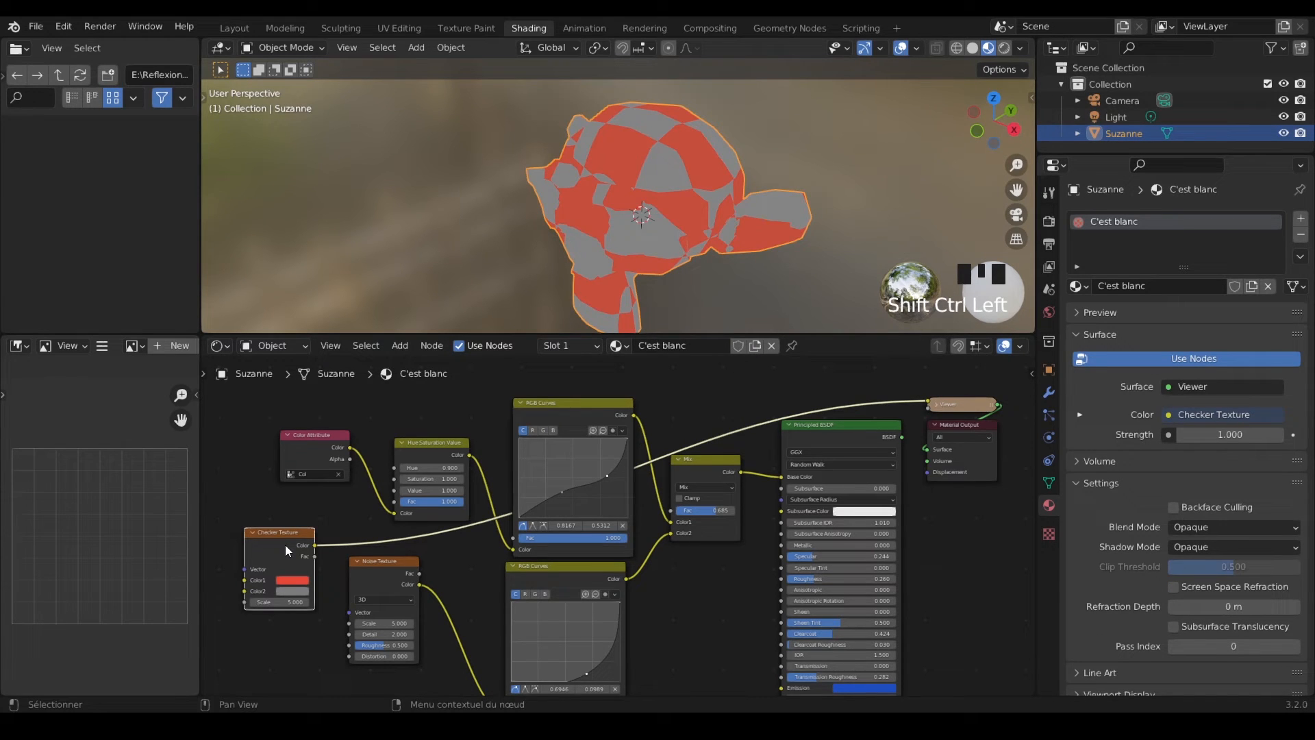
left_click(284, 545, "ctrl+shift")
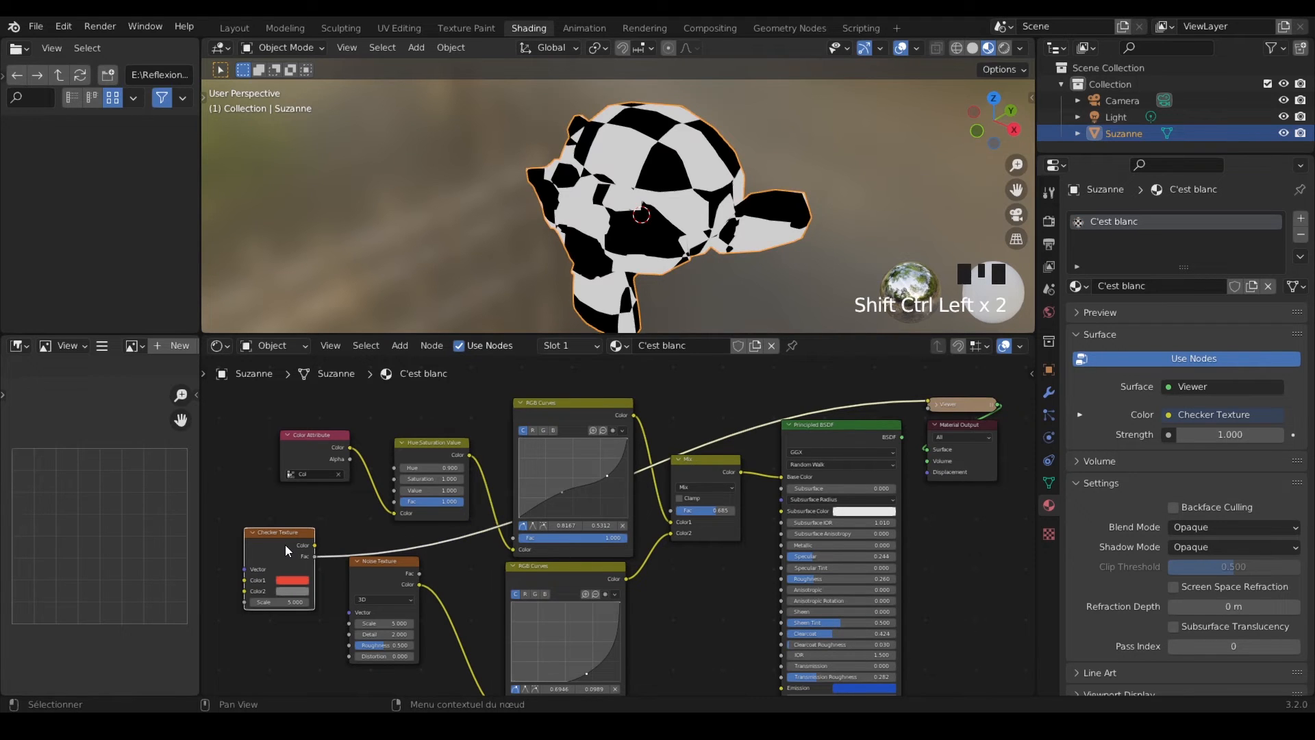
left_click(285, 544, "ctrl+shift")
left_click(285, 544, "ctrl+shift")
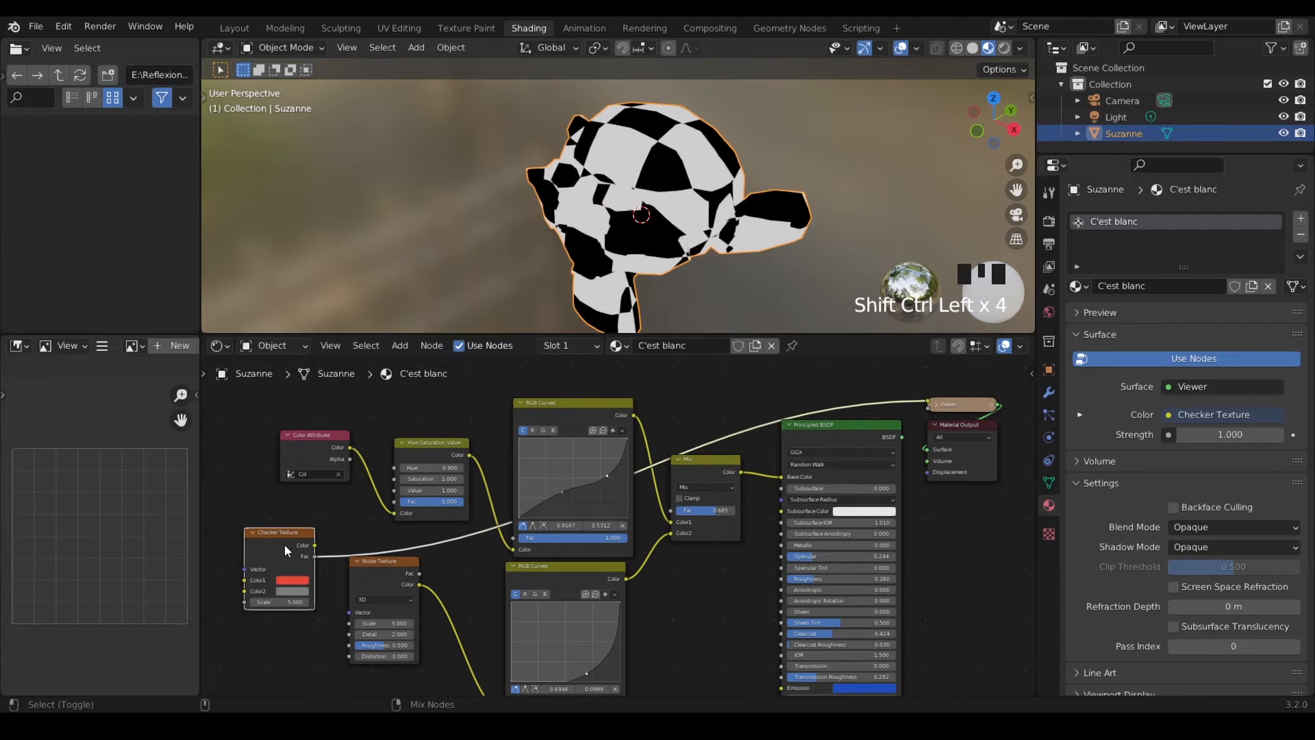
left_click(862, 429, "ctrl+shift")
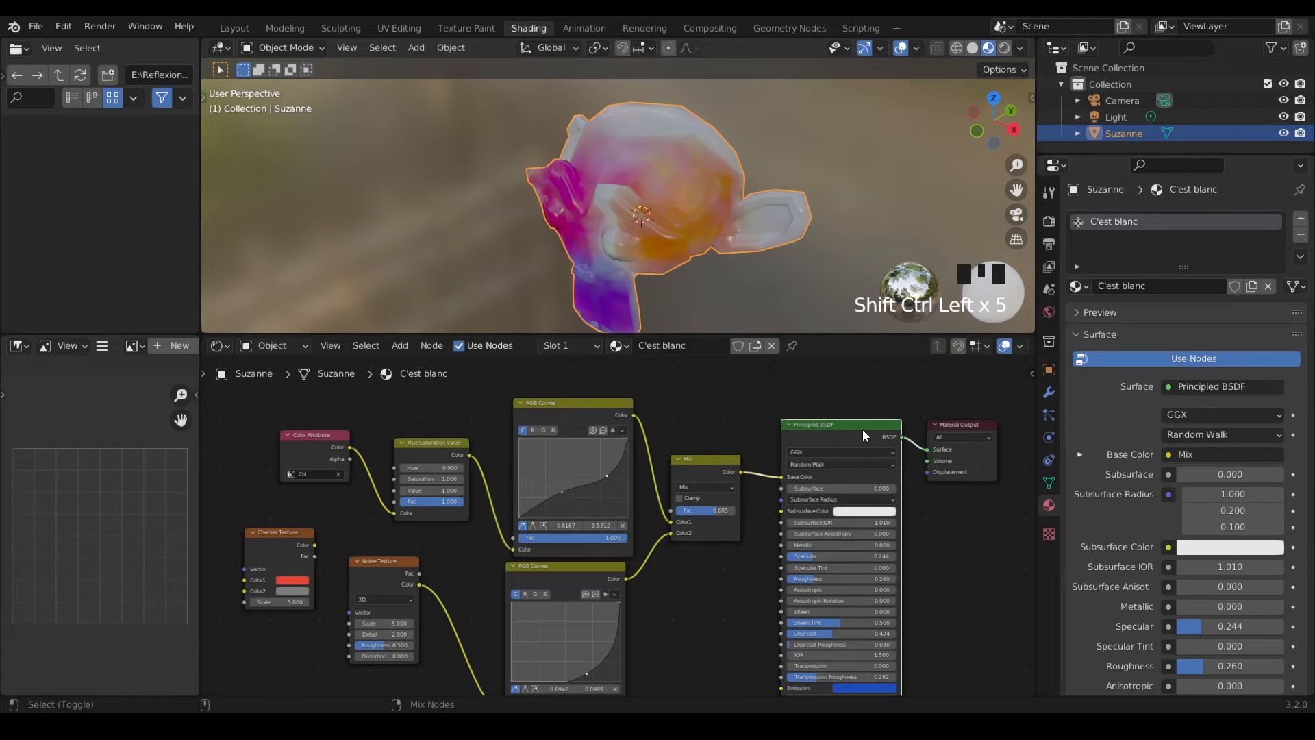
Step: Preview the Checker Texture on the monkey again, ending with its black-and-white Fac output
scroll(519, 579, "up", 2)
middle_click_drag(519, 579, 512, 578)
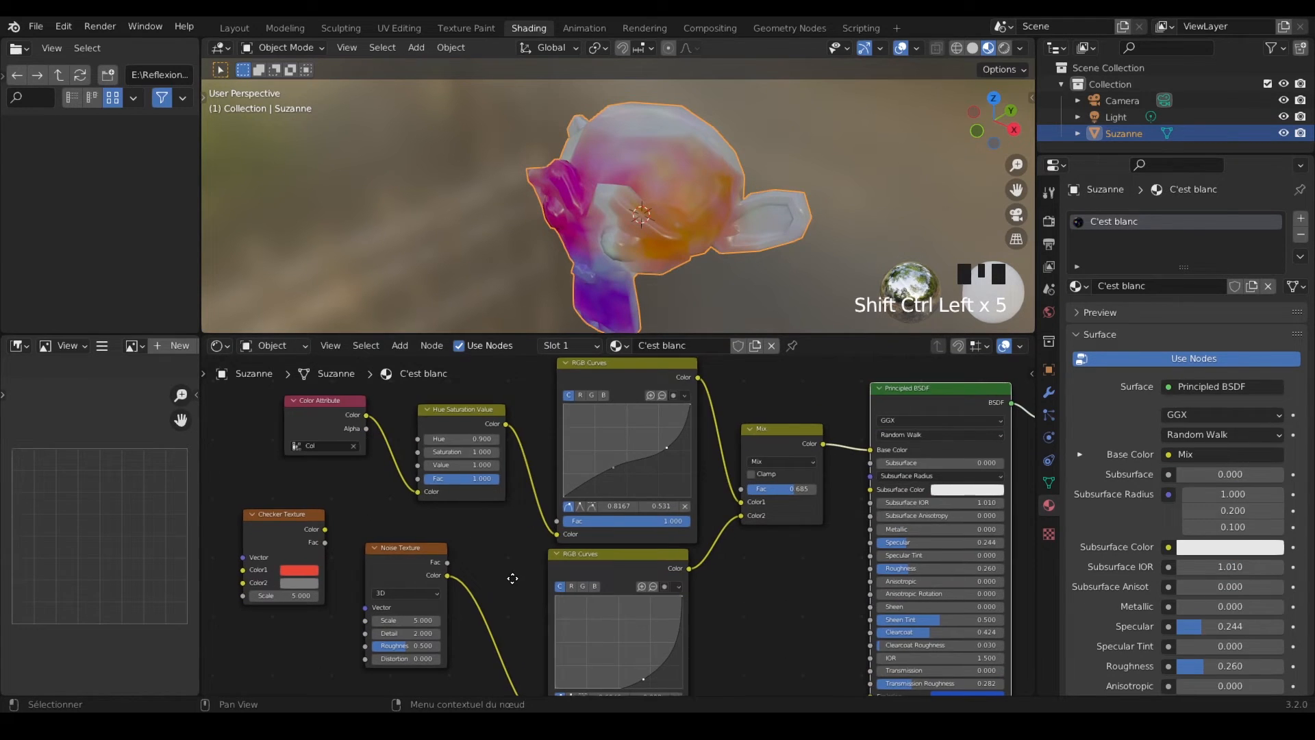
left_click(285, 531, "ctrl+shift")
left_click(282, 533, "ctrl+shift")
left_click(282, 533, "ctrl+shift")
left_click(282, 533, "ctrl+shift")
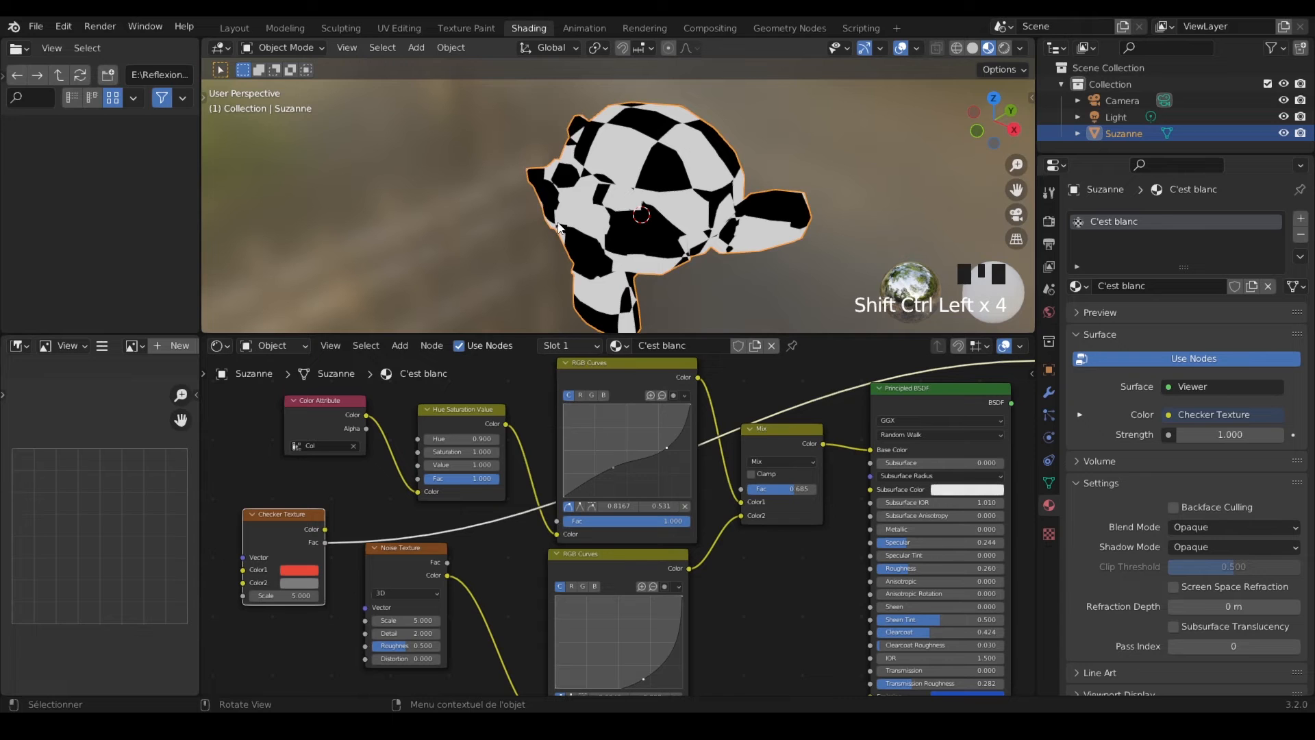
Step: Return the material output to the Principled BSDF and connect the Checker Texture's Fac output to the Mix node's Fac input
left_click(930, 396, "ctrl+shift")
left_click_drag(324, 543, 743, 489)
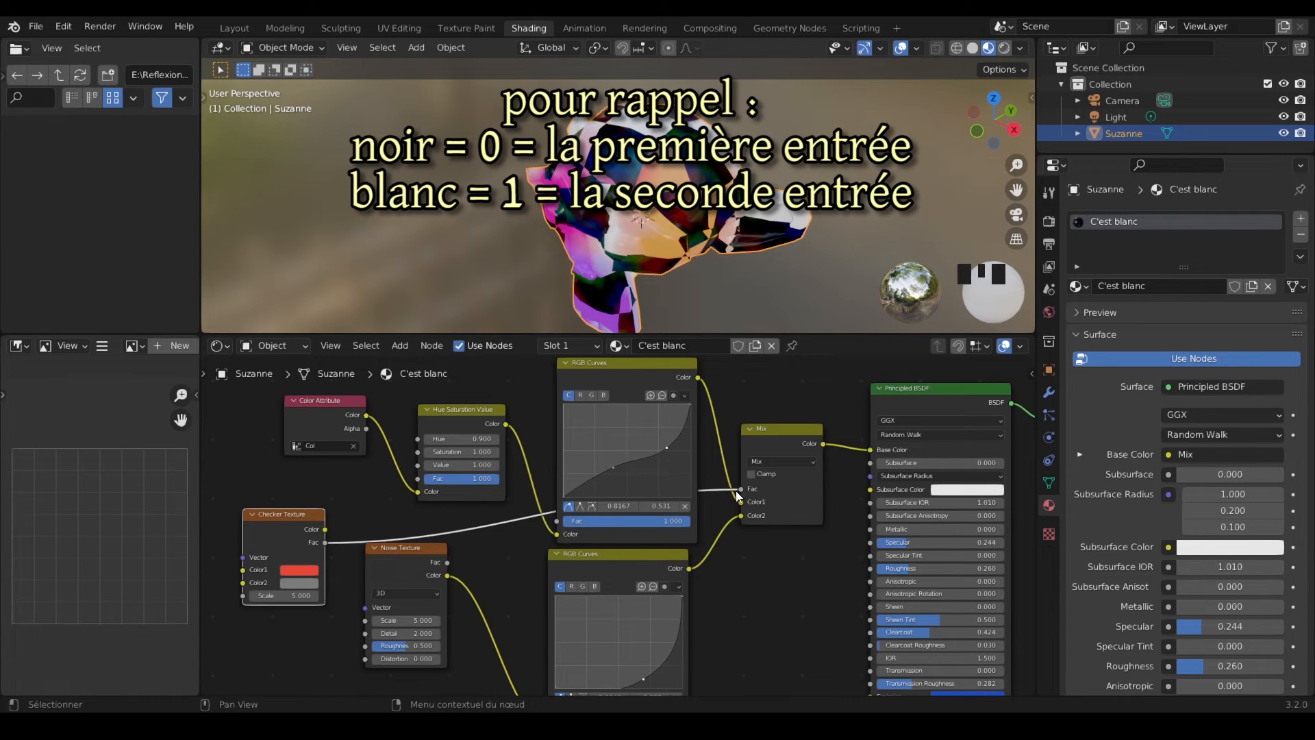
middle_click_drag(603, 222, 802, 197, "shift")
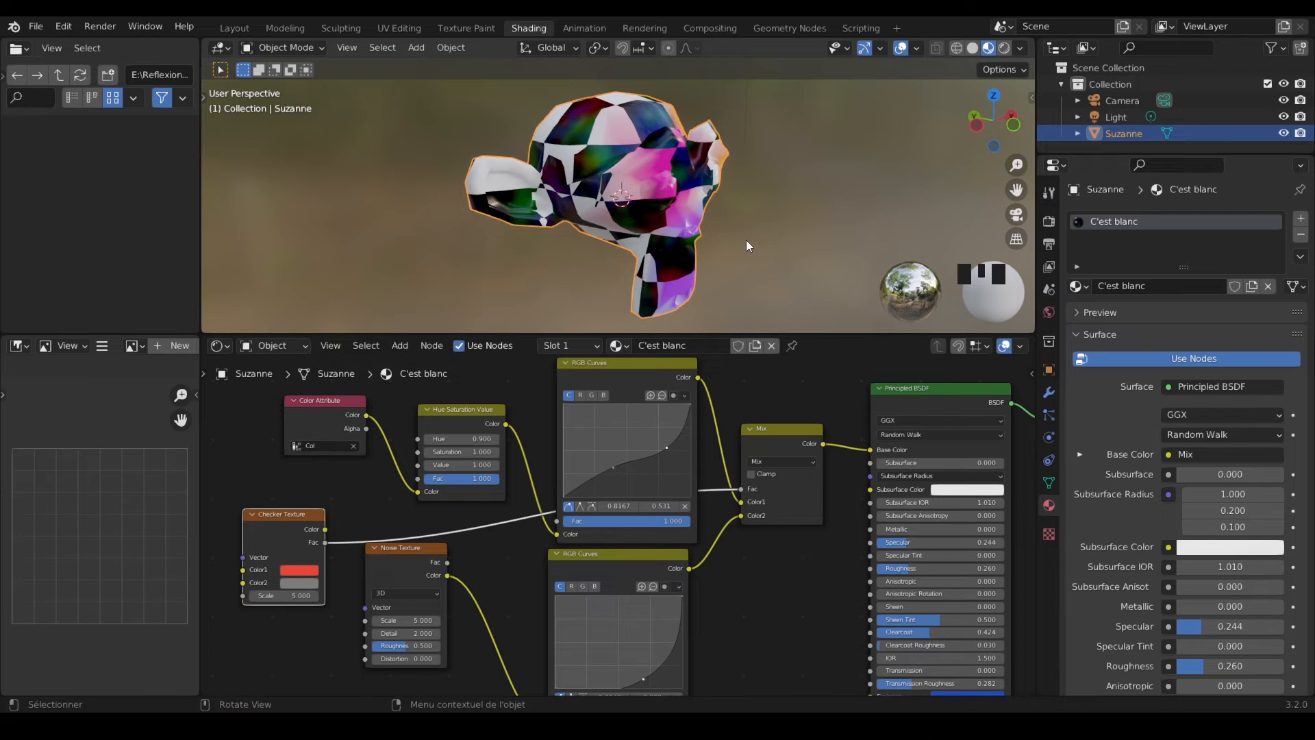
Step: Insert a keyframe on the Checker Texture's Scale value and remove it again
right_click(282, 594)
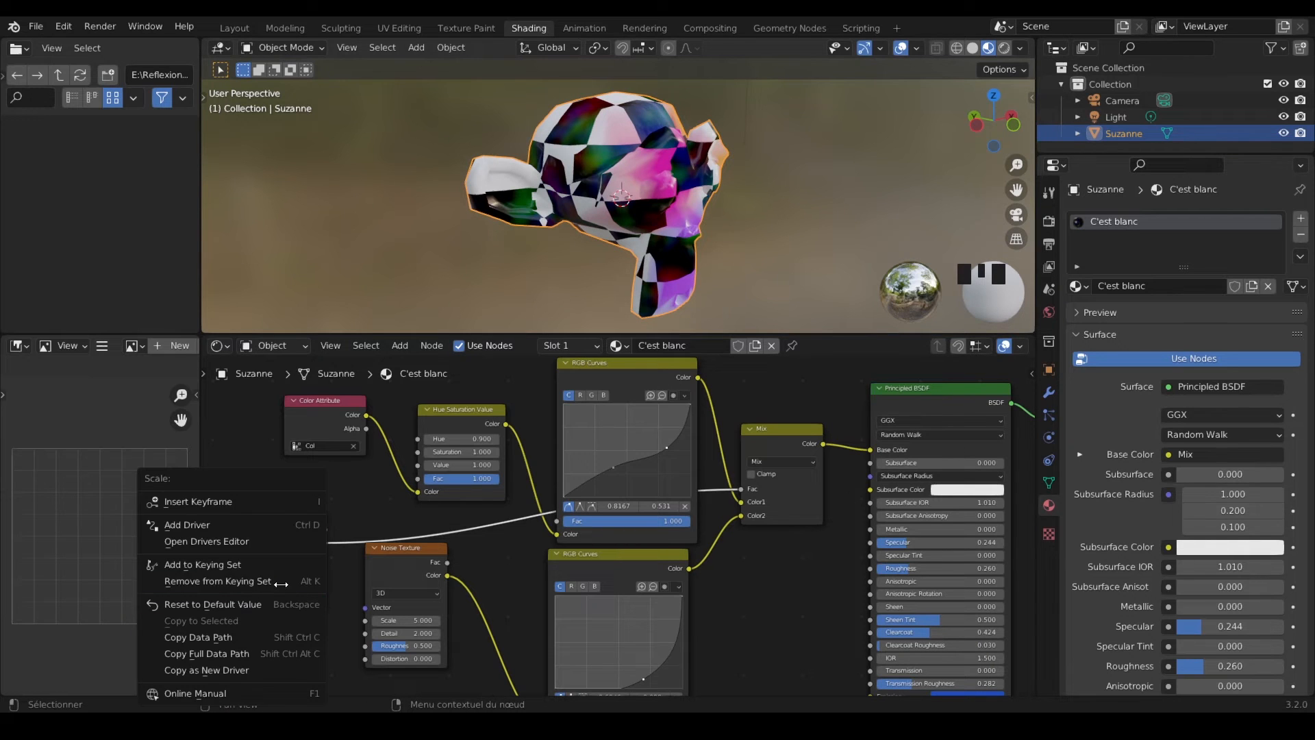
left_click(251, 502)
right_click(275, 548)
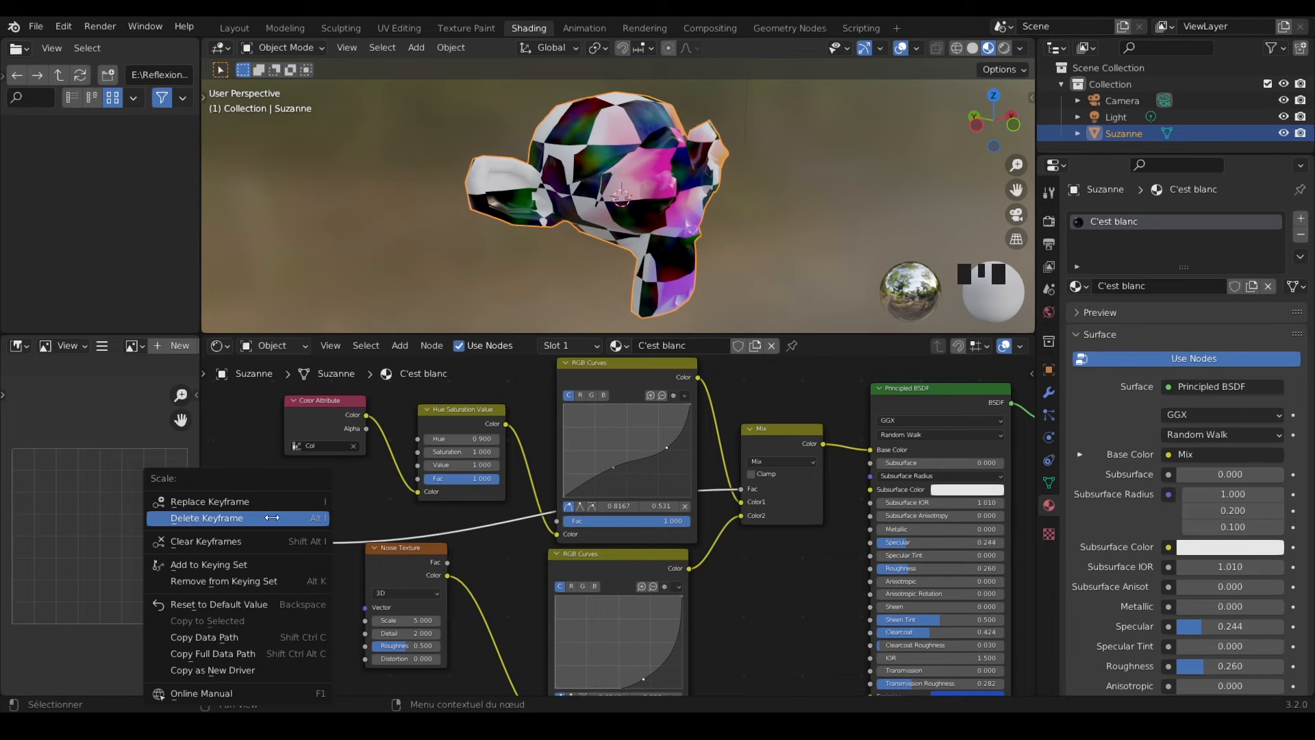
right_click(276, 518)
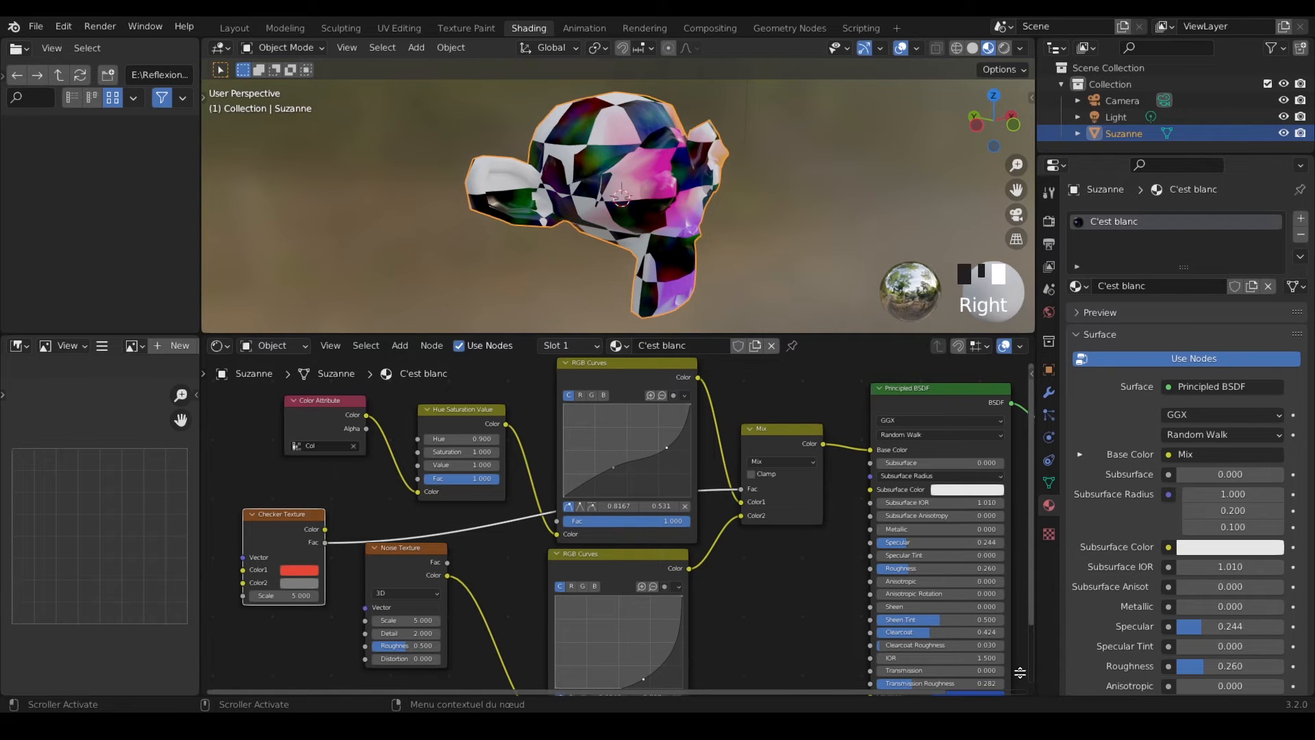
Step: Split the shader editor horizontally and turn the new lower area into a Timeline
left_click_drag(1030, 693, 1029, 547)
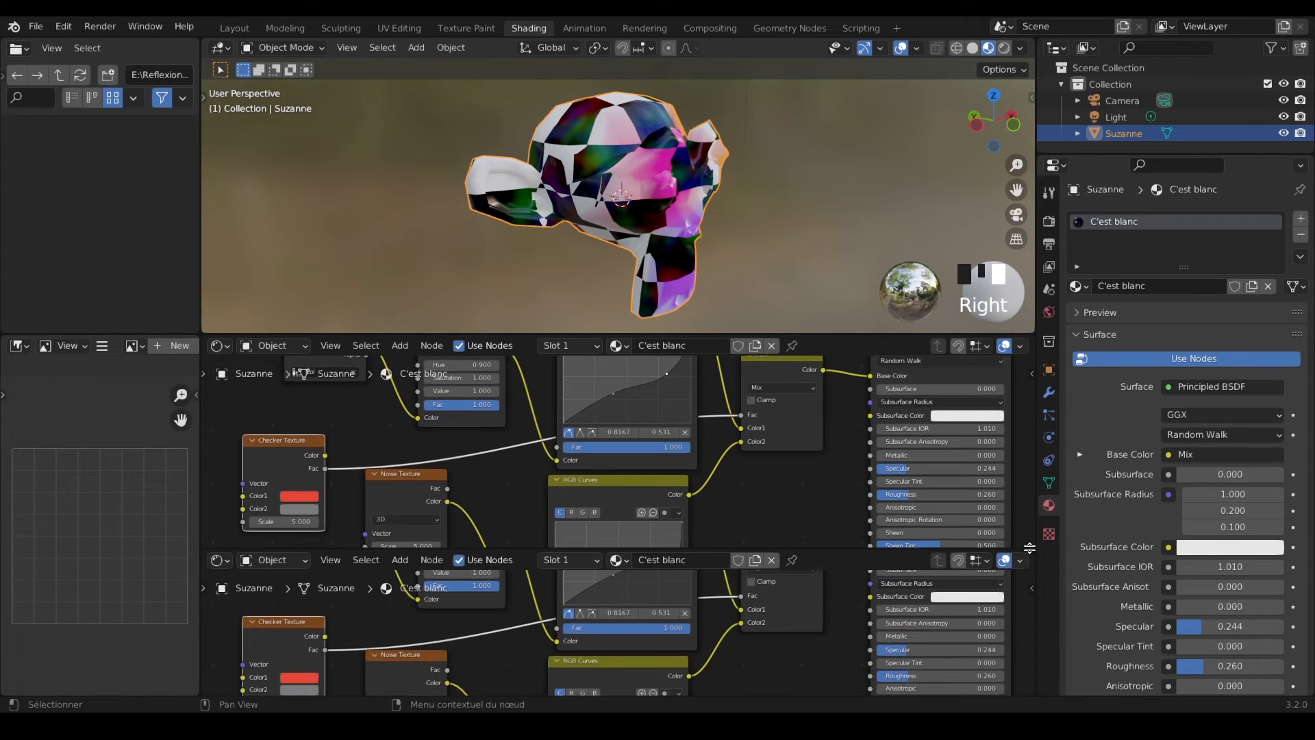
left_click(218, 559)
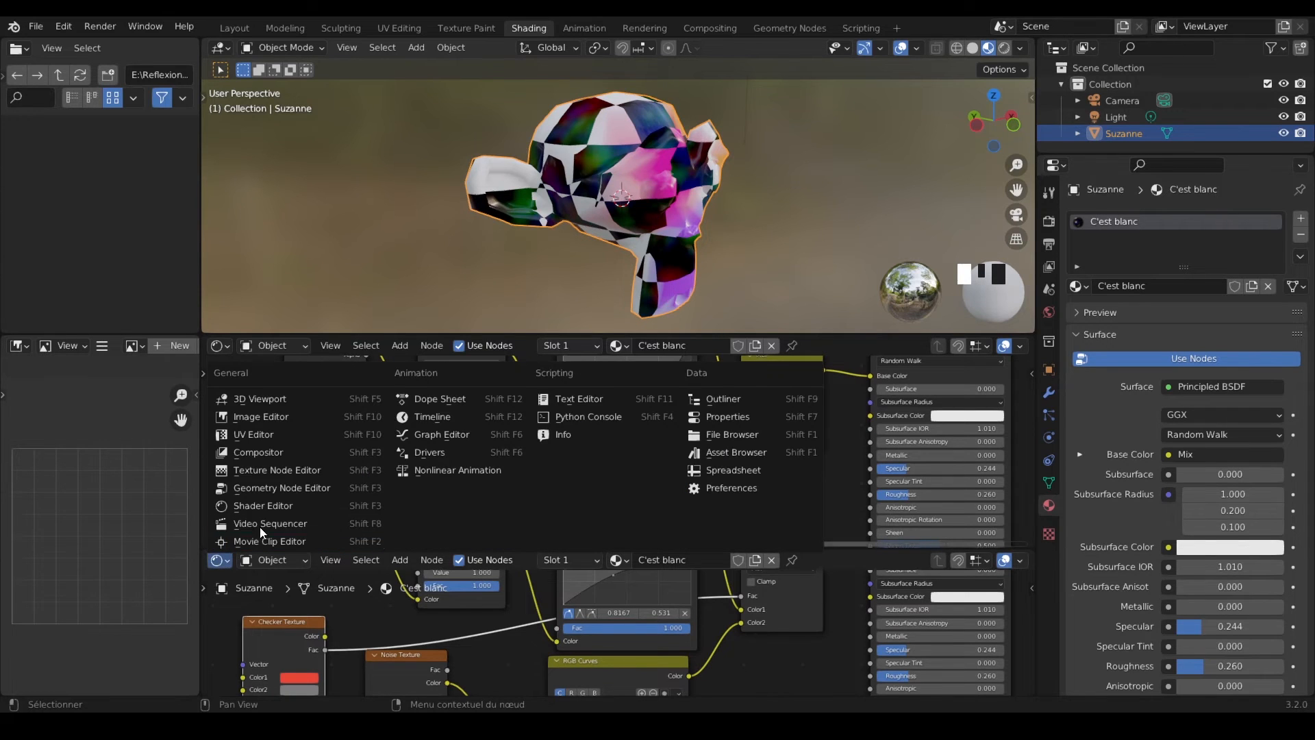
left_click(453, 416)
Step: Go to frame 0 and insert a keyframe on the Checker Texture's Scale
left_click_drag(421, 584, 372, 569)
middle_click_drag(343, 531, 391, 504)
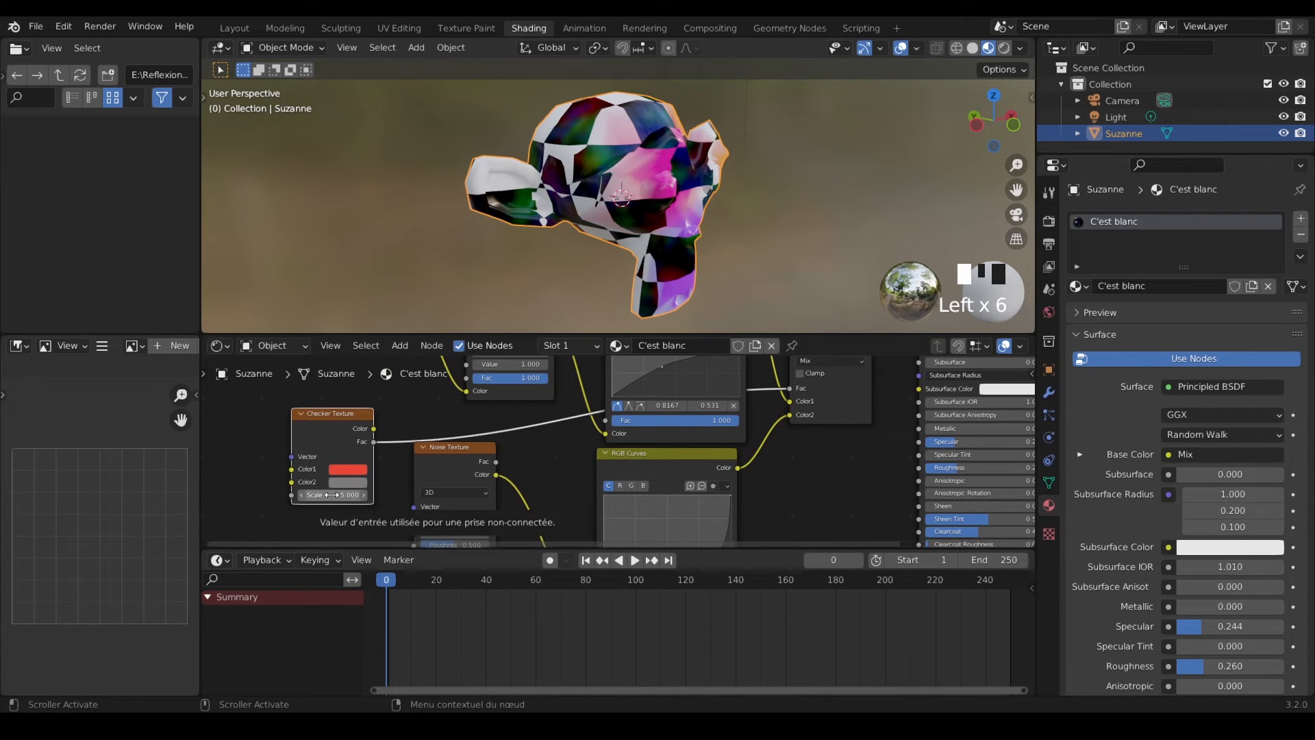
key("i")
Step: Go to frame 250, set the Checker Texture's Scale to 11.5, and keyframe it
left_click_drag(548, 590, 1013, 595)
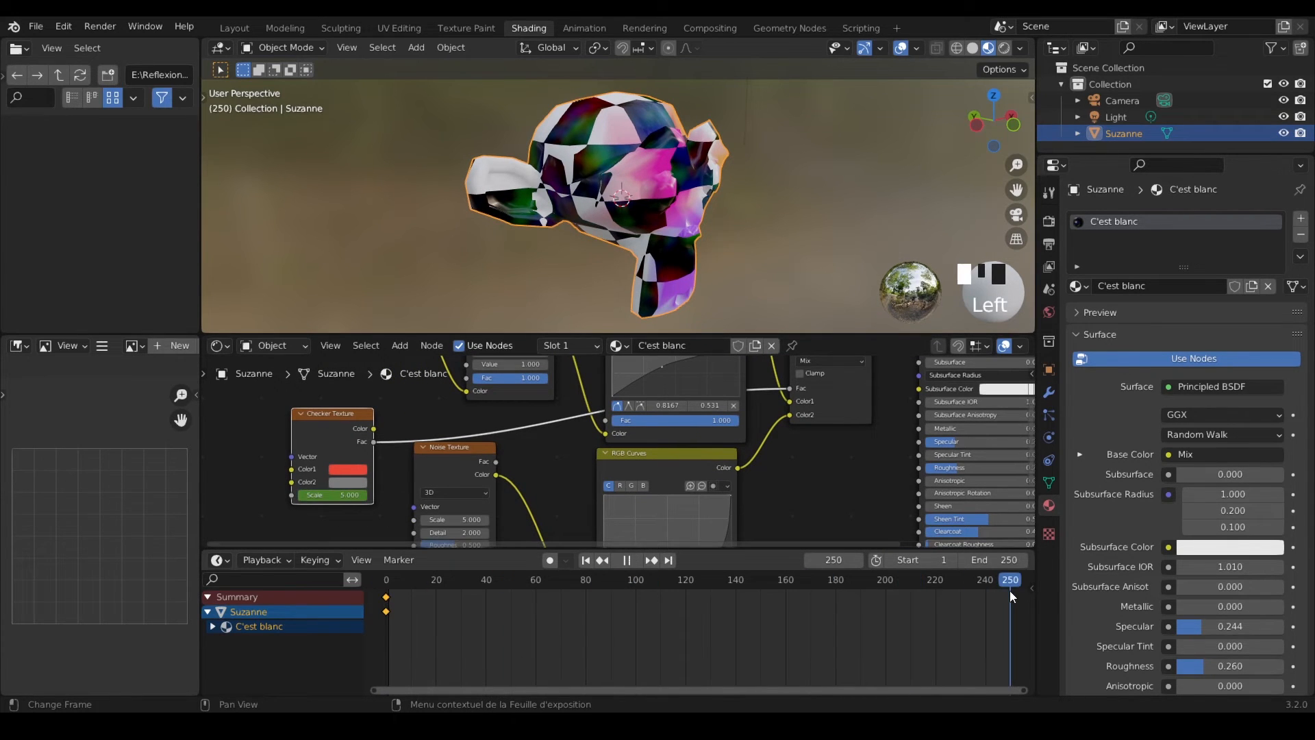
left_click_drag(331, 494, 352, 495)
key("i")
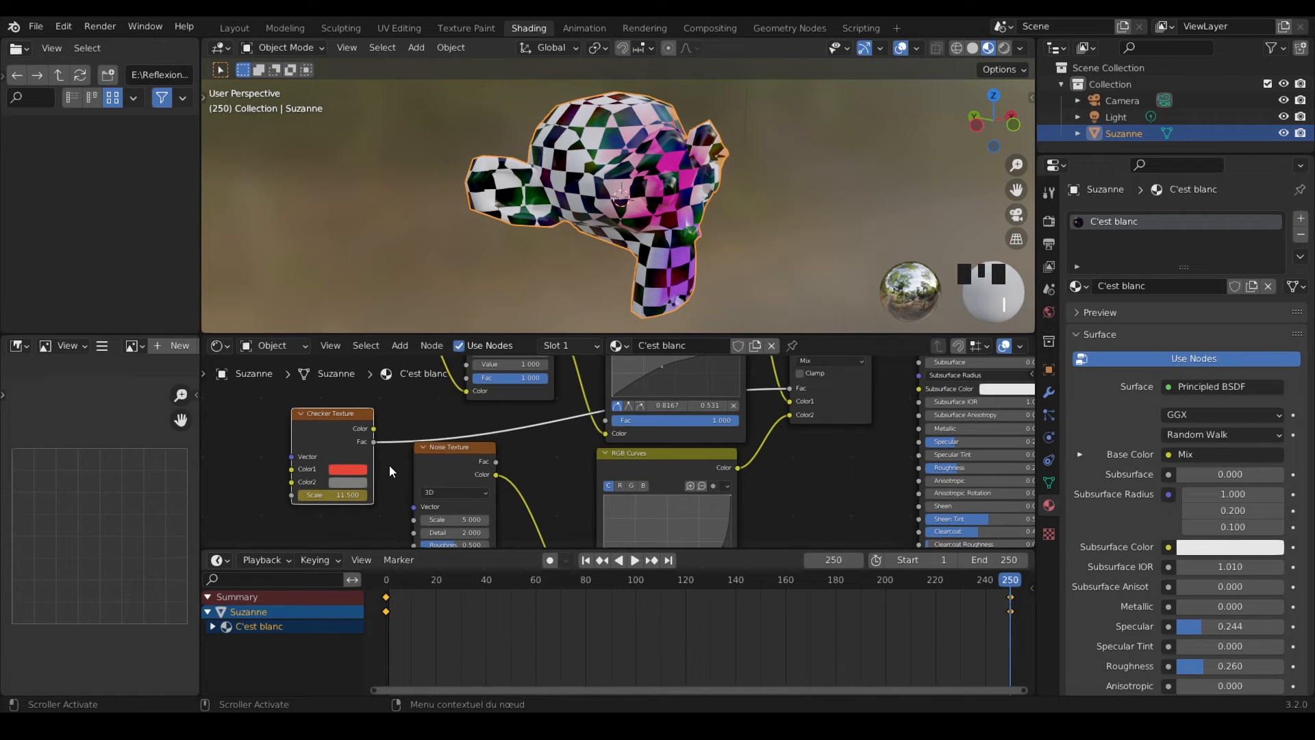
Step: Play the animation of the checker pattern on the monkey and stop it near the last frame
left_click(445, 467)
left_click(344, 427)
left_click(406, 470)
left_click(1008, 581)
key("space")
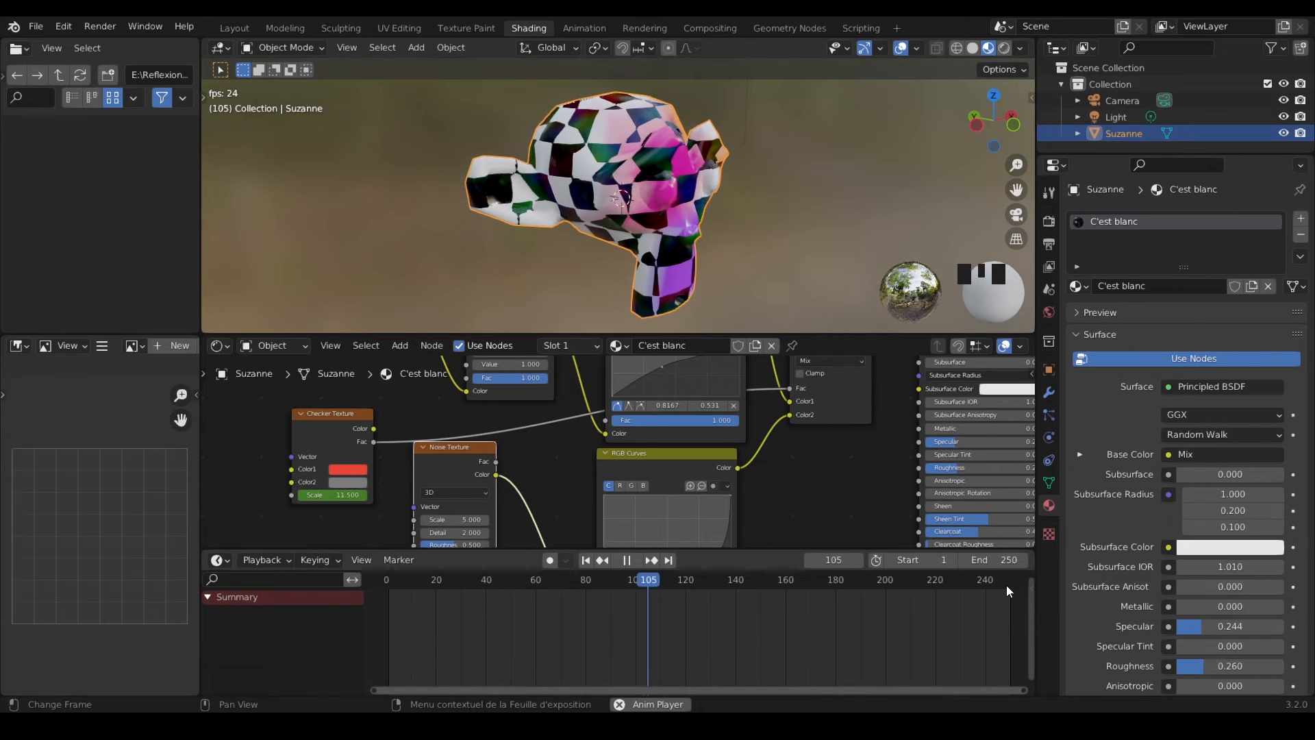
left_click(1005, 585)
key("space")
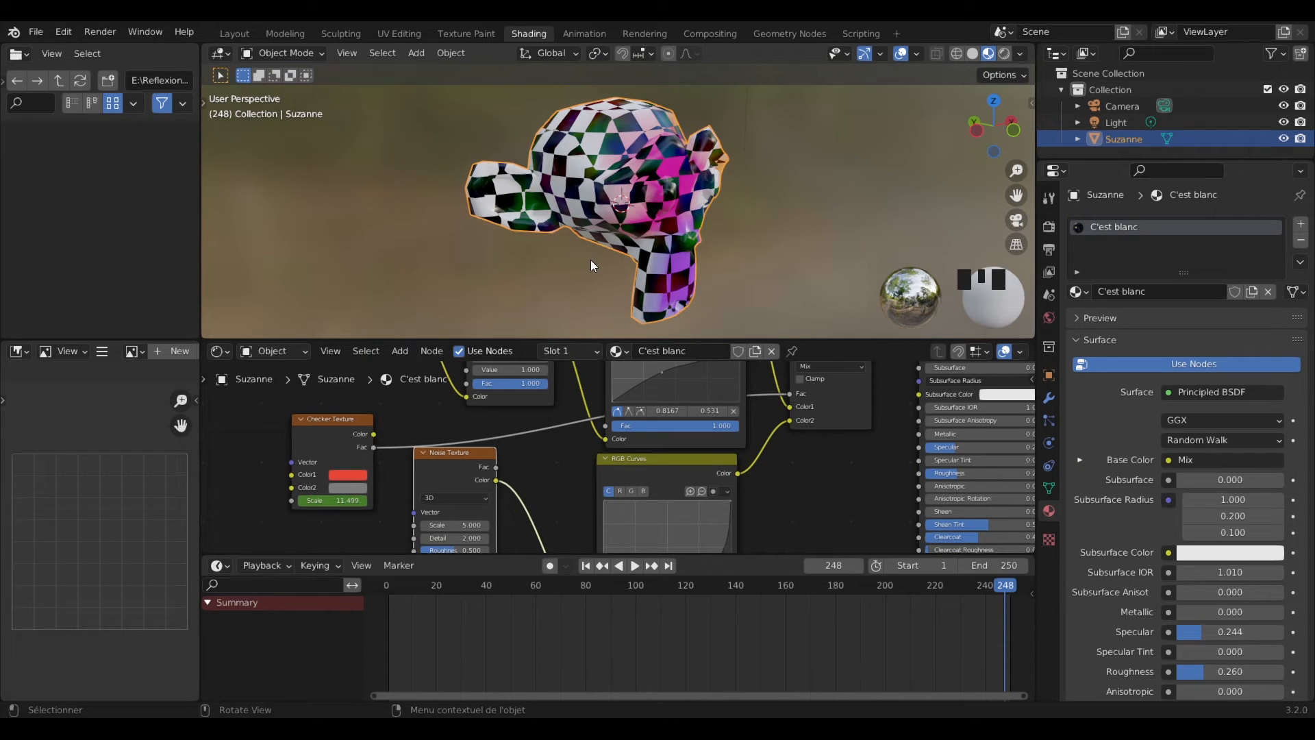
Step: Start a new file with the default scene
left_click(36, 32)
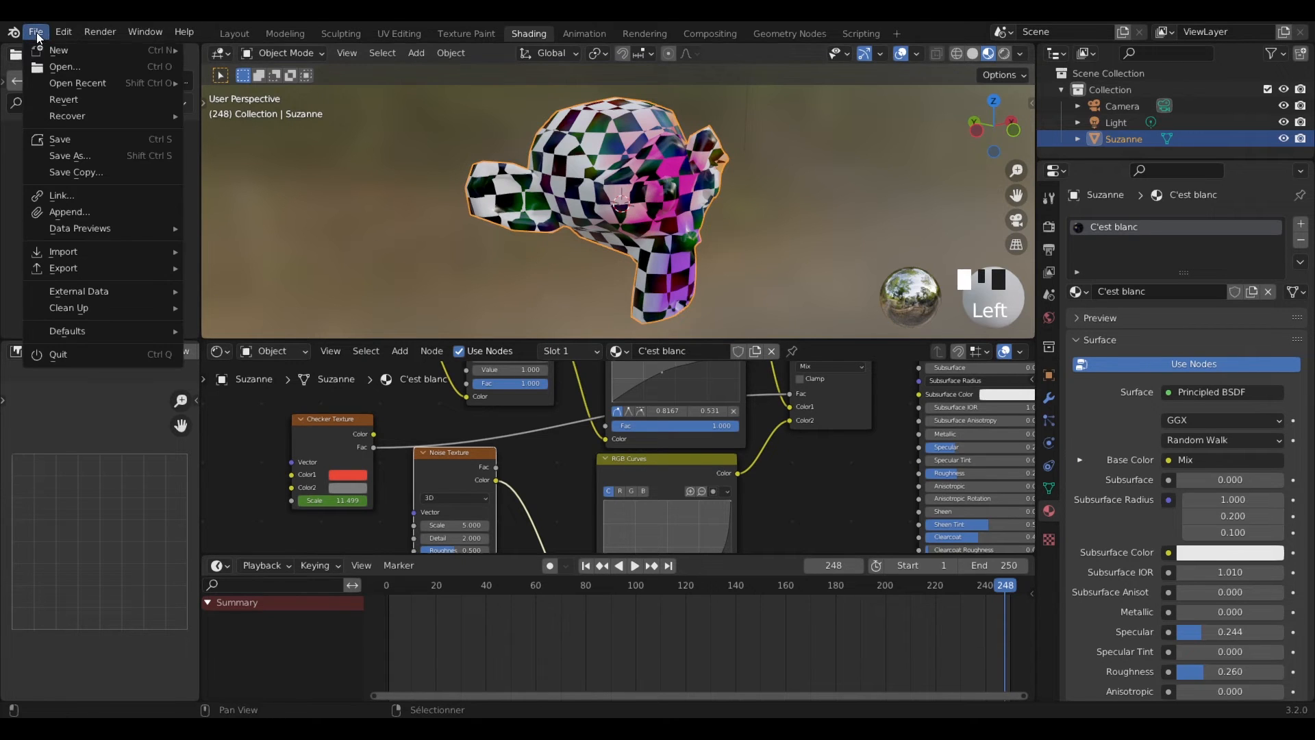
mouse_move(43, 53)
left_click(226, 50)
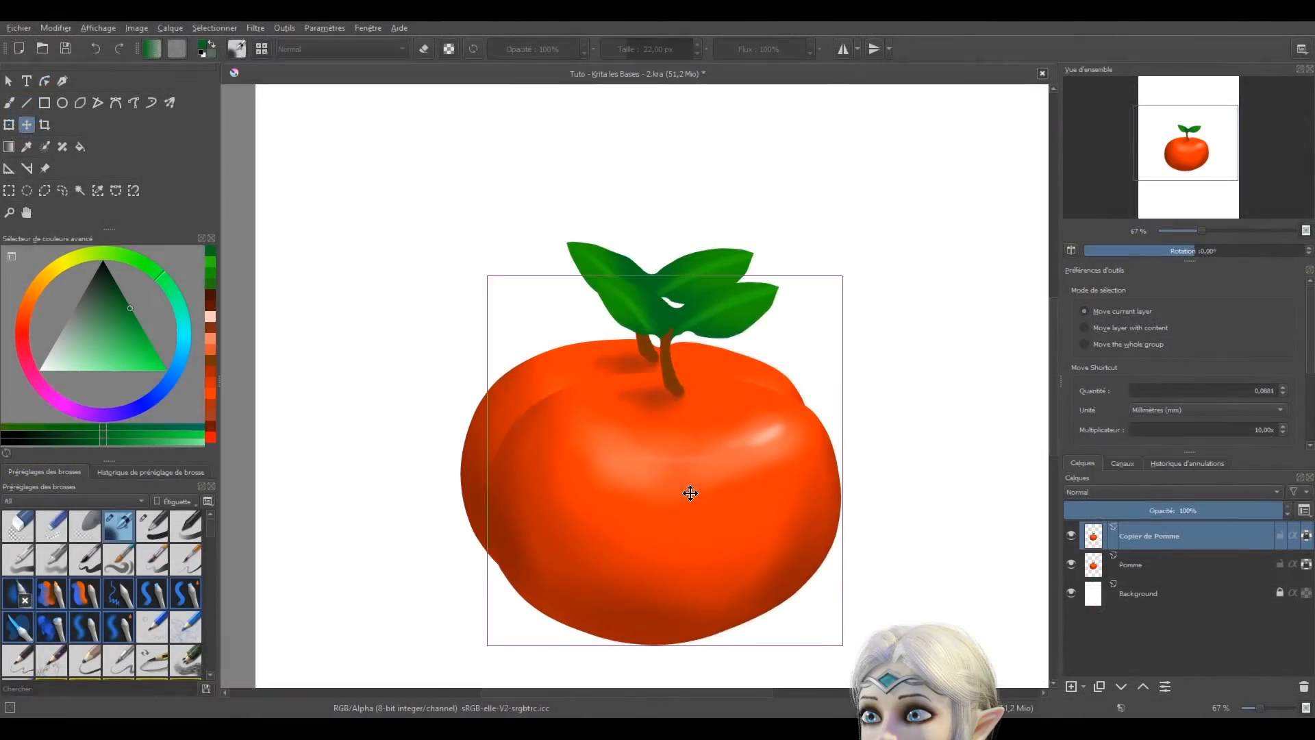
Step: In Krita, move the copied apple layer away from the original apple
left_click_drag(690, 487, 864, 460)
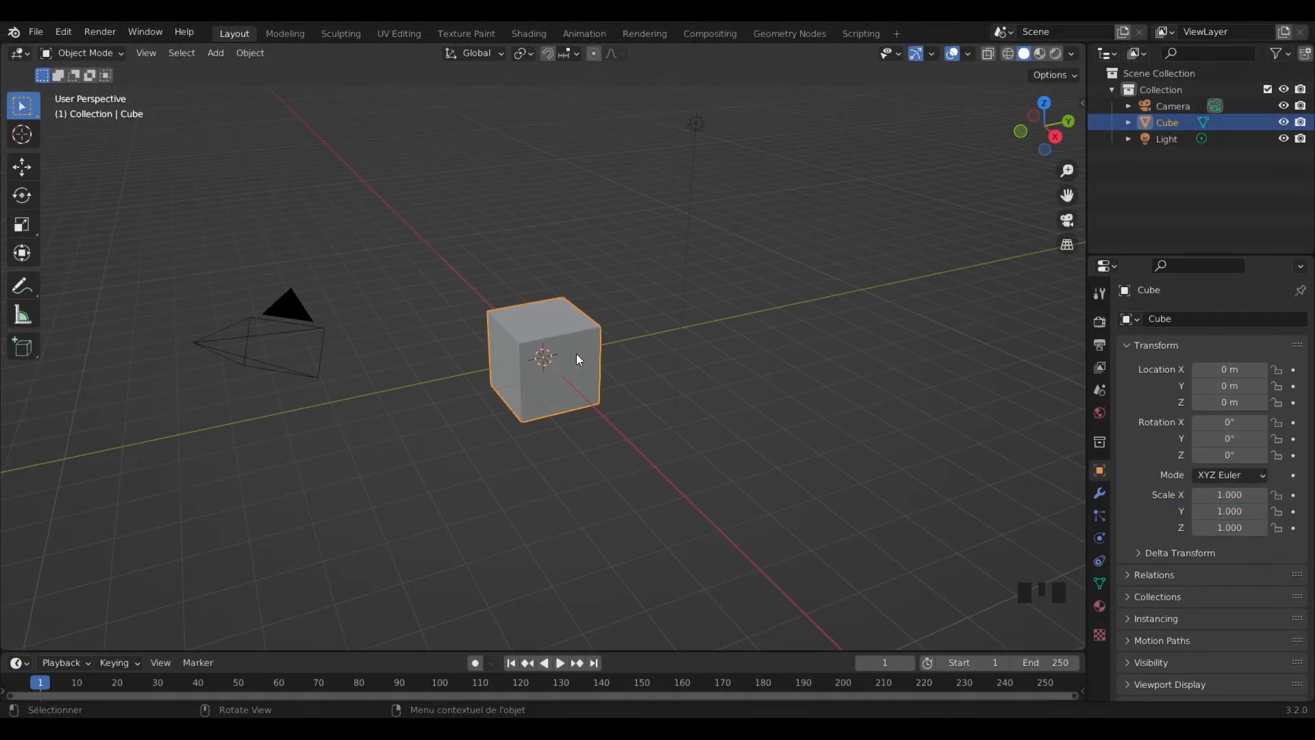
Step: In Blender, delete the default cube and add a UV sphere in its place
key("x")
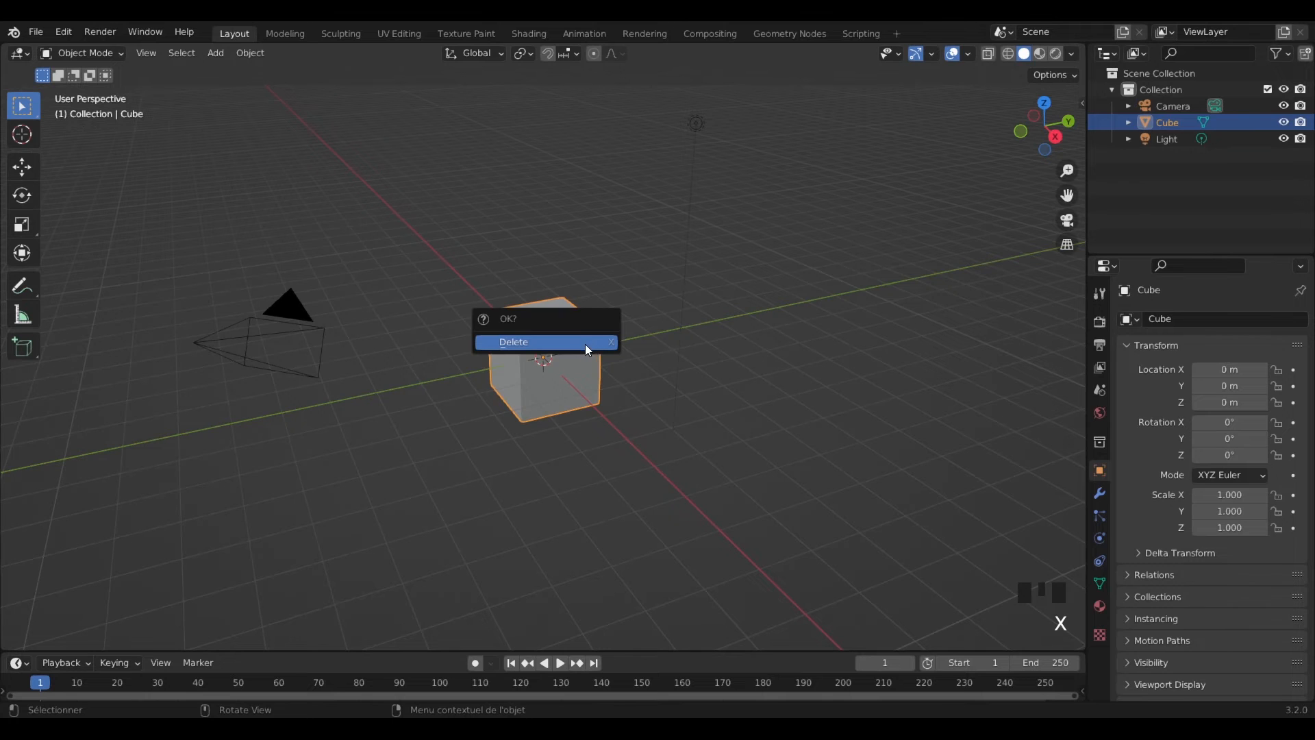
left_click(589, 342)
left_click(215, 54)
mouse_move(230, 75)
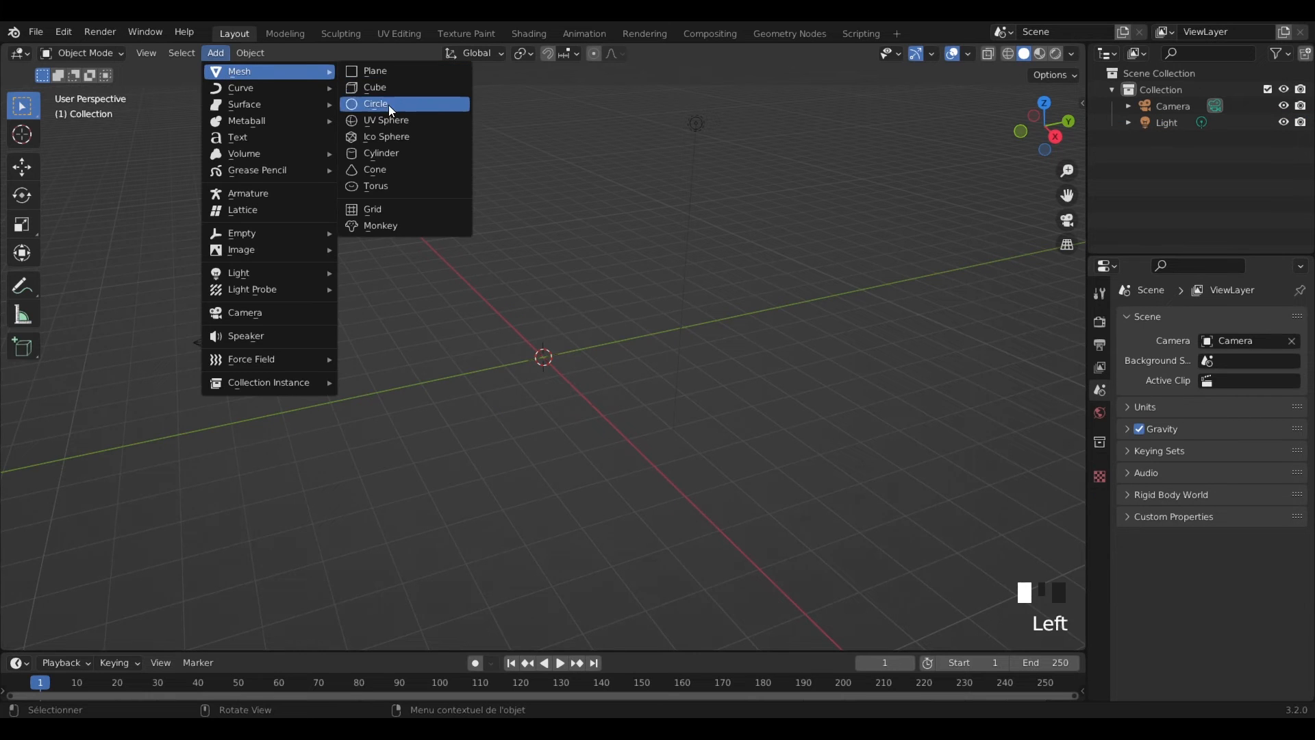
left_click(392, 127)
scroll(507, 324, "up", 5)
Step: Put the sphere into Edit Mode and turn on proportional editing
left_click(82, 53)
left_click(89, 82)
scroll(539, 258, "up", 1)
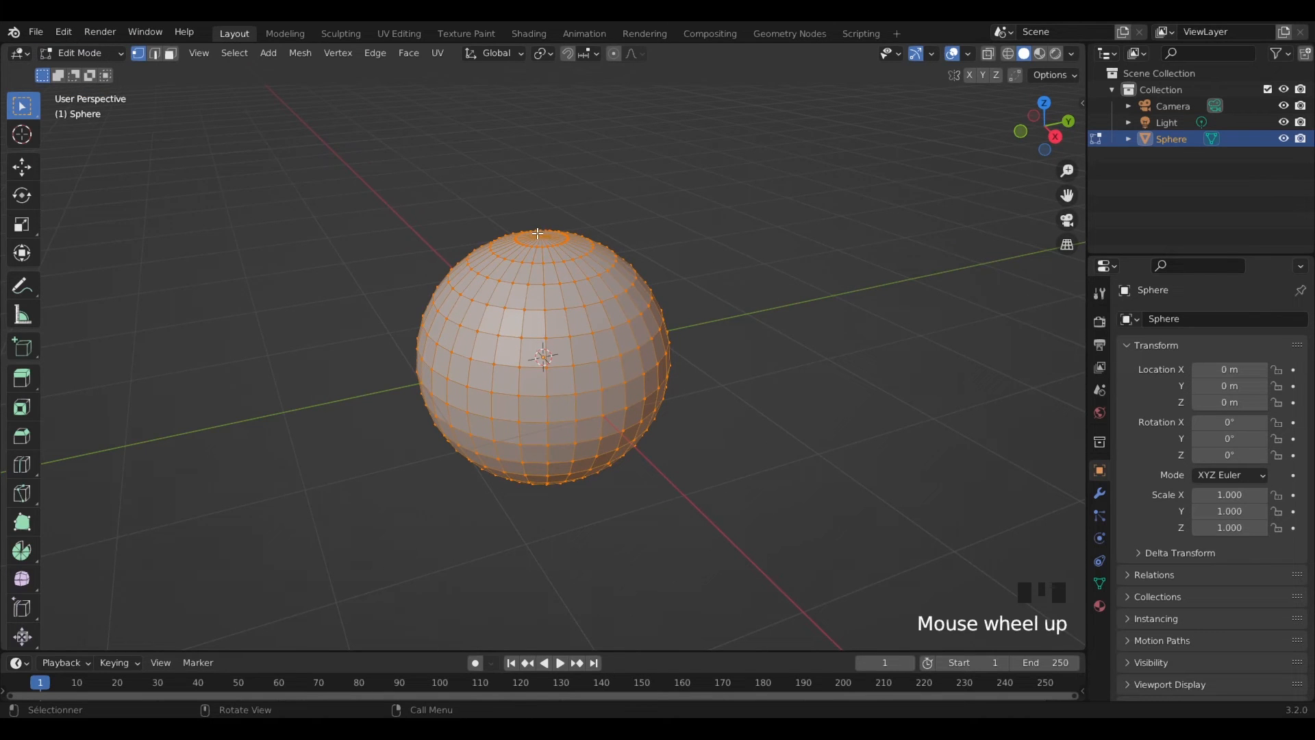
left_click(614, 56)
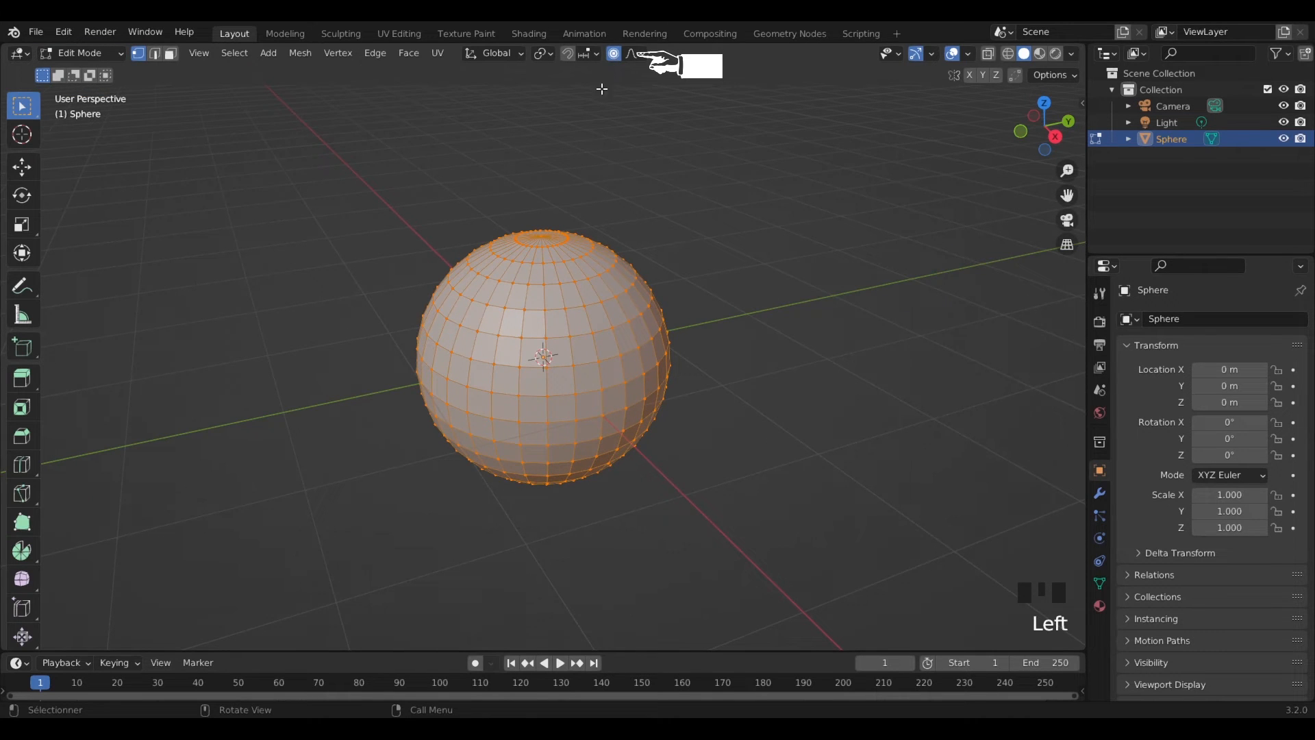
Step: Push the sphere's top vertex down into a dent with proportional editing, repeating the move with a different influence size
left_click(539, 235)
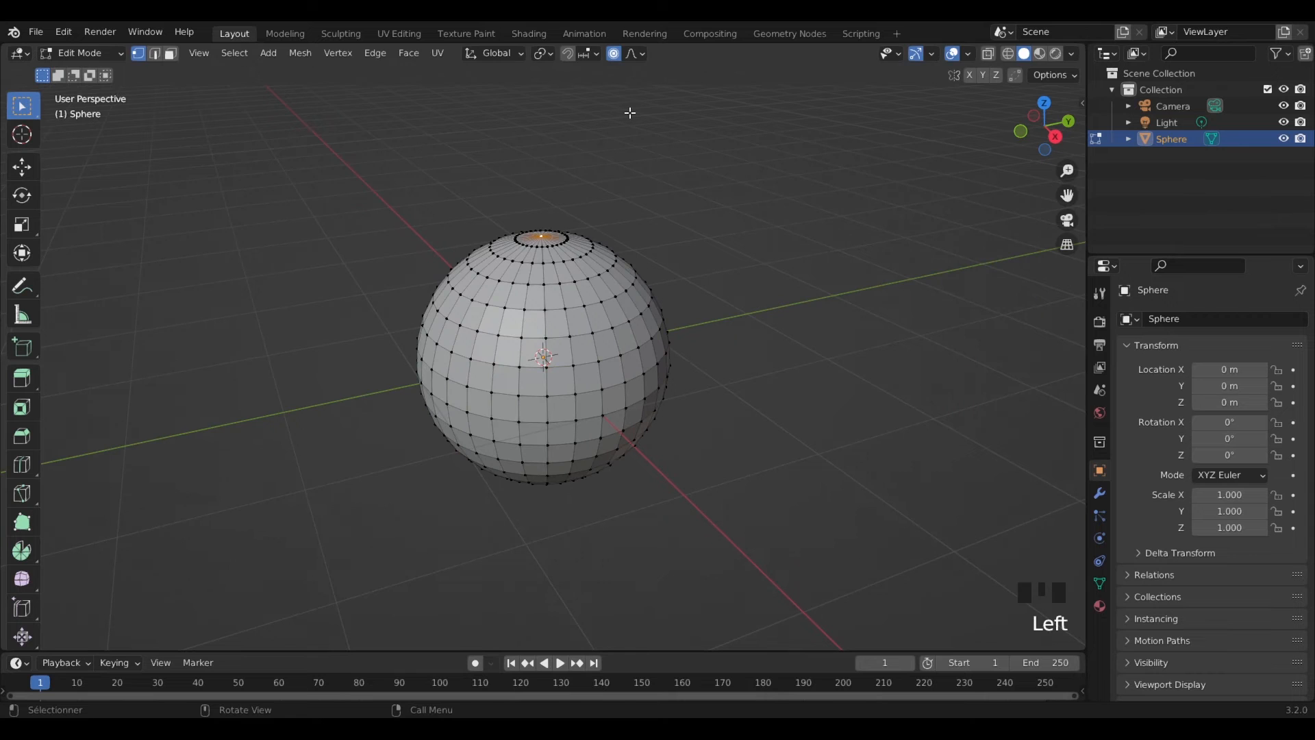
key("g")
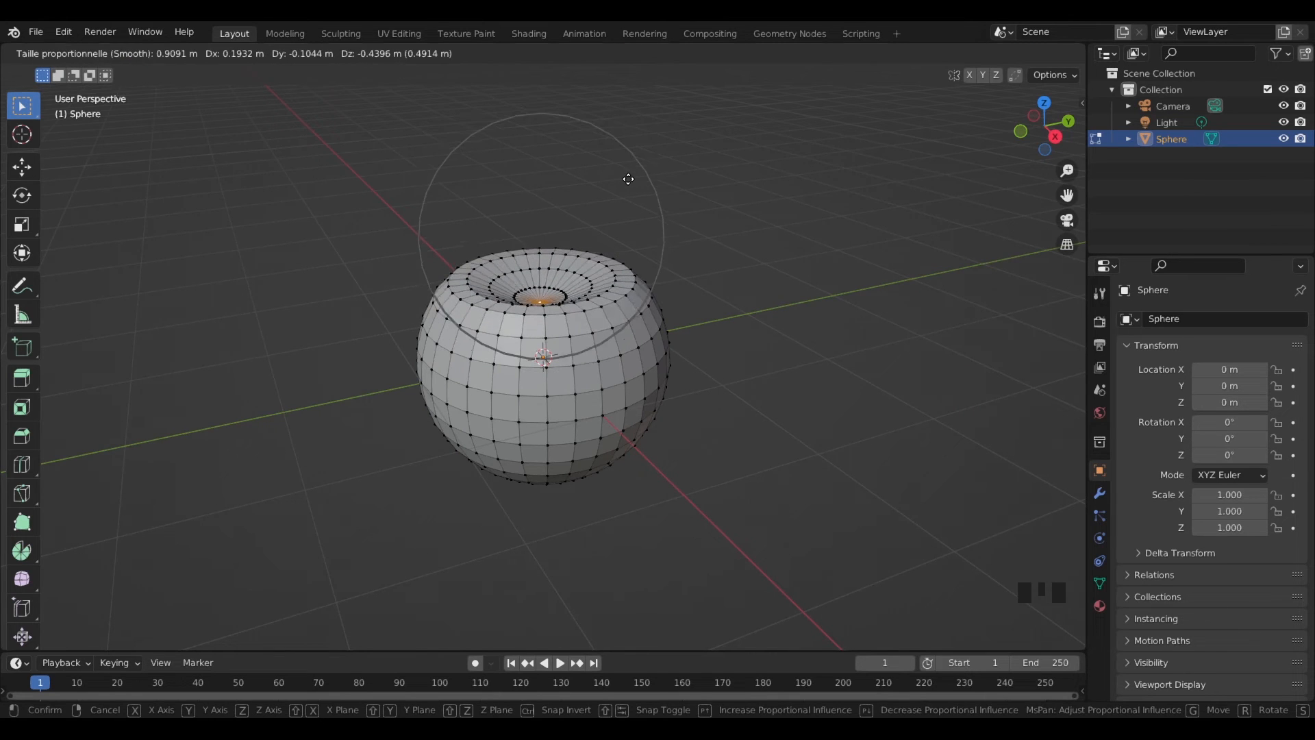
left_click(626, 180)
key("g")
left_click(623, 182)
key("g")
scroll(656, 260, "down", 4)
left_click(657, 260)
Step: Reshape the sphere by moving single vertices with varied proportional influence, and turn proportional editing off
left_click(460, 274)
key("g")
left_click(458, 279)
middle_click_drag(588, 438, 595, 241, "shift")
left_click(555, 420)
key("g")
scroll(555, 405, "up", 3)
left_click(556, 386)
middle_click_drag(674, 299, 589, 322)
key("g")
left_click(583, 303)
left_click(614, 53)
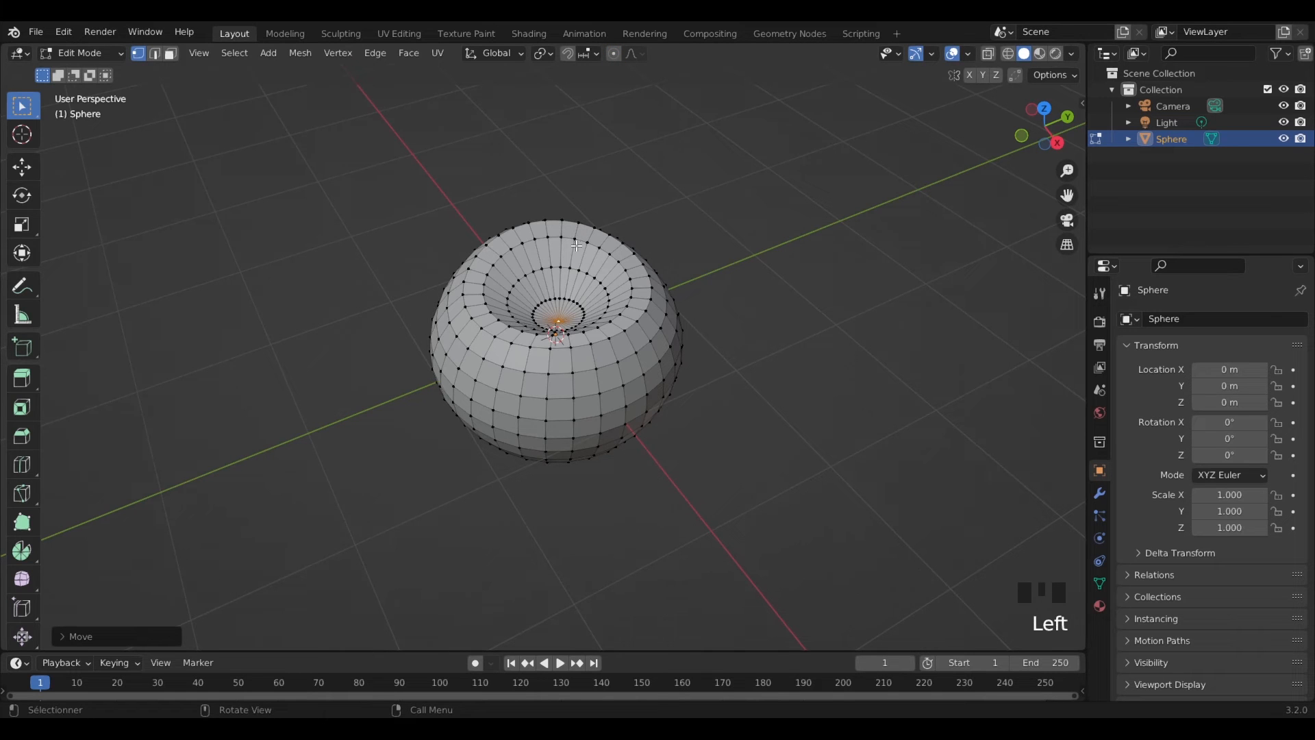
Step: Move the centre vertex of the dent by itself and grow the selection by one ring of vertices
scroll(632, 277, "up", 2)
middle_click_drag(632, 277, 555, 275)
key("g")
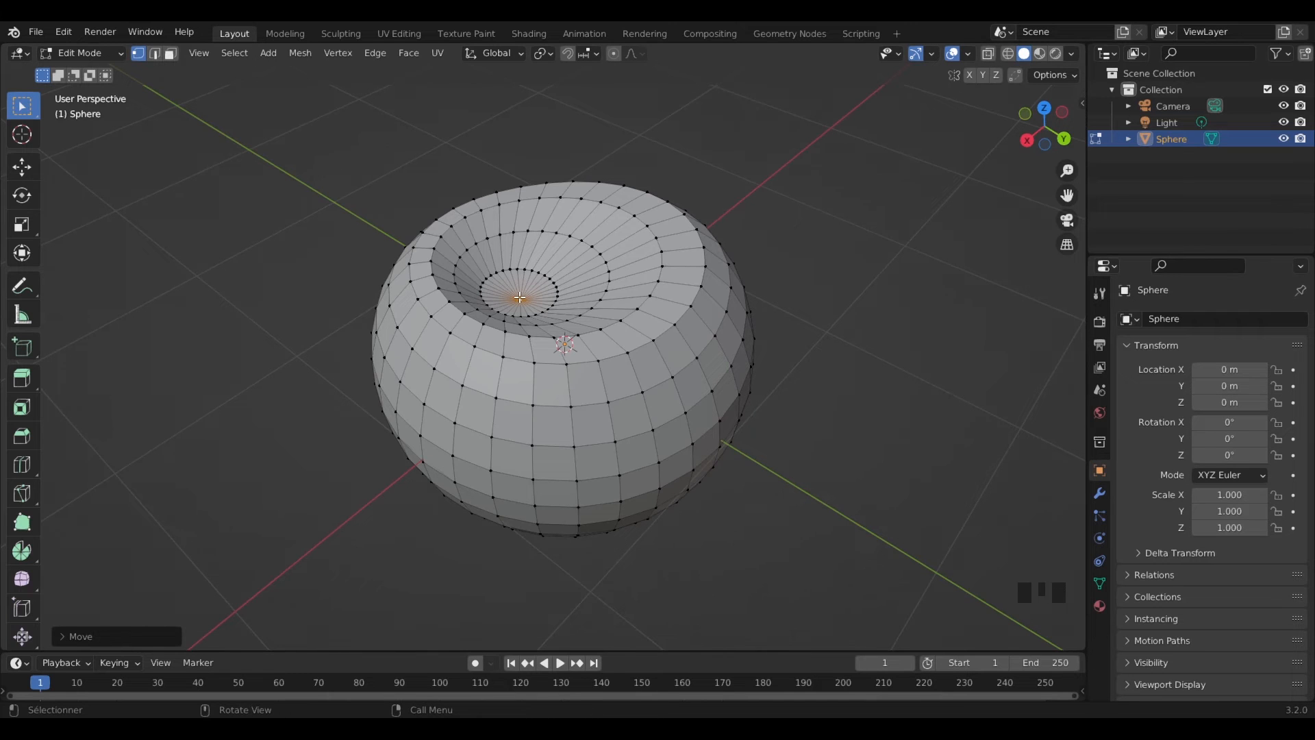
key("ctrl+KP_Add")
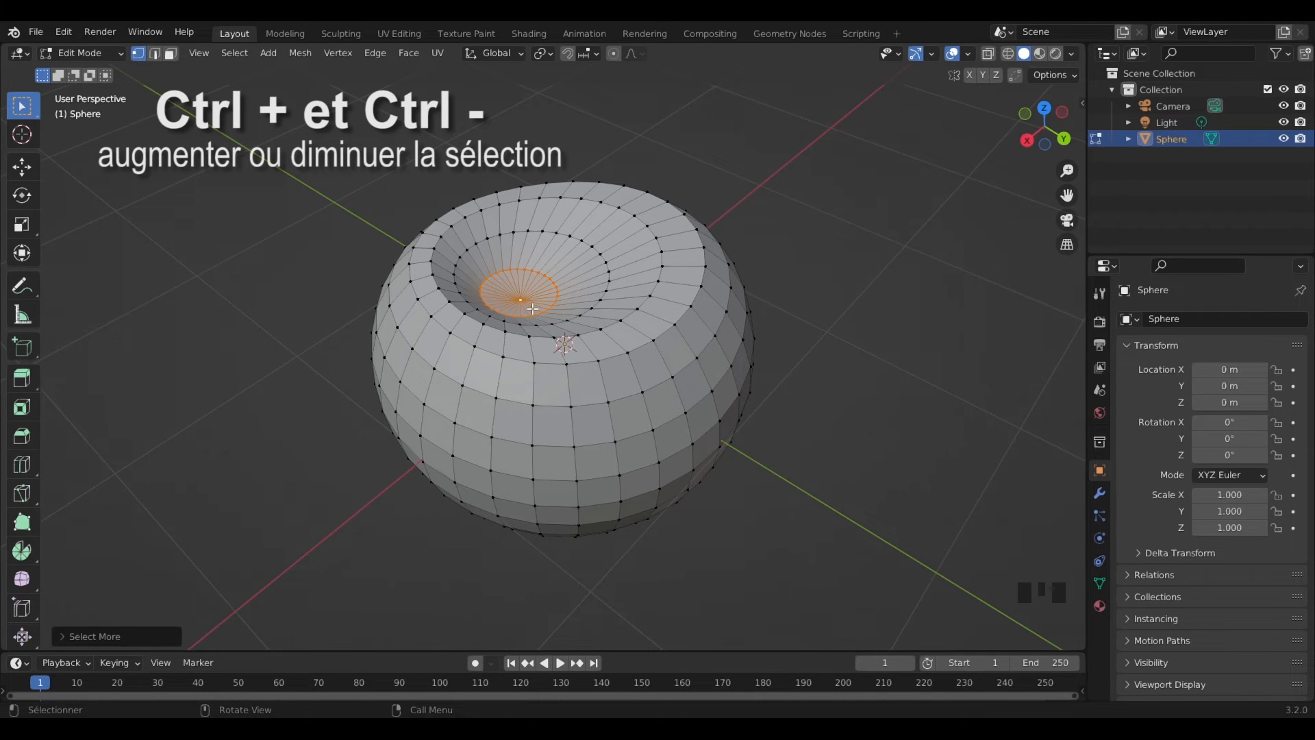
Step: Move the dent's centre together with its surrounding ring, and shrink and regrow the selection by one ring
key("g")
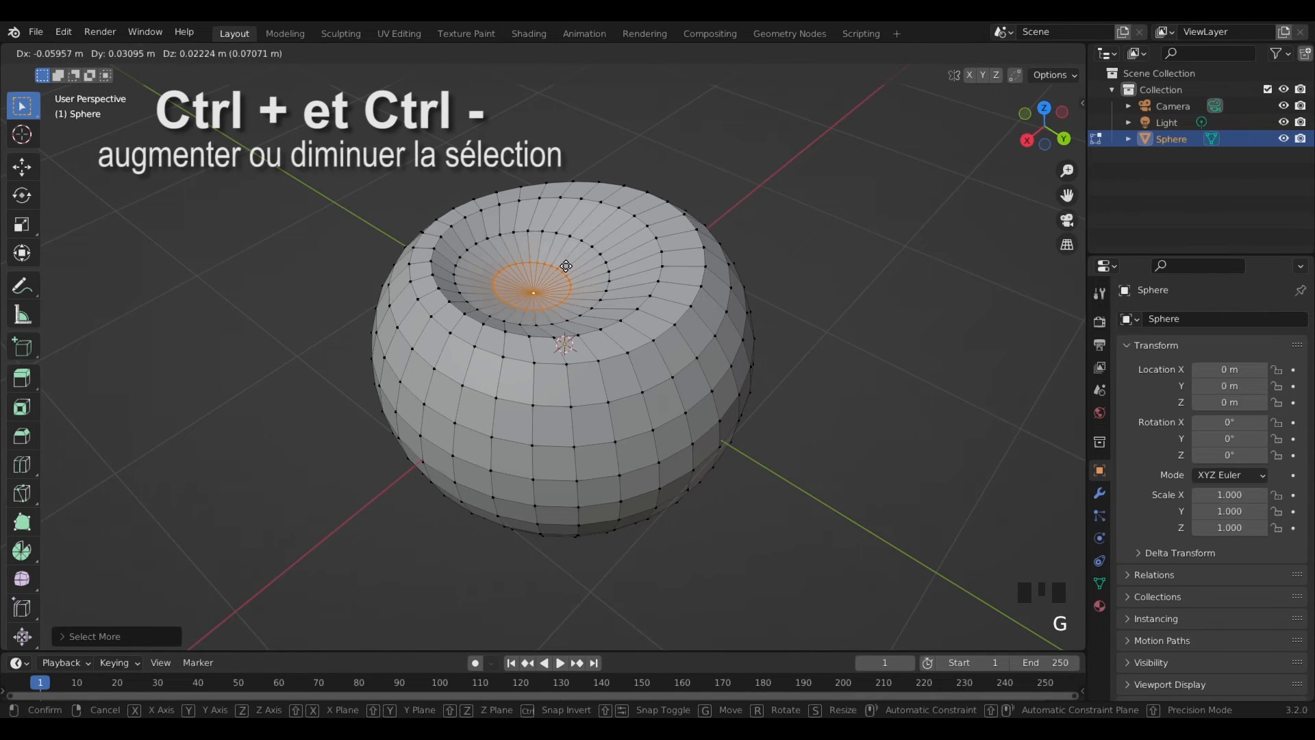
left_click(572, 266)
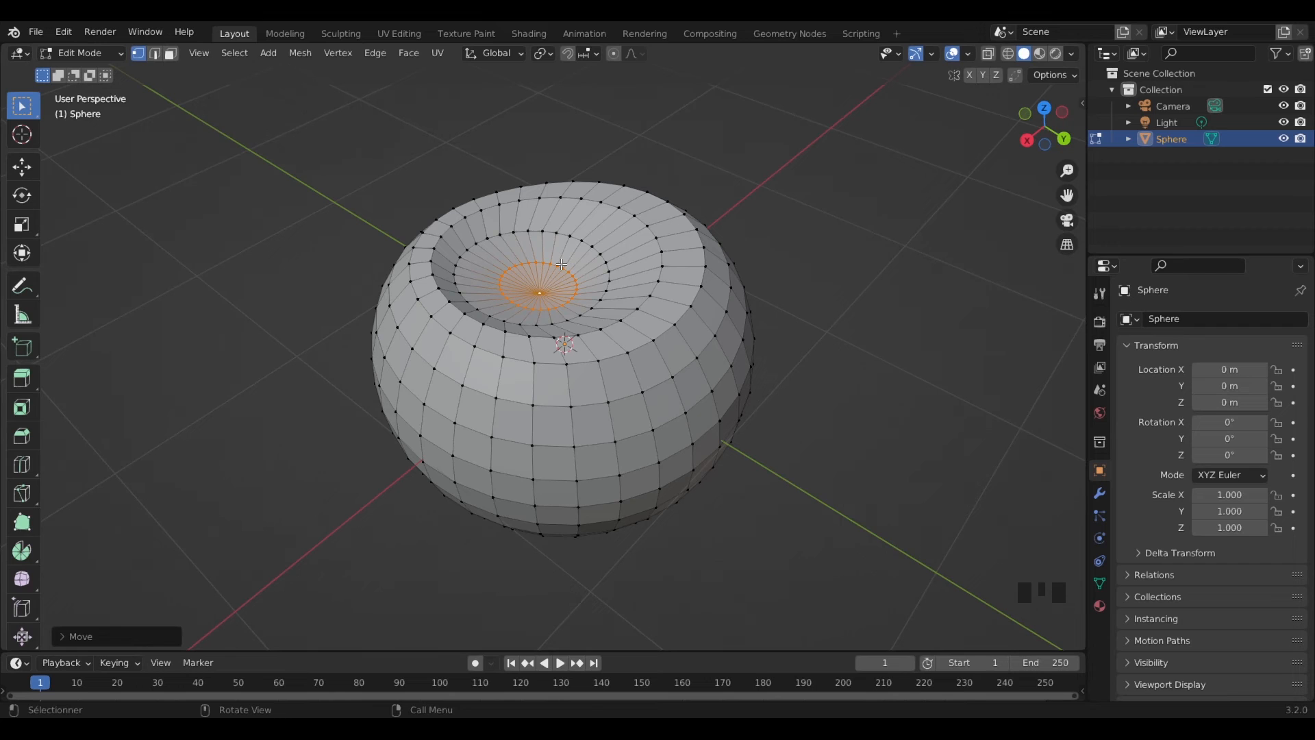
key("ctrl+KP_Subtract")
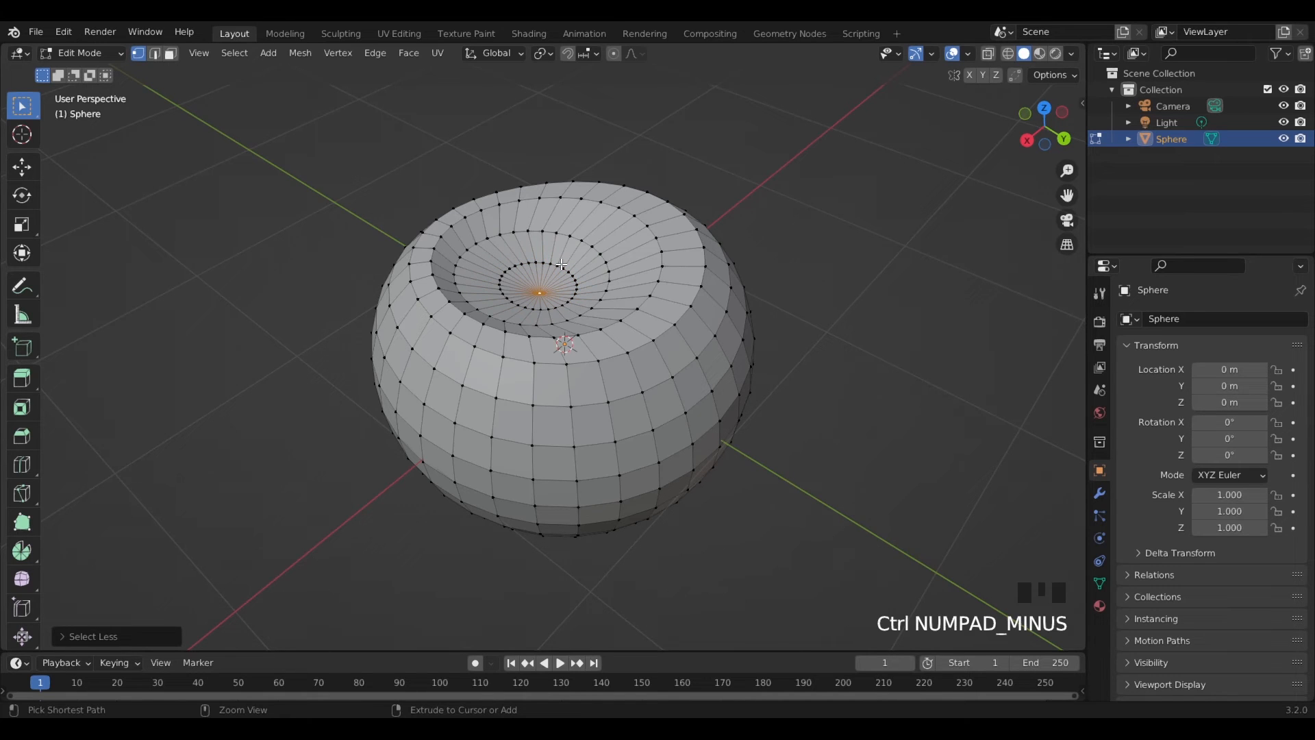
key("ctrl+KP_Add")
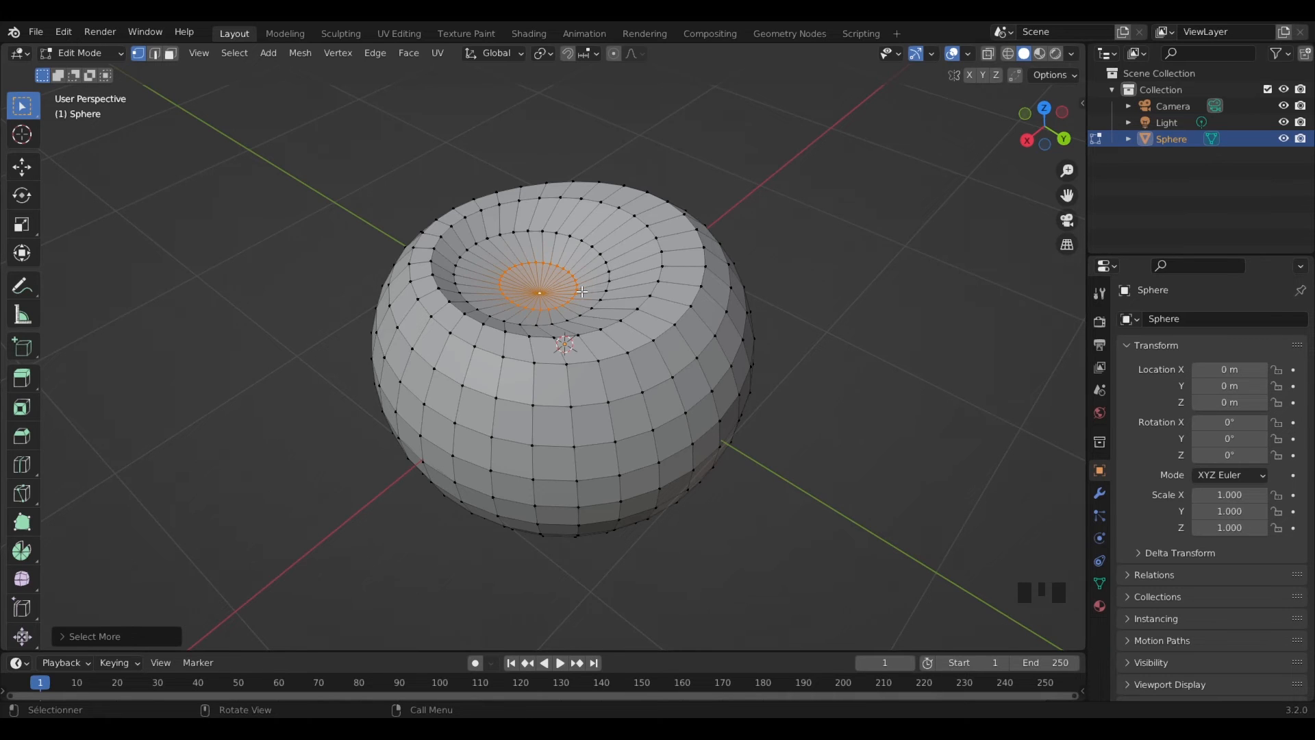
Step: Extrude the selected centre disc of the dent upward and scale it up by about 1.84
key("e")
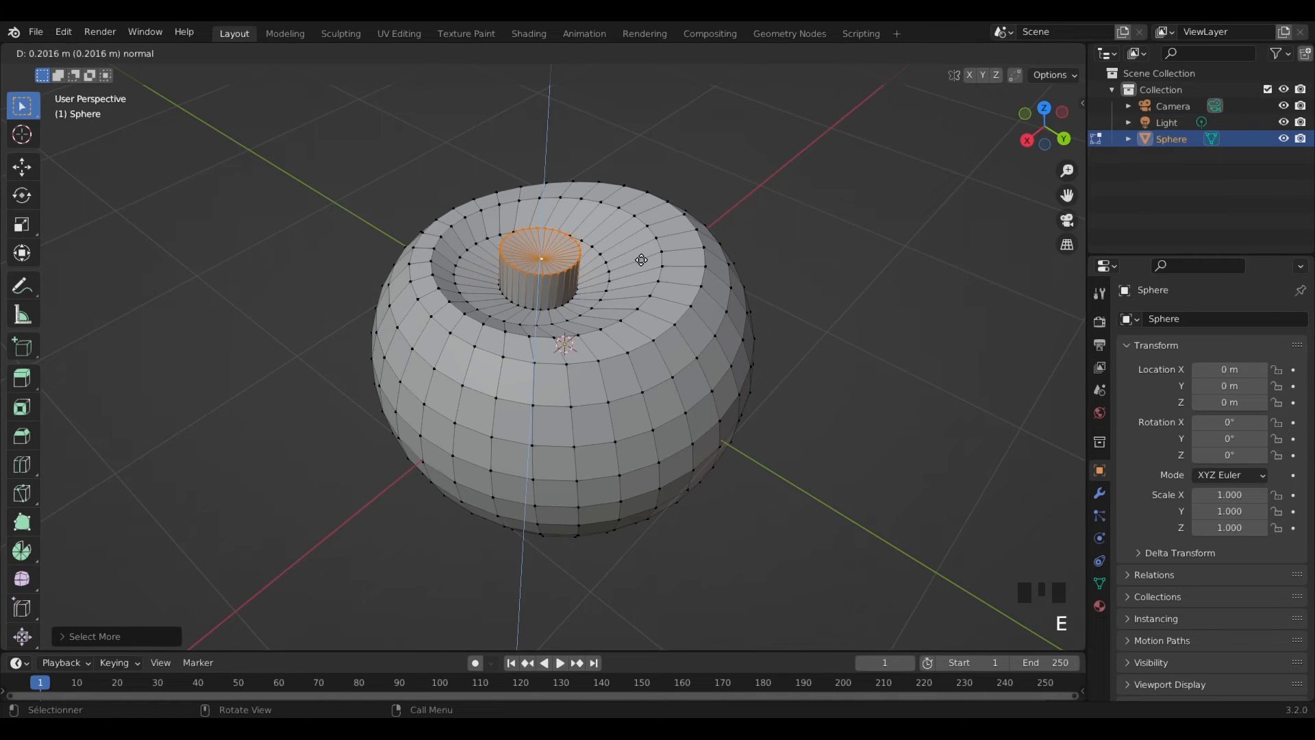
left_click(638, 269)
key("s")
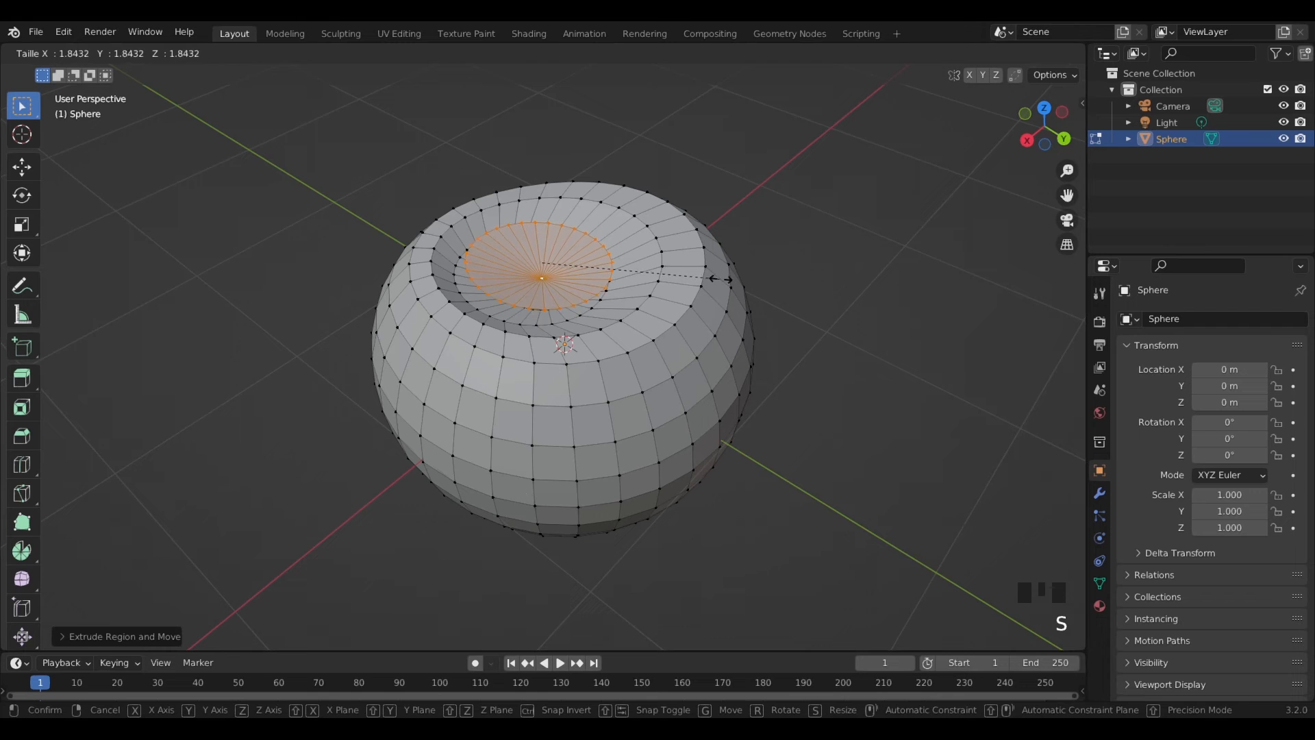
left_click(721, 279)
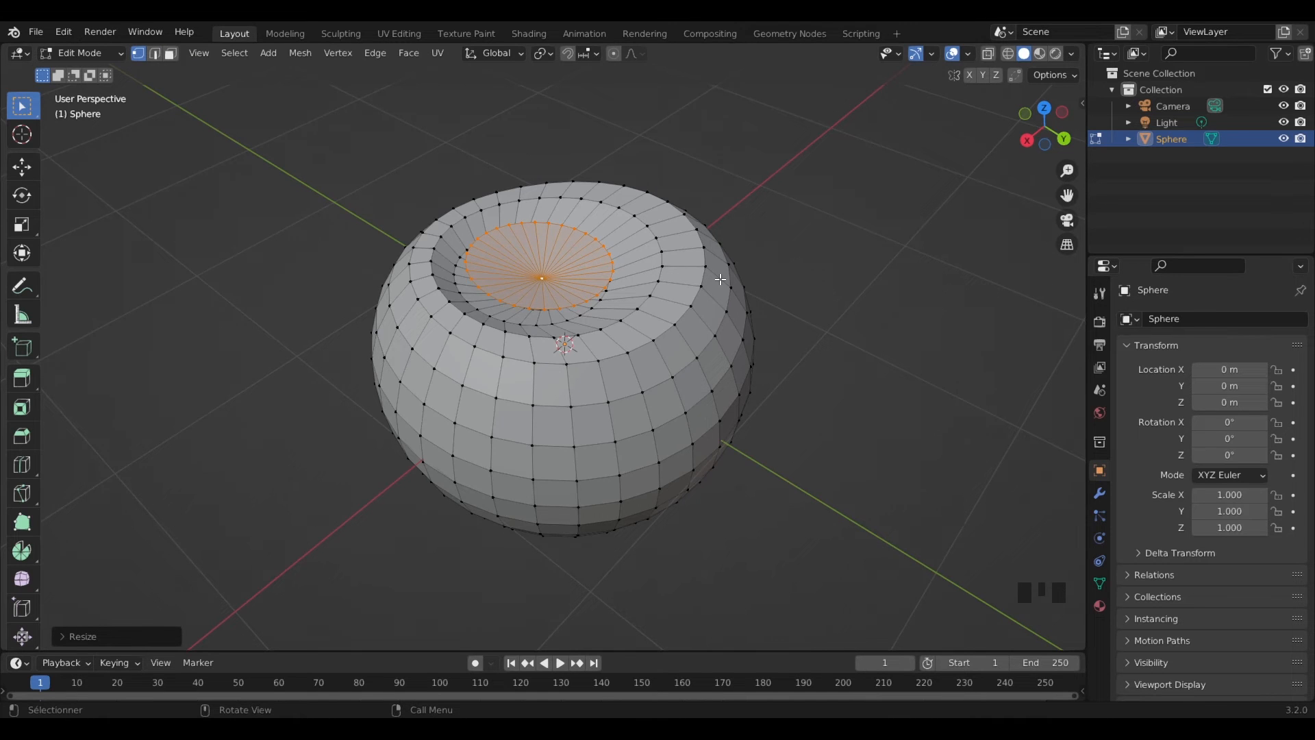
Step: Extrude the widened disc upward and scale it down so it narrows into a cone
key("e")
left_click(720, 258)
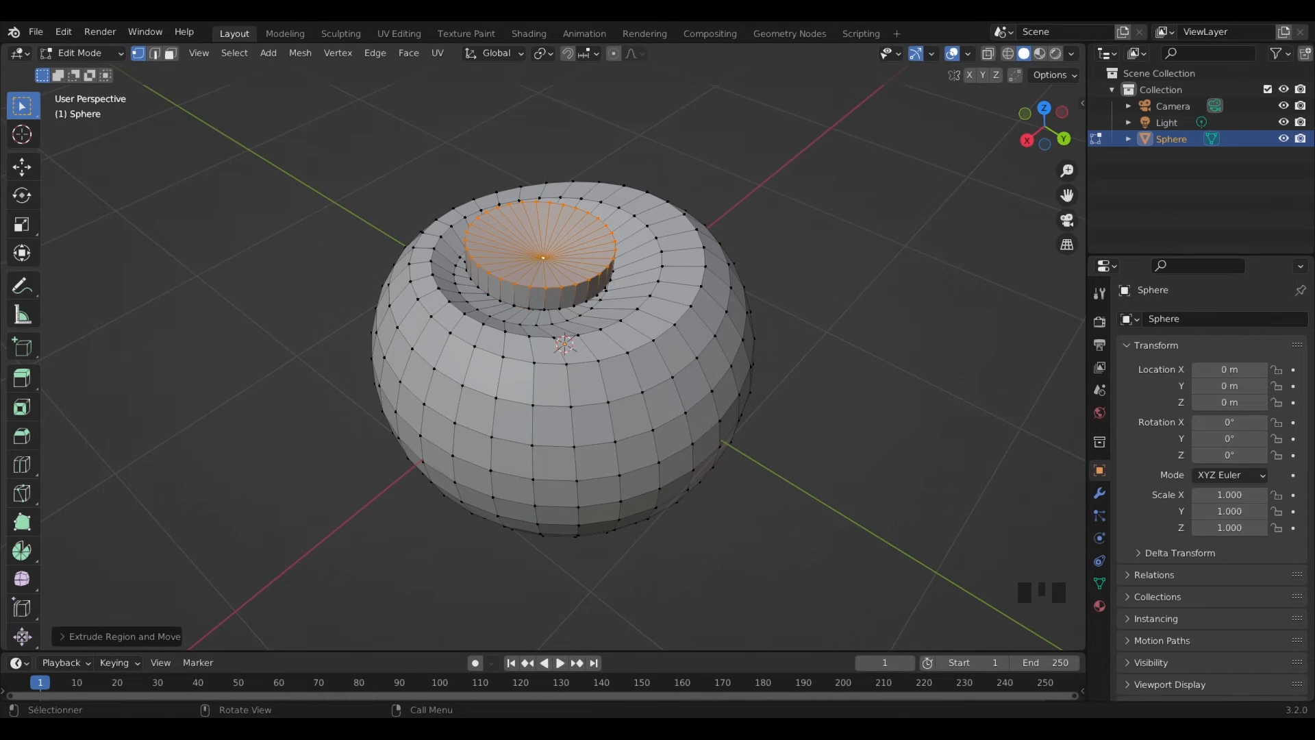
key("s")
left_click(638, 253)
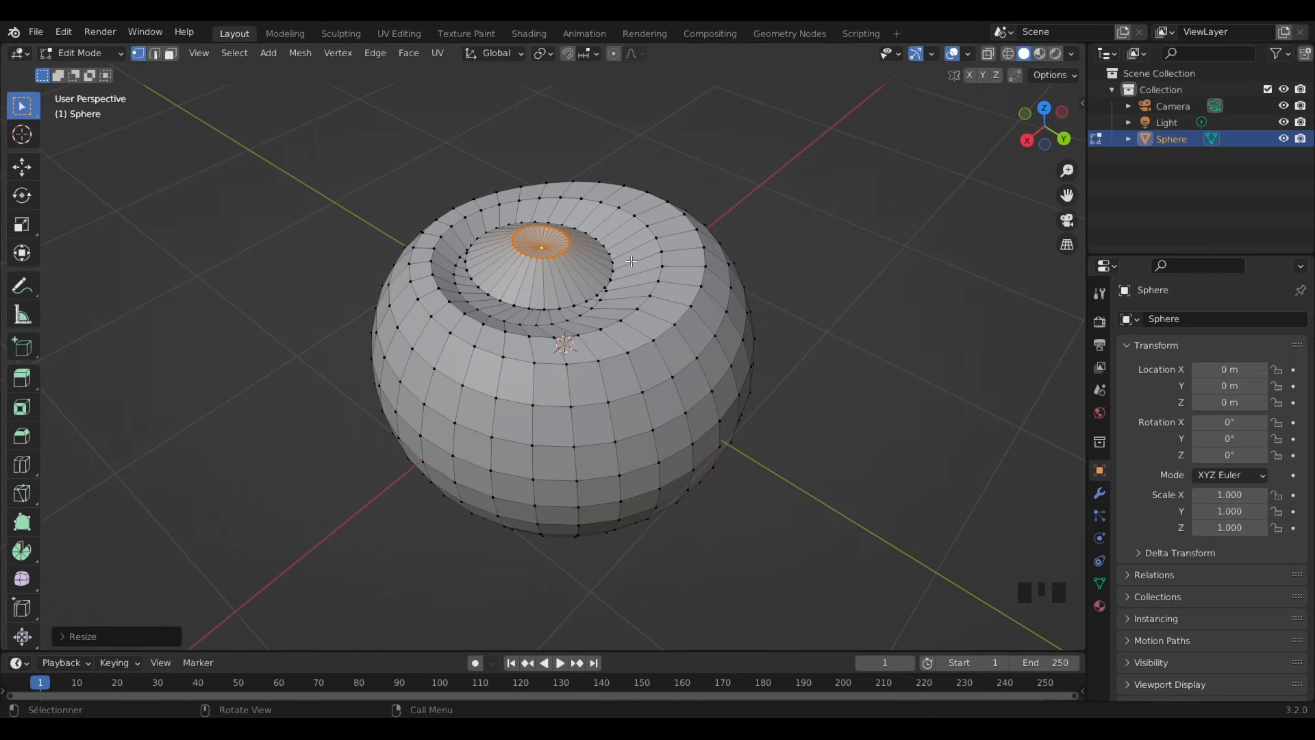
Step: Extrude the cone's tip upward as the first stem segment, tilting and slightly shrinking its end
middle_click_drag(630, 263, 629, 274, "shift")
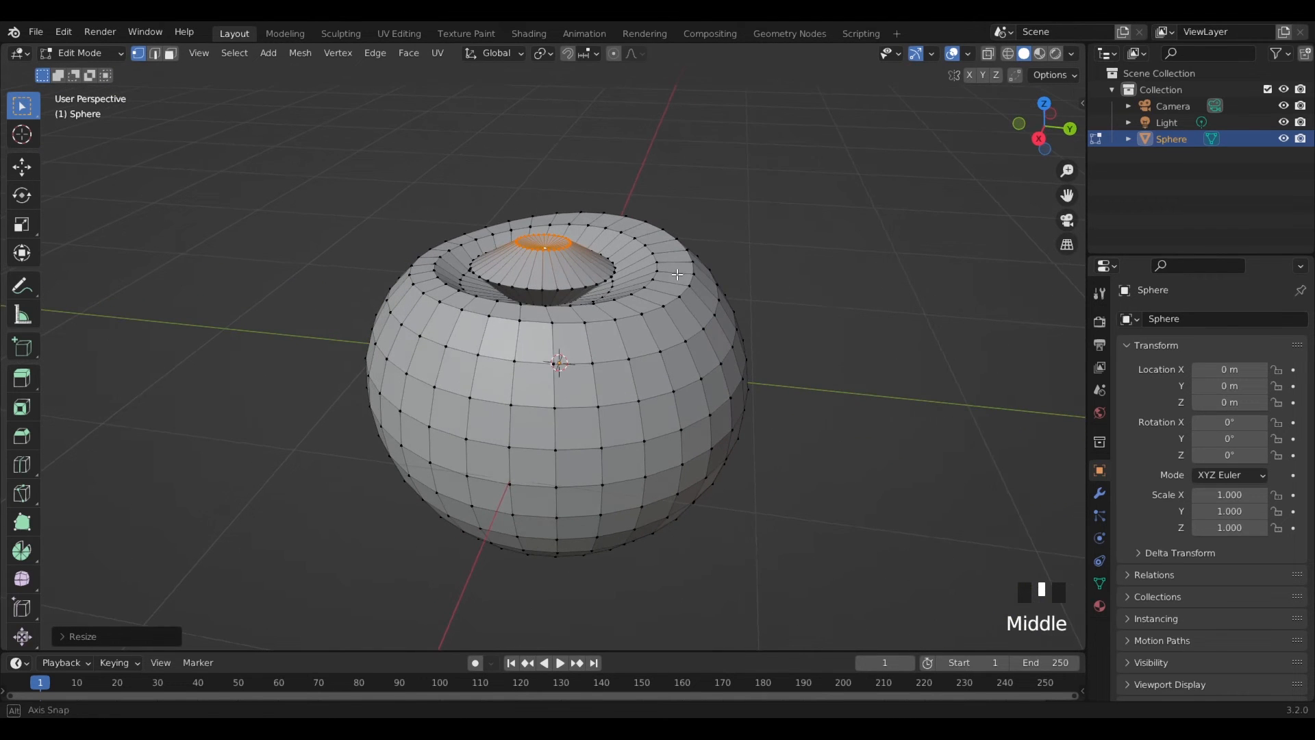
key("e")
left_click(643, 232)
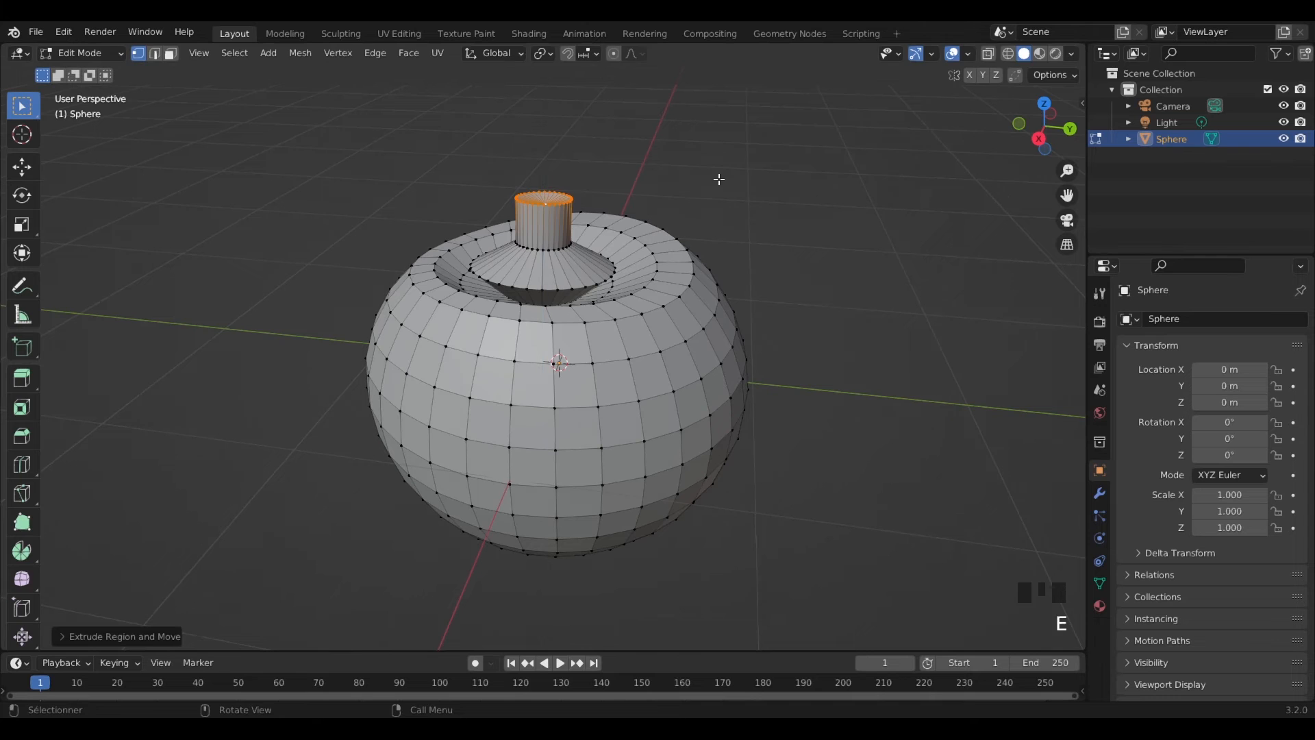
key("r")
left_click(732, 218)
key("s")
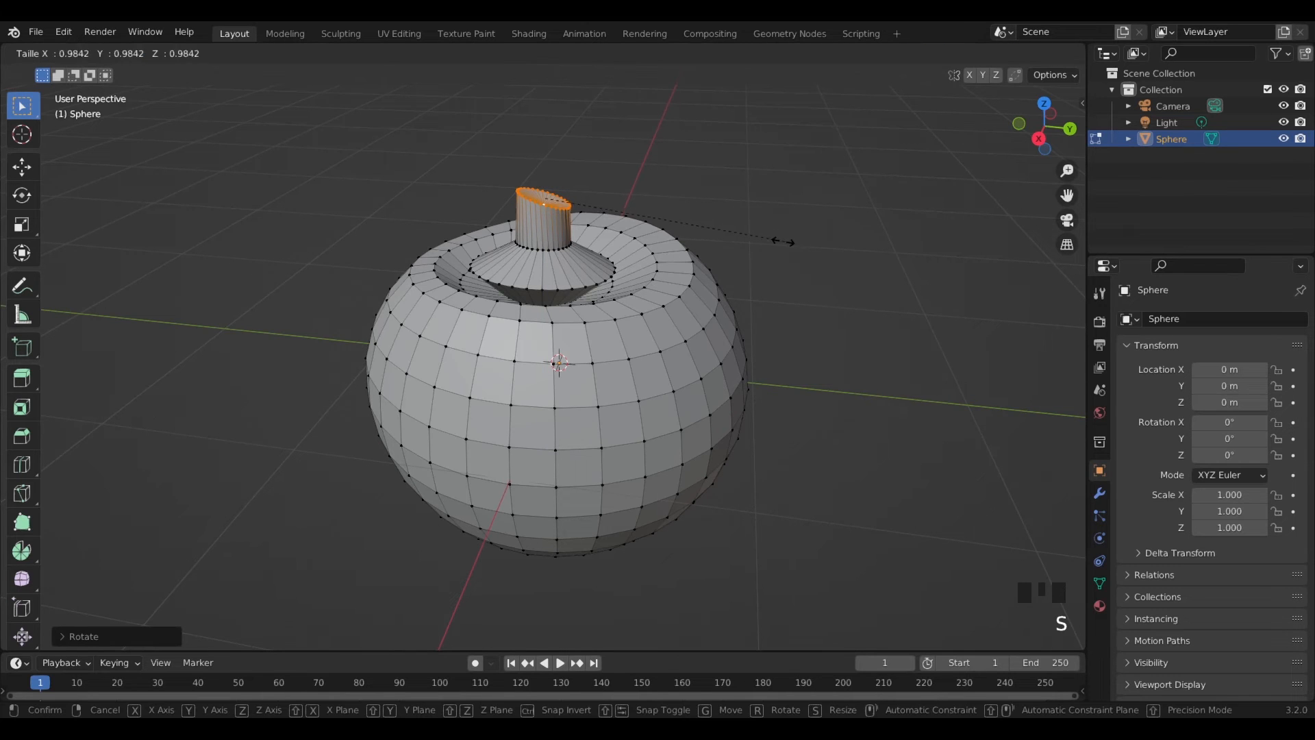
left_click(745, 231)
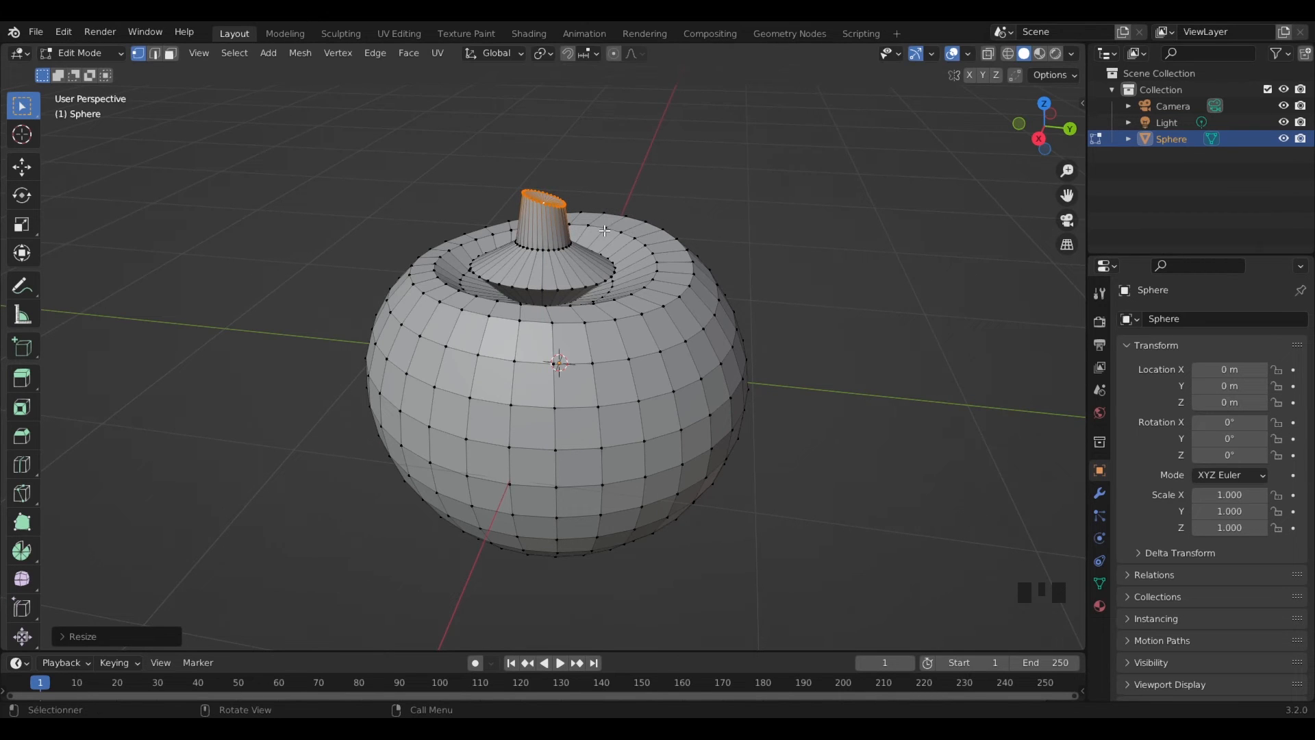
Step: Extrude two more stem segments, tilting them so that the stem curves to one side
key("e")
left_click(604, 206)
key("r")
left_click(648, 192)
key("s")
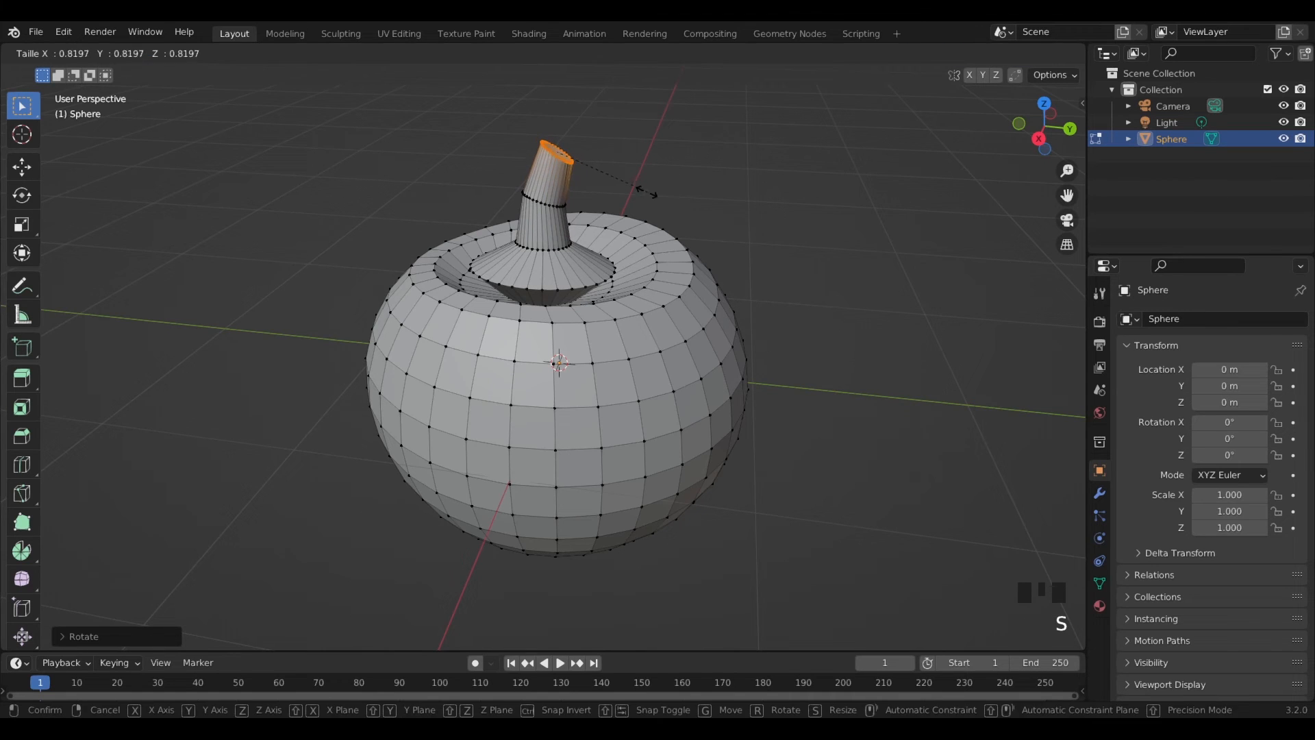
key("Escape")
middle_click_drag(690, 143, 637, 270, "shift")
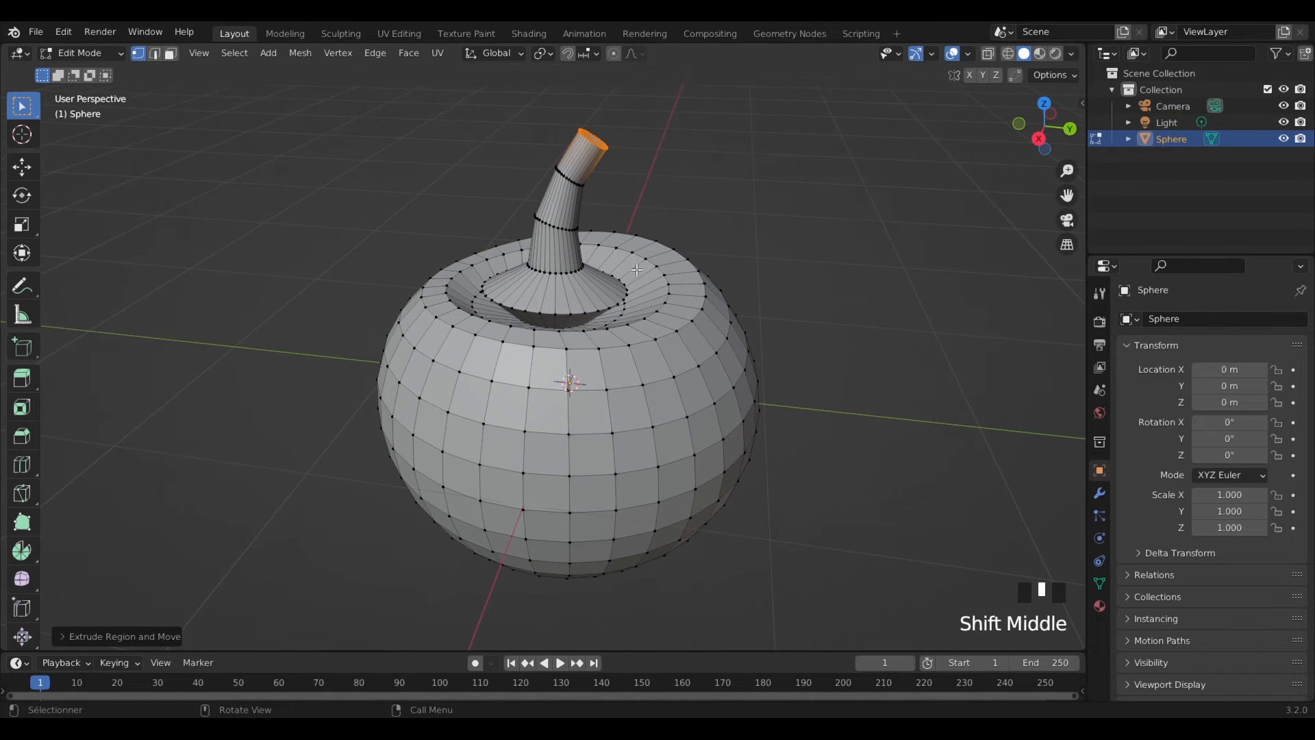
Step: Checker-deselect the edge loop around the stem's base and scale the remaining vertices by about 1.42 into star-shaped sepals
scroll(574, 309, "up", 2)
middle_click_drag(574, 309, 579, 345)
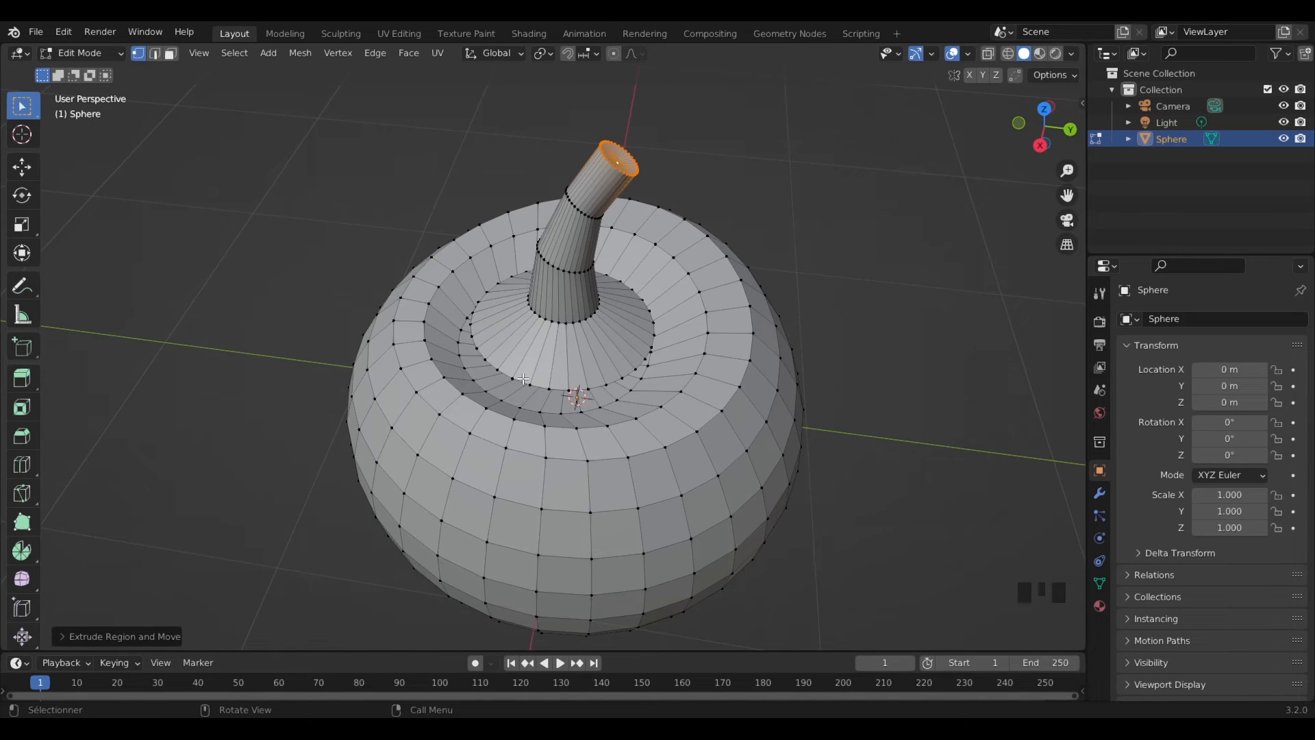
left_click(521, 378, "alt")
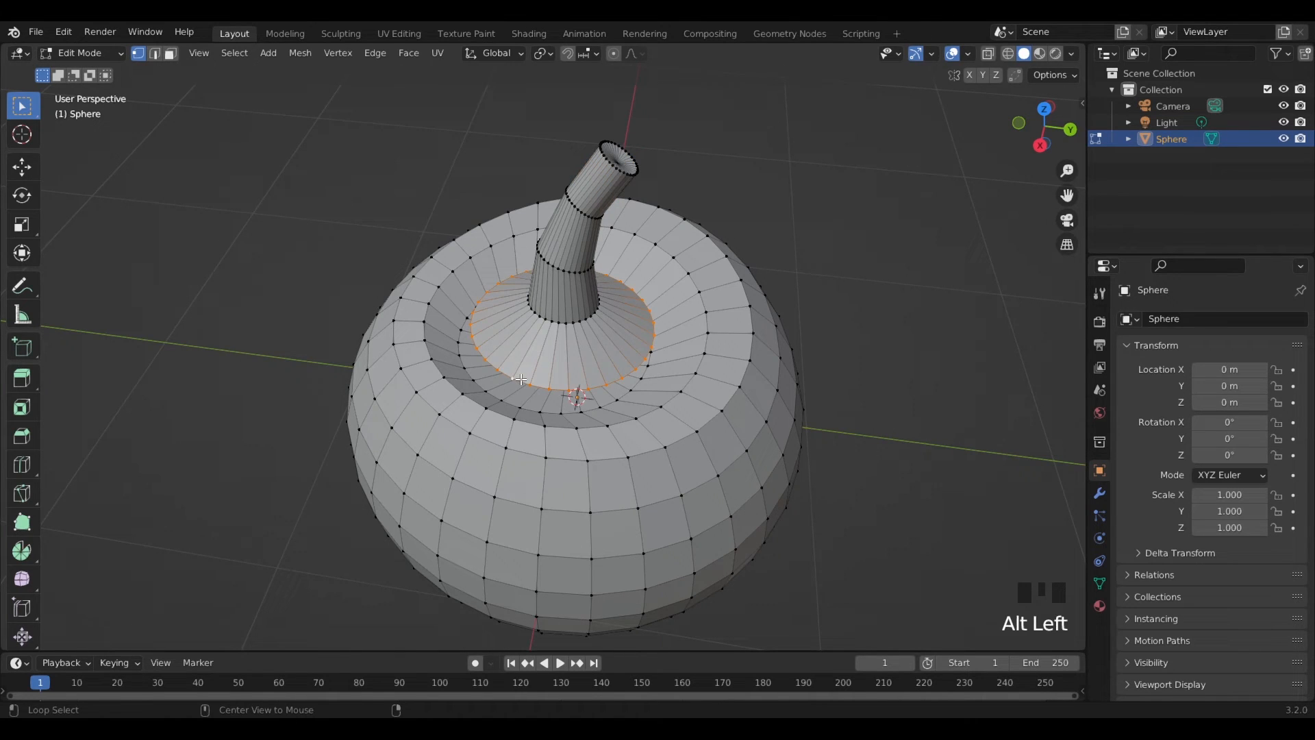
left_click(234, 53)
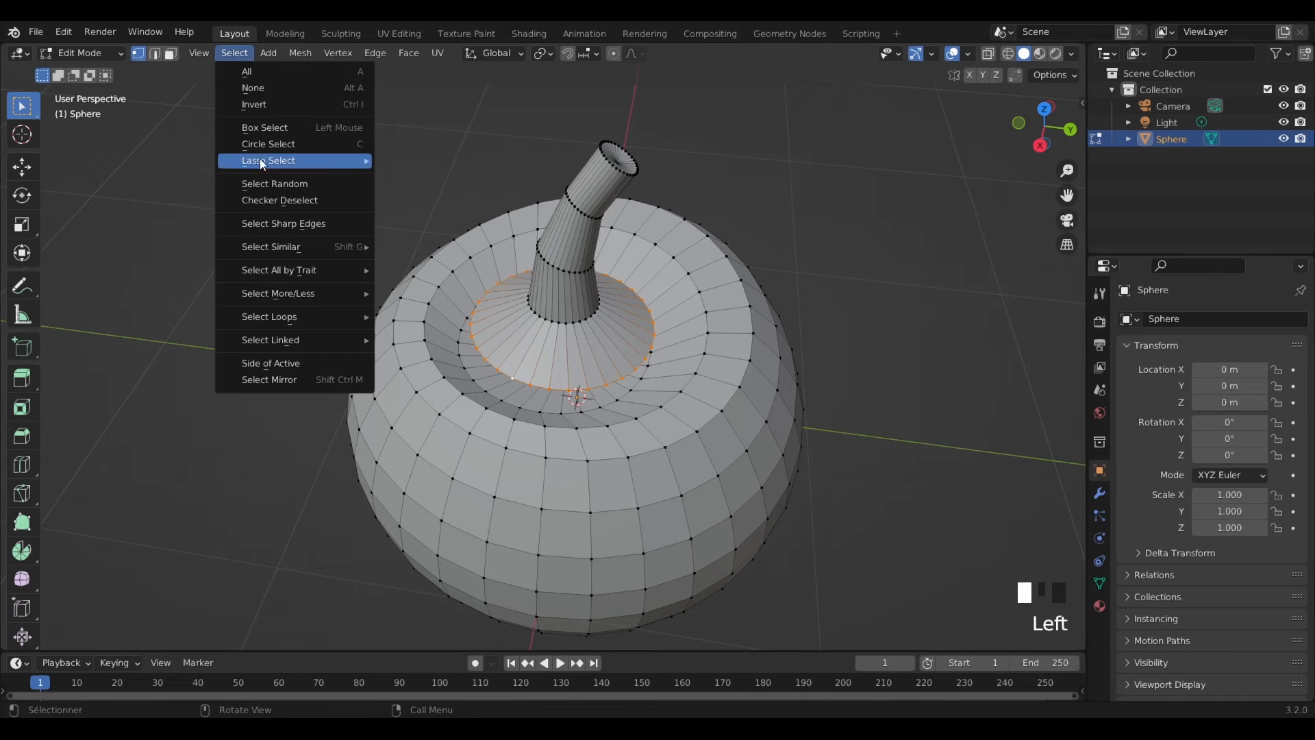
left_click(270, 200)
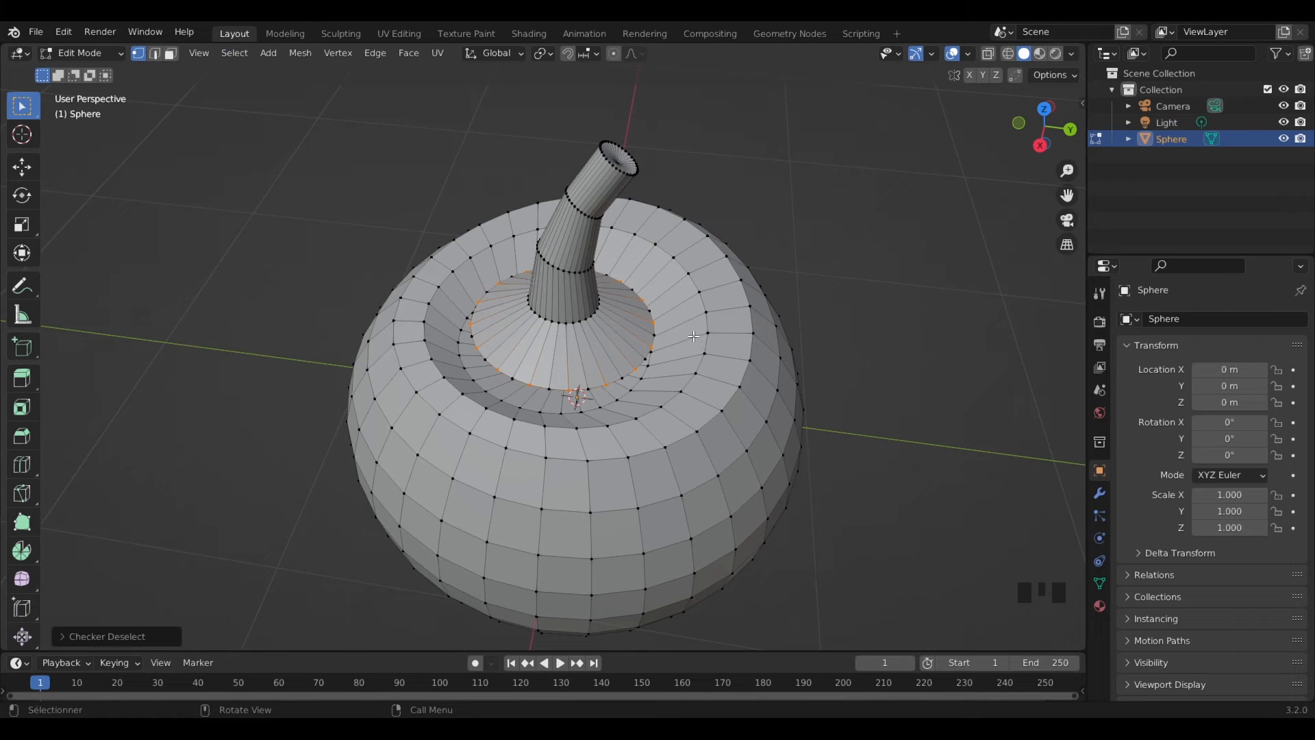
key("s")
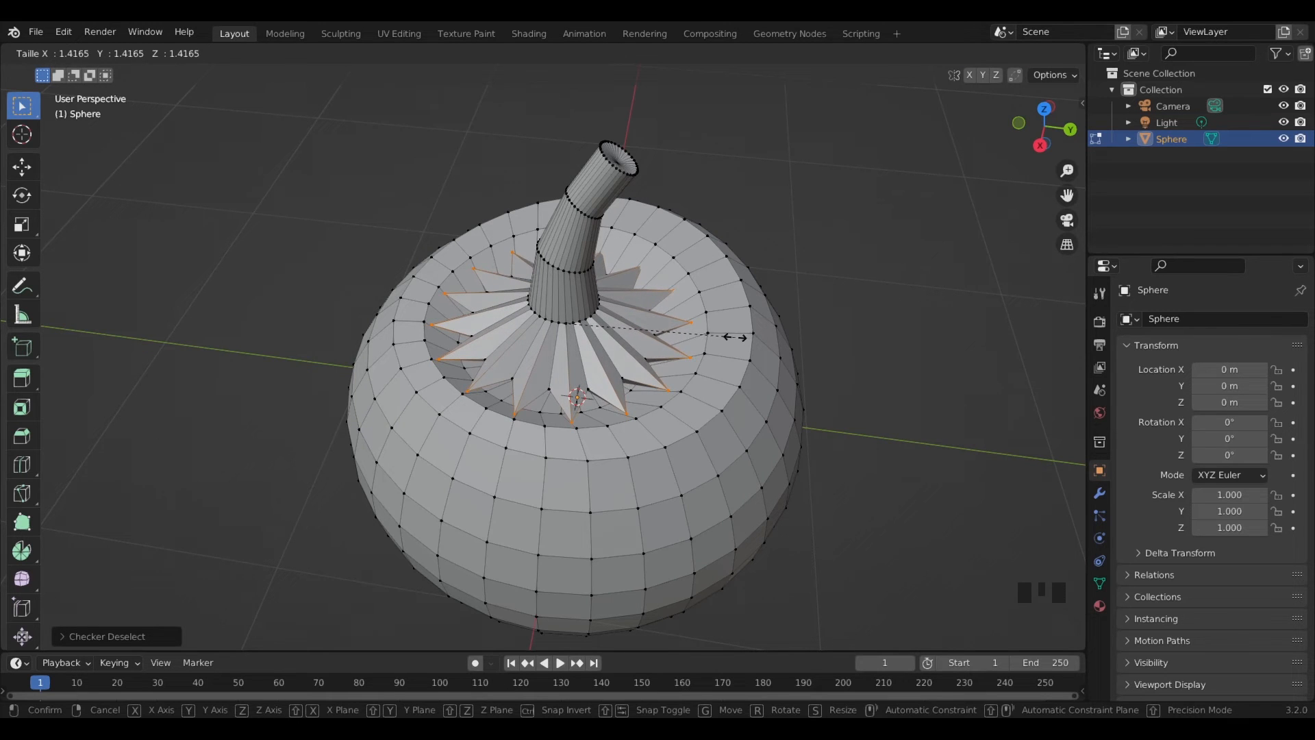
left_click(734, 338)
Step: Return to Object Mode and shade the tomato smooth
middle_click_drag(699, 384, 740, 395, "shift")
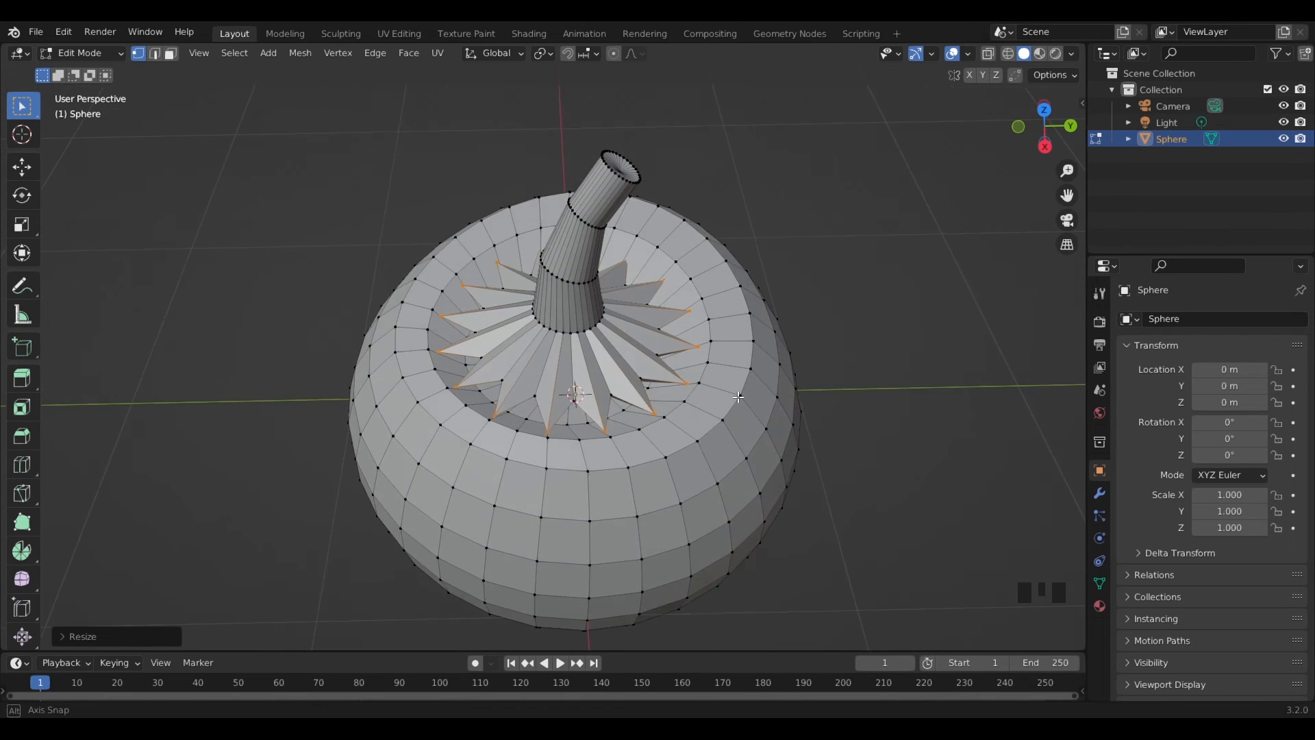
scroll(738, 396, "down", 3)
key("Tab")
left_click(678, 400)
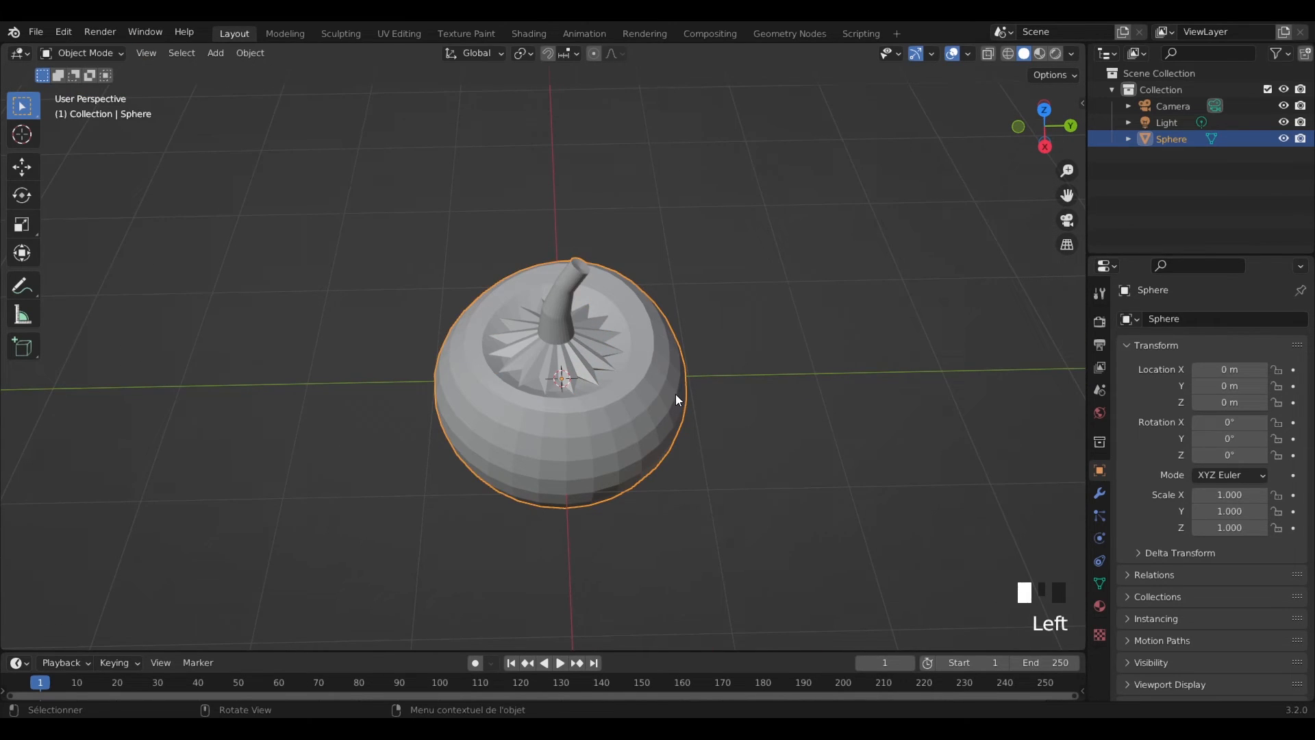
right_click(645, 411)
left_click(587, 407)
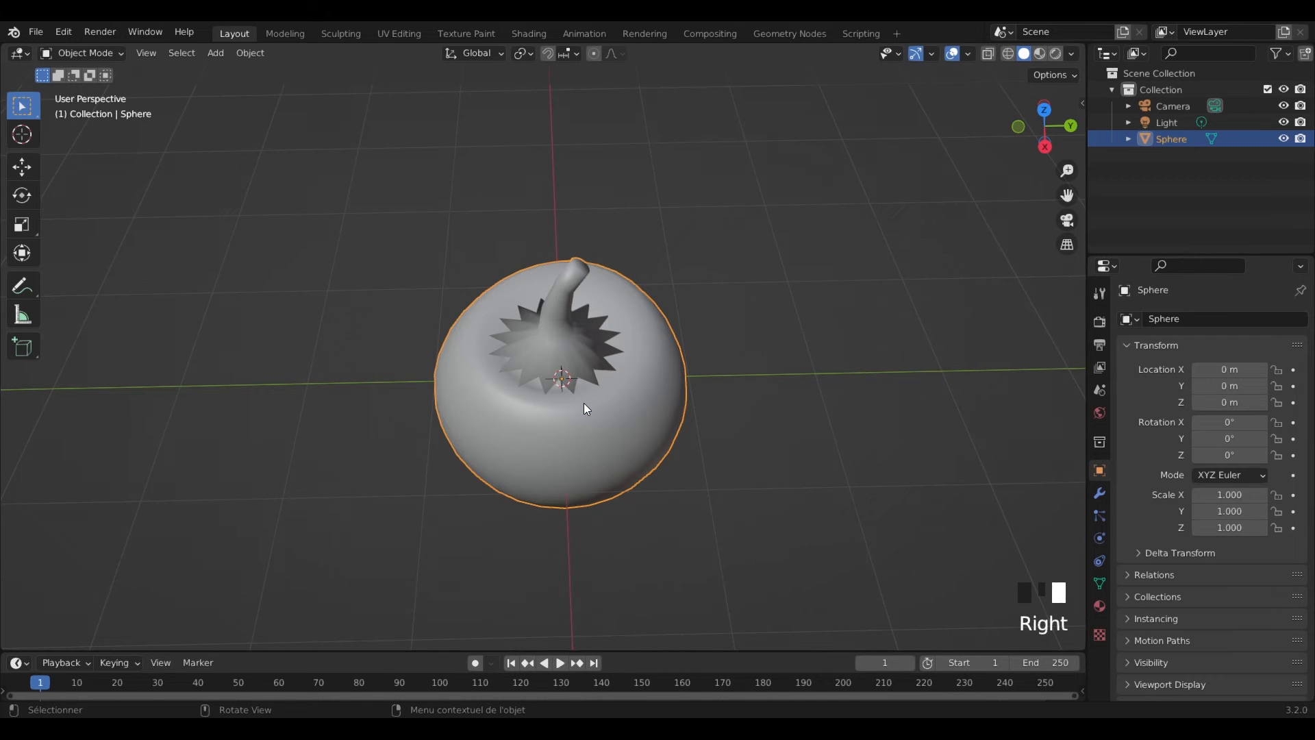
Step: Add two material slots to the sphere and create a material named Tomate in the first one
middle_click_drag(747, 426, 793, 379)
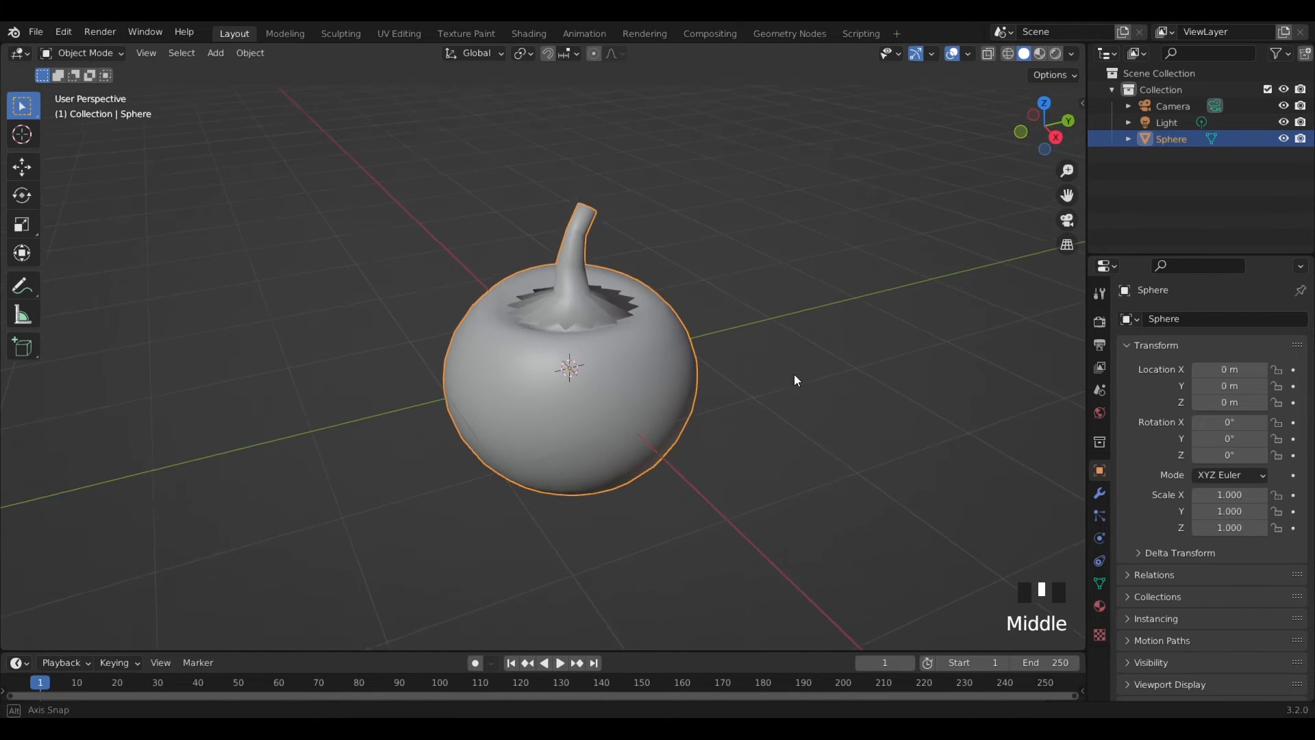
left_click(1099, 606)
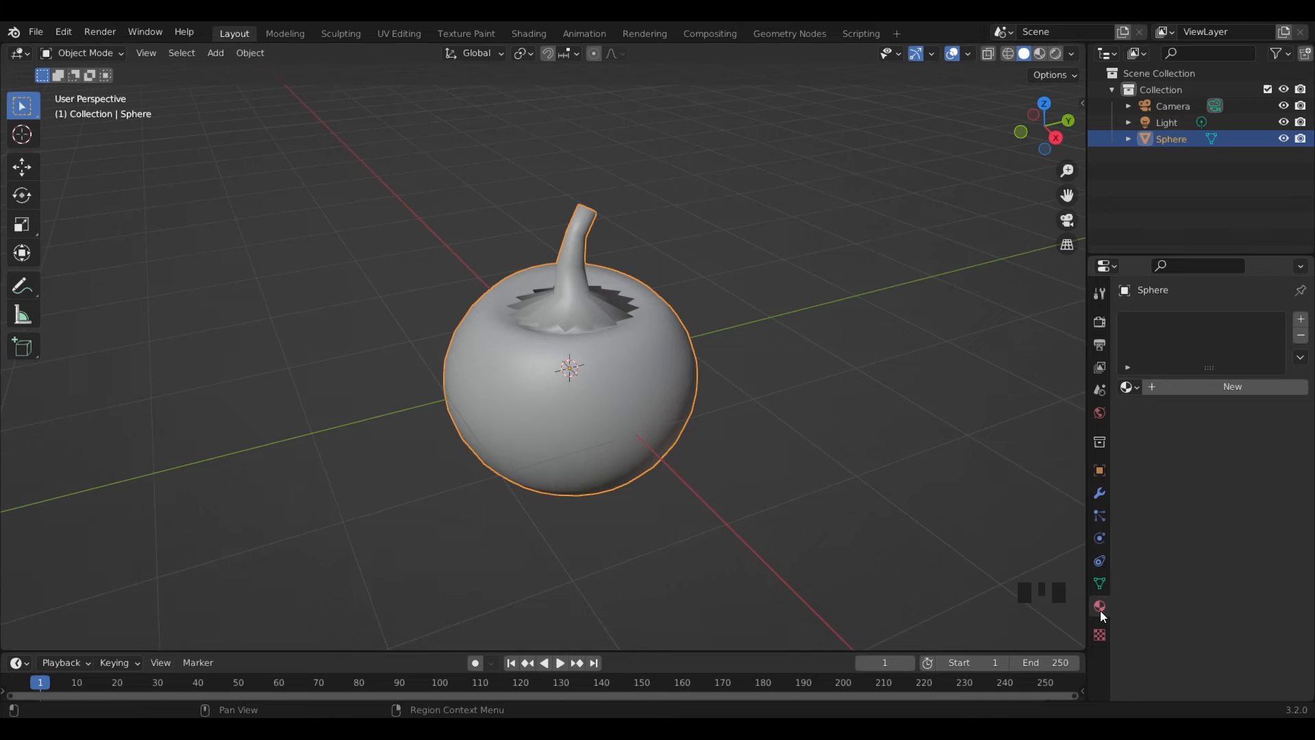
left_click(1299, 320)
left_click(1300, 320)
left_click(1233, 328)
left_click(1212, 419)
left_click(1180, 419)
type("Tomate")
key("Return")
Step: Create a material named Tige in the second slot
left_click(1185, 339)
left_click(1205, 419)
left_click(1187, 419)
type("Tige")
key("Return")
Step: Open the Tomate material in the Shading workspace and enlarge the node editor
left_click(1163, 324)
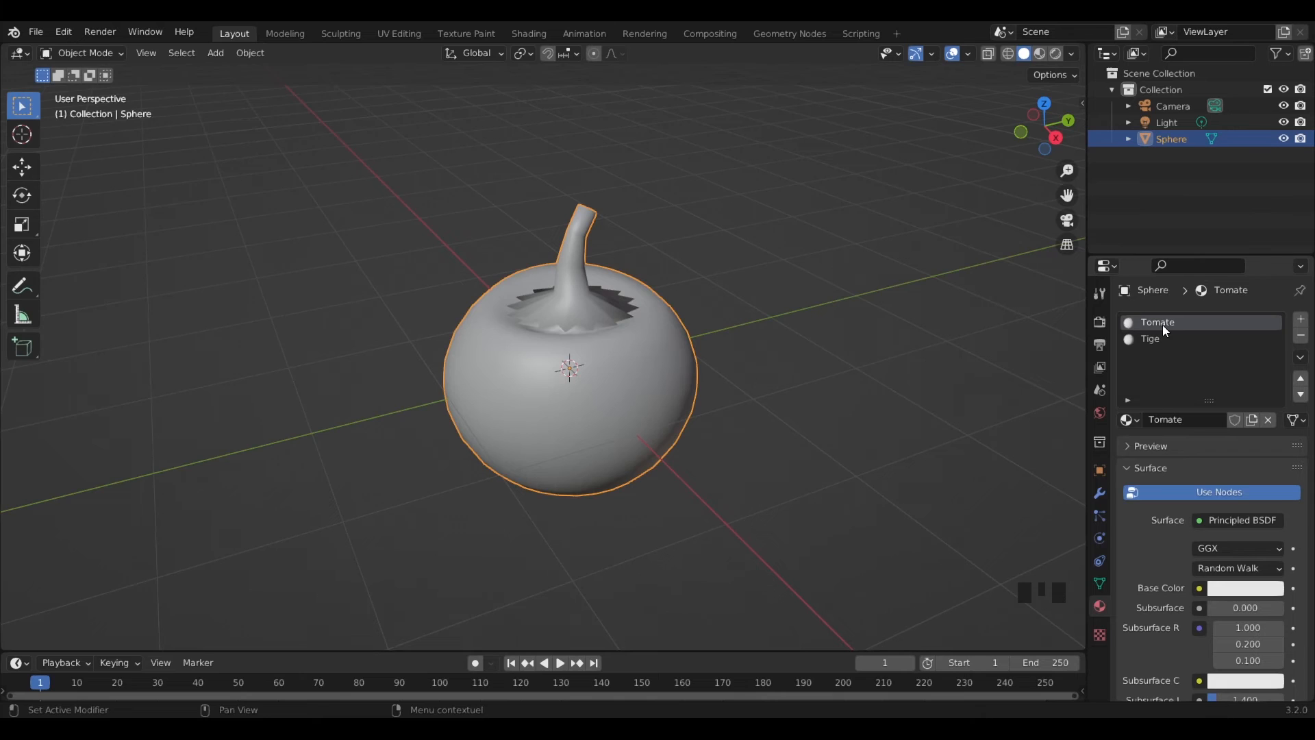
left_click(529, 33)
left_click(789, 498)
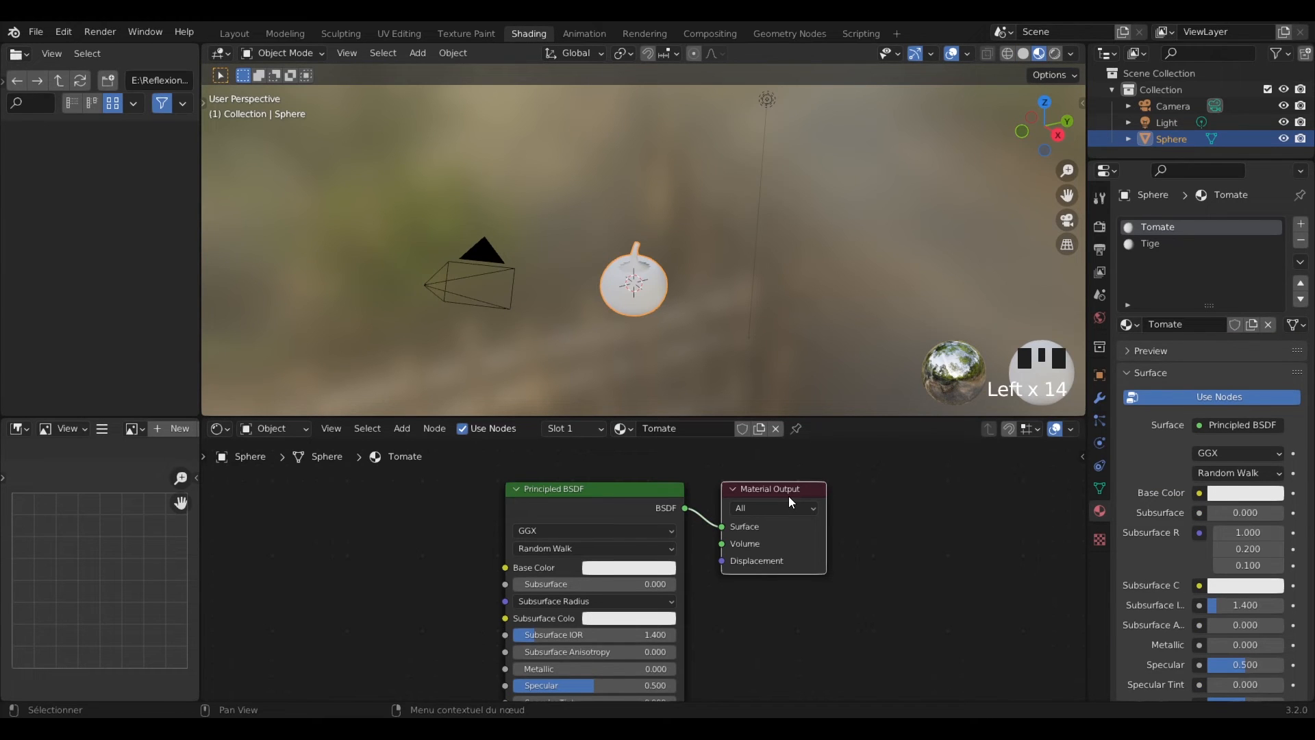
left_click(610, 502)
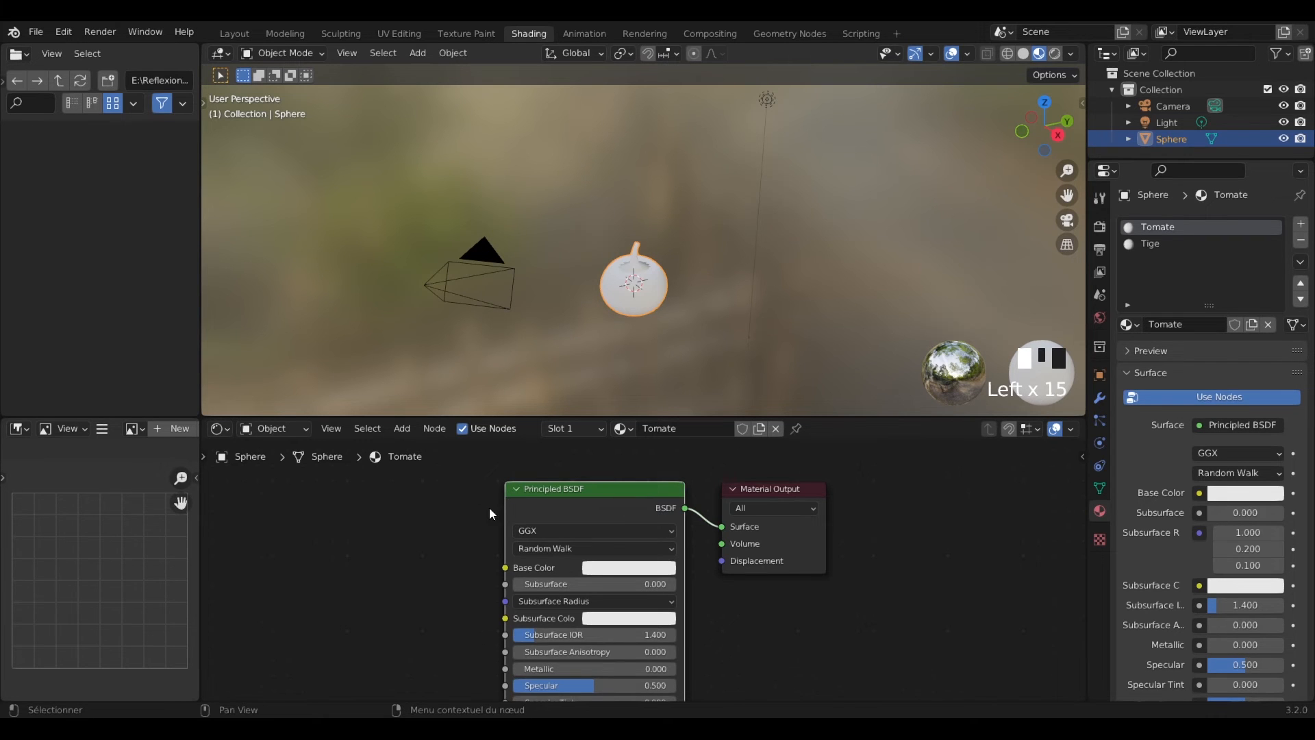
scroll(488, 507, "down", 3)
left_click_drag(500, 415, 414, 348)
Step: Add a Diffuse BSDF node beside the Principled BSDF node and delete it again
left_click(401, 353)
mouse_move(428, 425)
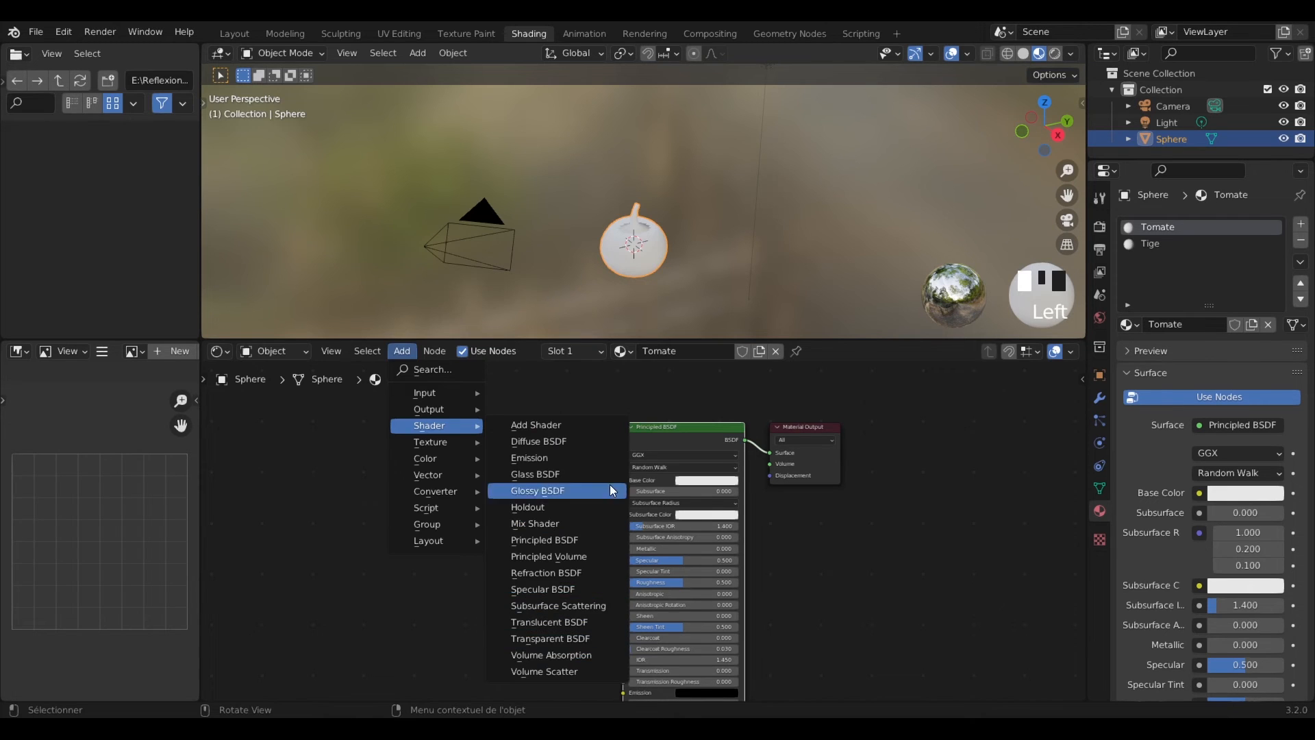
left_click(575, 441)
left_click(477, 436)
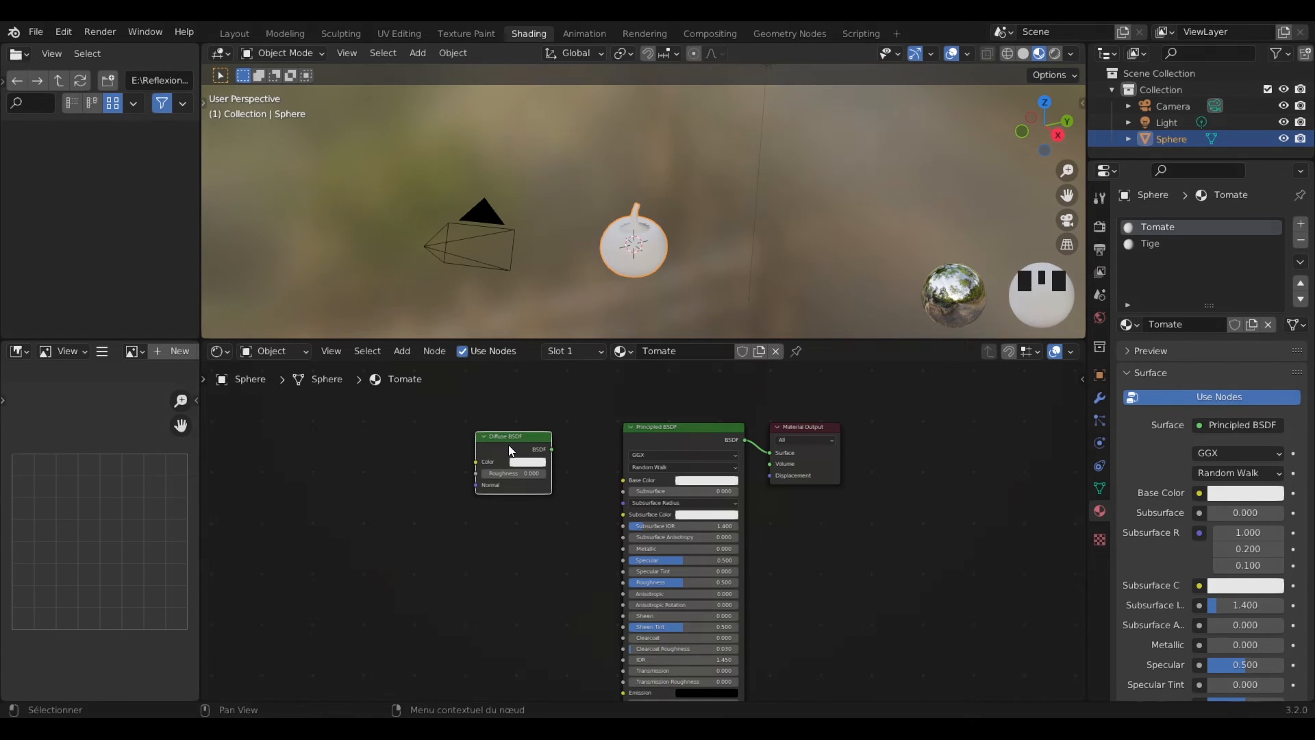
left_click_drag(503, 442, 498, 441)
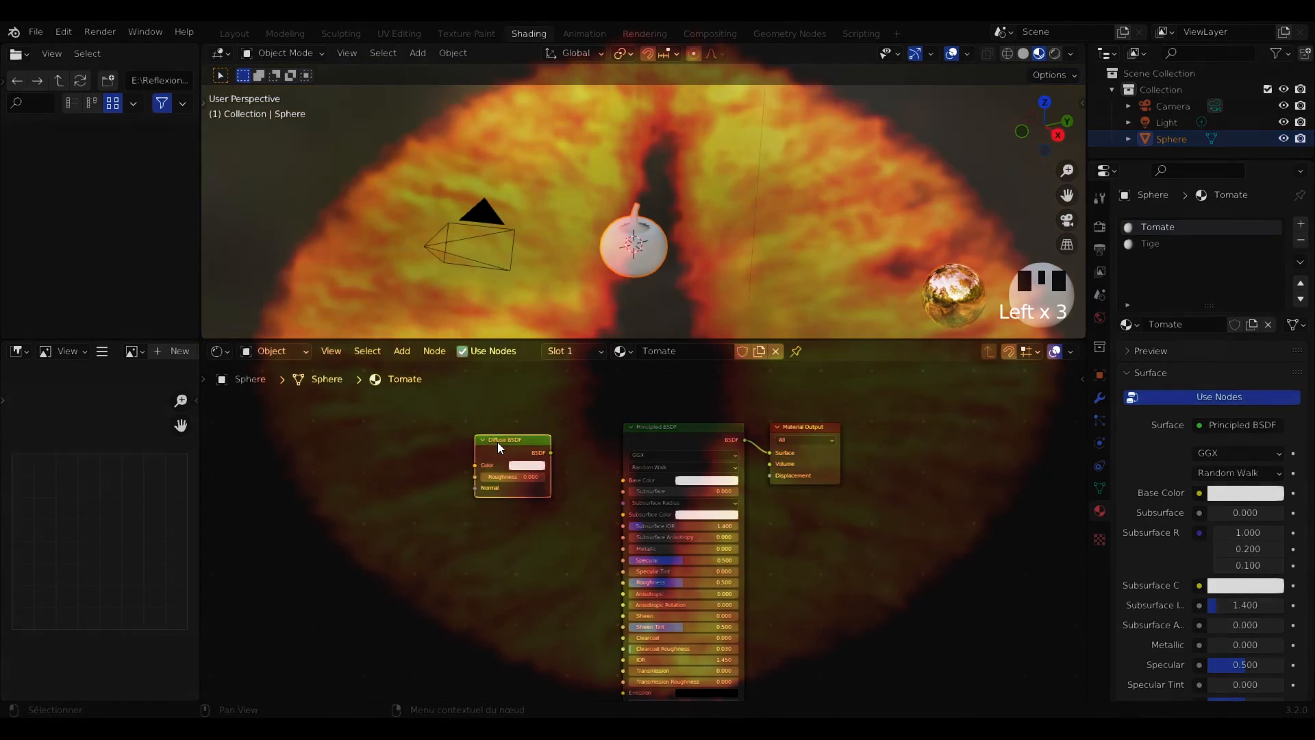
key("Delete")
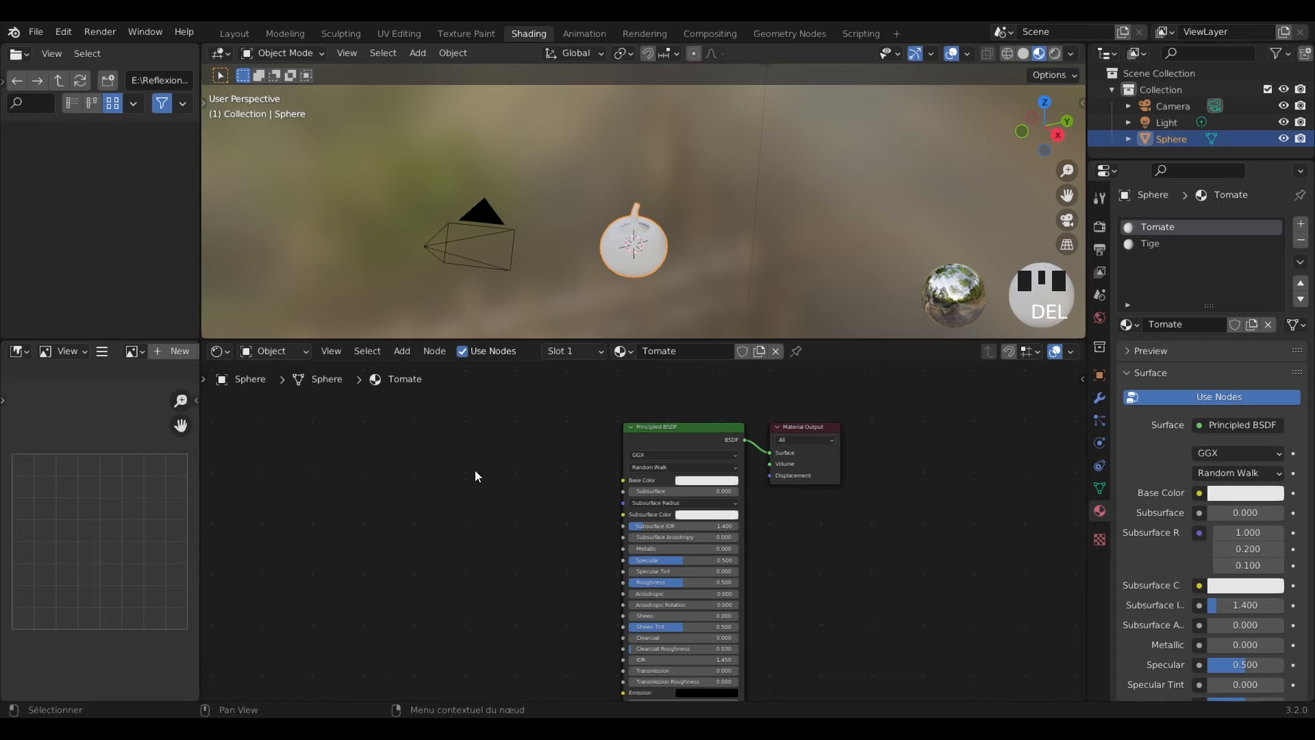
Step: Set the Principled BSDF base colour of the Tomate material to bright red
left_click(732, 494)
scroll(822, 514, "up", 4)
middle_click_drag(856, 528, 766, 585)
scroll(766, 573, "up", 2)
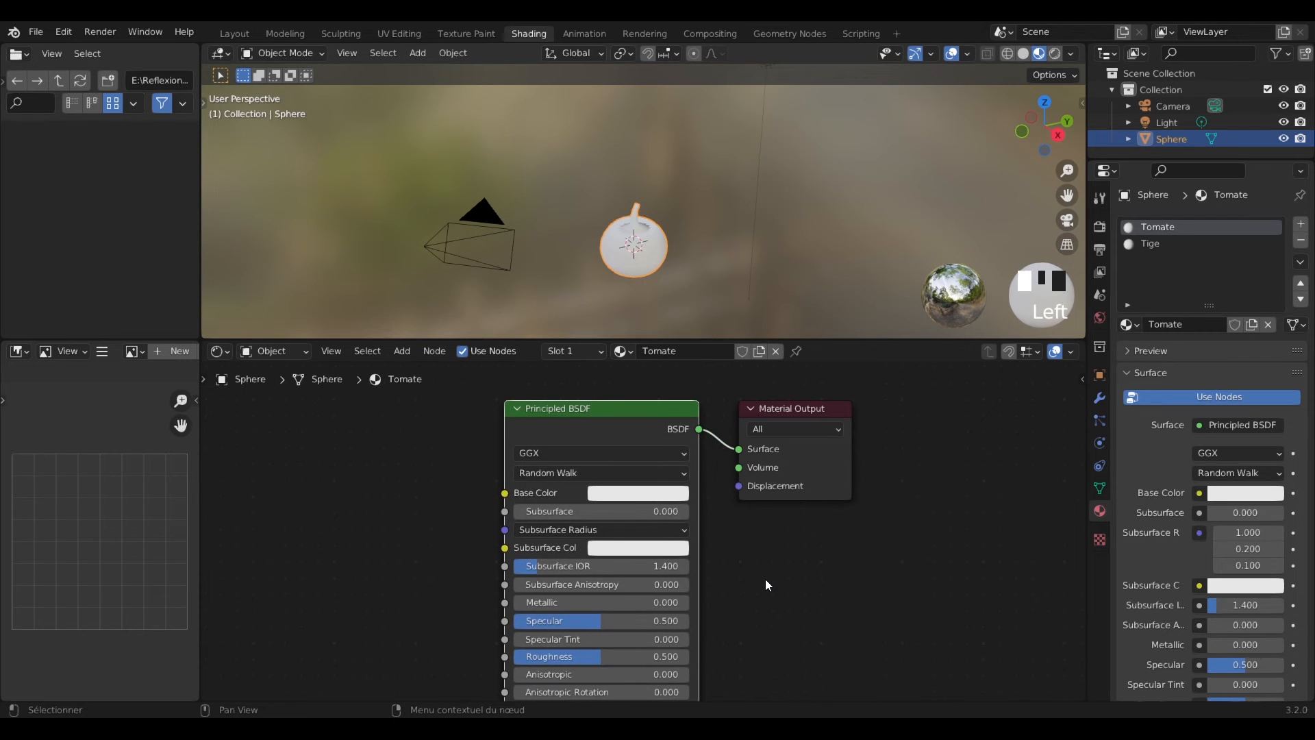
left_click(640, 493)
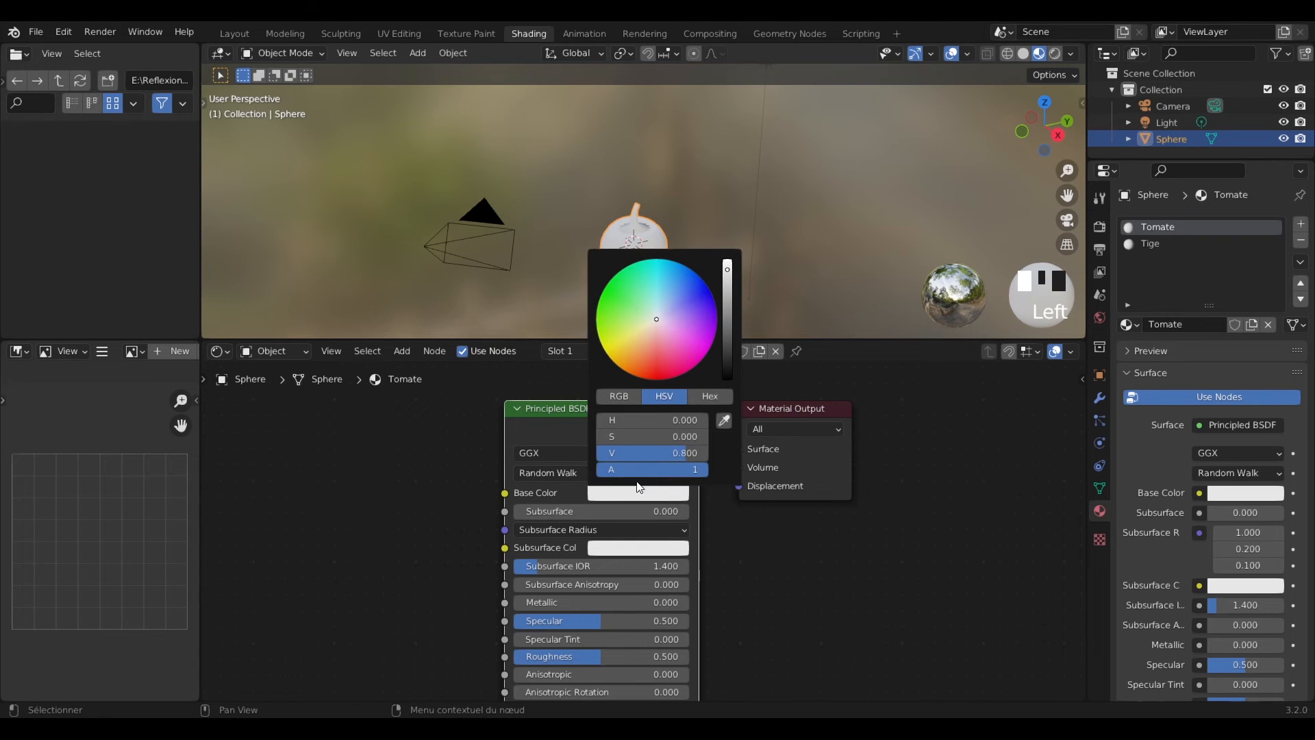
left_click_drag(657, 318, 650, 377)
left_click(626, 492)
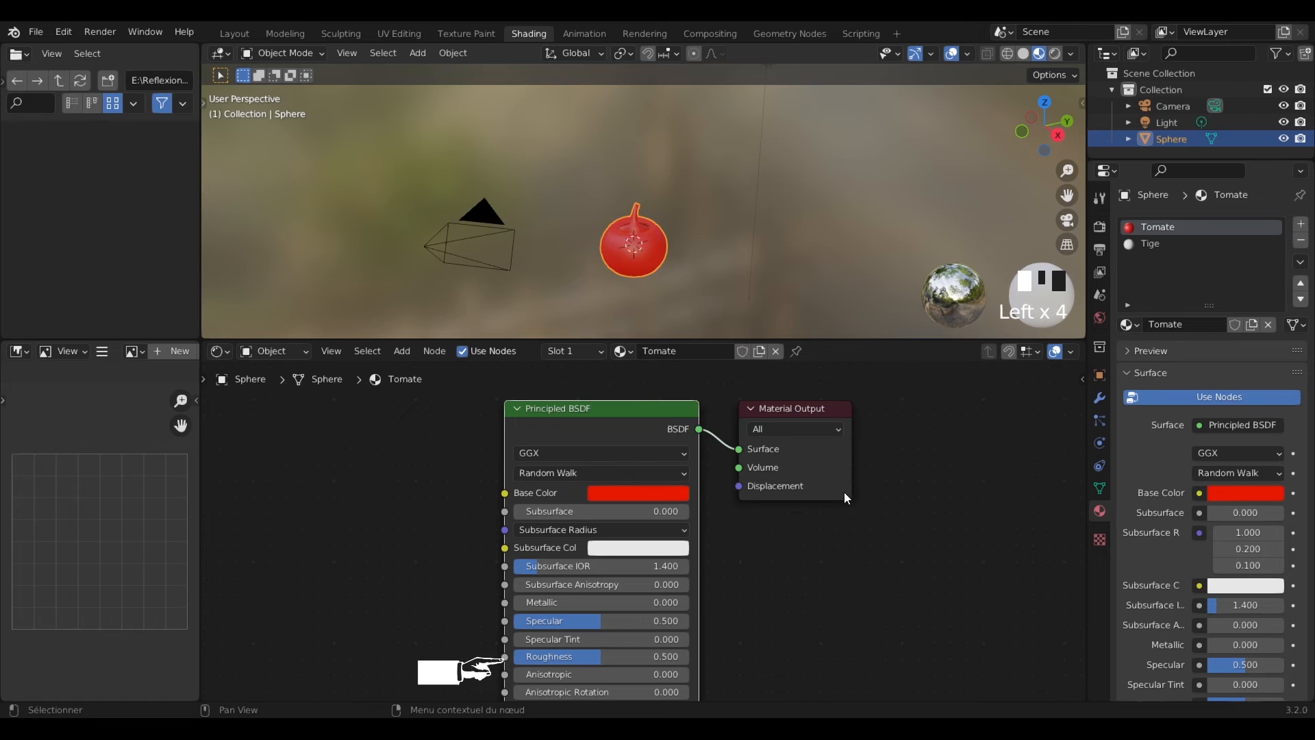
Step: Lower the Principled BSDF roughness of the Tomate material to 0.187
scroll(671, 301, "up", 5)
middle_click_drag(671, 308, 654, 376)
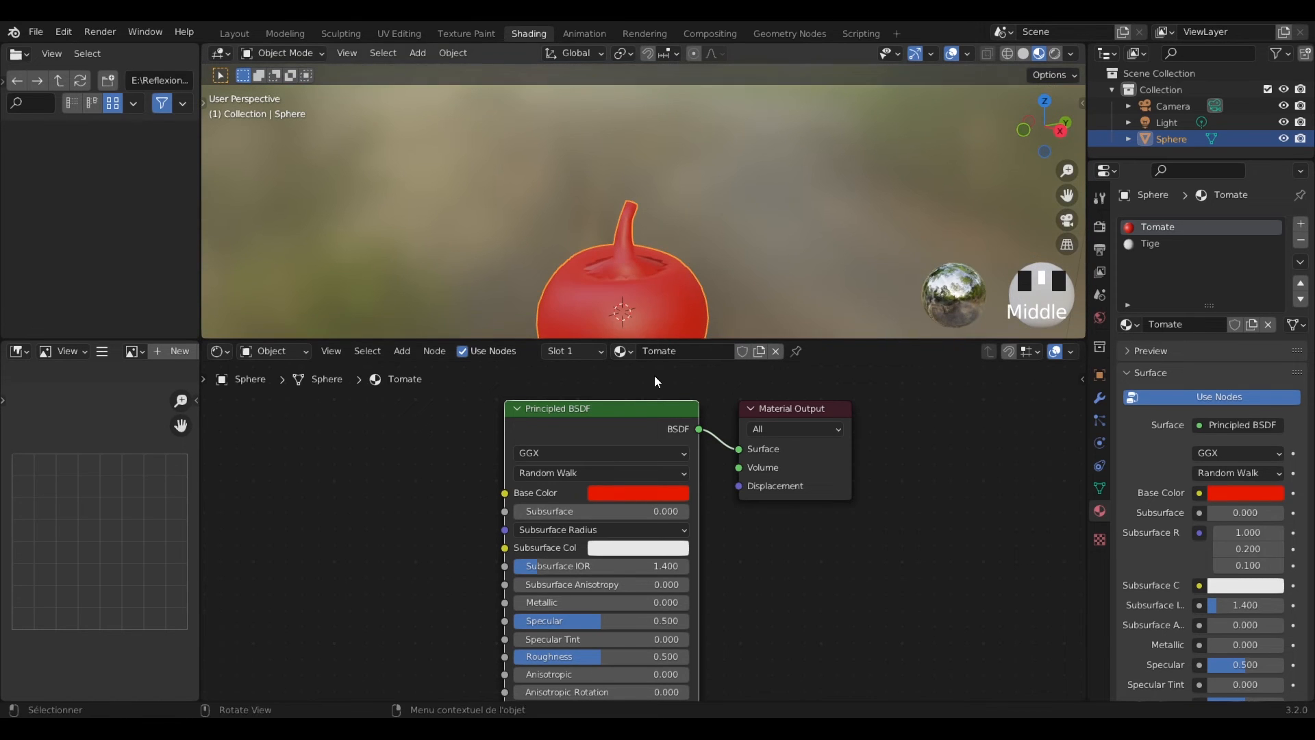
middle_click_drag(721, 328, 736, 219, "shift")
left_click_drag(582, 656, 527, 656)
middle_click_drag(724, 245, 825, 277)
Step: Add a Noise Texture node beside the Principled BSDF and connect its Fac output to Roughness
scroll(749, 615, "down", 2)
middle_click_drag(749, 615, 865, 587)
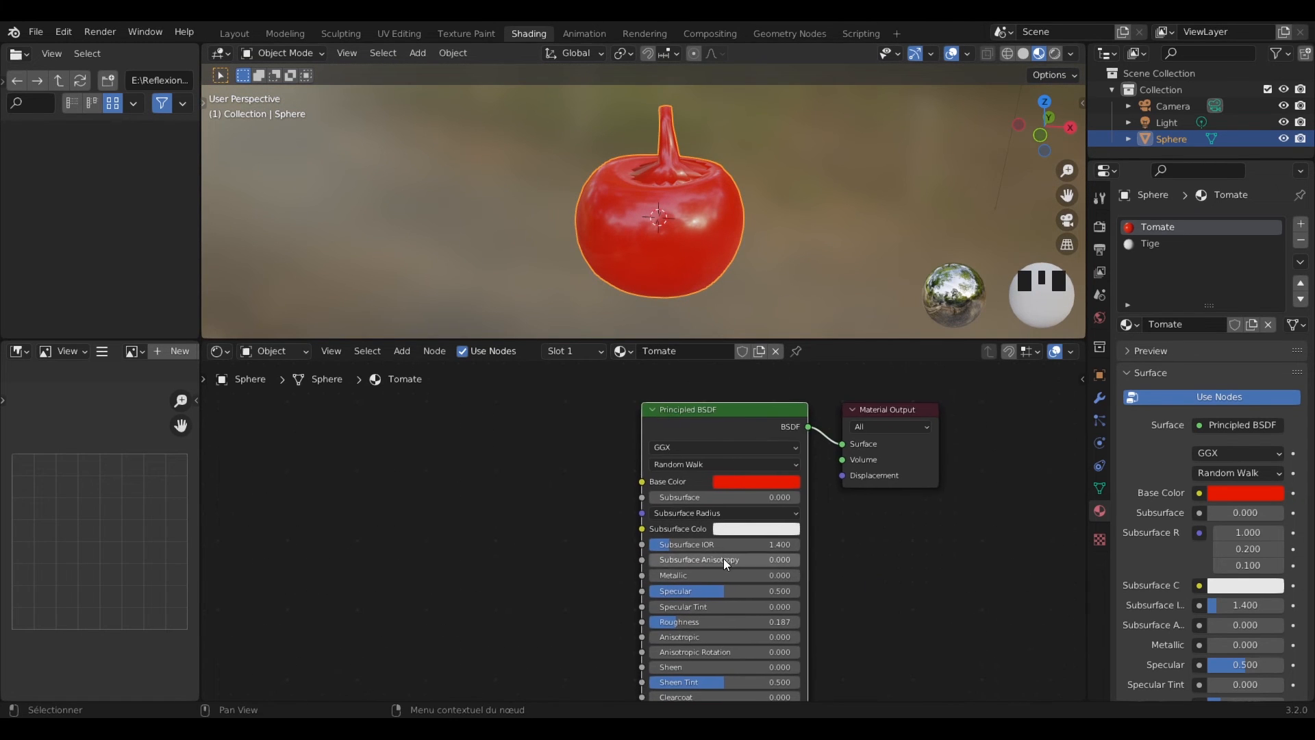
left_click(402, 350)
mouse_move(452, 440)
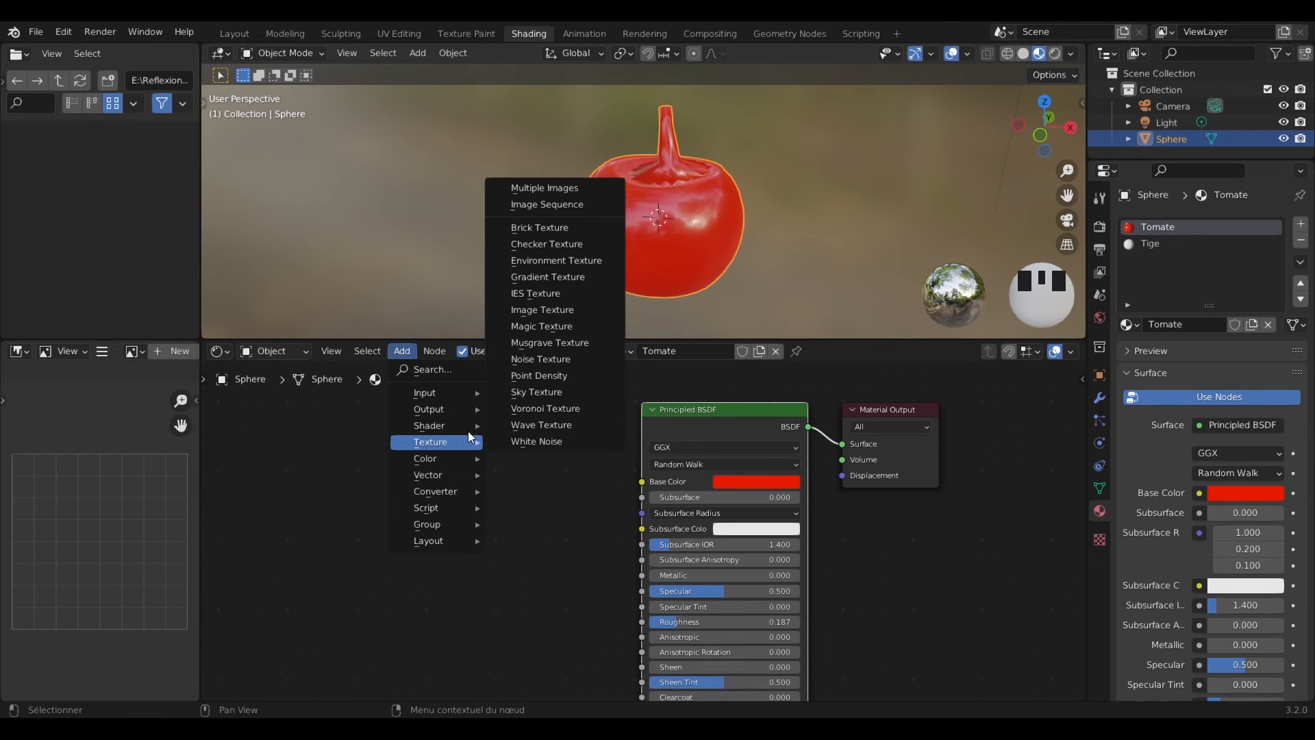
left_click(566, 363)
left_click(454, 508)
left_click_drag(554, 525, 643, 626)
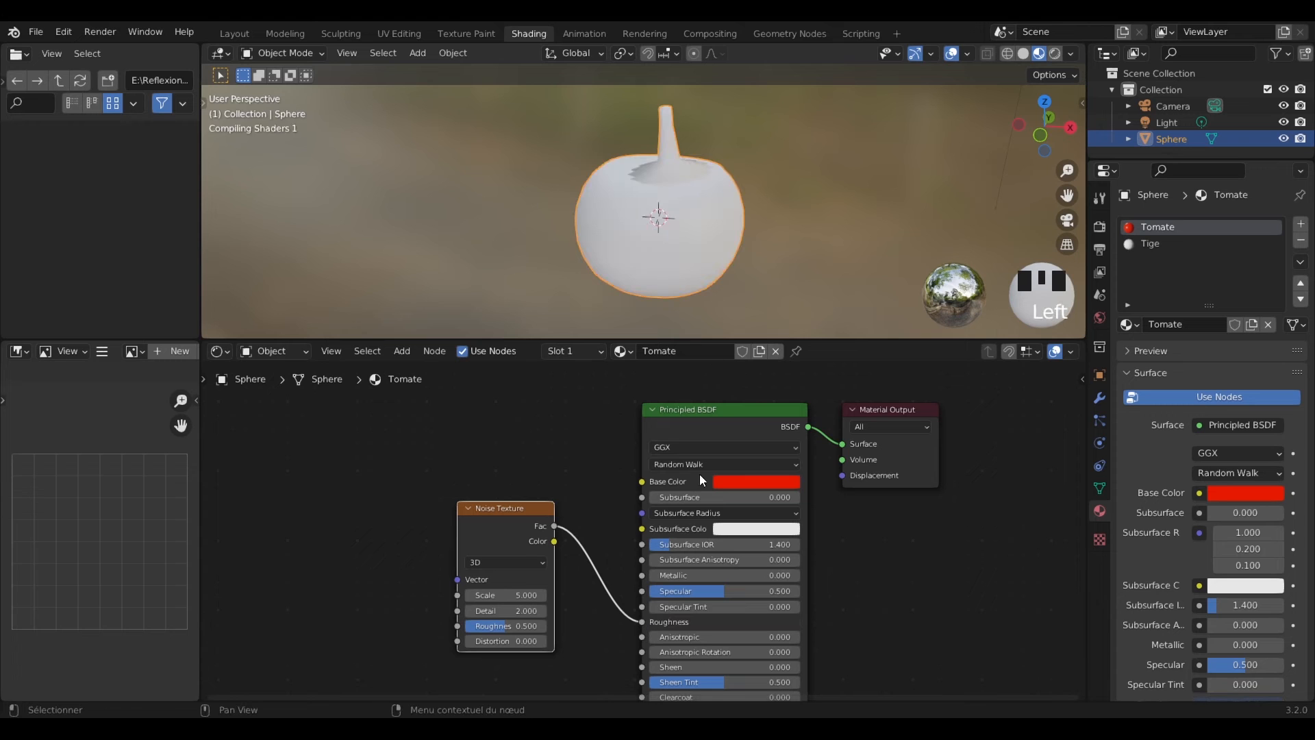
scroll(729, 270, "up", 4)
mouse_move(730, 270)
middle_mouse_down("shift")
mouse_move(712, 286)
mouse_move(645, 269)
middle_mouse_up("shift")
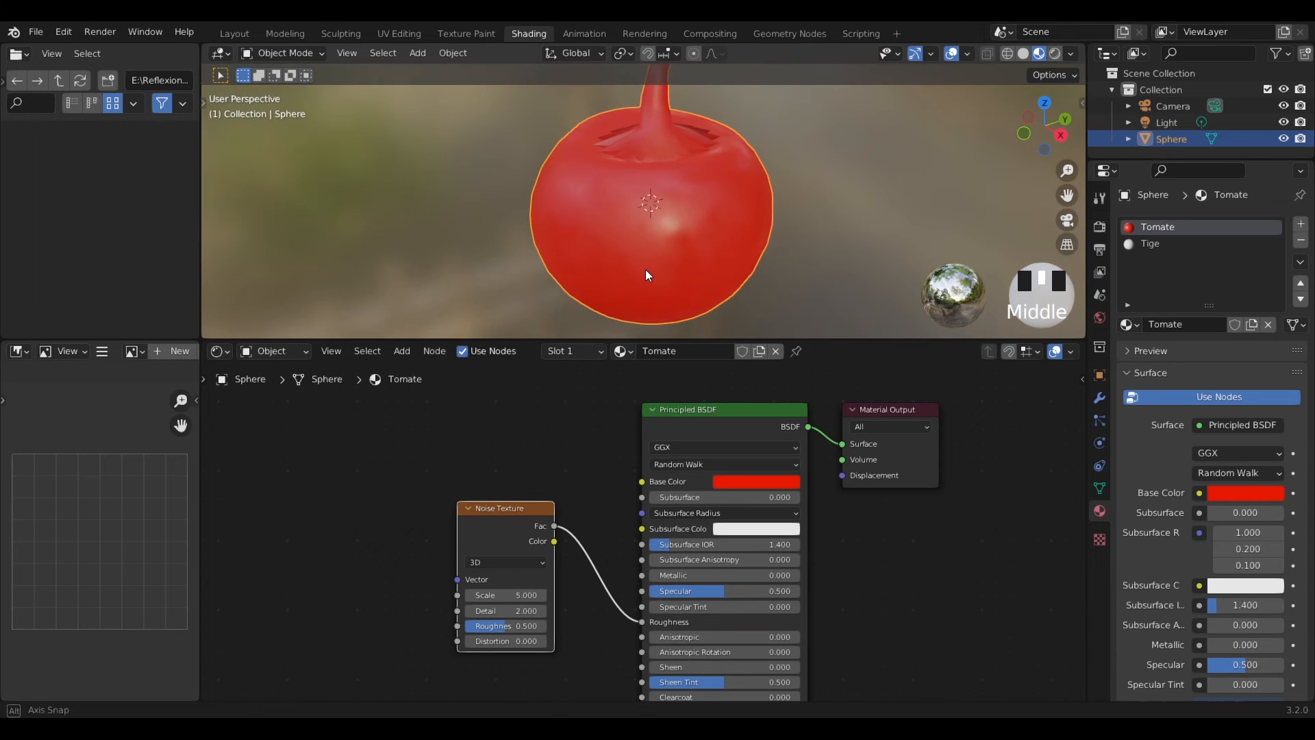
Step: Set the Noise Texture detail to 5 while previewing its output, and restore the Principled BSDF as the surface output
left_click(503, 520, "ctrl+shift")
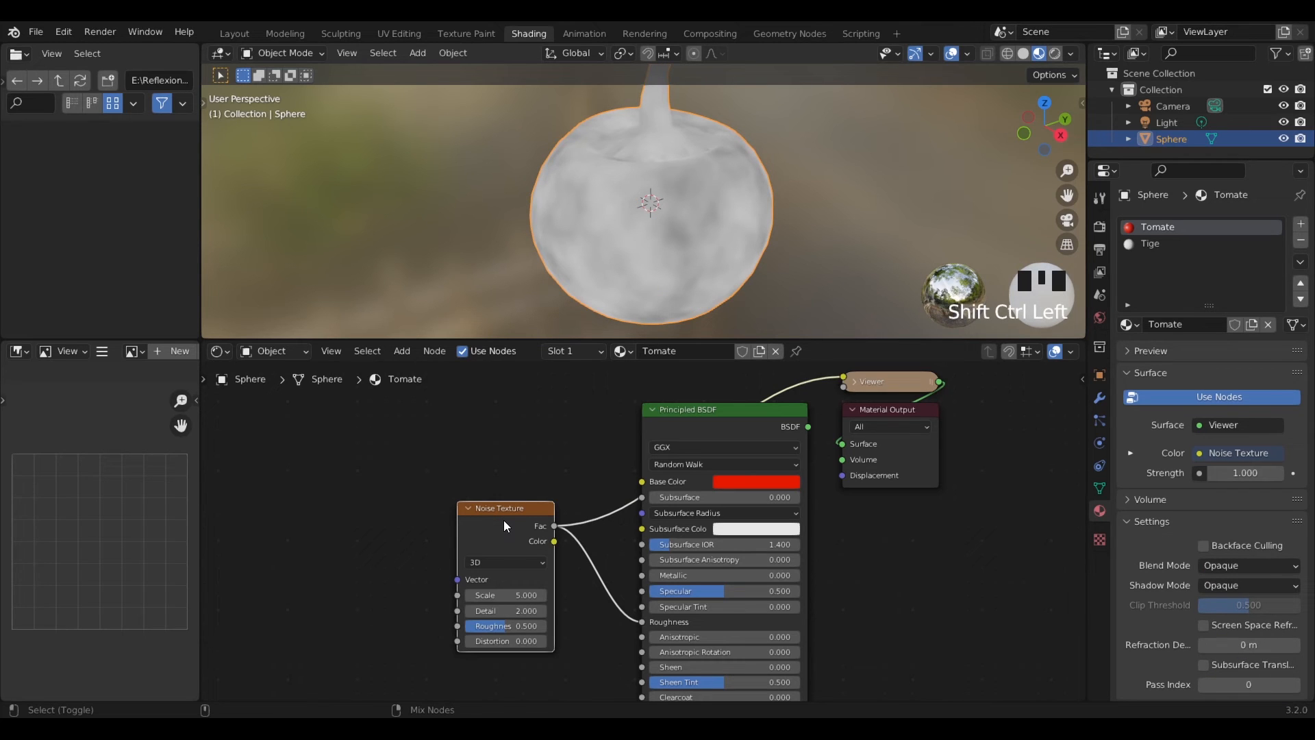
left_click(497, 610)
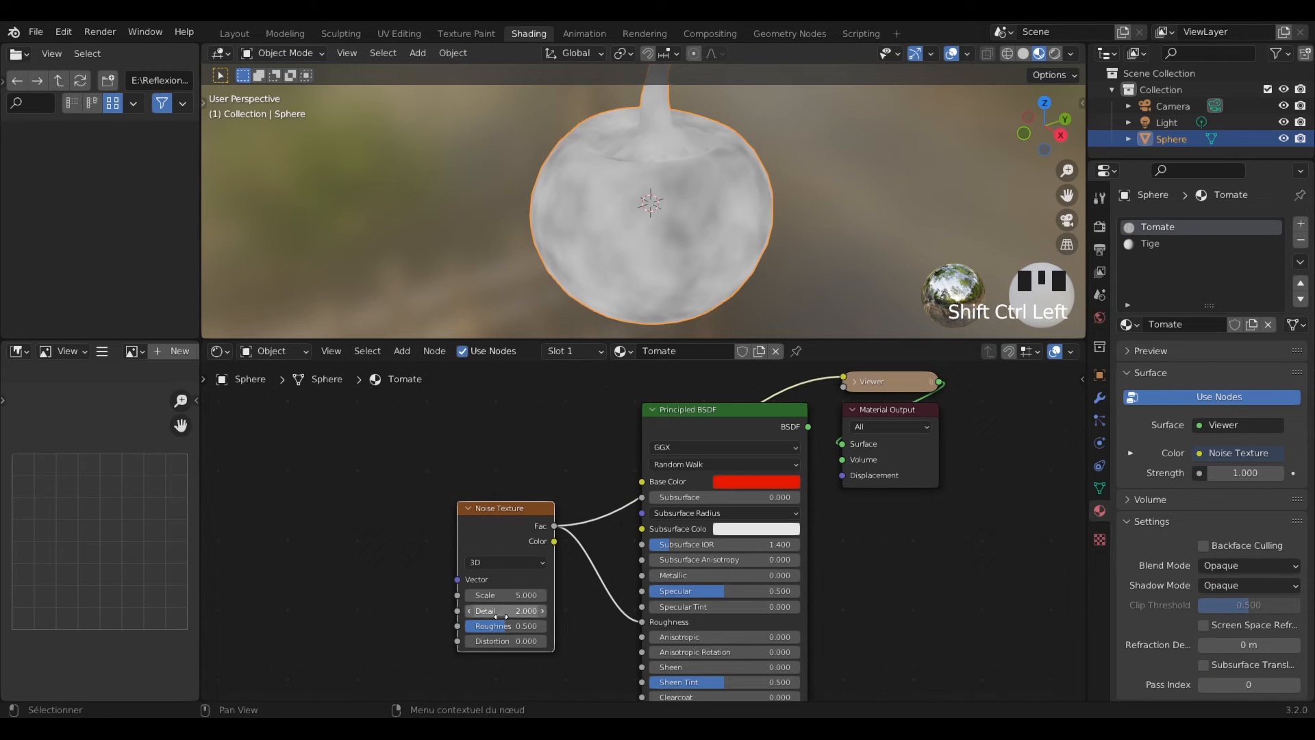
key("Return")
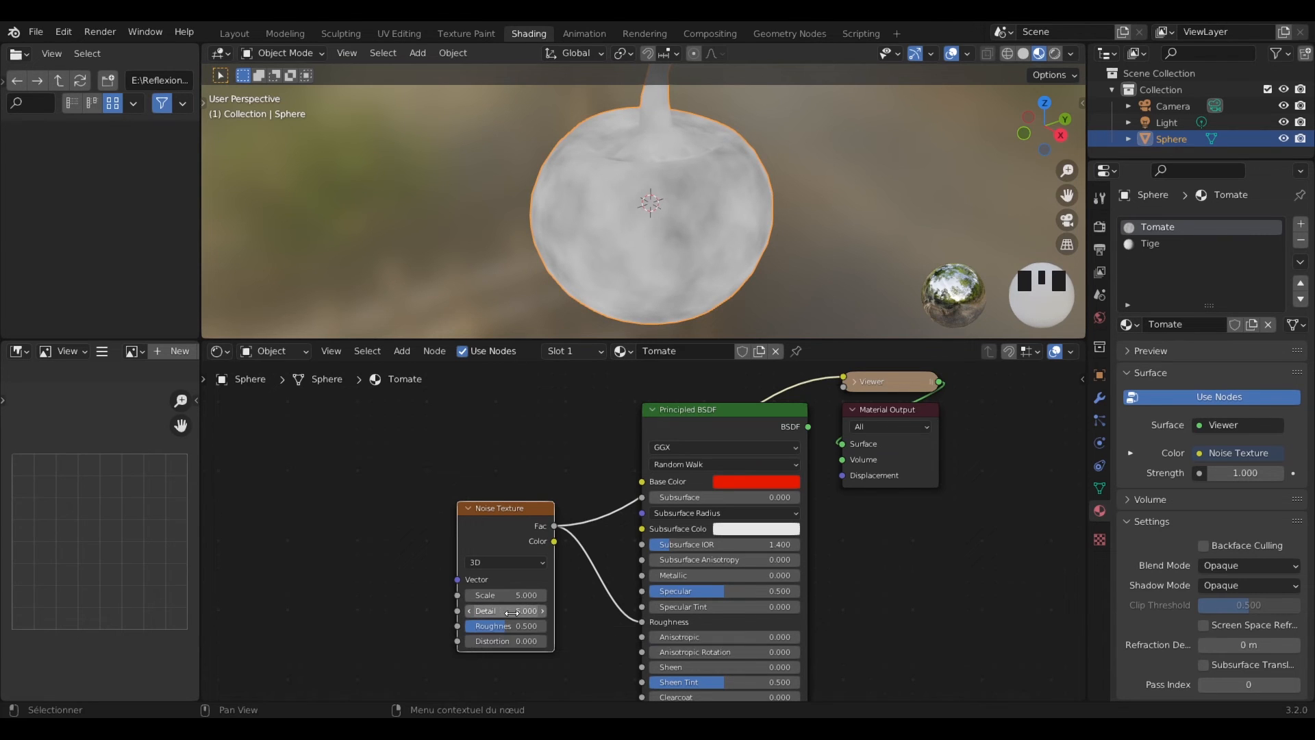
left_click(748, 423, "ctrl+shift")
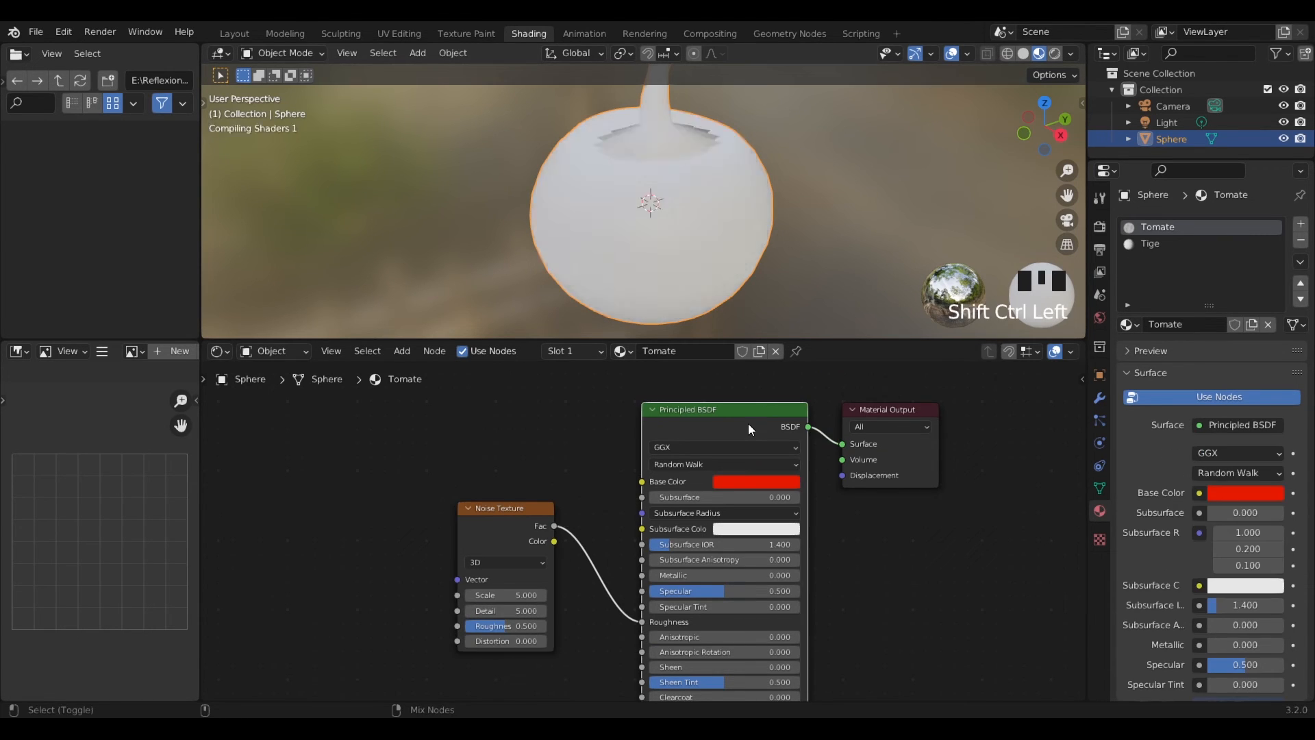
Step: Set the Principled BSDF base colour of the Tige material to green
left_click(1141, 239)
left_click(1244, 494)
left_click_drag(1268, 298, 1270, 305)
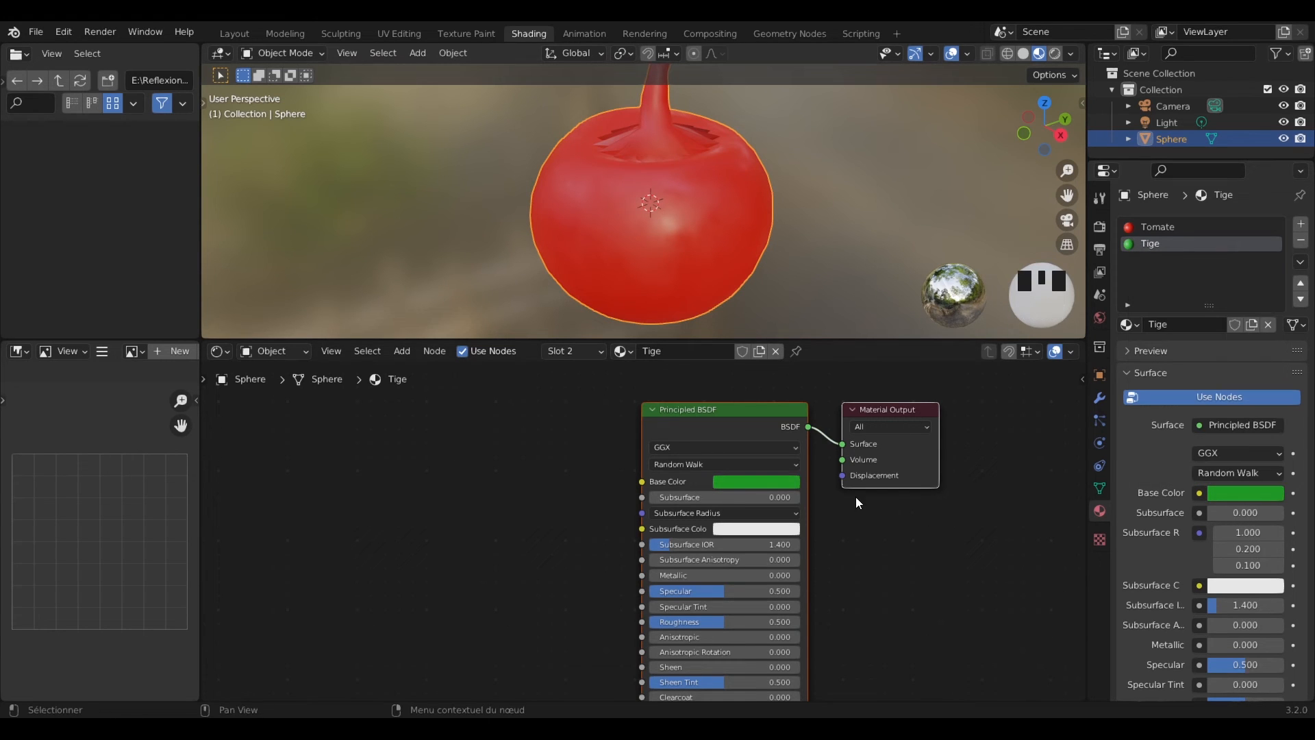
Step: Assign the Tige material to the stem and its star-shaped base in Edit Mode, and return to Object Mode
mouse_move(747, 216)
middle_mouse_down()
mouse_move(743, 270)
mouse_move(765, 223)
middle_mouse_up()
middle_click_drag(766, 222, 761, 263, "shift")
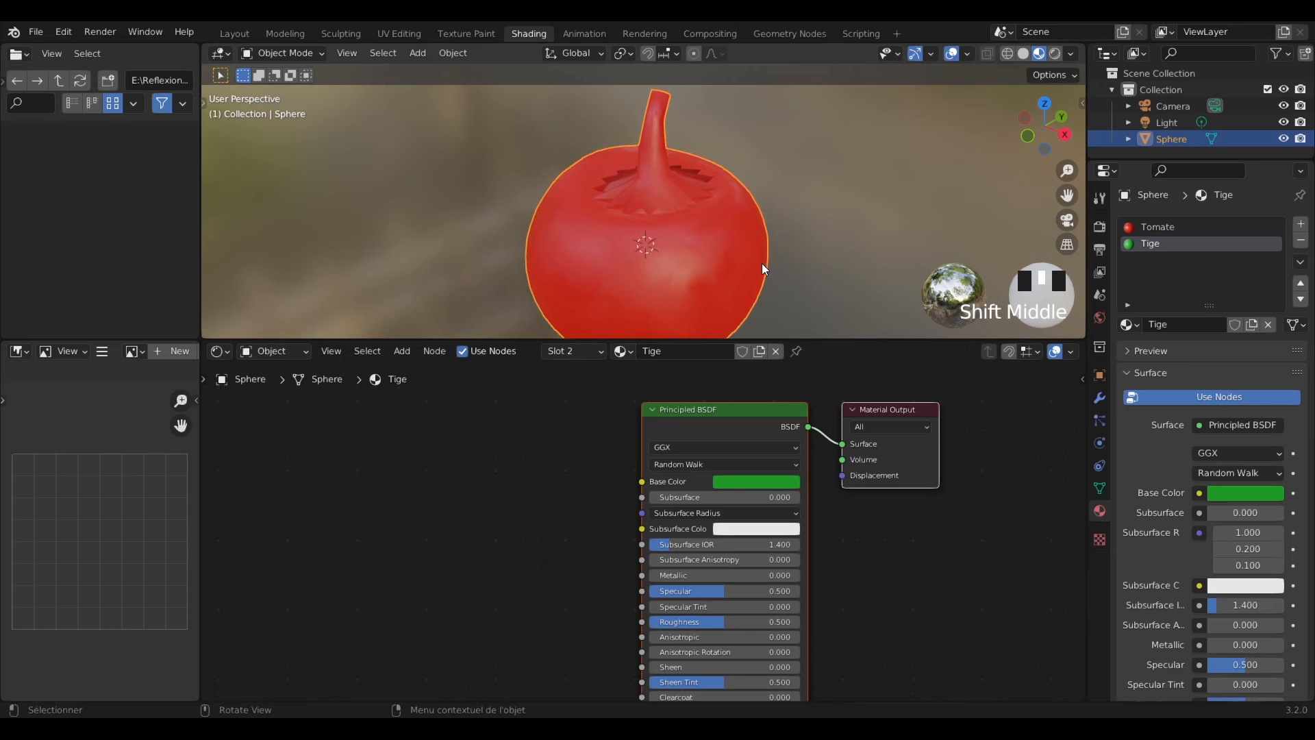
left_click(282, 53)
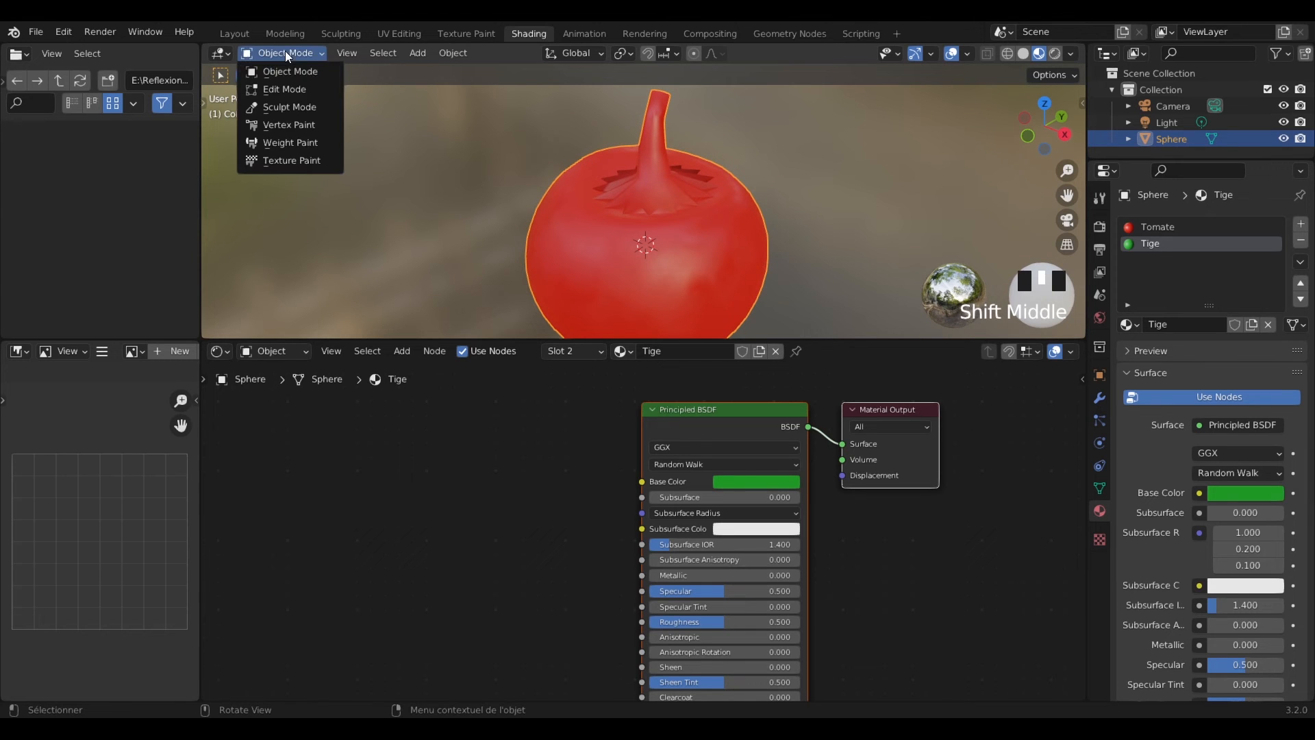
left_click(288, 90)
middle_click_drag(660, 142, 714, 158, "shift")
scroll(619, 191, "up", 2)
left_click(615, 200, "alt")
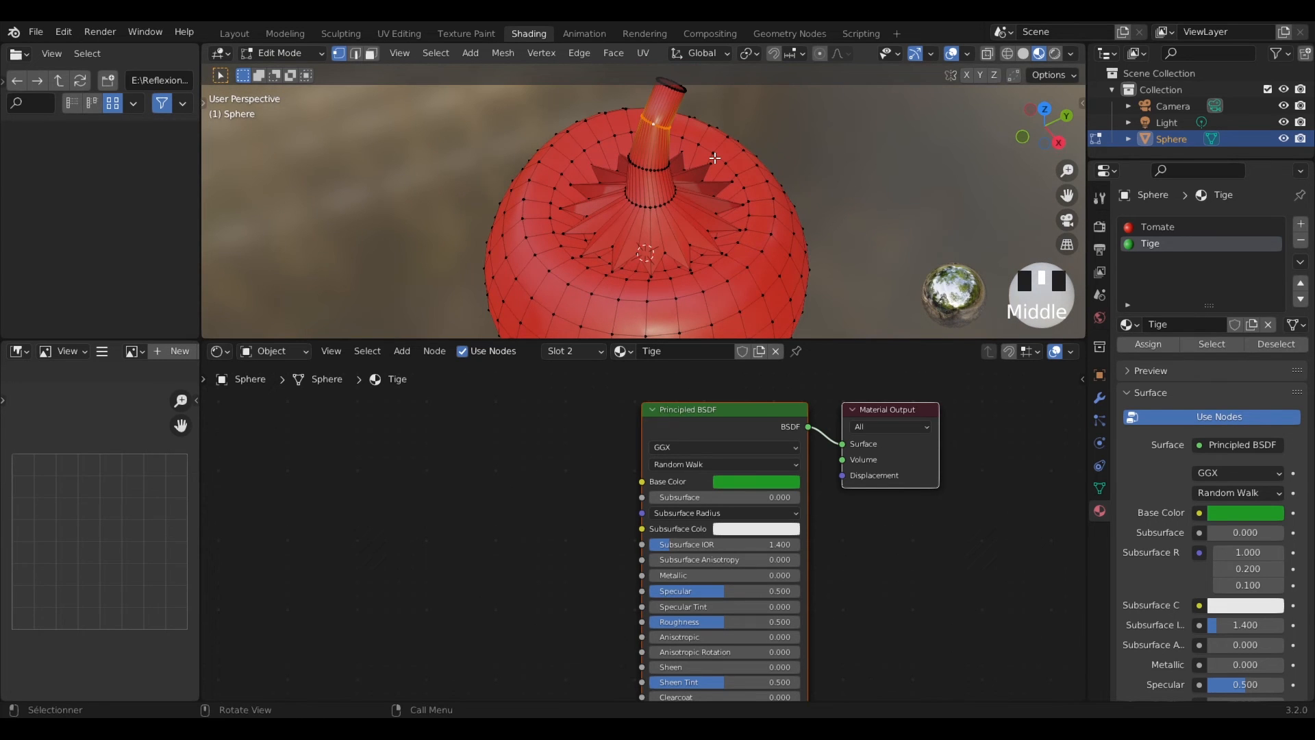
key("ctrl+KP_Add")
key("ctrl+KP_Add")
key("ctrl+KP_Add")
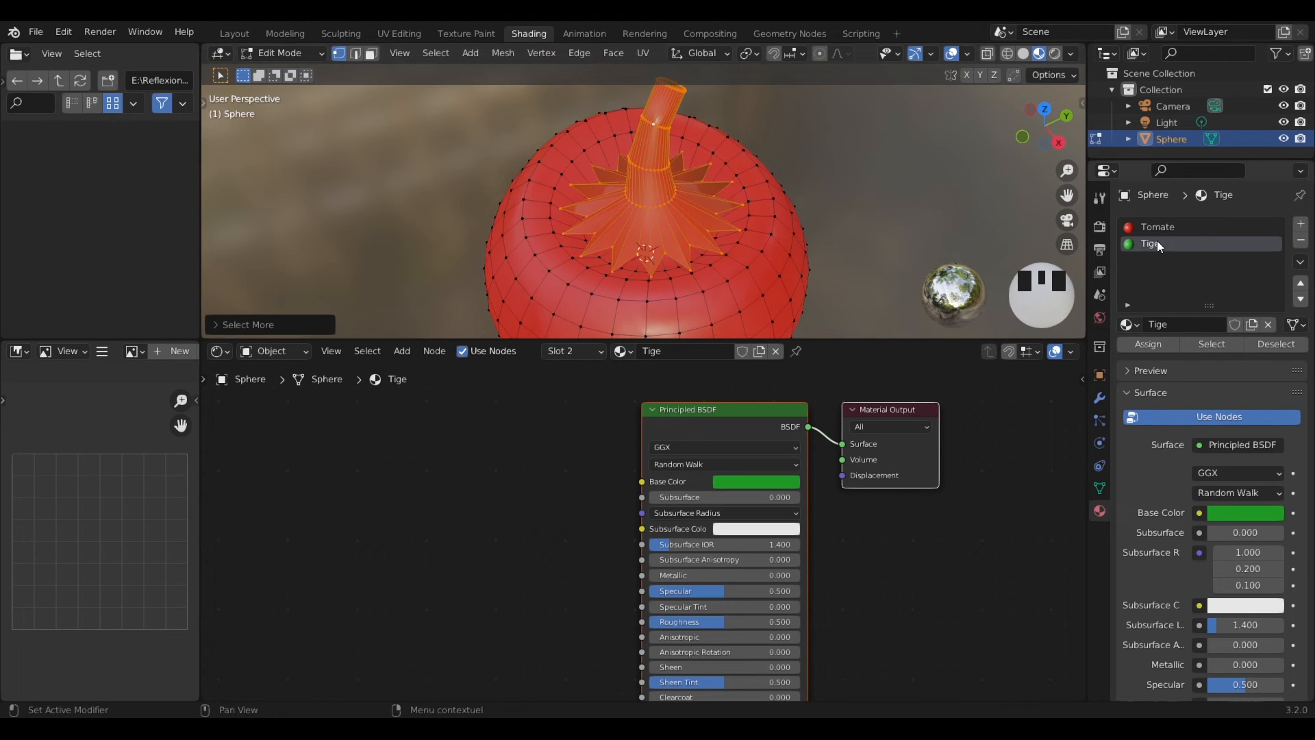
left_click(1157, 348)
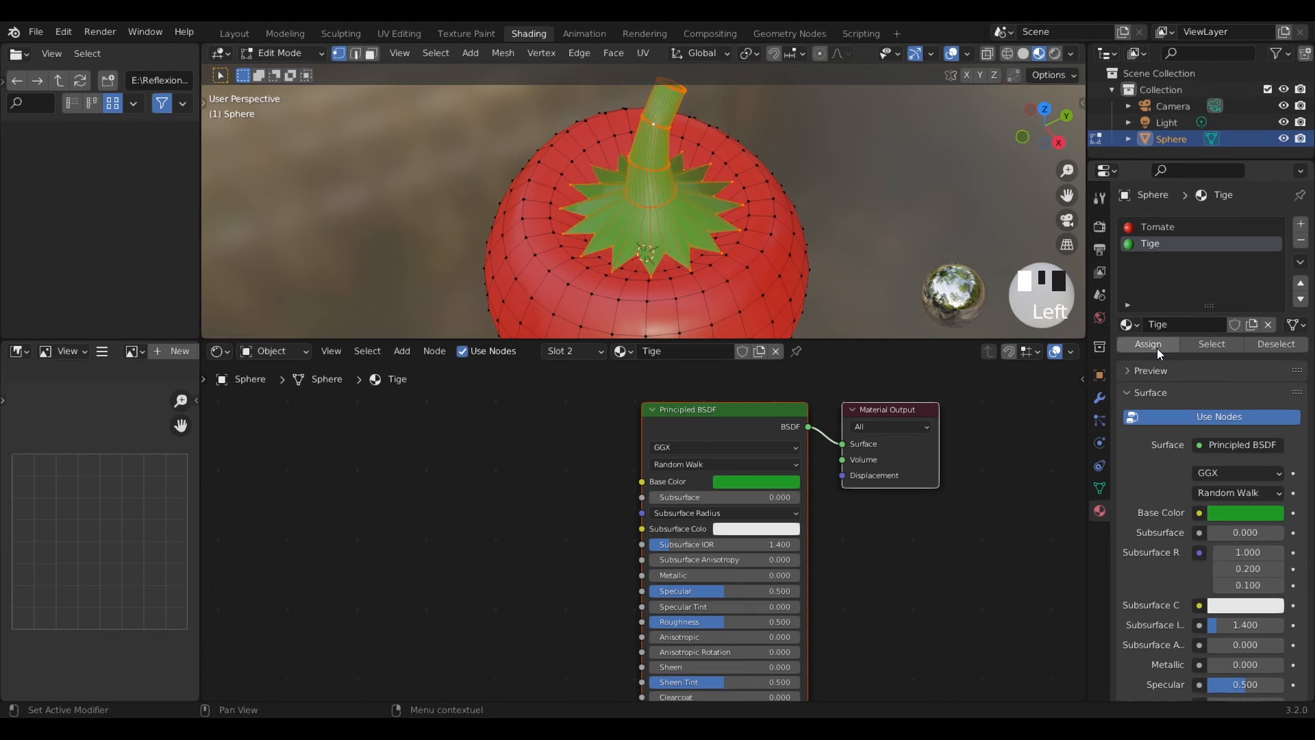
left_click(285, 54)
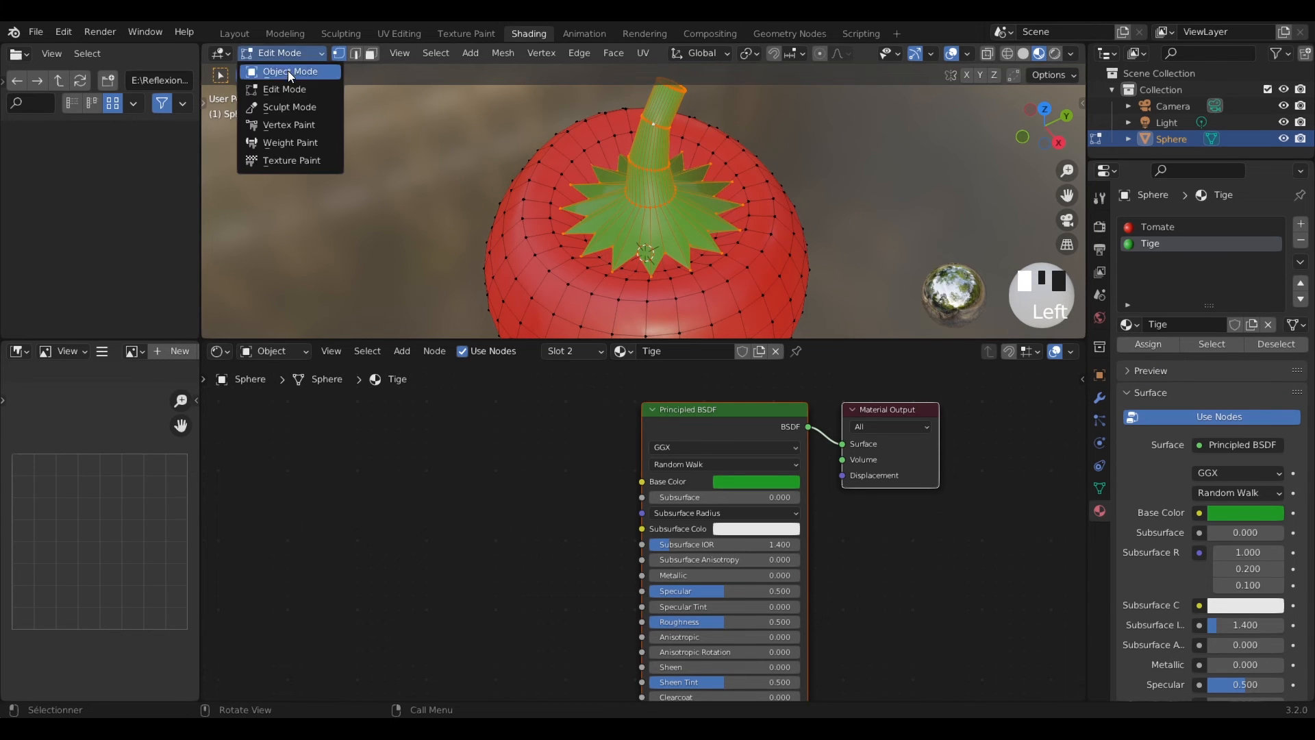
left_click(288, 72)
scroll(705, 190, "down", 2)
middle_click_drag(705, 190, 951, 180, "shift")
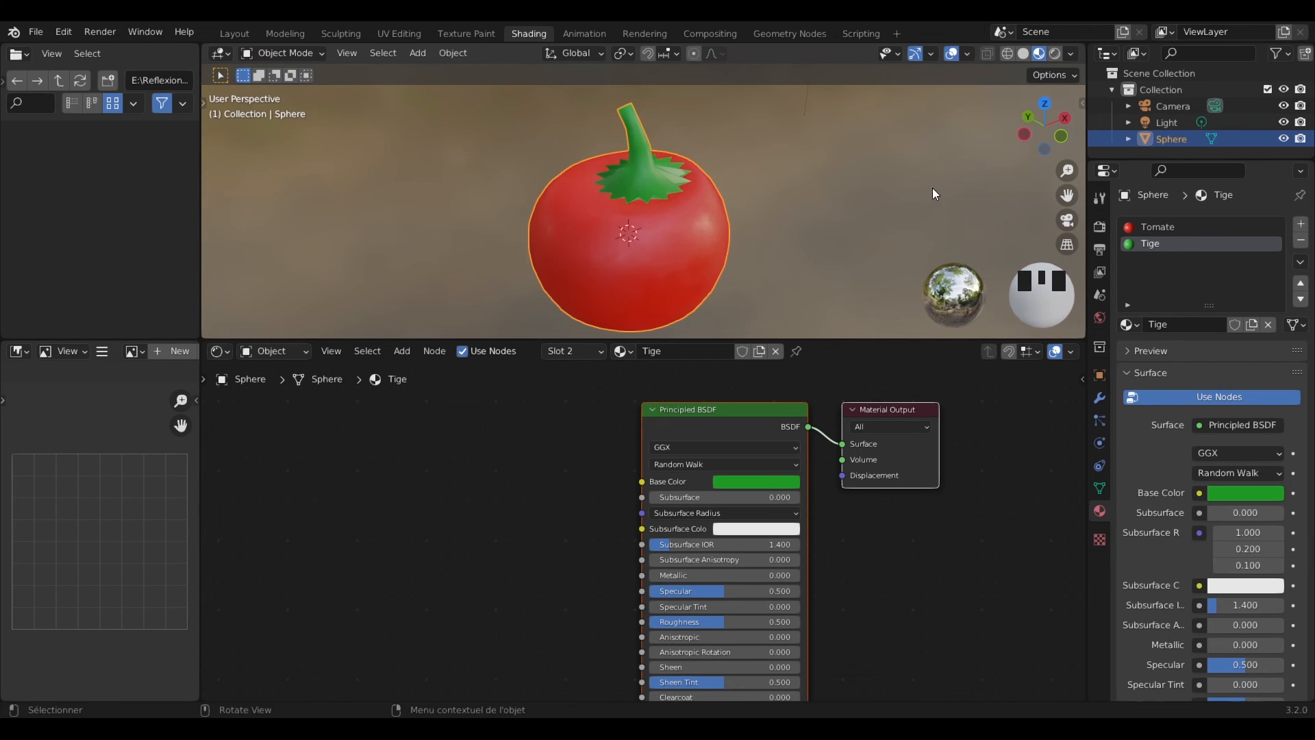
Step: Insert a ColorRamp node between the Noise Texture and the Principled BSDF roughness in the Tomate material
left_click(1160, 230)
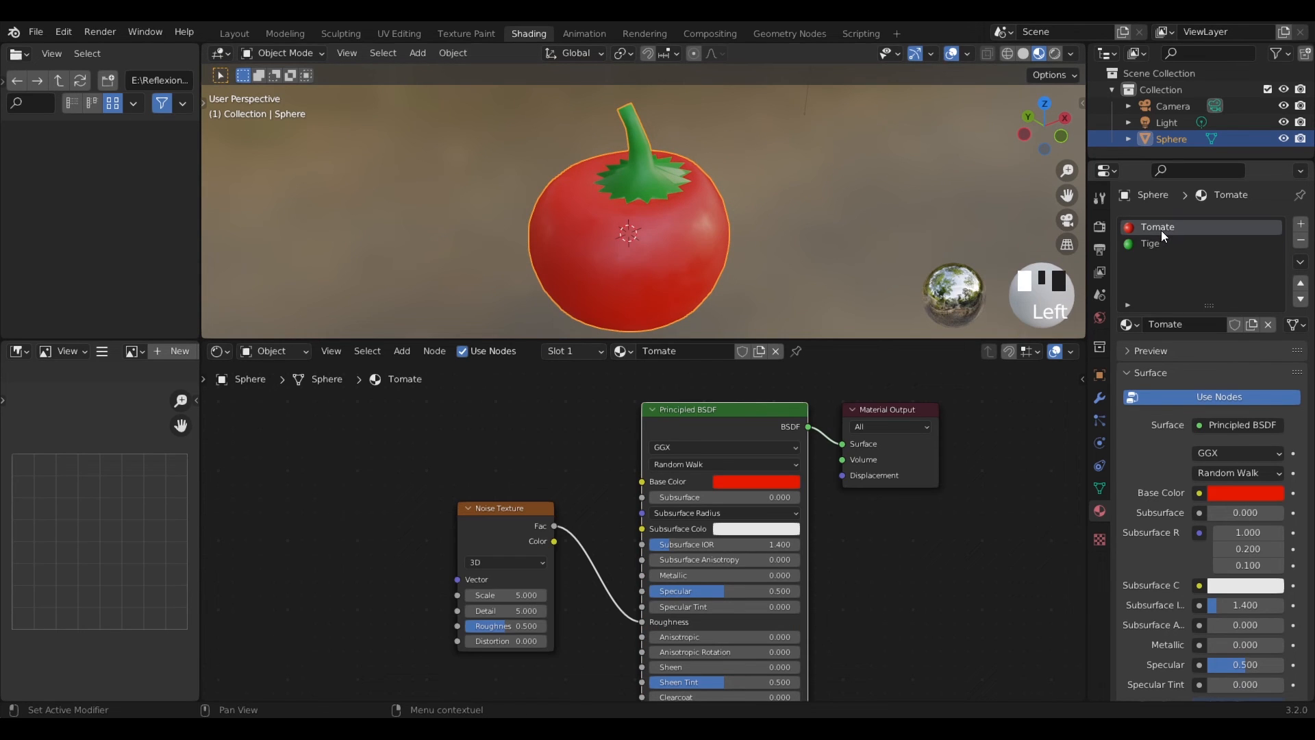
left_click(397, 352)
mouse_move(421, 493)
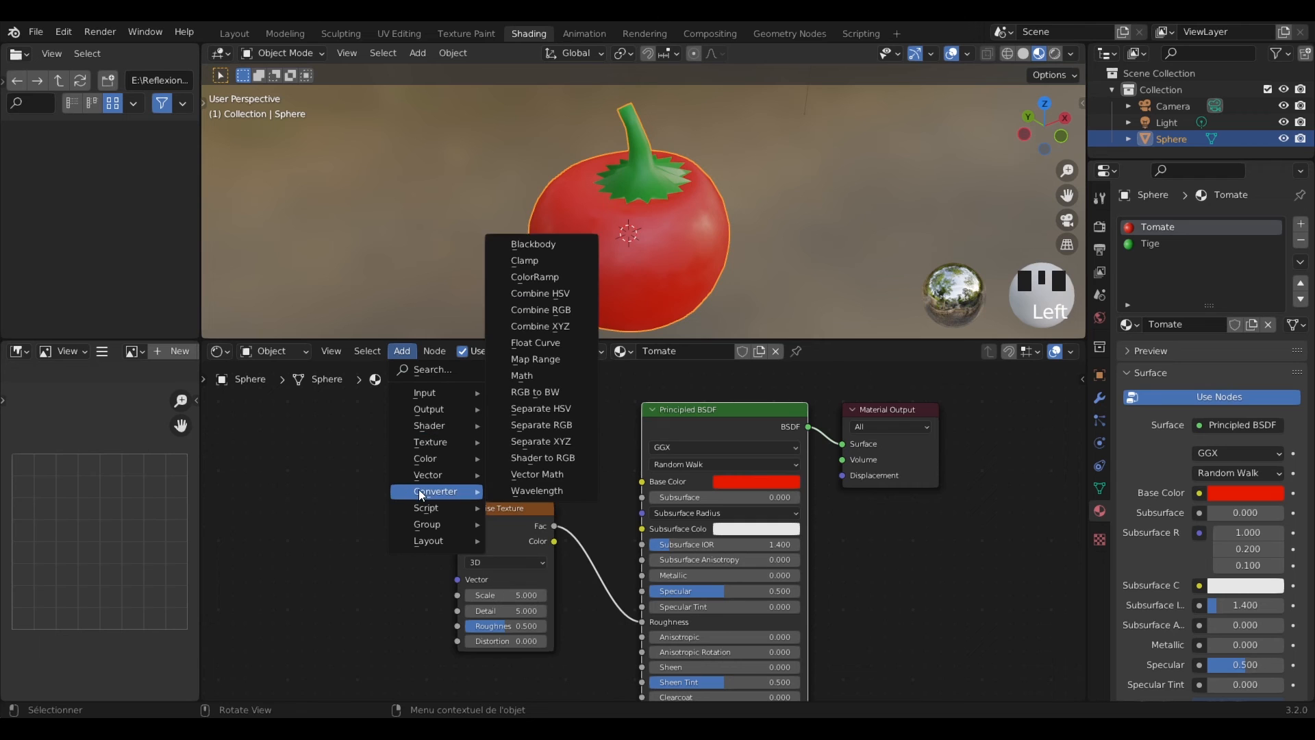
left_click(535, 277)
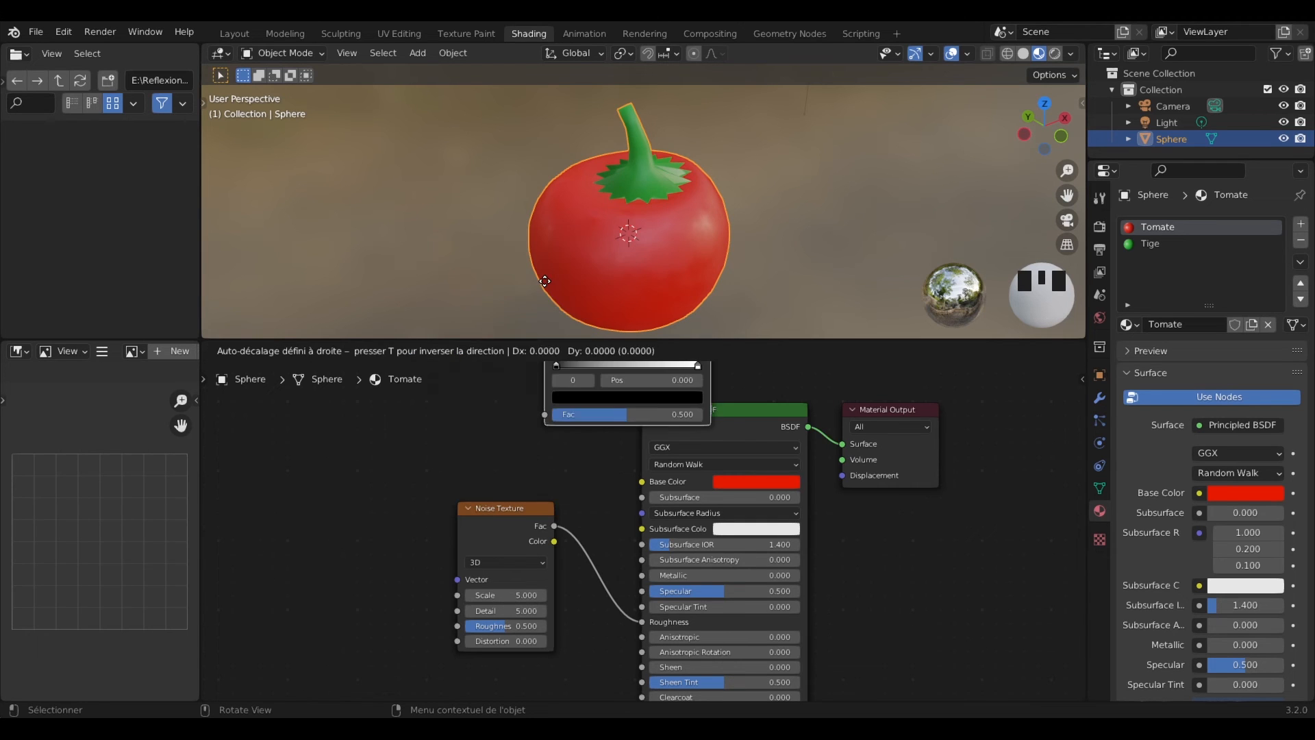
left_click(607, 477)
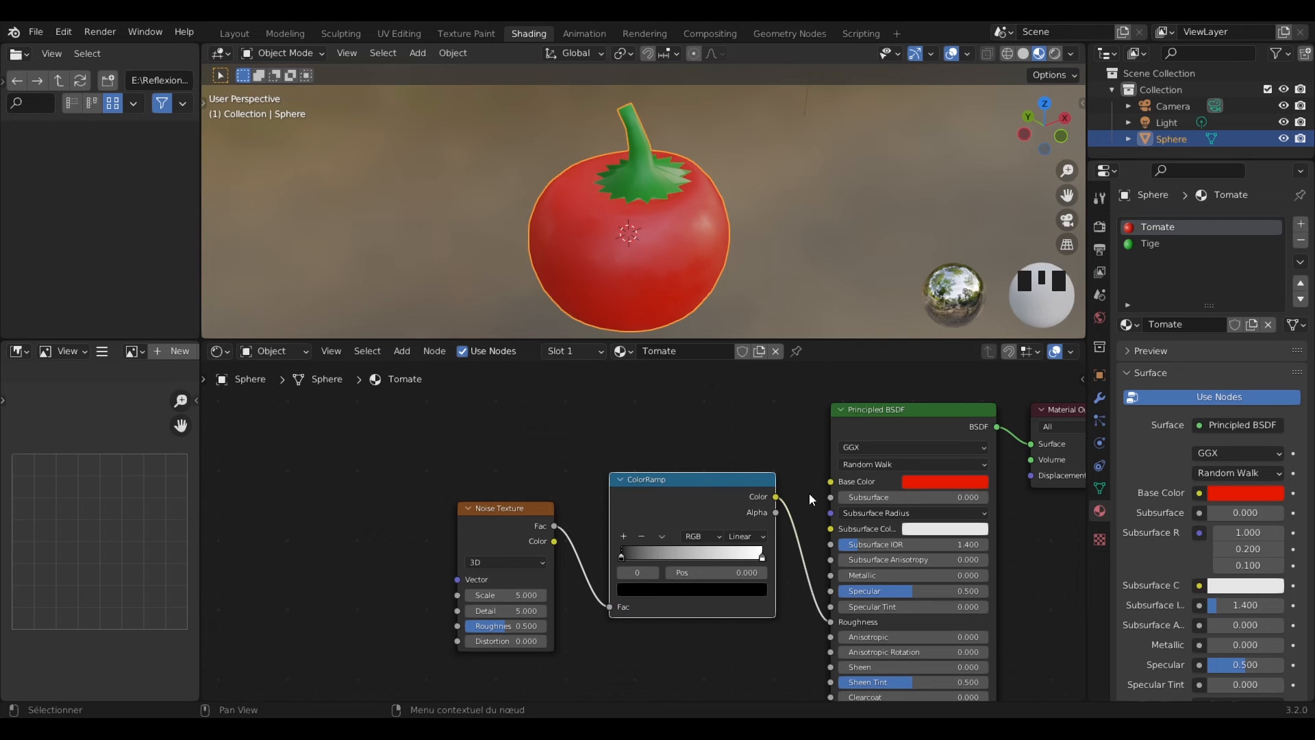
Step: Preview the ColorRamp output on the tomato and try dark blue for its first stop
left_click(739, 479, "ctrl+shift")
left_click(633, 565)
left_click(643, 582)
left_click(645, 588)
left_click(741, 431)
left_click_drag(695, 444, 721, 413)
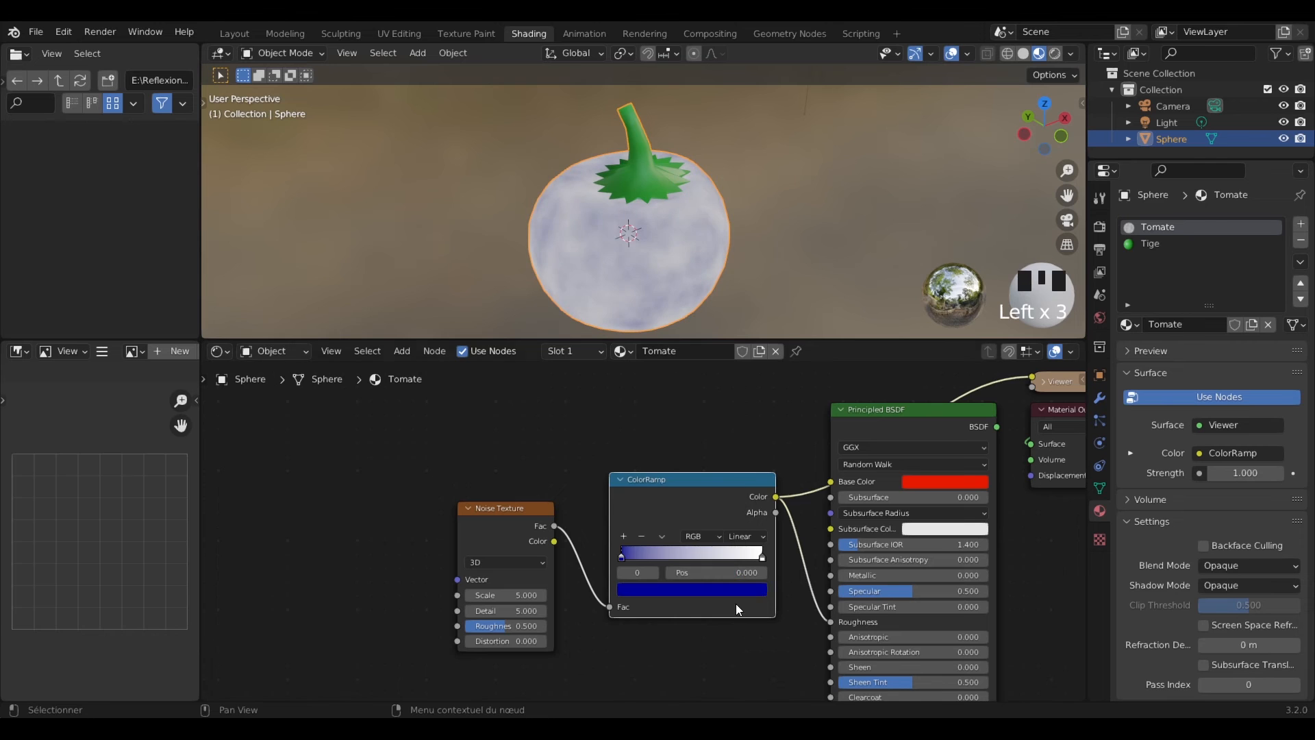
Step: Try an extra coloured stop on the ColorRamp and remove the surplus stops again
left_click(624, 536)
left_click(684, 591)
left_click(678, 479)
left_click_drag(678, 480, 677, 494)
left_click(758, 557)
left_click_drag(759, 557, 709, 558)
mouse_move(622, 558)
left_mouse_down()
mouse_move(696, 553)
mouse_move(620, 556)
left_mouse_up()
left_click(682, 557)
left_click(641, 535)
left_click(641, 536)
Step: Rebuild the ColorRamp from black at position 0.237 to an inward-shifted white stop, and restore the Principled BSDF as the surface output
left_click(684, 589)
left_click_drag(735, 452, 737, 389)
left_click(623, 536)
left_click(684, 589)
left_click_drag(693, 556, 719, 557)
left_click_drag(622, 557, 665, 557)
left_click(646, 557)
left_click(865, 479, "ctrl+shift")
left_click(662, 557)
left_click(663, 556)
middle_click_drag(781, 268, 745, 262)
middle_click_drag(745, 262, 767, 236, "shift")
scroll(767, 236, "up", 2)
left_click(628, 676)
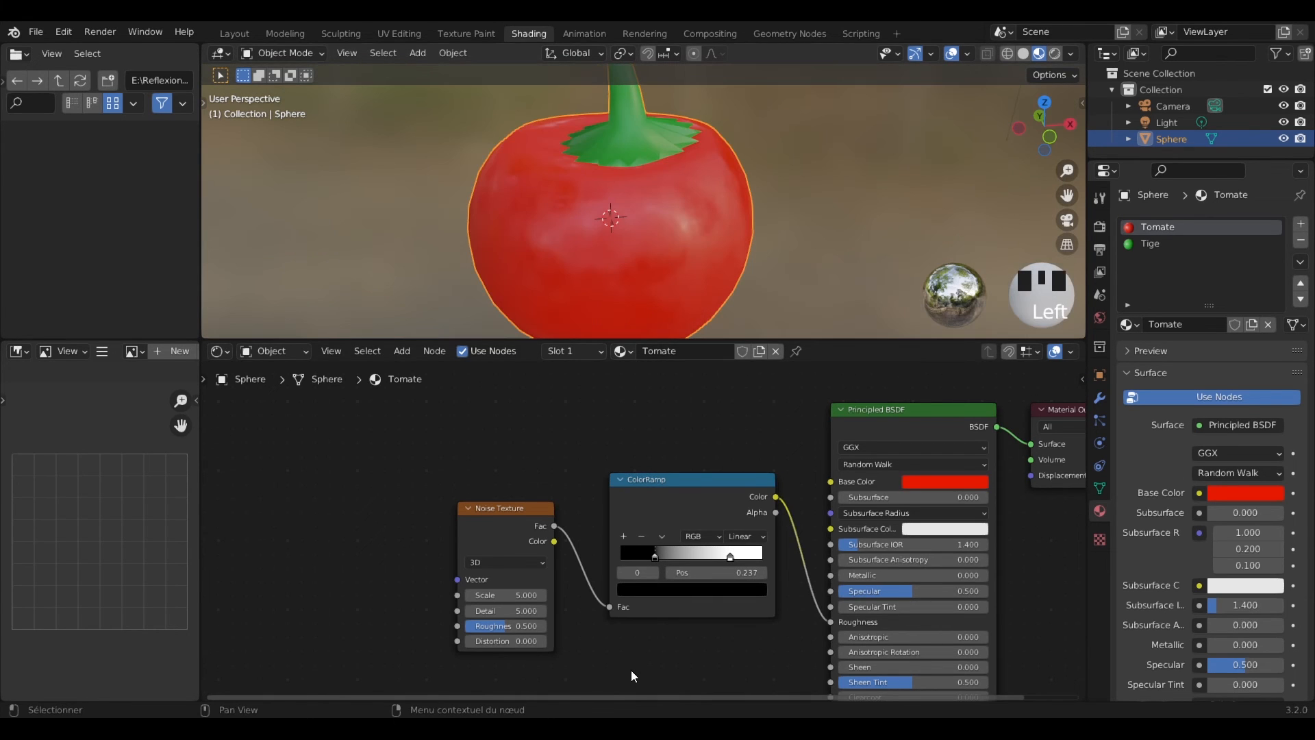
Step: Set the Noise Texture scale to 4.600
scroll(635, 665, "down", 2)
middle_click_drag(638, 659, 551, 651)
scroll(543, 639, "up", 1)
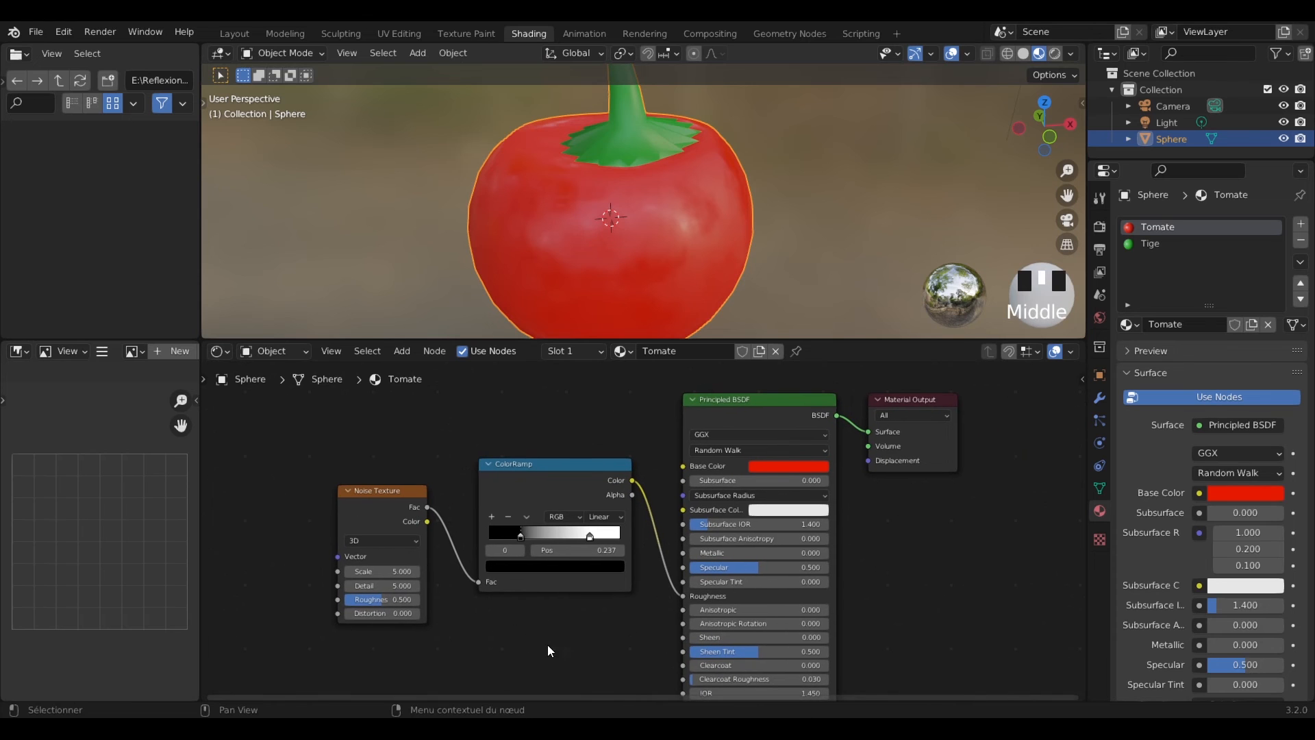
scroll(776, 240, "down", 1)
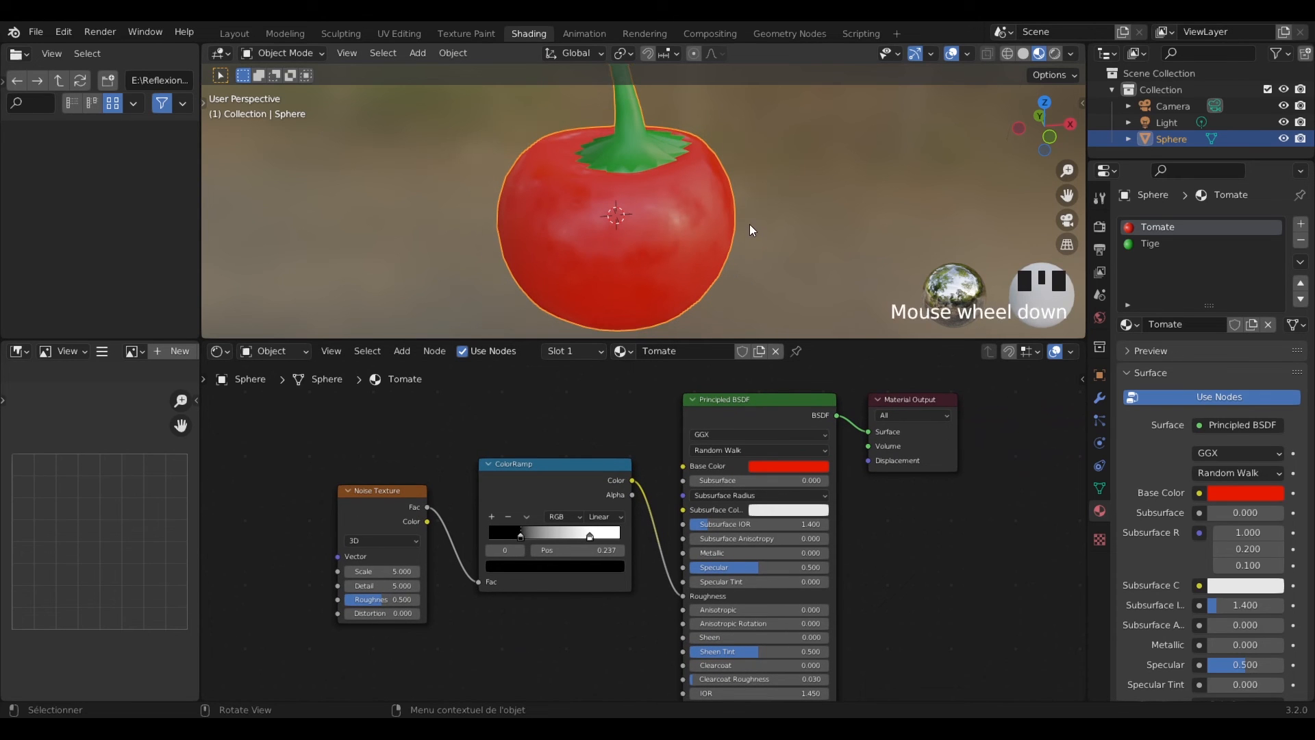
mouse_move(383, 571)
left_mouse_down()
mouse_move(408, 571)
mouse_move(367, 570)
mouse_move(380, 571)
left_mouse_up()
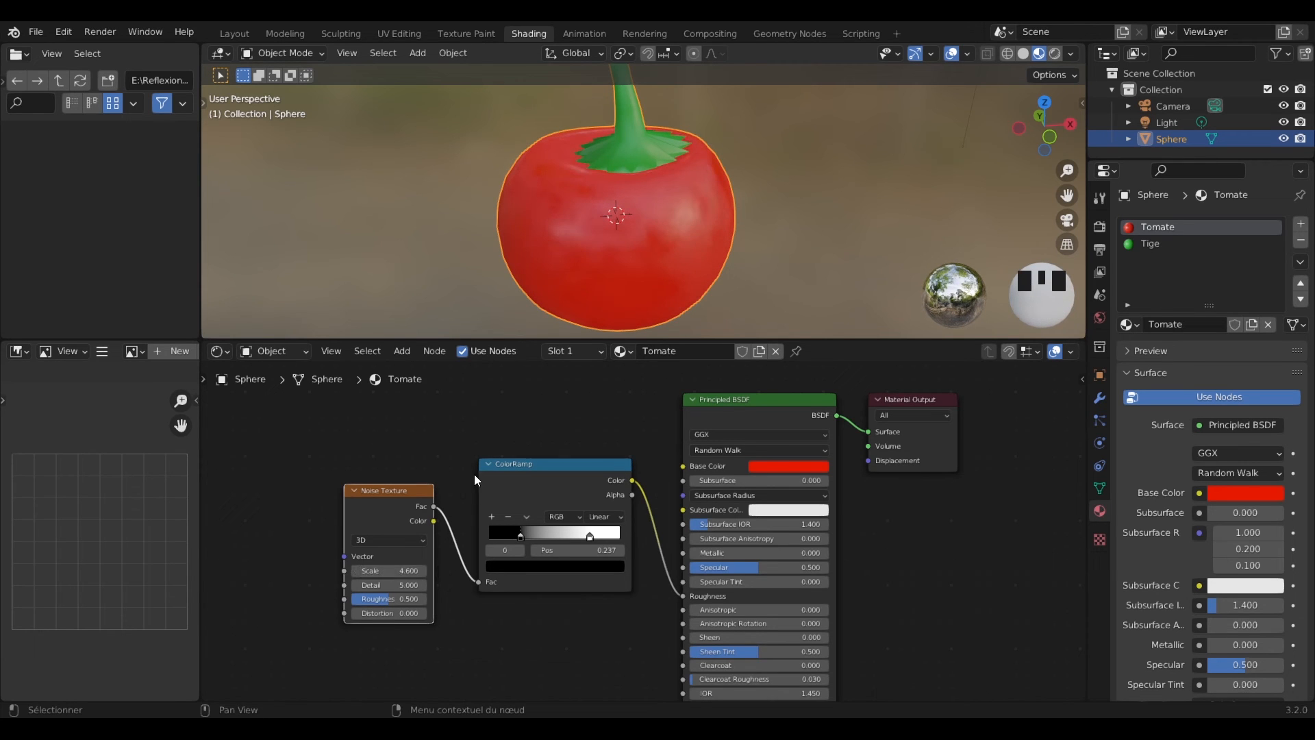
middle_click_drag(419, 460, 432, 458)
left_click(402, 351)
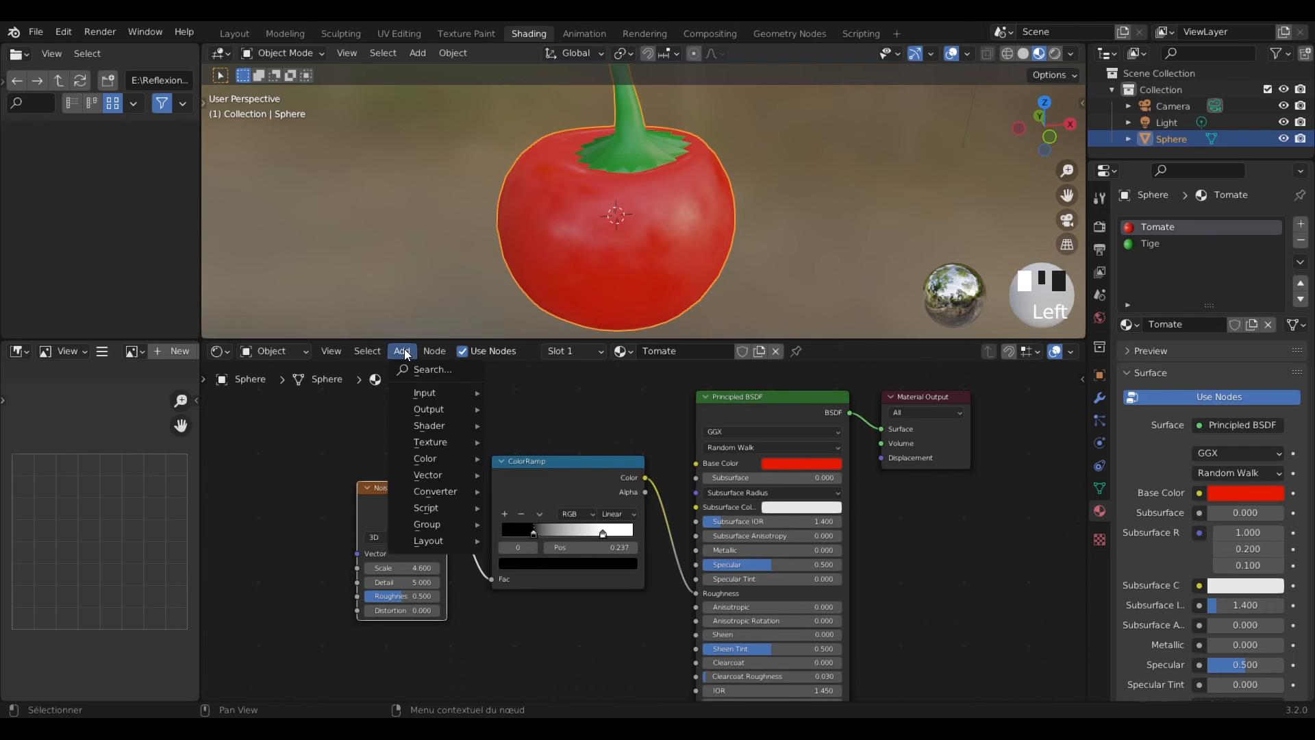
mouse_move(430, 392)
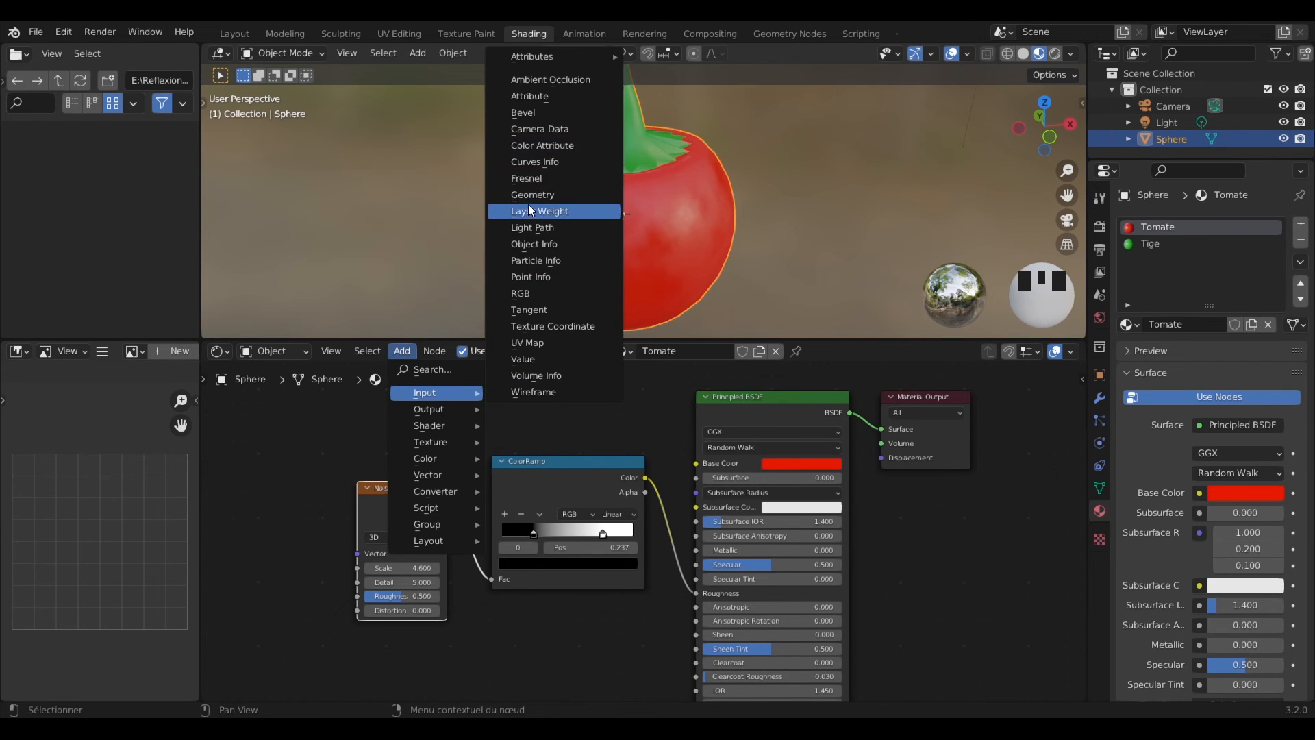
left_click(542, 146)
middle_click_drag(296, 475, 420, 511)
scroll(439, 501, "up", 2)
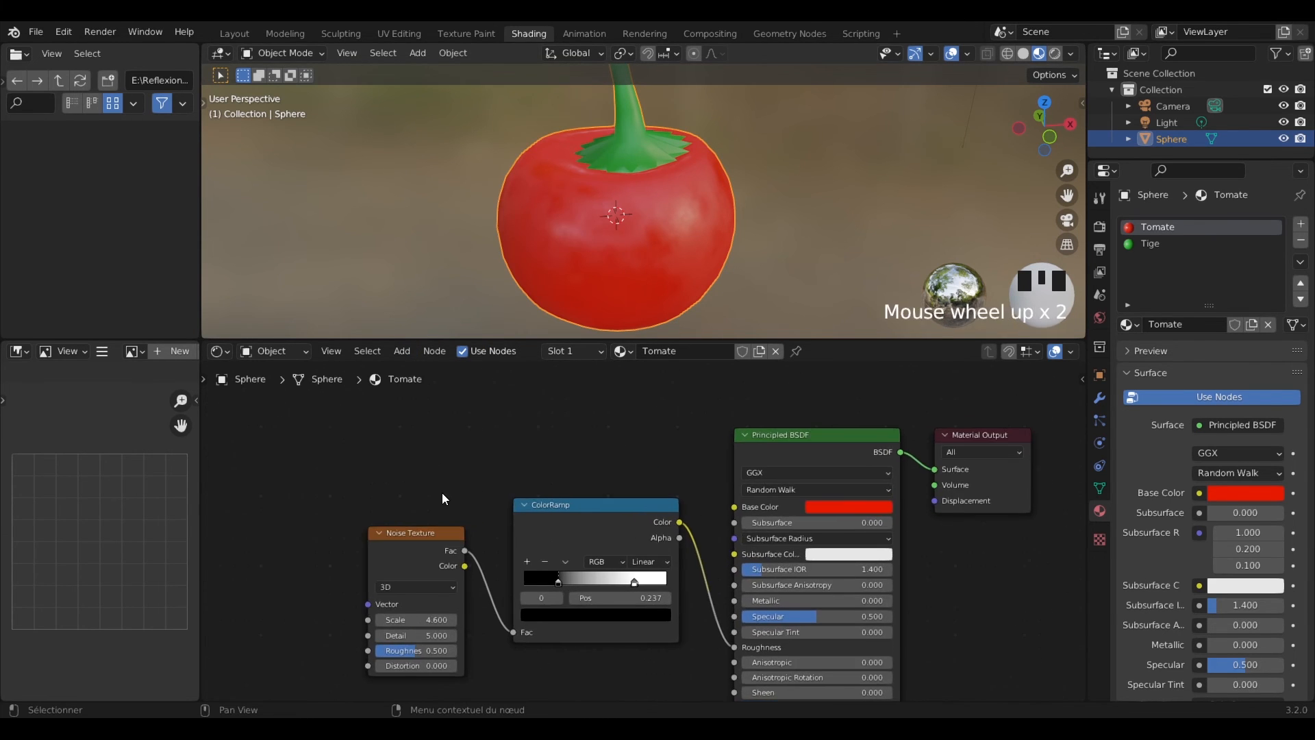
Step: Add a Color Attribute node above the ColorRamp with its Color output feeding the Principled BSDF base colour
middle_click_drag(739, 507, 691, 483)
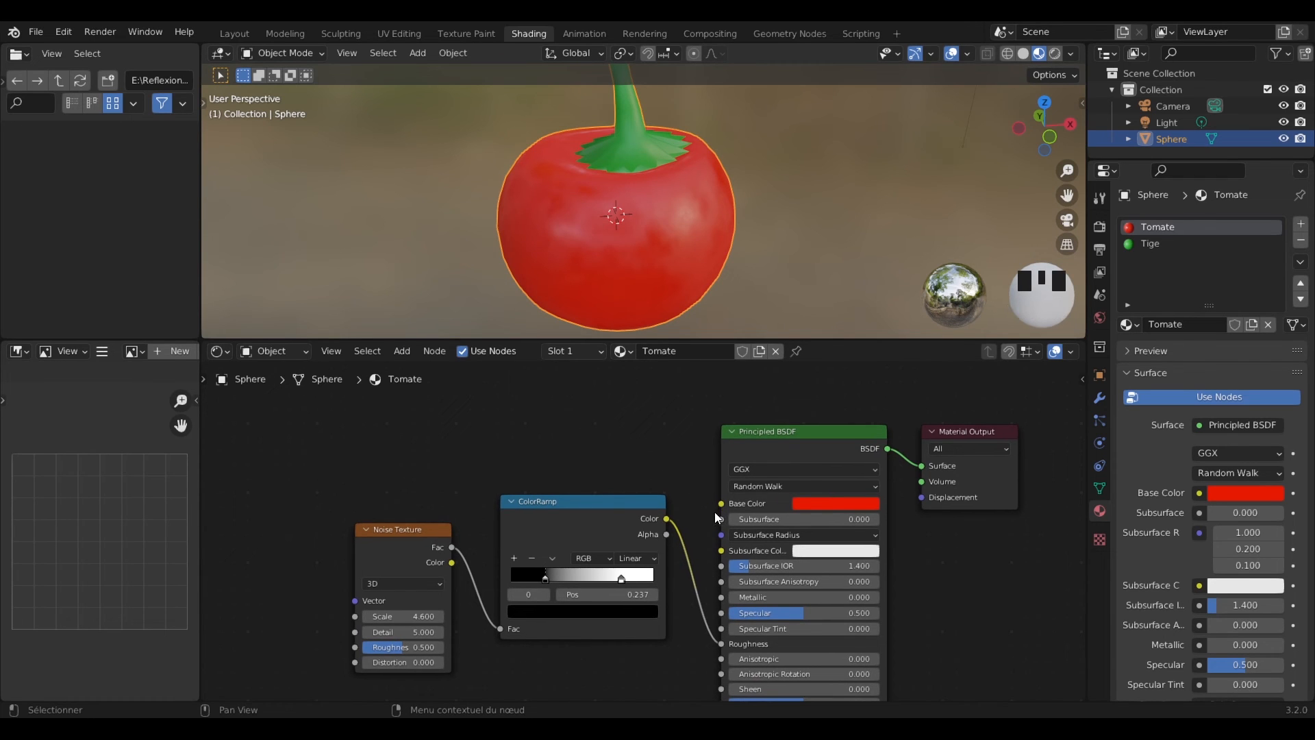
left_click_drag(721, 504, 626, 457)
type("Color att")
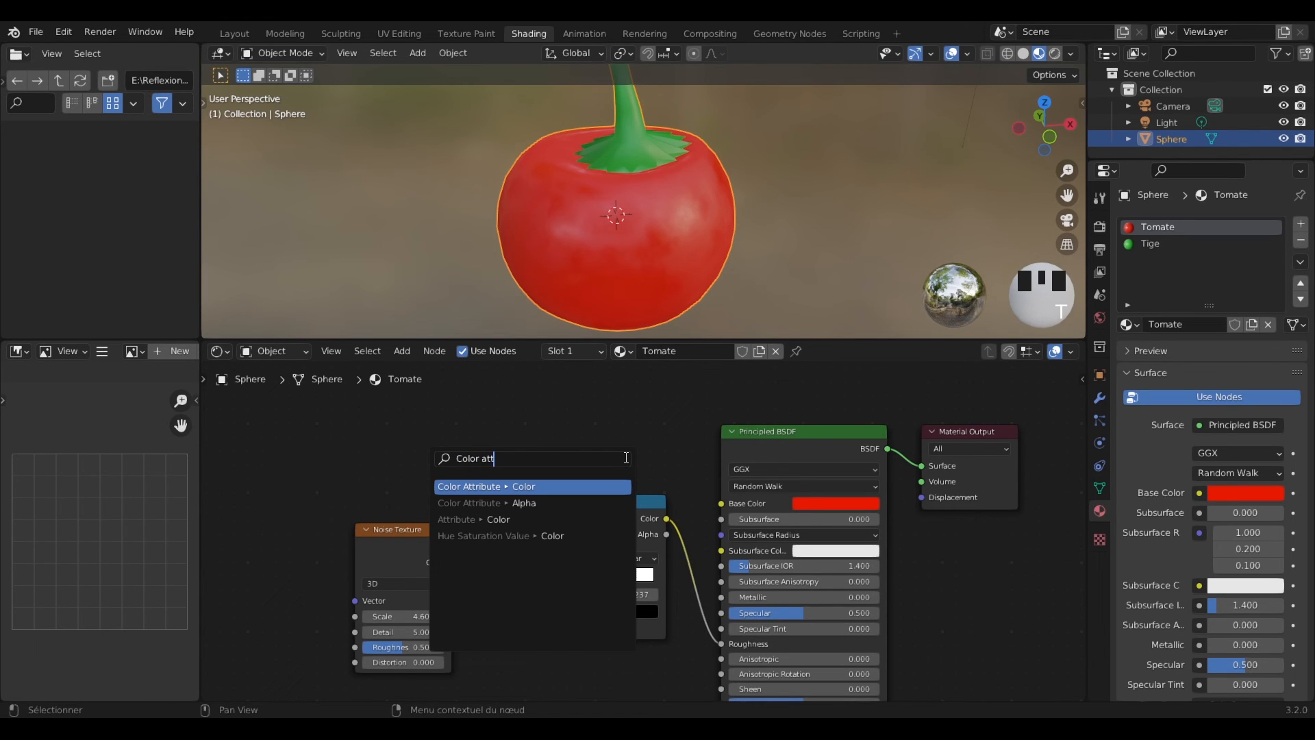
key("Return")
left_click(568, 421)
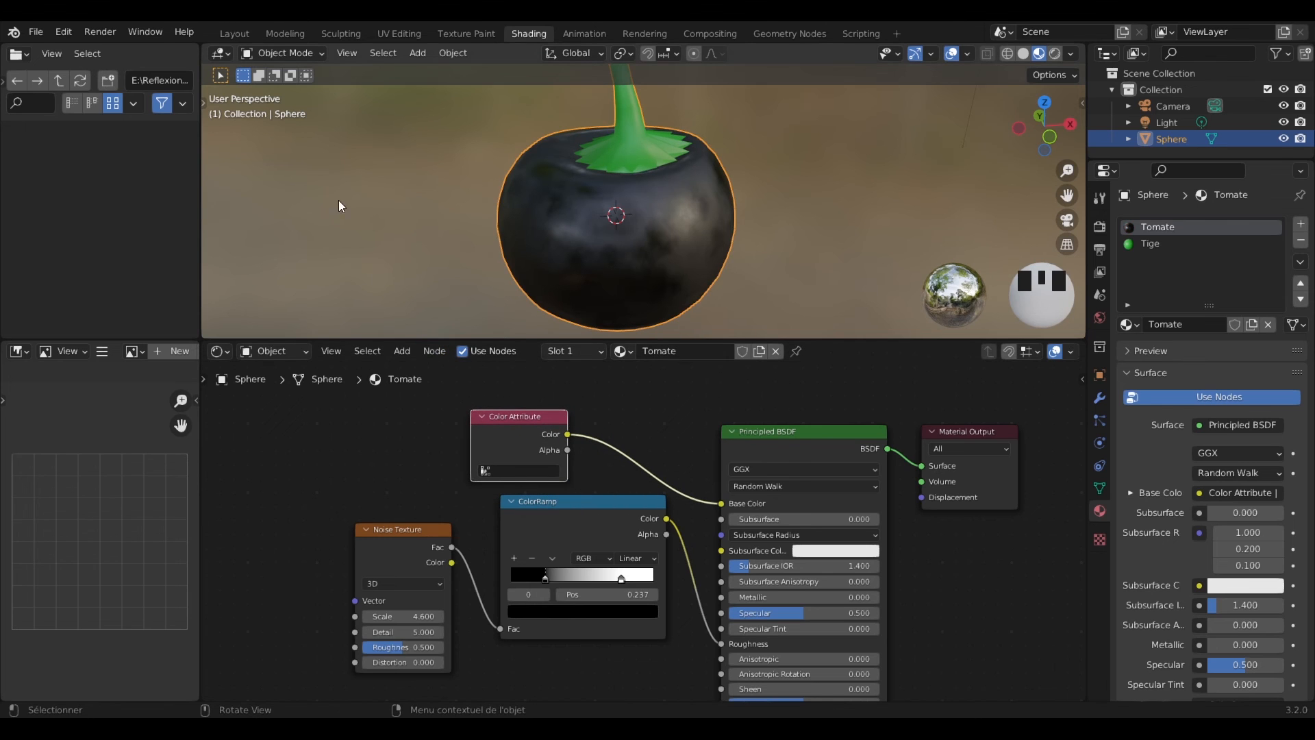
Step: Switch the tomato to Vertex Paint mode and show the painting tools
left_click(290, 55)
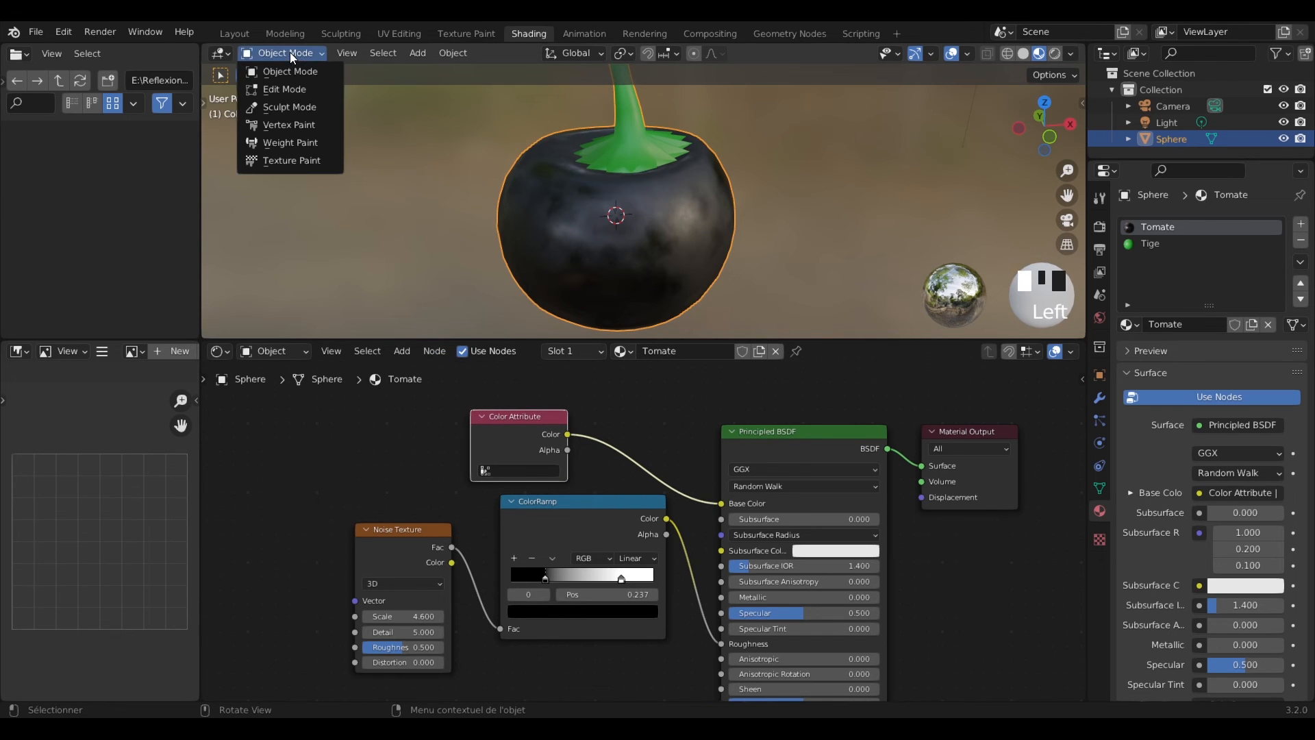
left_click(297, 122)
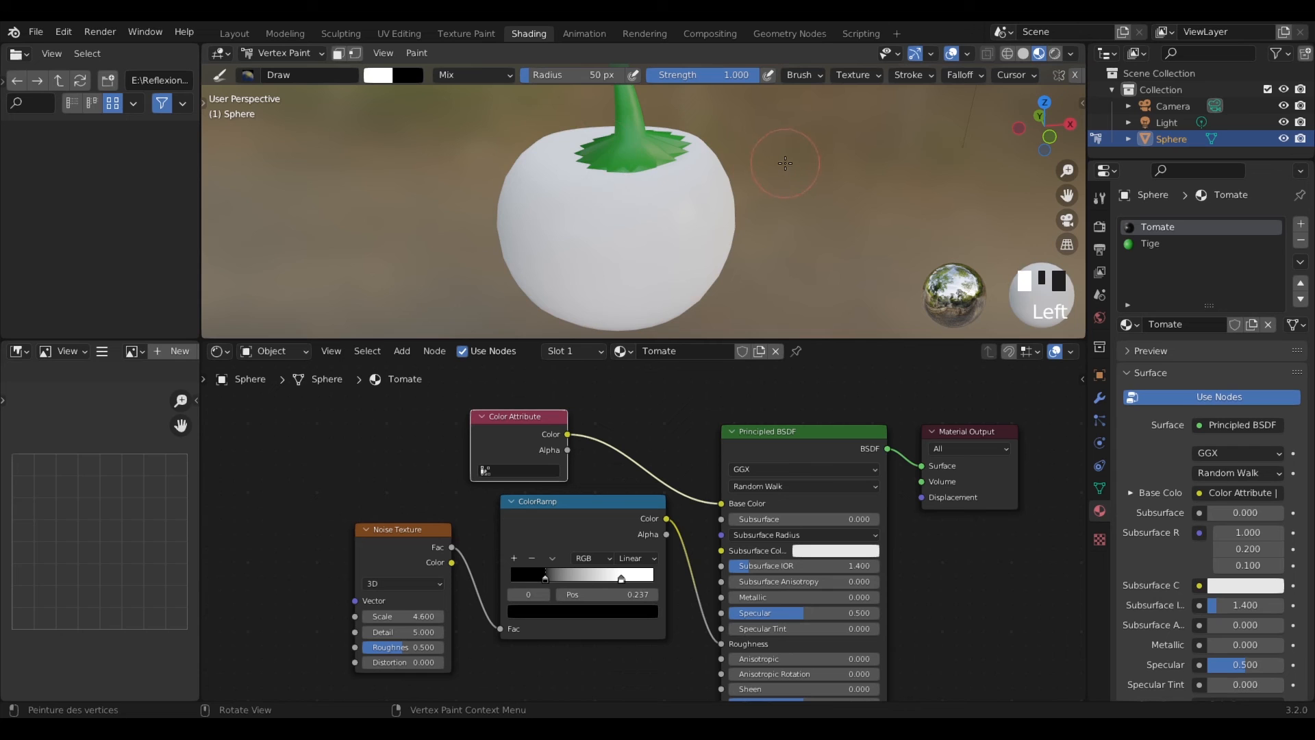
key("t")
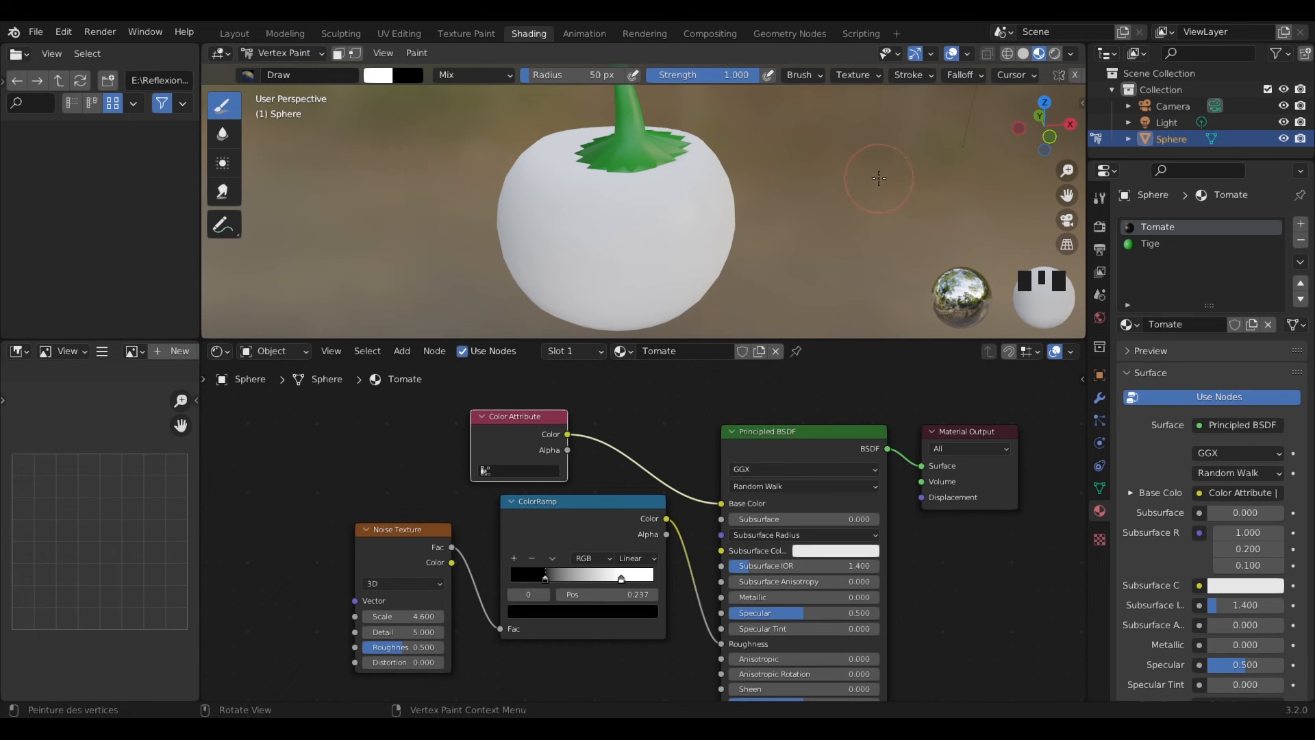
Step: Display the brush settings with their colour picker beside the model and enlarge the 3D viewport
key("n")
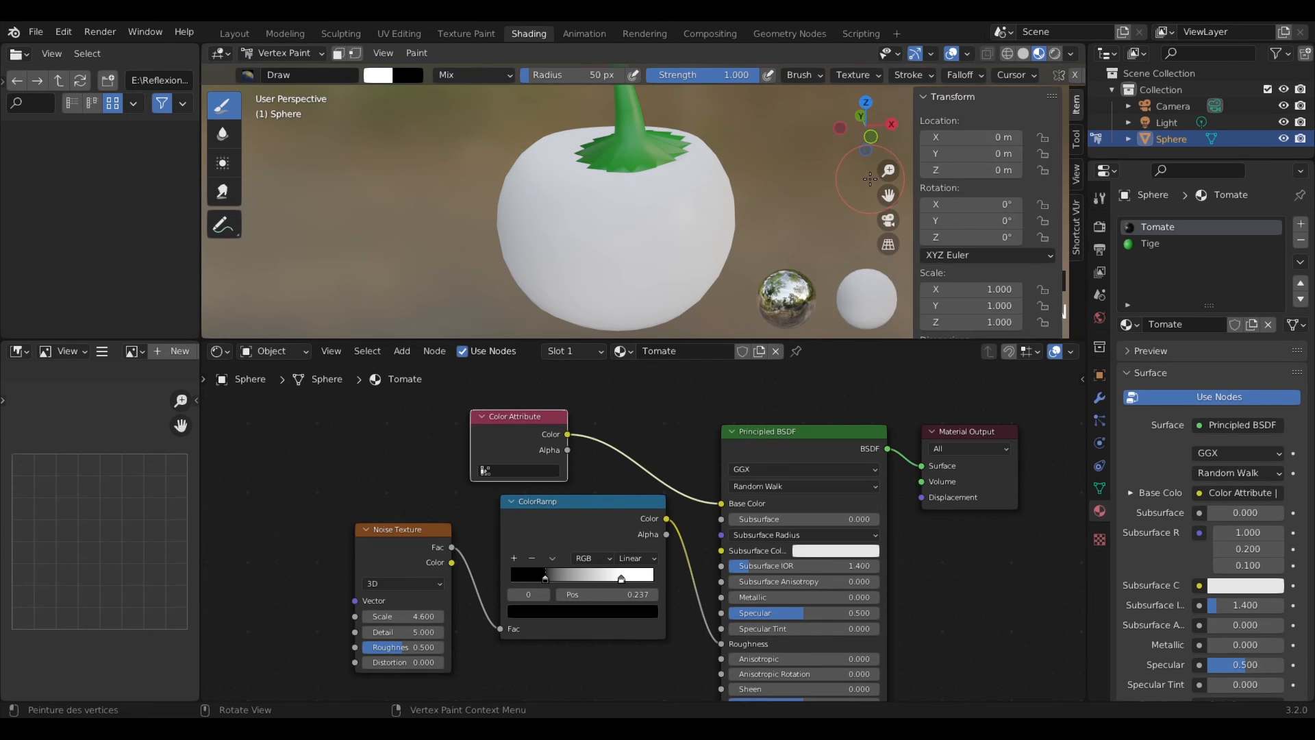
left_click(1076, 142)
scroll(1005, 226, "down", 5)
left_click_drag(827, 347, 830, 478)
scroll(1027, 386, "up", 2)
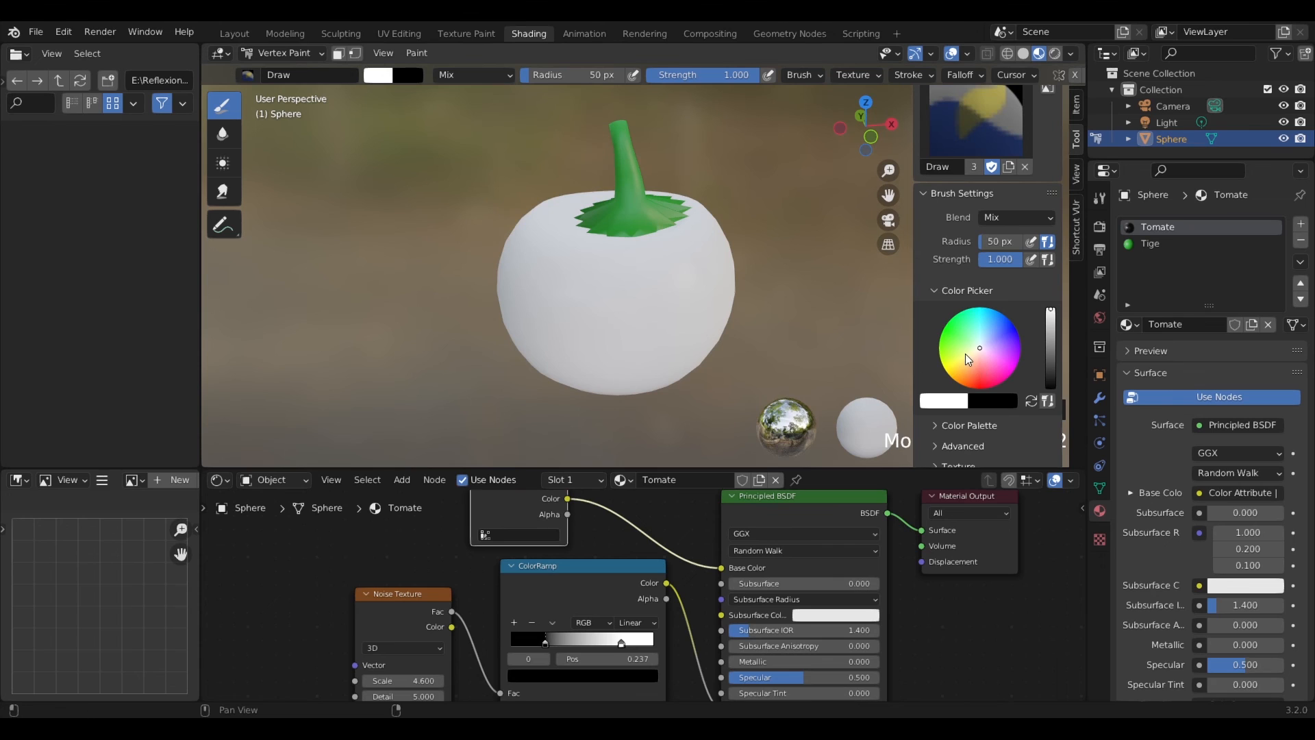
Step: Set the brush colour to pure red and fill the tomato with it using Set Vertex Colors
left_click(381, 81)
left_click(438, 203)
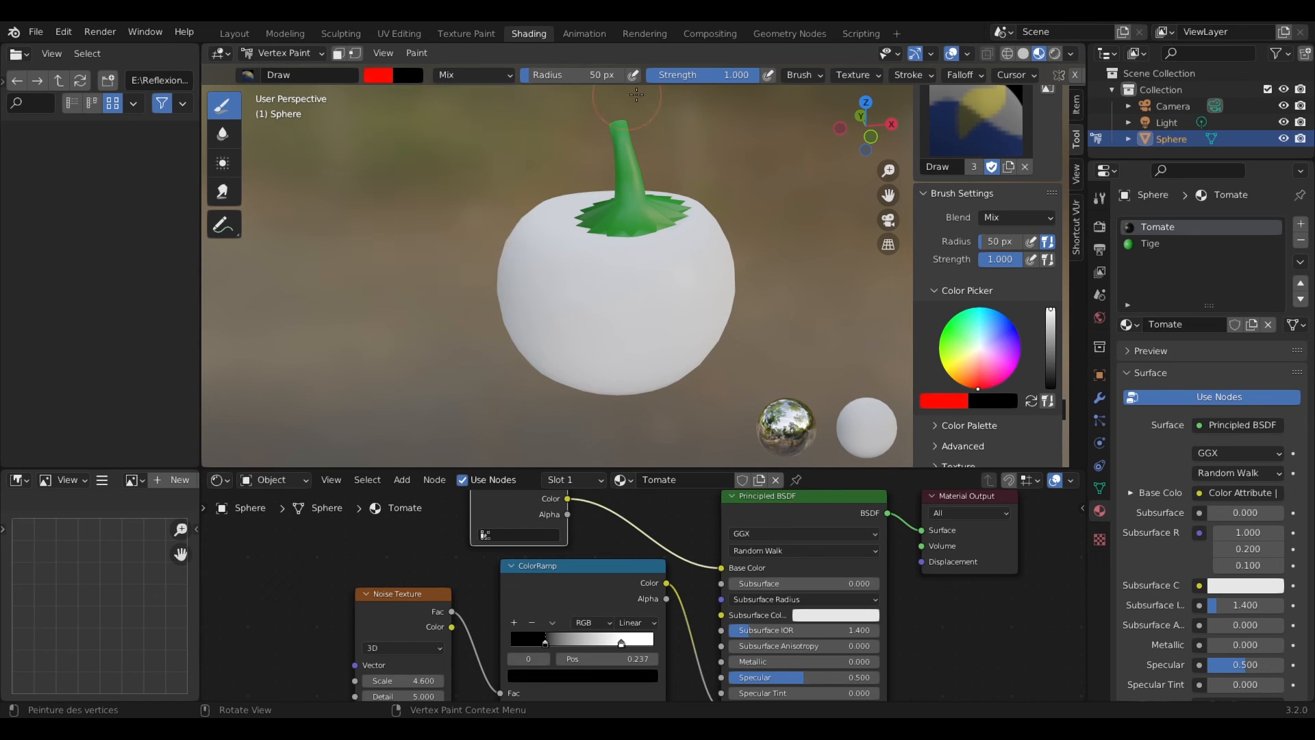
left_click(416, 53)
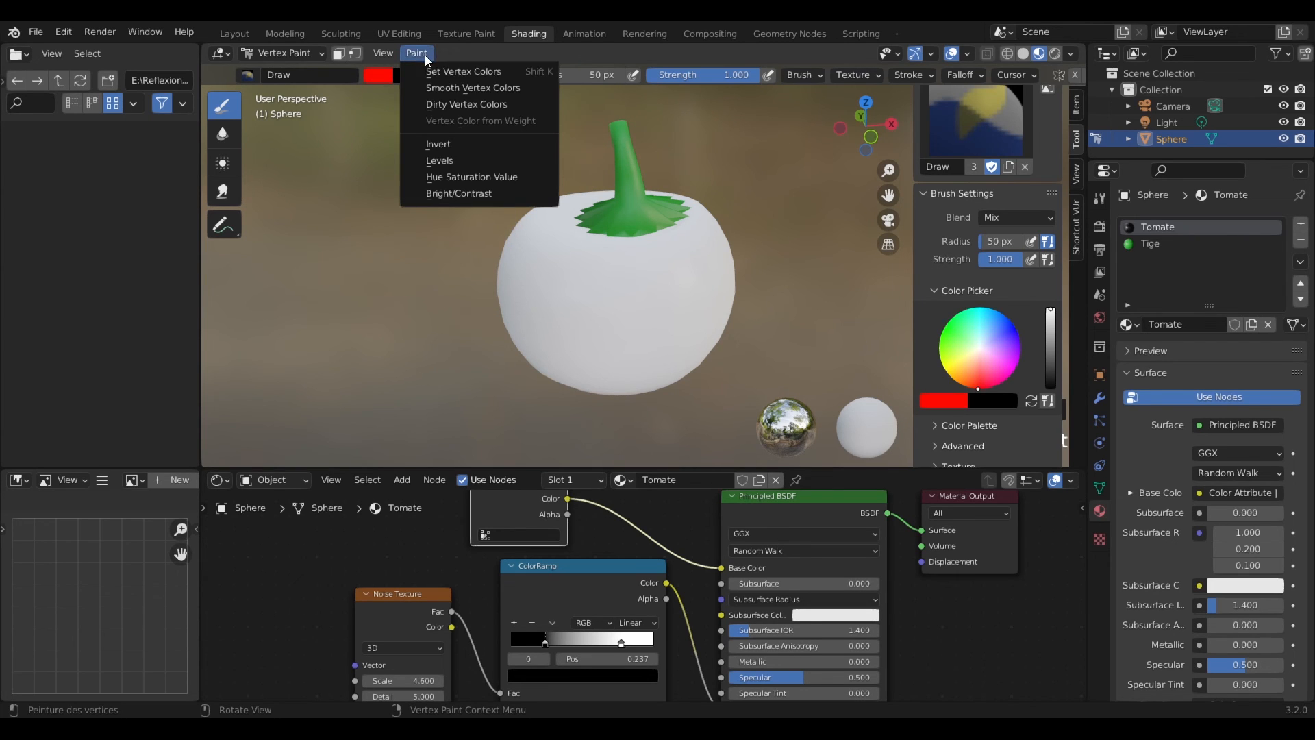
left_click(505, 72)
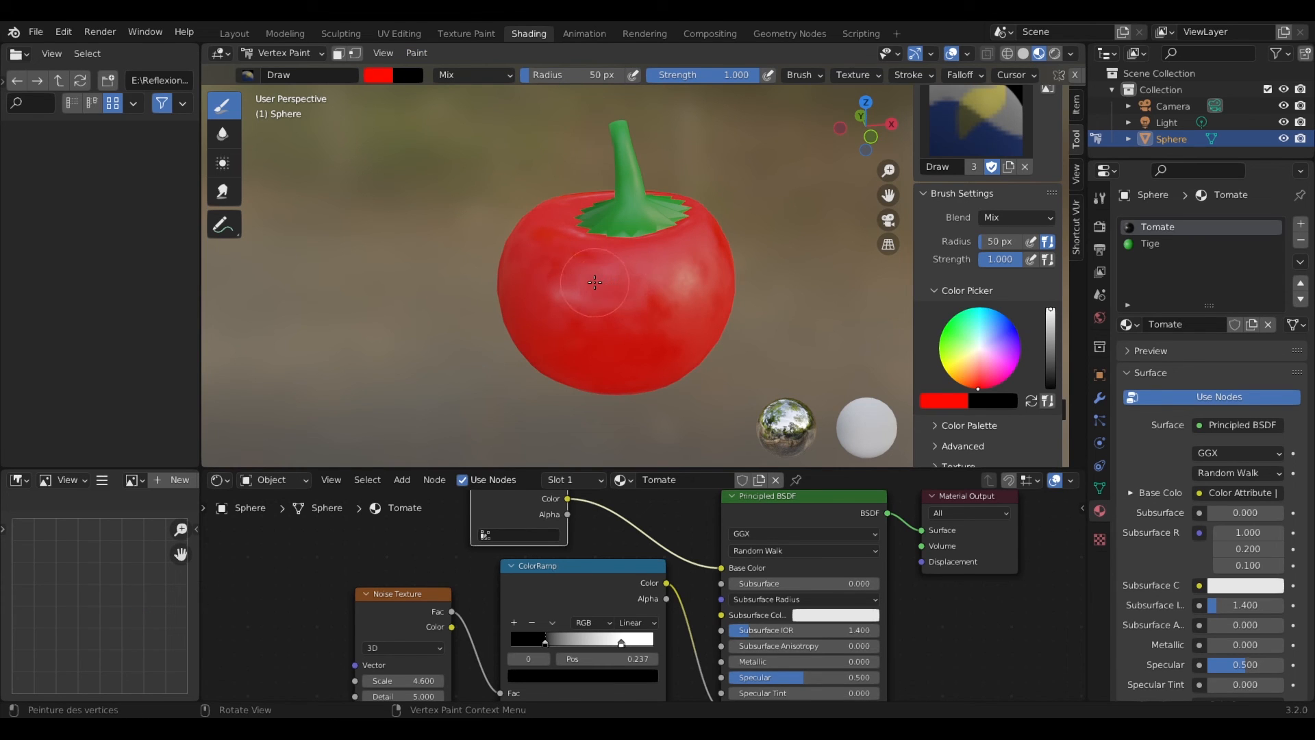
Step: Lower the brush strength to 0.268 and paint a first soft colour variation across the tomato
left_click(732, 83)
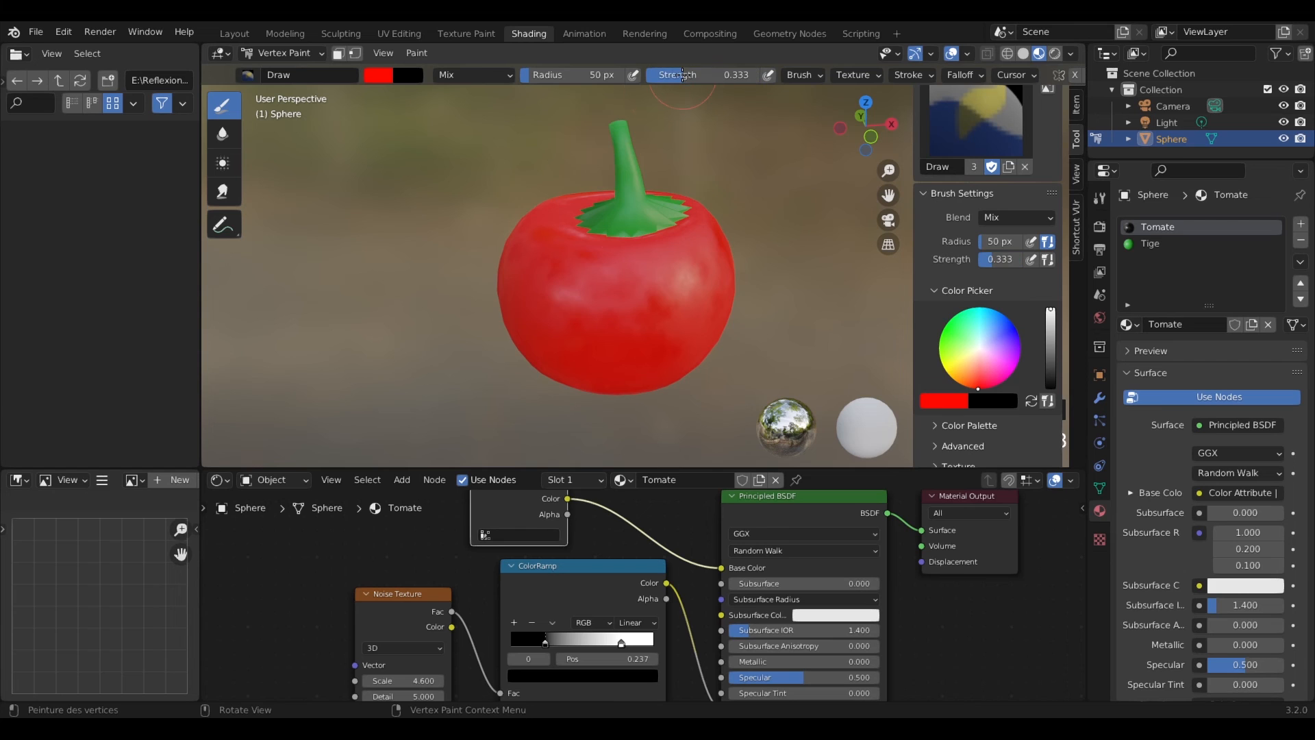
left_click(379, 76)
left_click_drag(556, 233, 683, 219)
left_click_drag(678, 74, 676, 75)
middle_click_drag(643, 354, 620, 226)
mouse_move(633, 274)
middle_mouse_down()
mouse_move(714, 377)
mouse_move(712, 463)
middle_mouse_up()
Step: Pick an orange brush colour (H 0.070, S 0.944, V 1.000) and paint it around the stem base
left_click(379, 75)
left_click(404, 193)
mouse_move(595, 131)
left_mouse_down()
mouse_move(517, 206)
mouse_move(606, 263)
left_mouse_up()
mouse_move(606, 264)
middle_mouse_down("shift")
mouse_move(650, 257)
mouse_move(636, 165)
middle_mouse_up("shift")
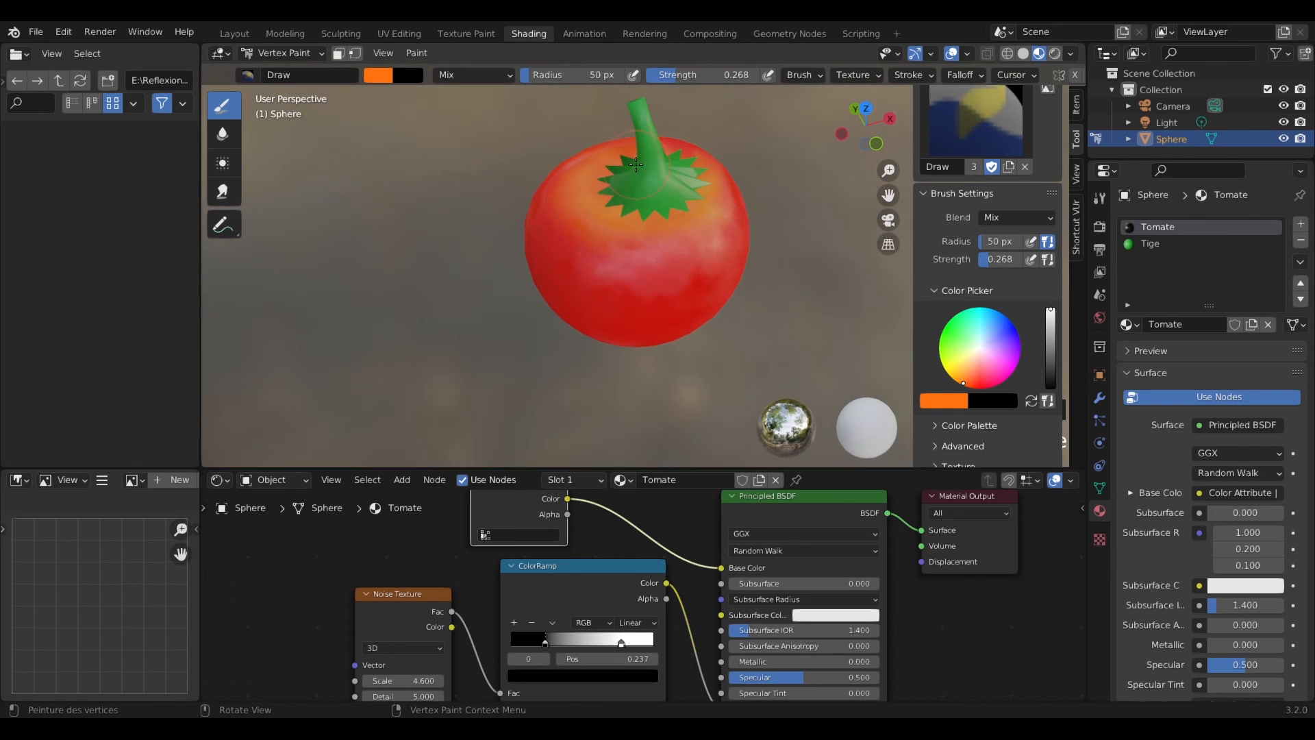
Step: Darken the brush colour and slightly enlarge its radius, and return the tomato to Object Mode
left_click(380, 77)
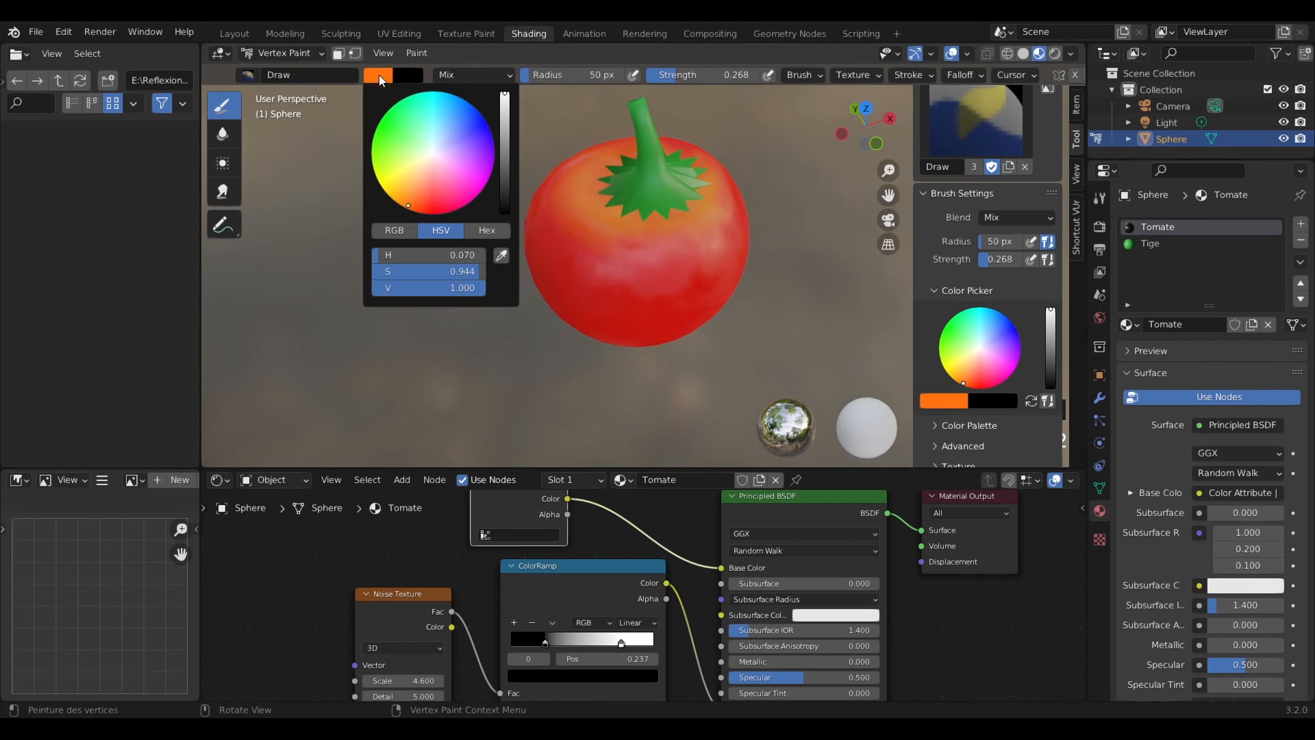
left_click(504, 147)
left_click_drag(575, 75, 584, 75)
middle_click_drag(631, 304, 591, 375)
left_click(308, 54)
left_click(290, 72)
Step: Enlarge the node editor and open the Tige material's nodes, leaving free space before the Principled BSDF
middle_click_drag(716, 367, 647, 404)
middle_click_drag(654, 418, 666, 334, "shift")
scroll(666, 335, "up", 1)
left_click_drag(913, 467, 903, 343)
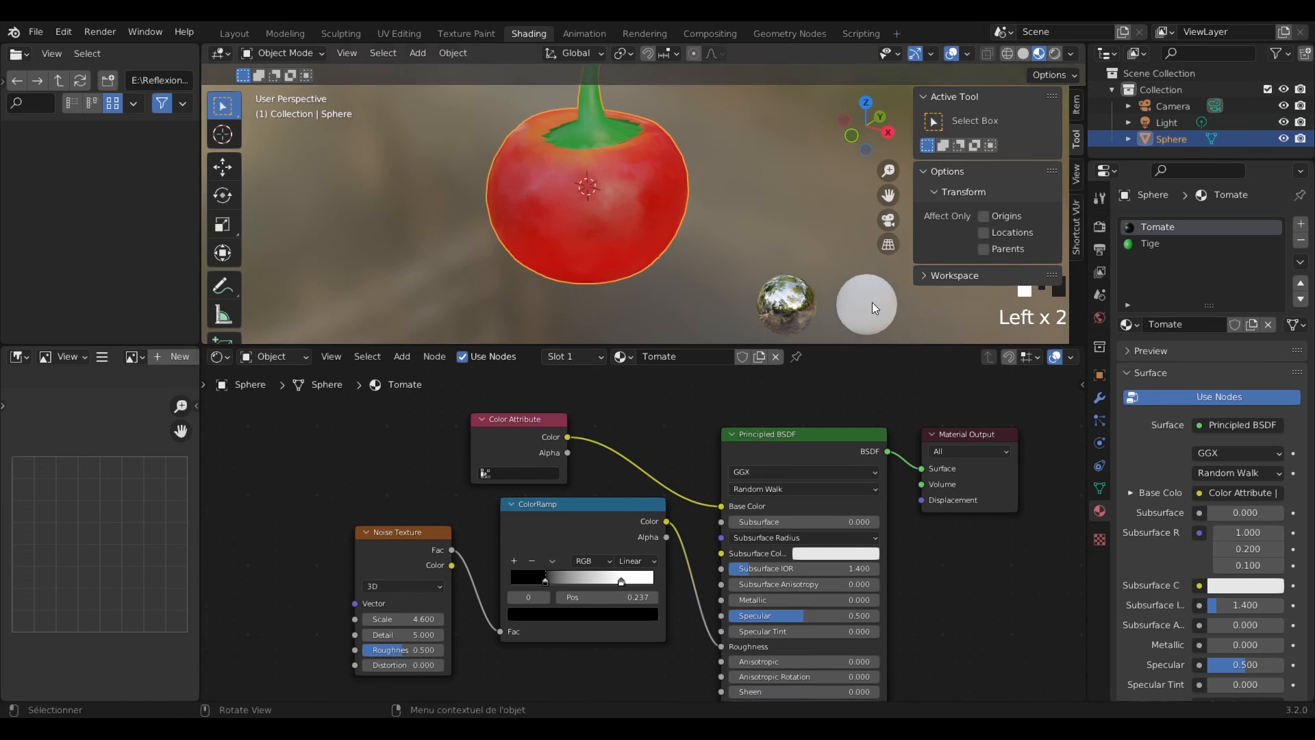
middle_click_drag(797, 216, 819, 246)
middle_click_drag(716, 204, 754, 235, "shift")
left_click(1145, 245)
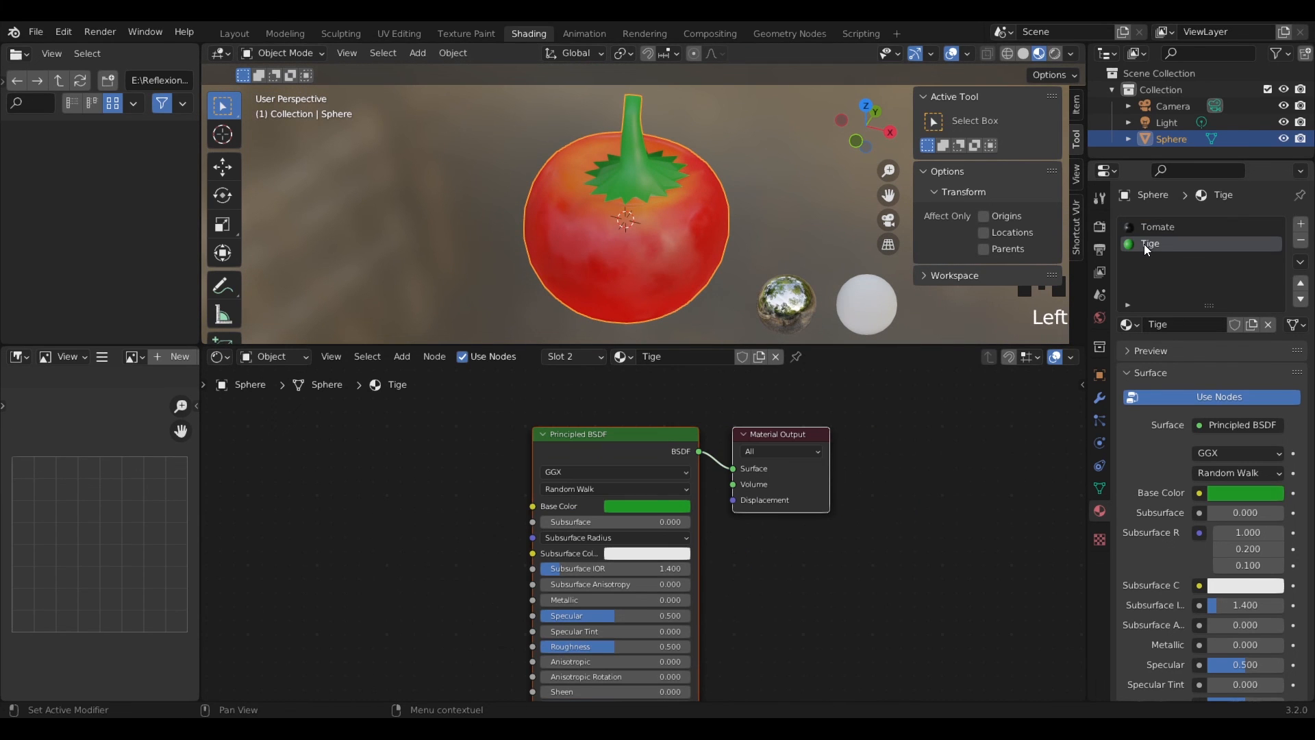
scroll(692, 616, "down", 2)
middle_click_drag(692, 616, 880, 500)
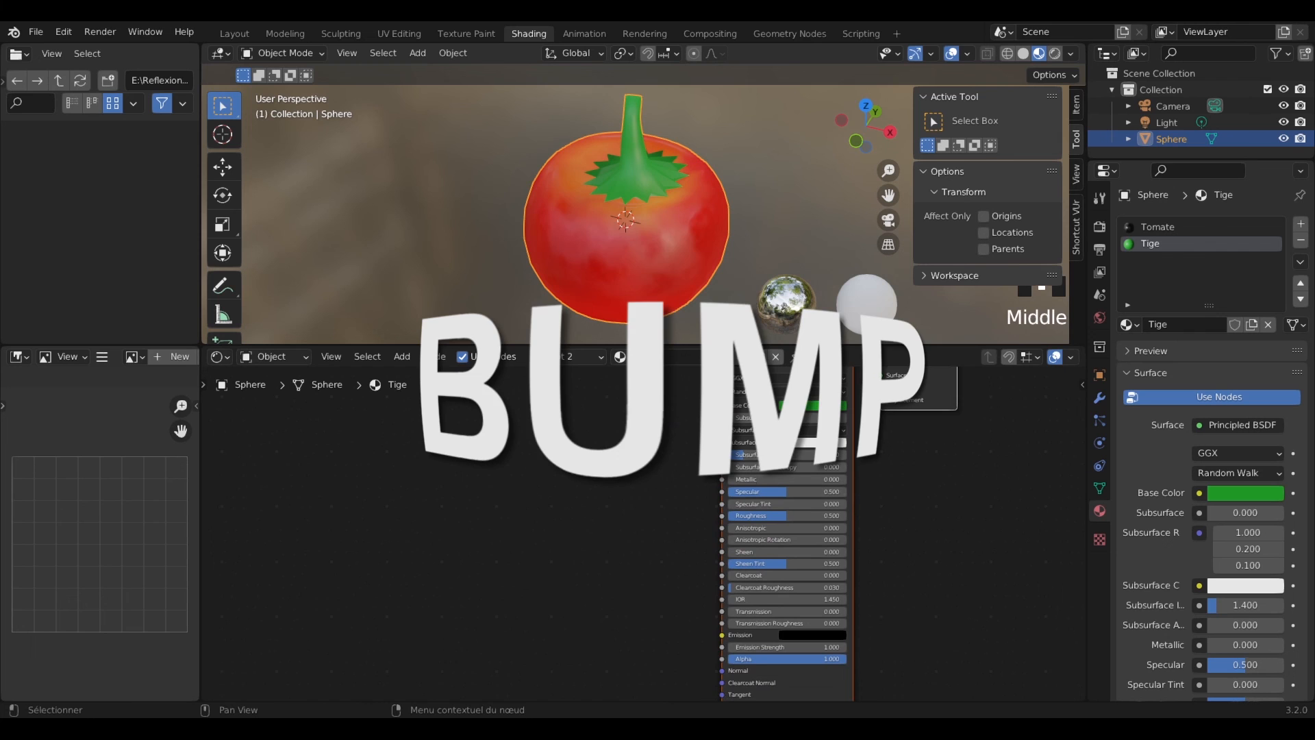
Step: Add a Noise Texture node and a Bump node in front of the Principled BSDF in the Tige material
left_click(401, 357)
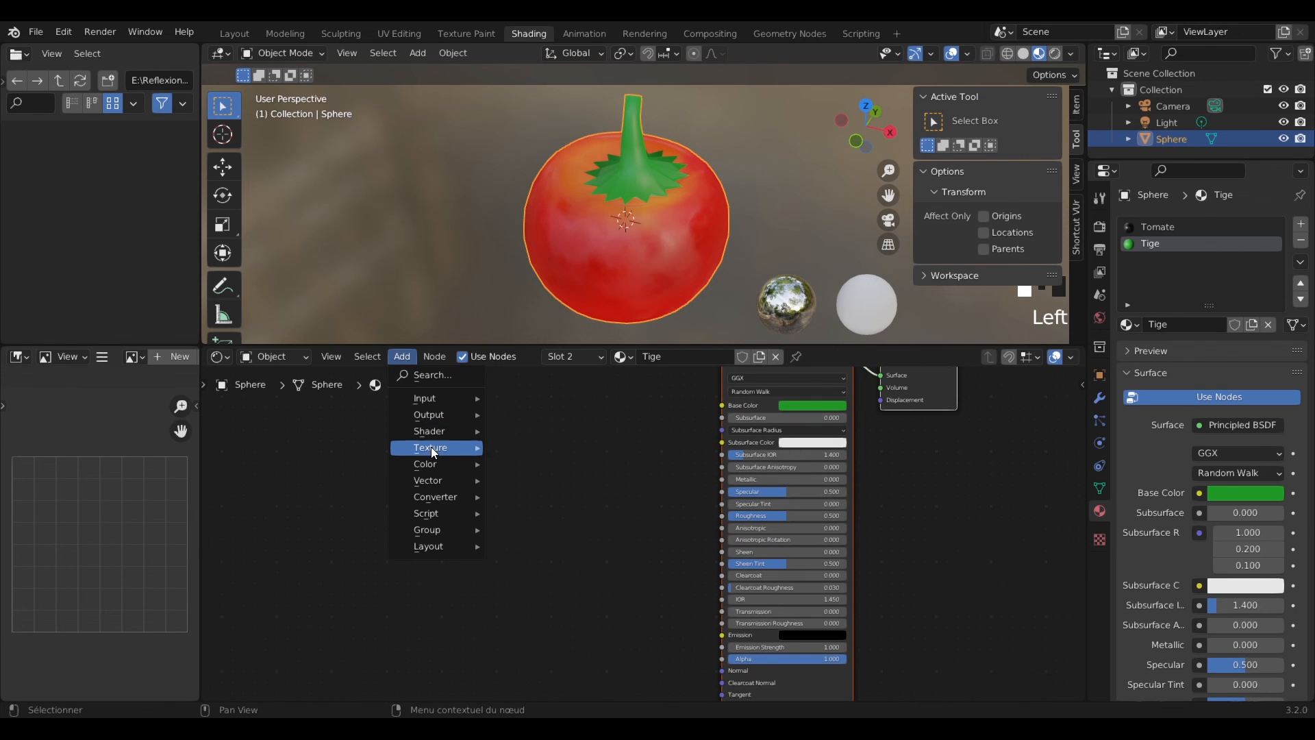
mouse_move(430, 446)
left_click(548, 365)
left_click(489, 515)
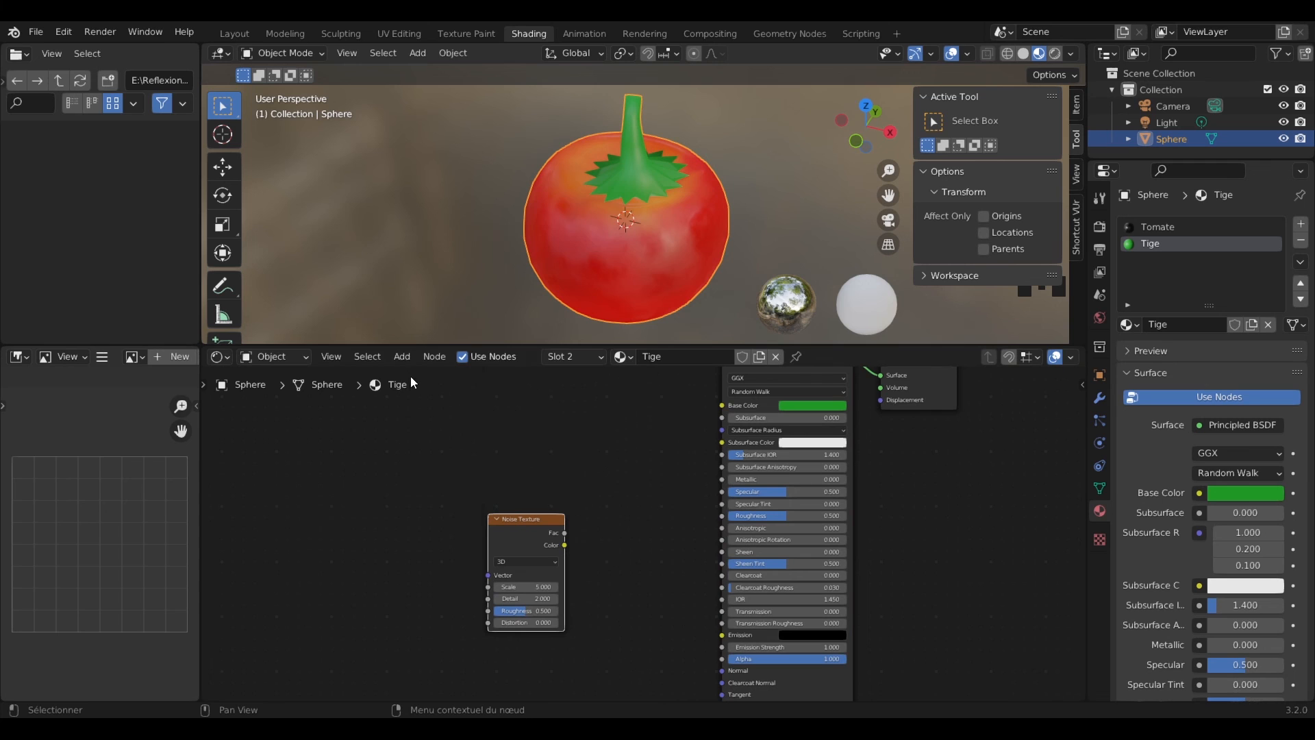
left_click(401, 356)
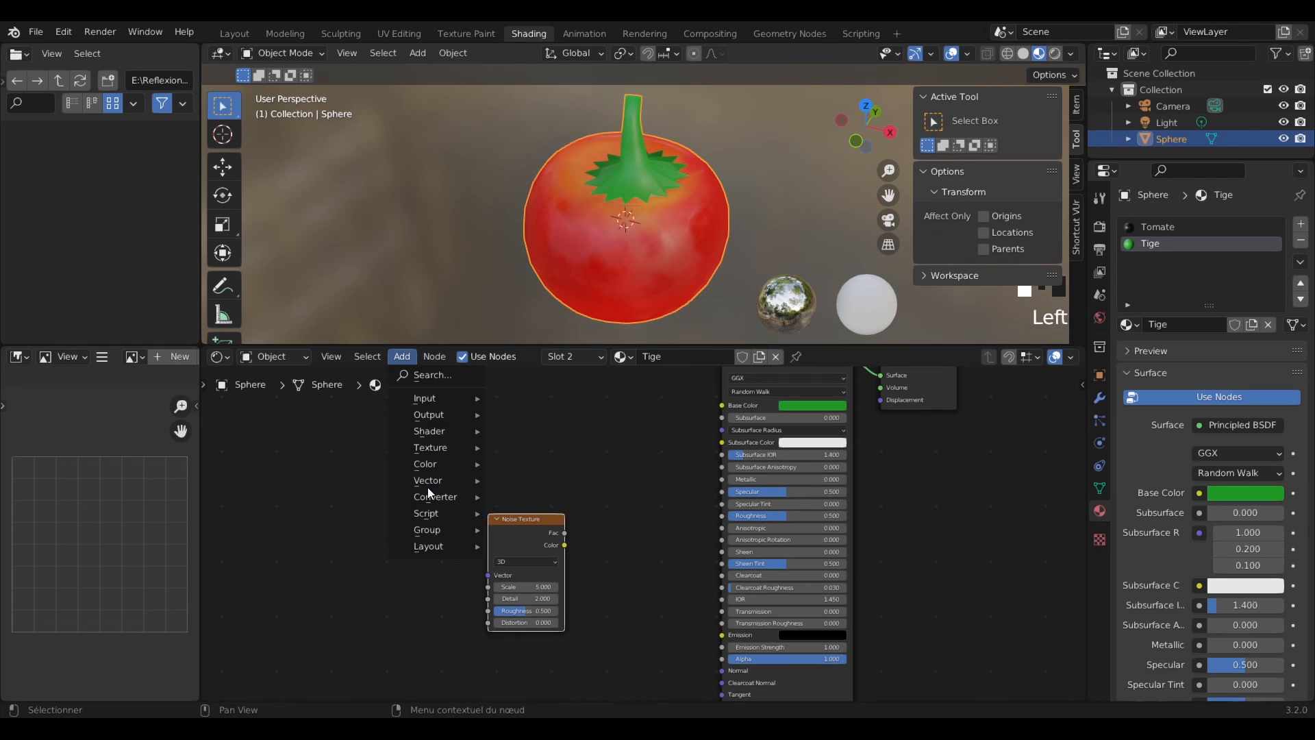
mouse_move(428, 482)
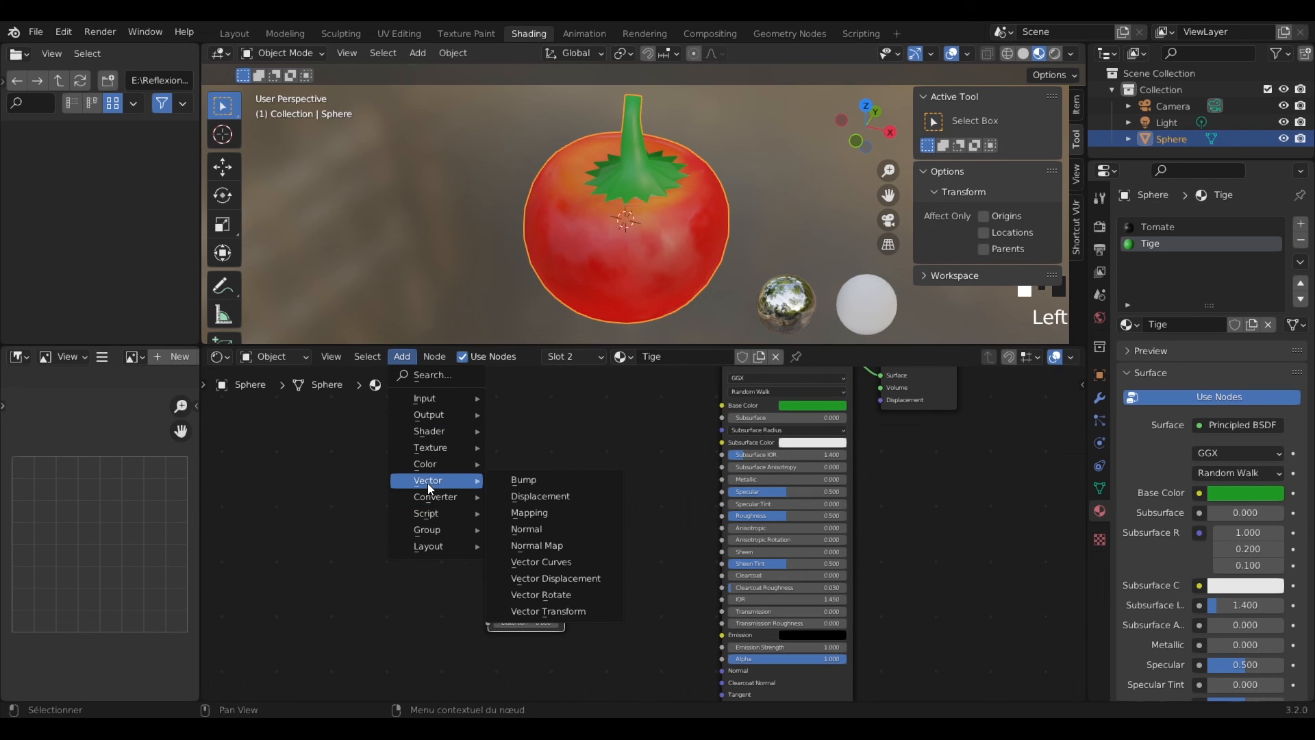
left_click(579, 485)
left_click(606, 560)
Step: Connect the Noise Texture's Fac to the Bump's Height and the Bump's Normal to the Principled BSDF's Normal
middle_click_drag(606, 560, 576, 486)
scroll(623, 491, "up", 3)
left_click_drag(476, 455, 507, 541)
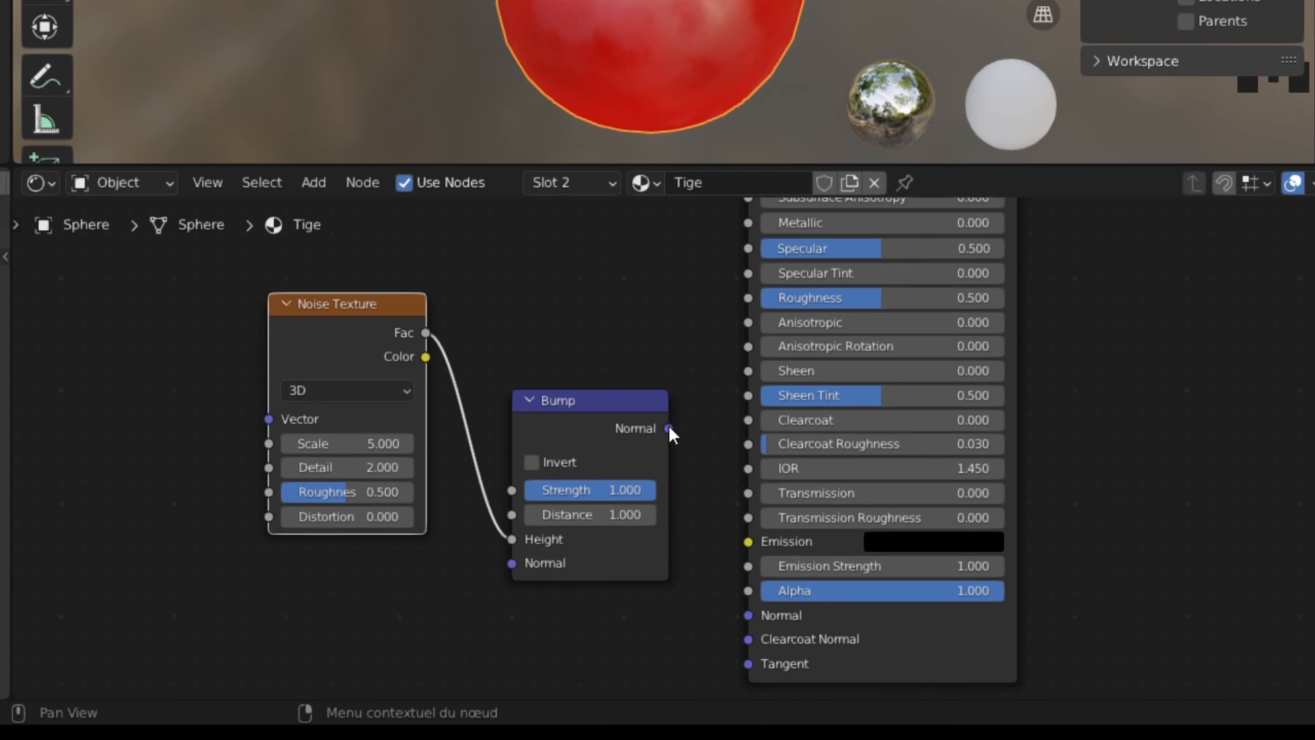
left_click_drag(669, 429, 696, 493)
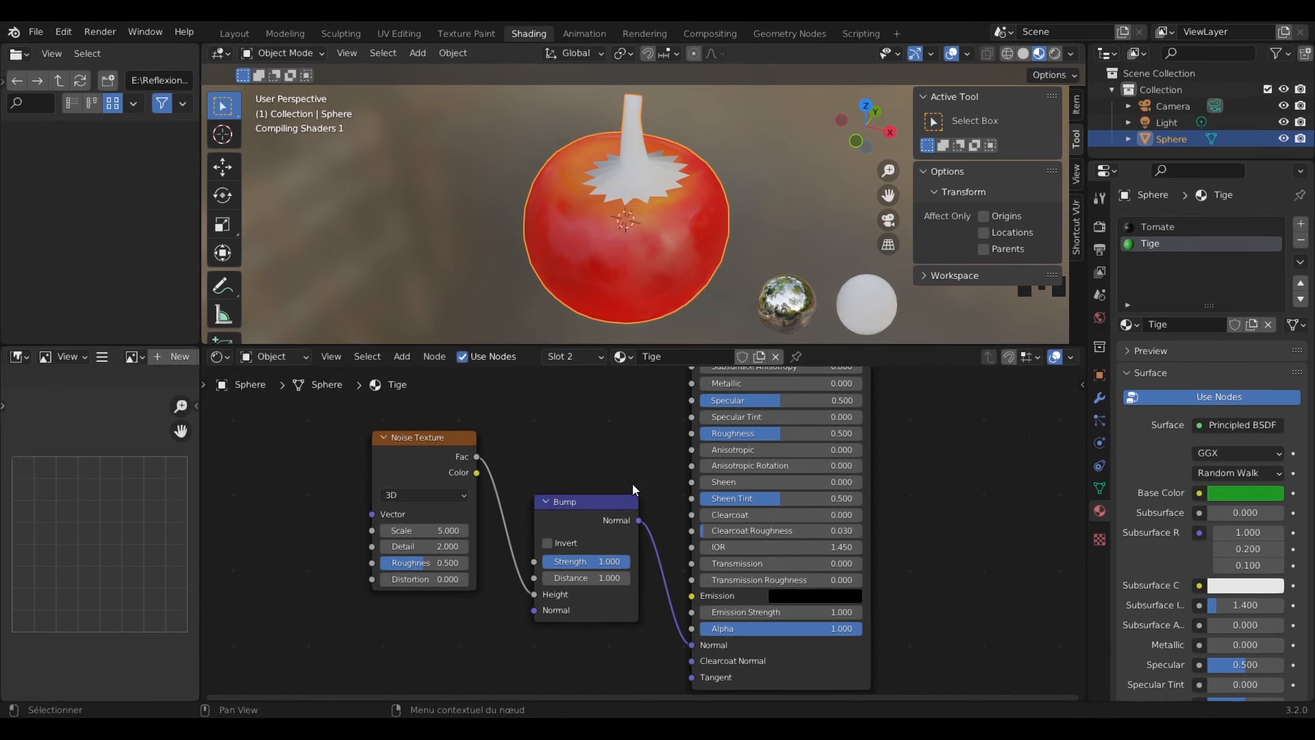
middle_click_drag(671, 178, 657, 225, "shift")
scroll(657, 225, "up", 2)
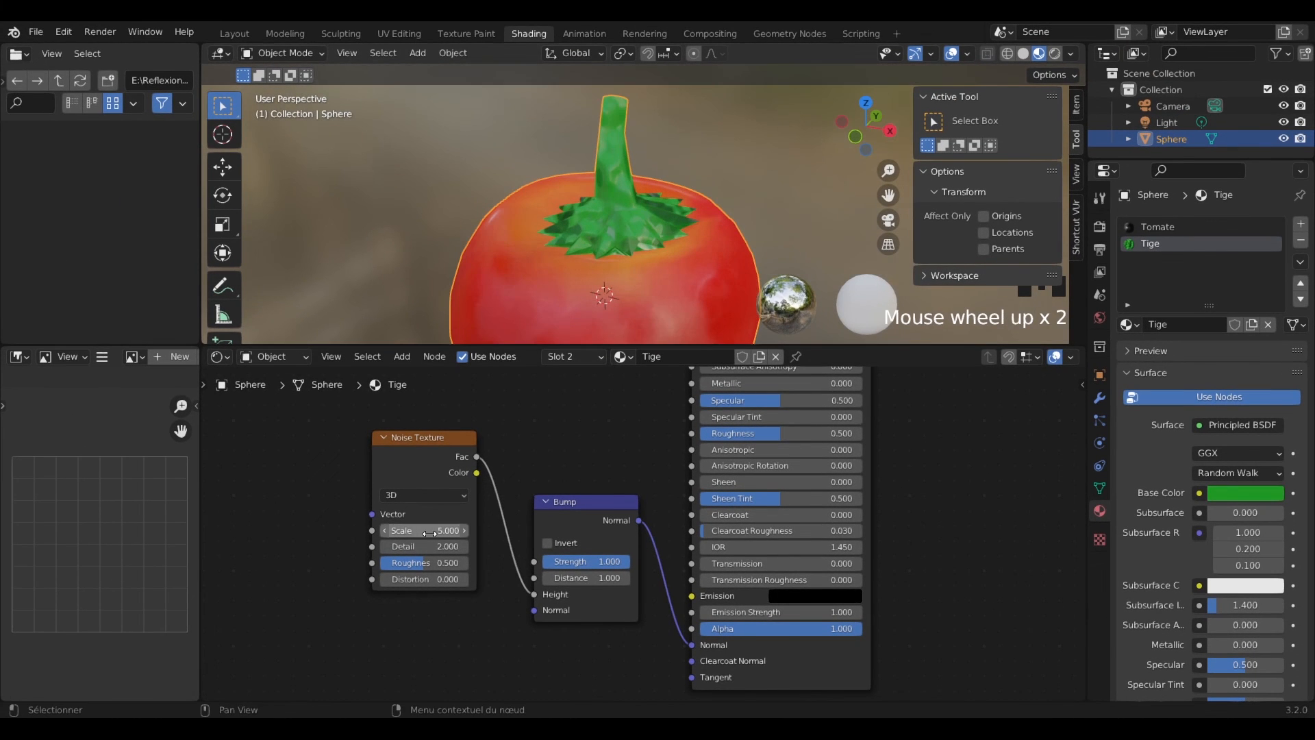
Step: Set the stem's Noise Texture to scale 16.670, detail 6.000 and roughness 0.577
left_click_drag(436, 533, 569, 533)
left_click(407, 535, "shift")
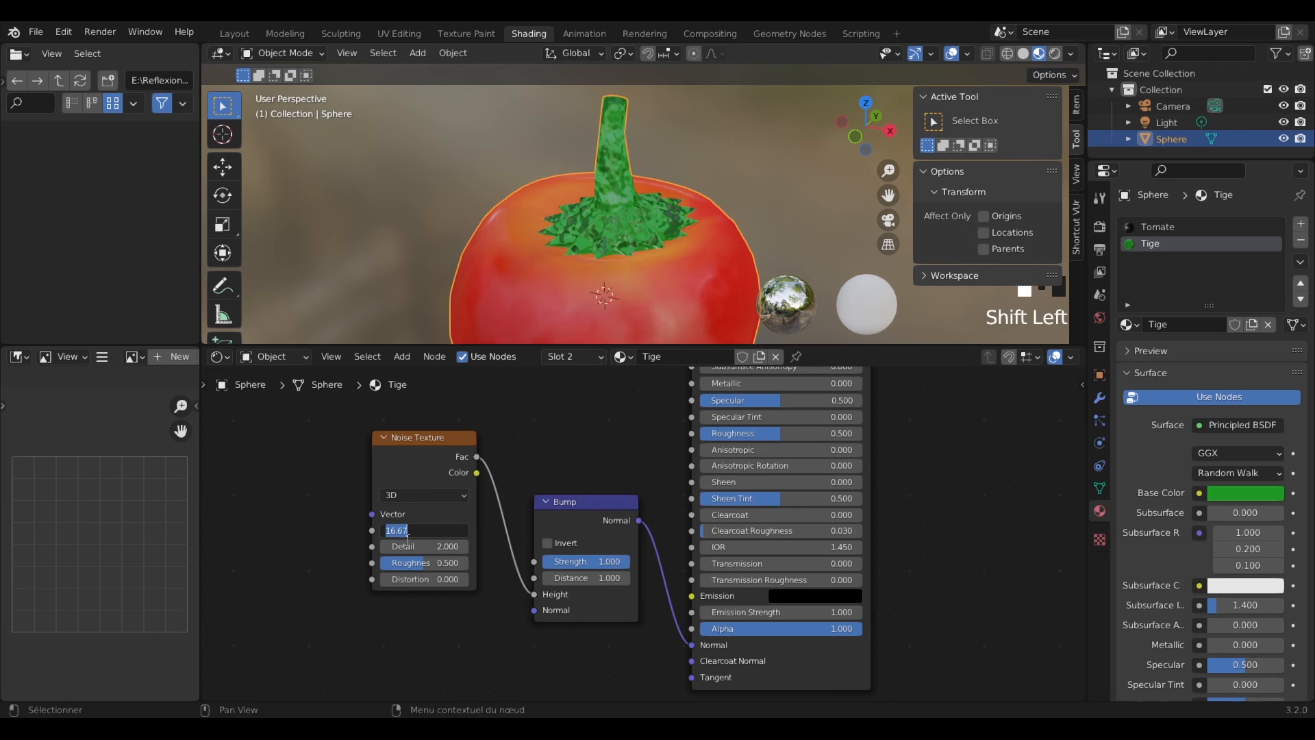
mouse_move(418, 546)
left_mouse_down()
mouse_move(452, 545)
mouse_move(413, 571)
left_mouse_up()
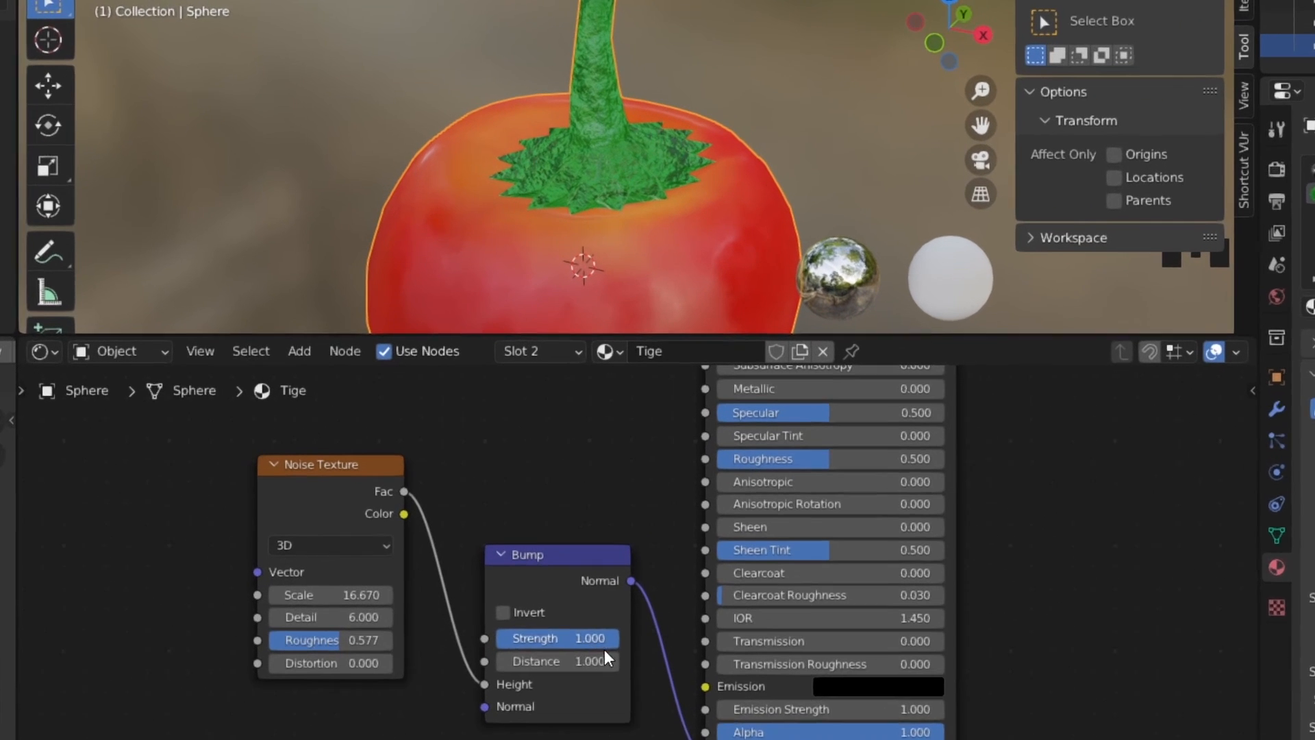
Step: Set the Bump node's distance to 0.1 and its strength to 0.538
left_click_drag(607, 561, 602, 561)
left_click_drag(610, 657, 556, 684)
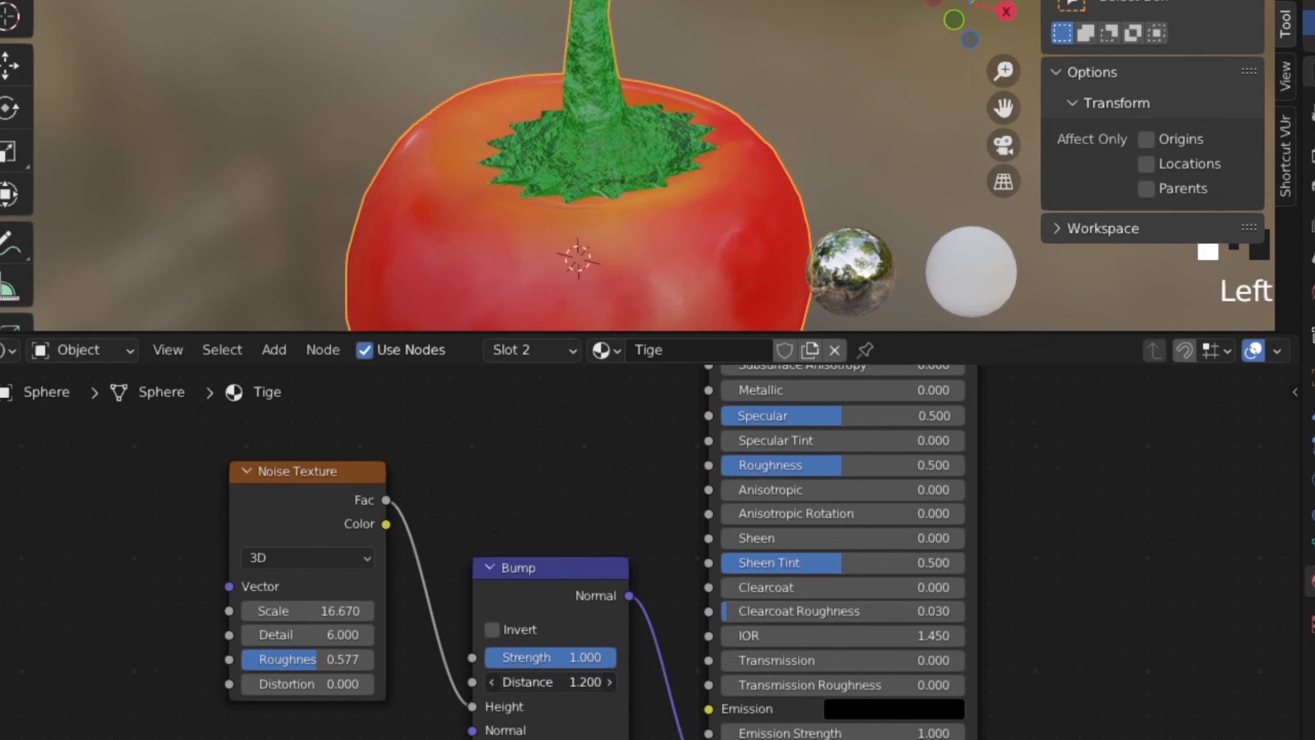
left_click(556, 683)
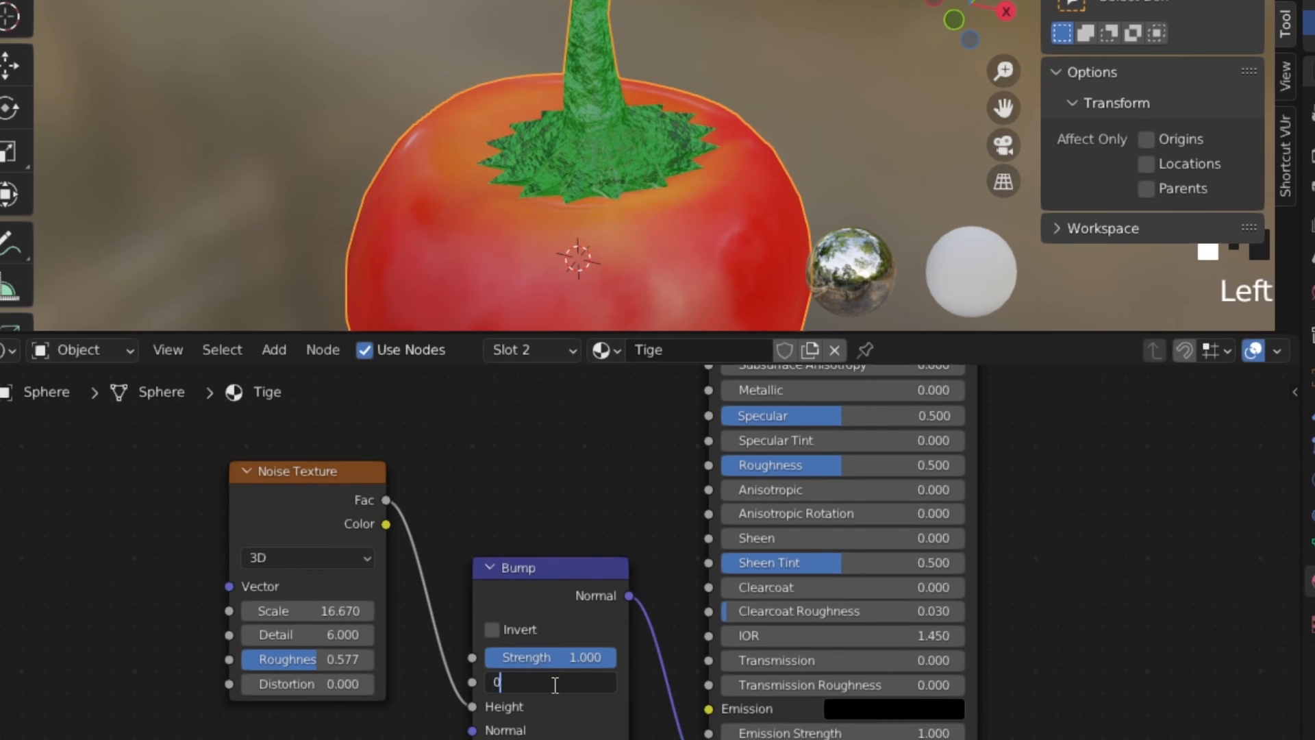
type("0.1")
key("Return")
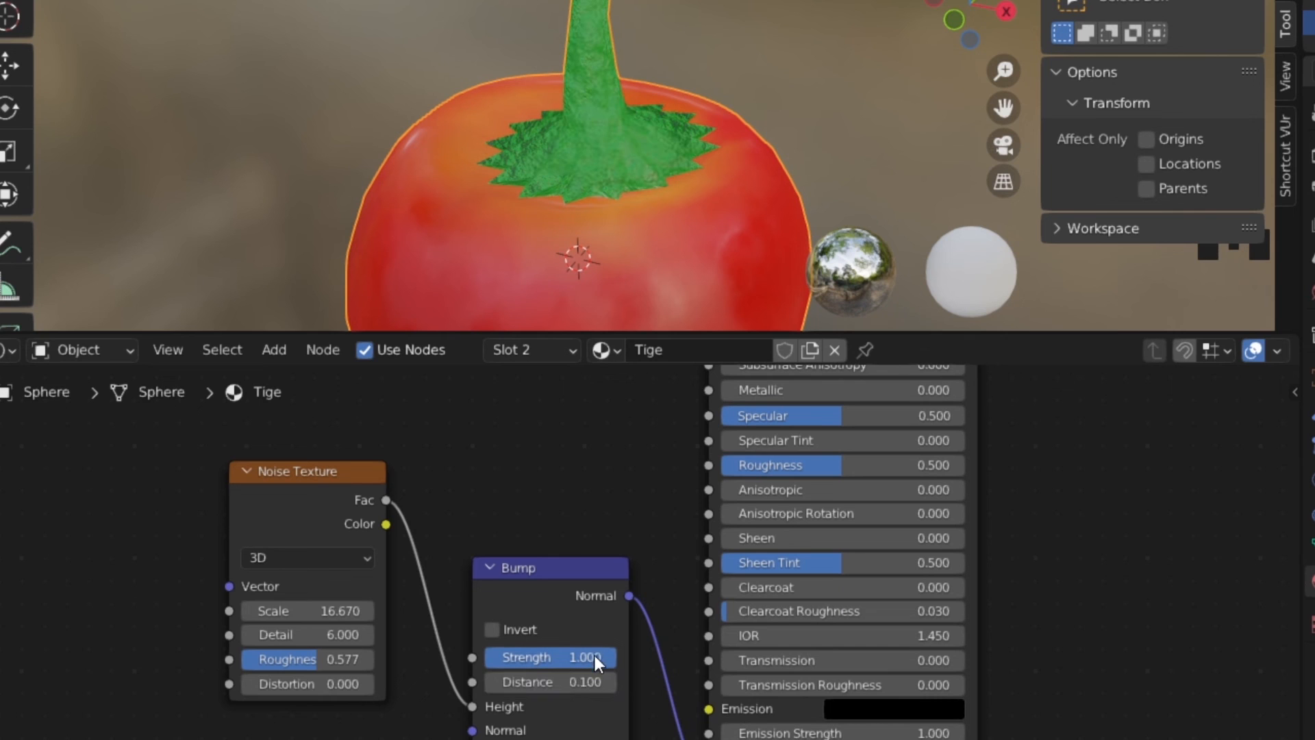
left_click_drag(602, 656, 562, 656)
scroll(731, 252, "down", 3)
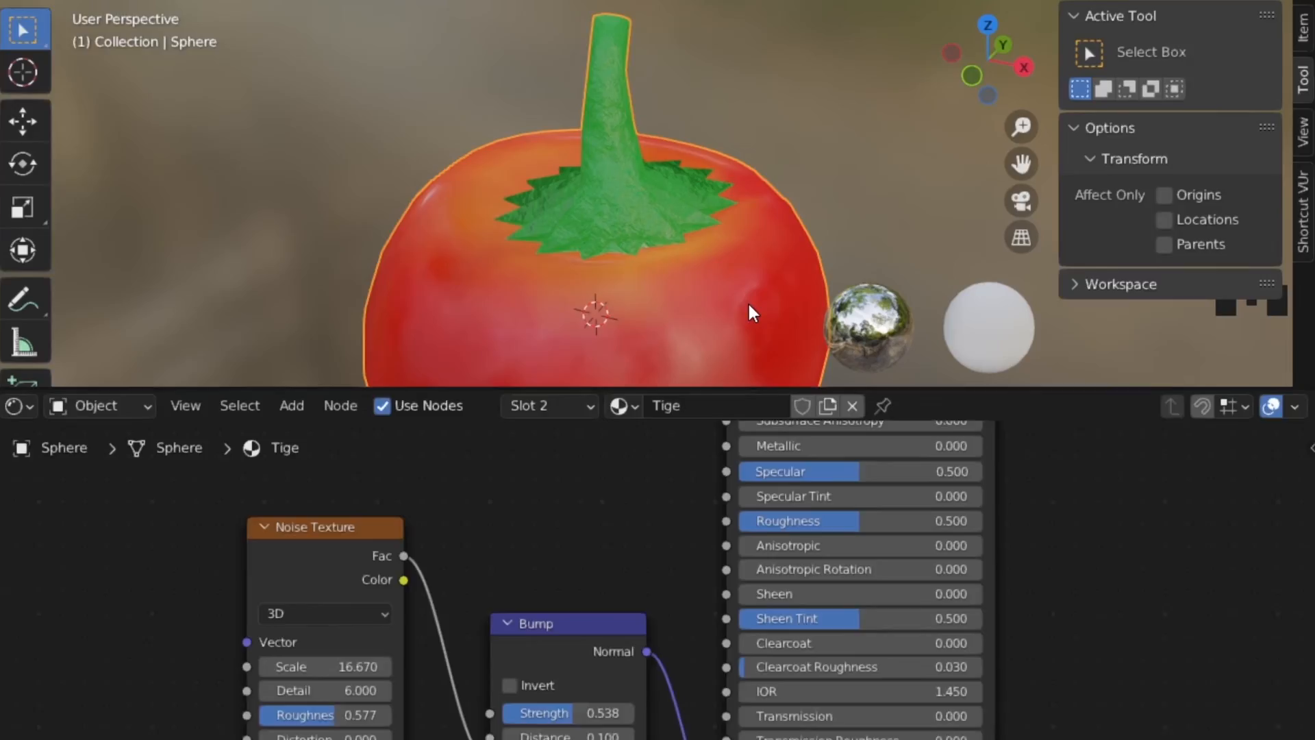
middle_click_drag(704, 237, 683, 229, "shift")
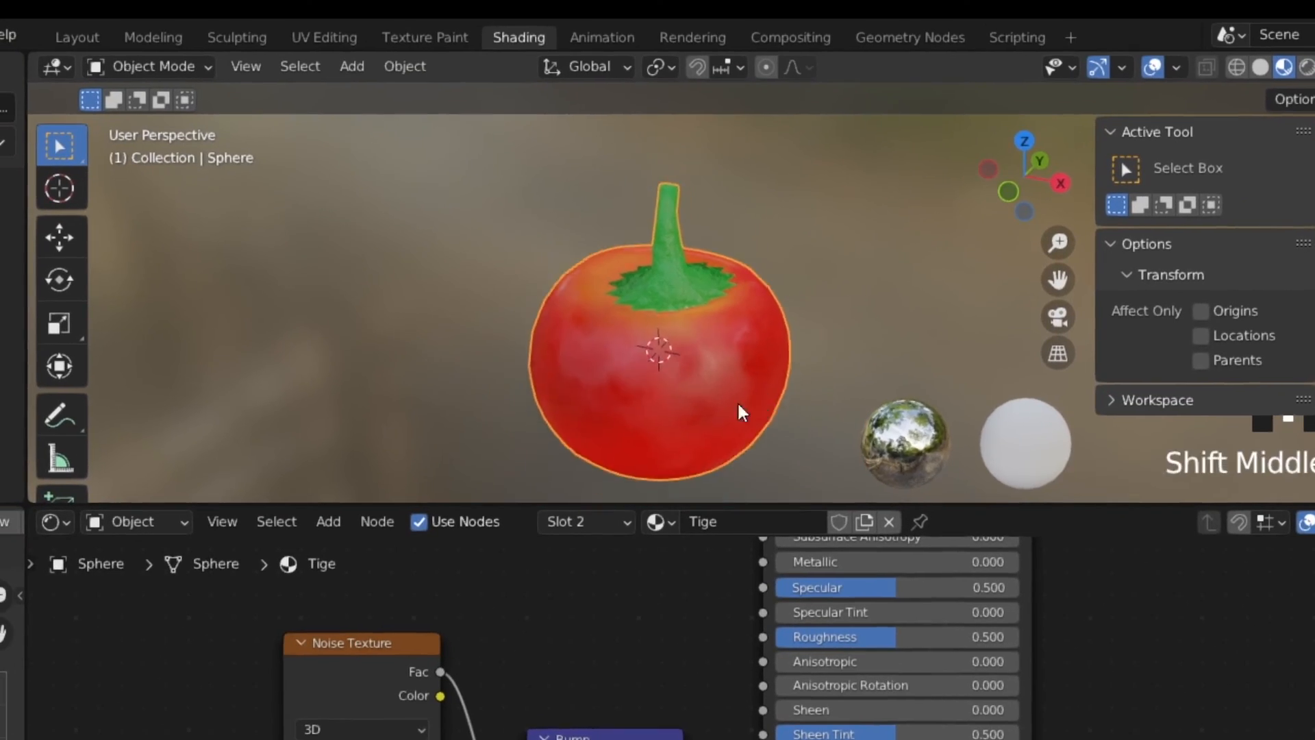
Step: Add a Subdivision Surface modifier to the tomato and inspect its smoothed shape
middle_click_drag(739, 404, 789, 386)
middle_click_drag(708, 265, 634, 267)
left_click(1100, 397)
left_click(1205, 223)
left_click(1013, 519)
middle_click_drag(747, 281, 680, 272)
scroll(674, 270, "up", 2)
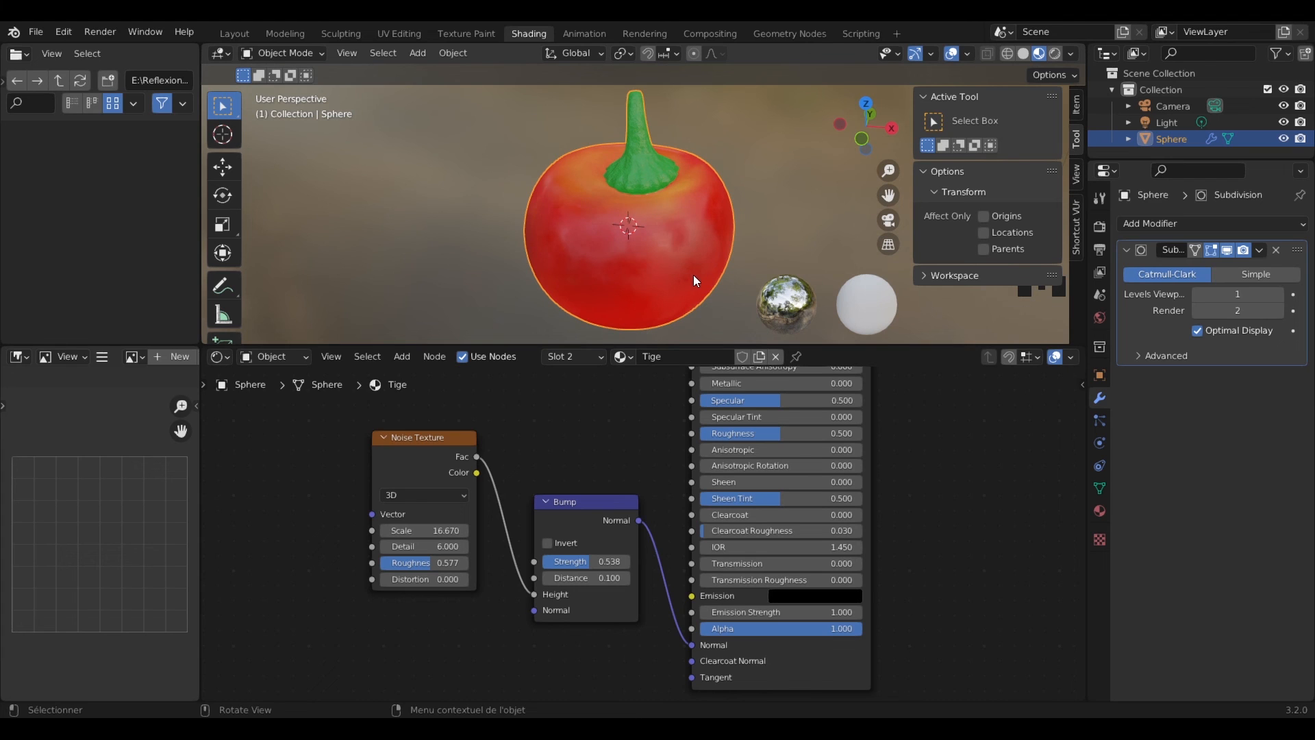
scroll(770, 257, "down", 1)
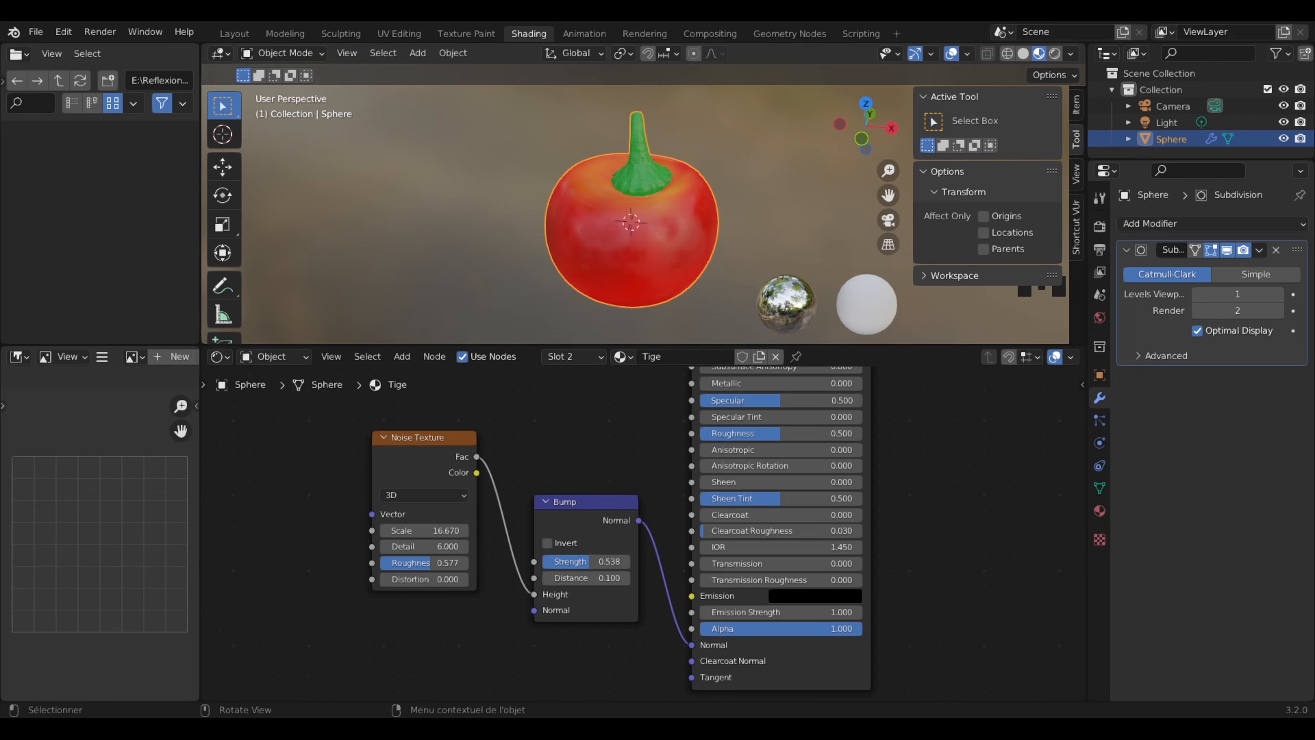
Step: Switch the viewport to Rendered shading and remove the tomato's Subdivision modifier, going back to the material properties
left_click(1055, 55)
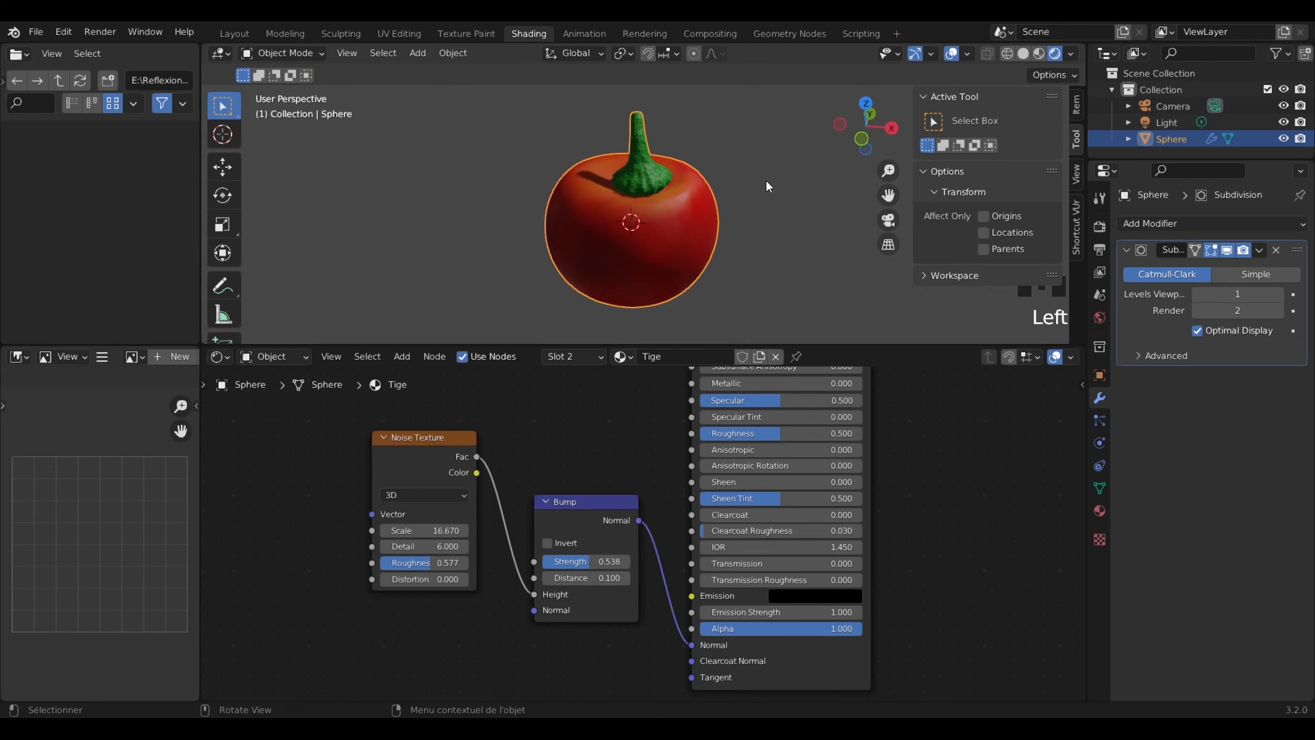
middle_click_drag(774, 200, 769, 244)
left_click(1275, 249)
left_click(1099, 510)
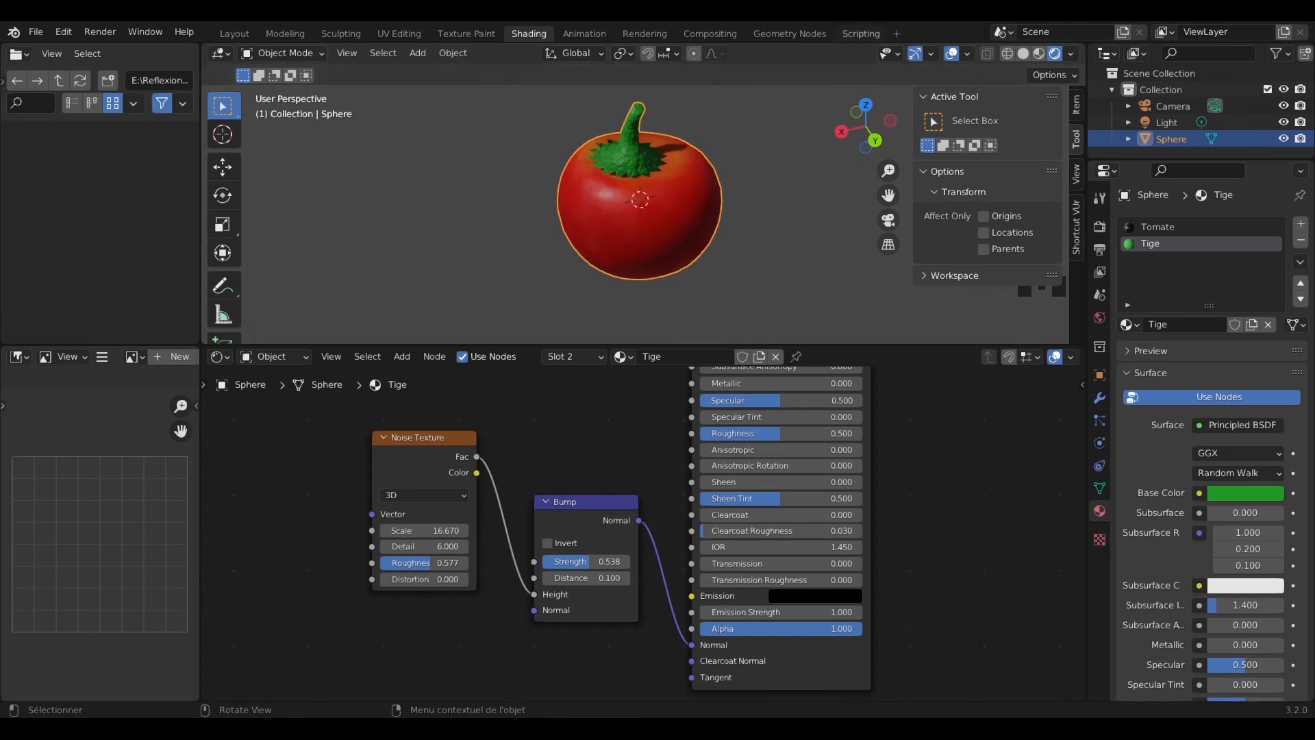